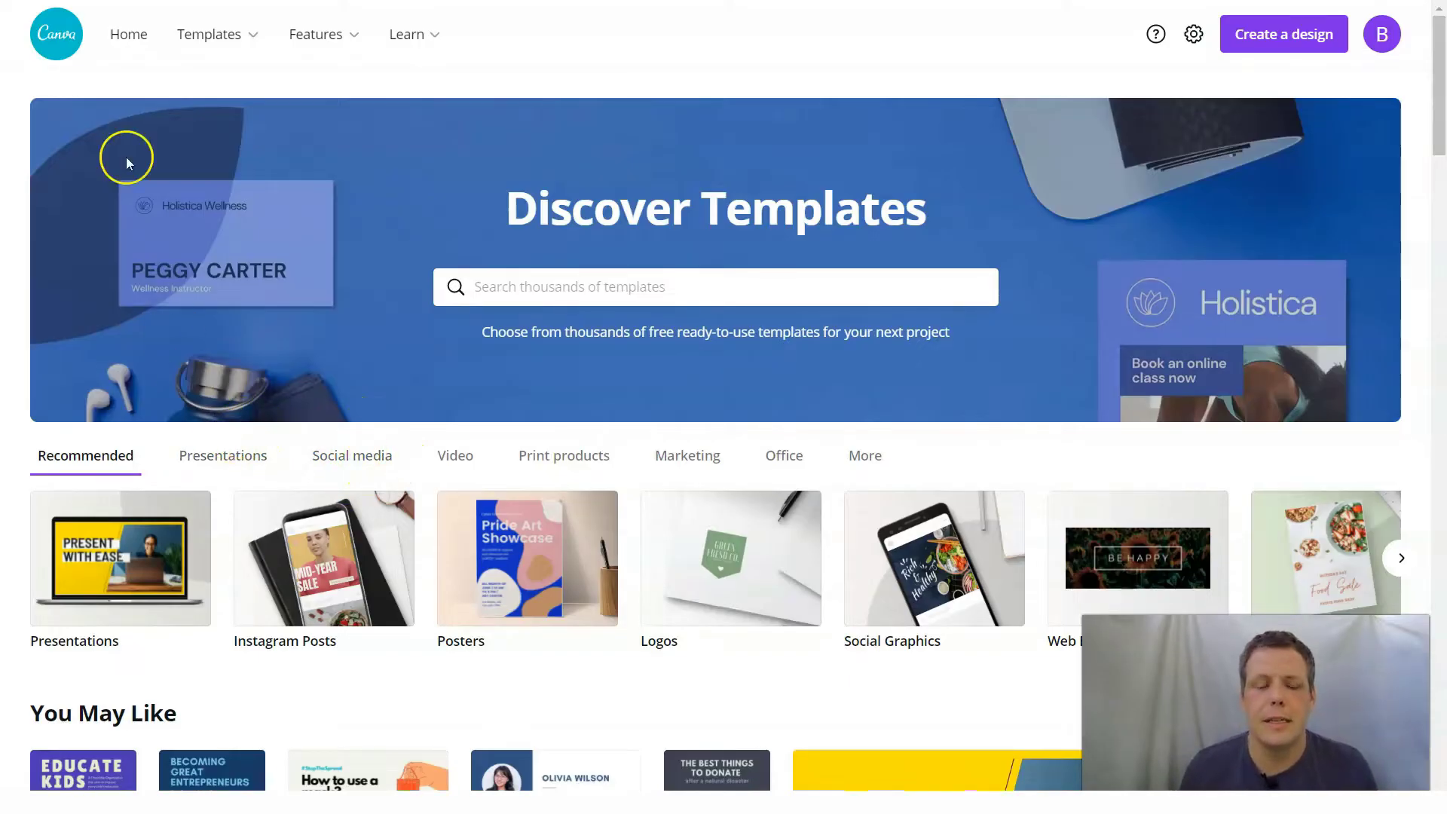
{"action": "left_click", "coordinate": [207, 44]}
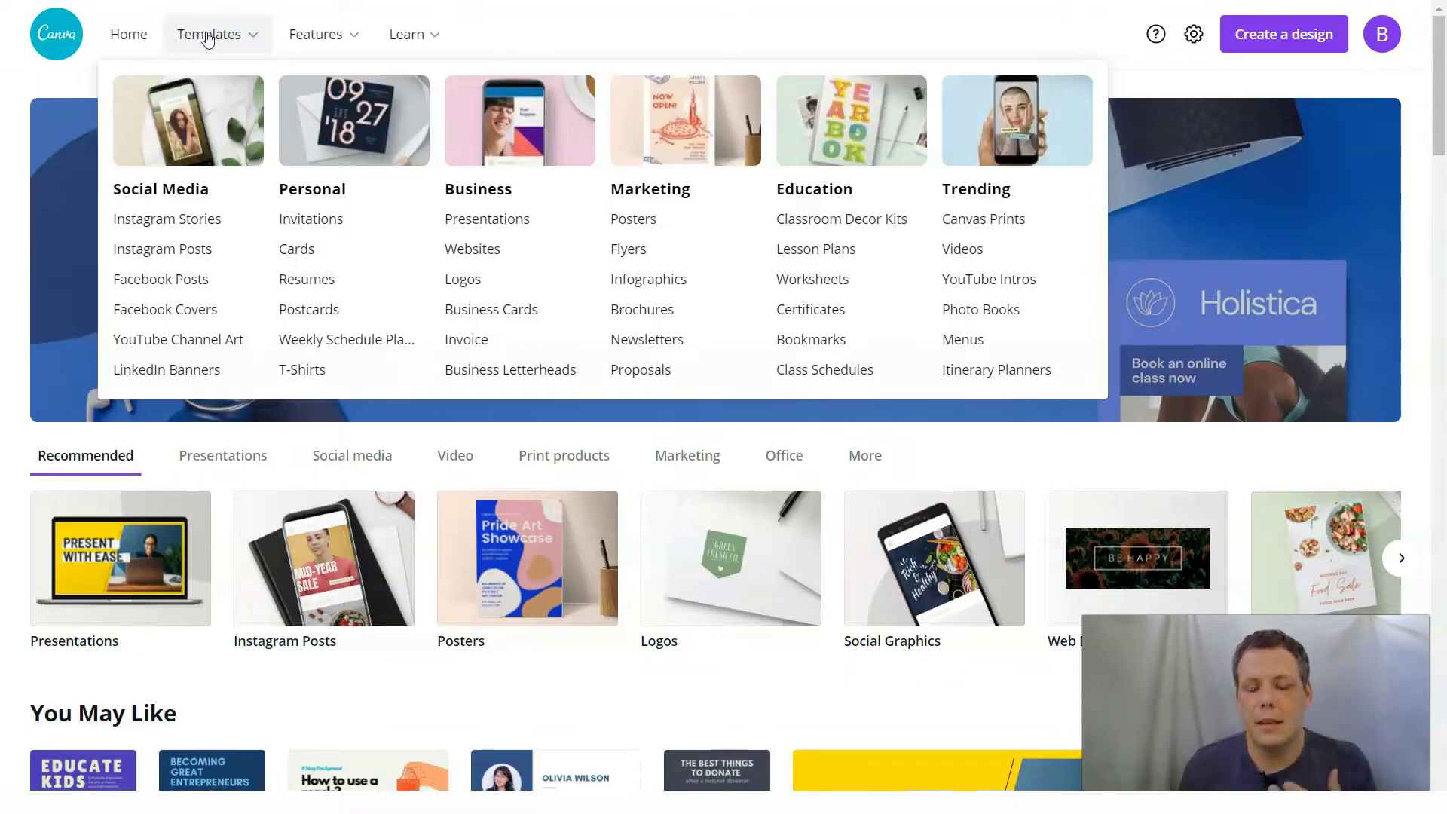
{"action": "mouse_move", "coordinate": [343, 66]}
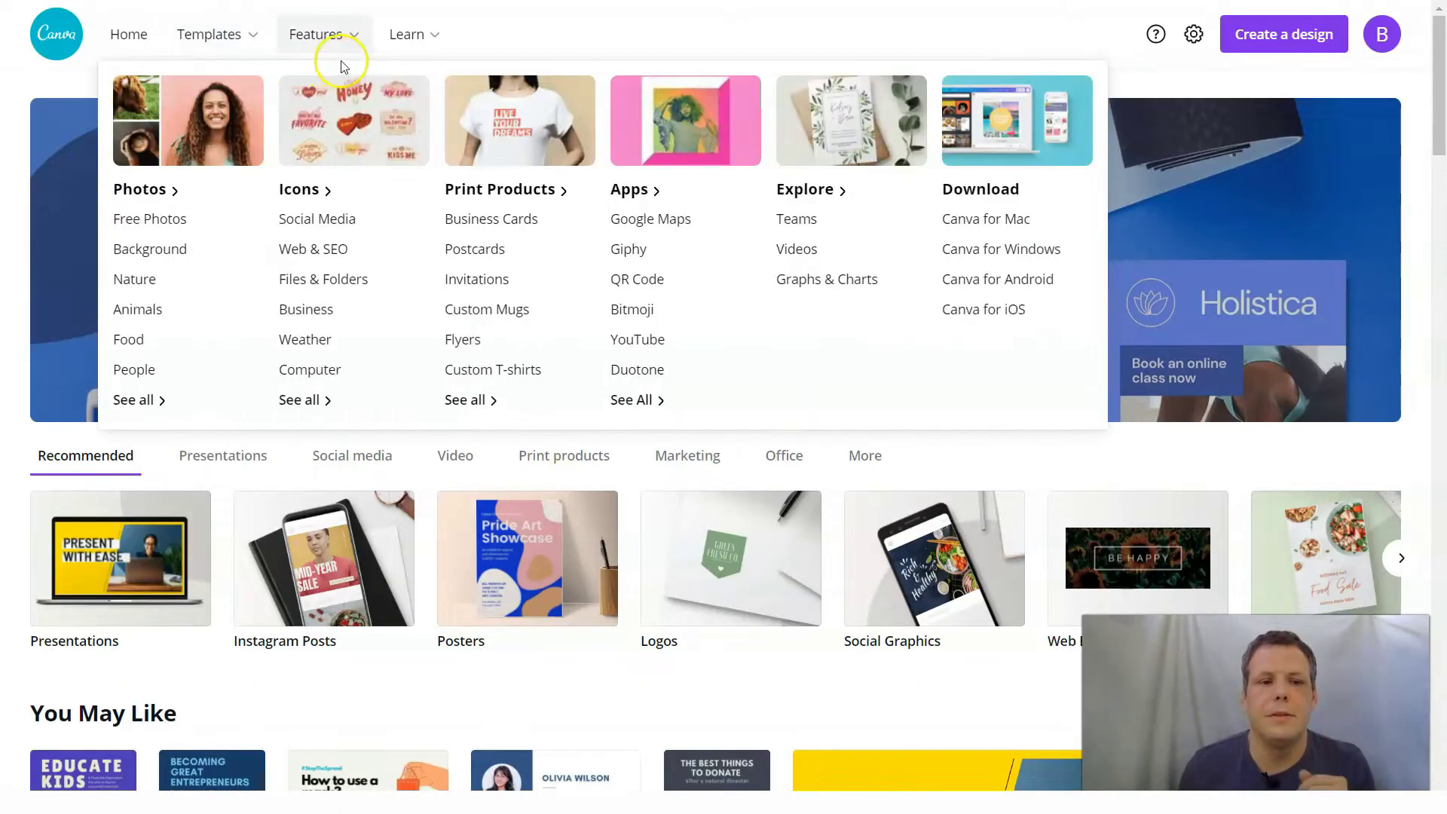
{"action": "left_click", "coordinate": [381, 41]}
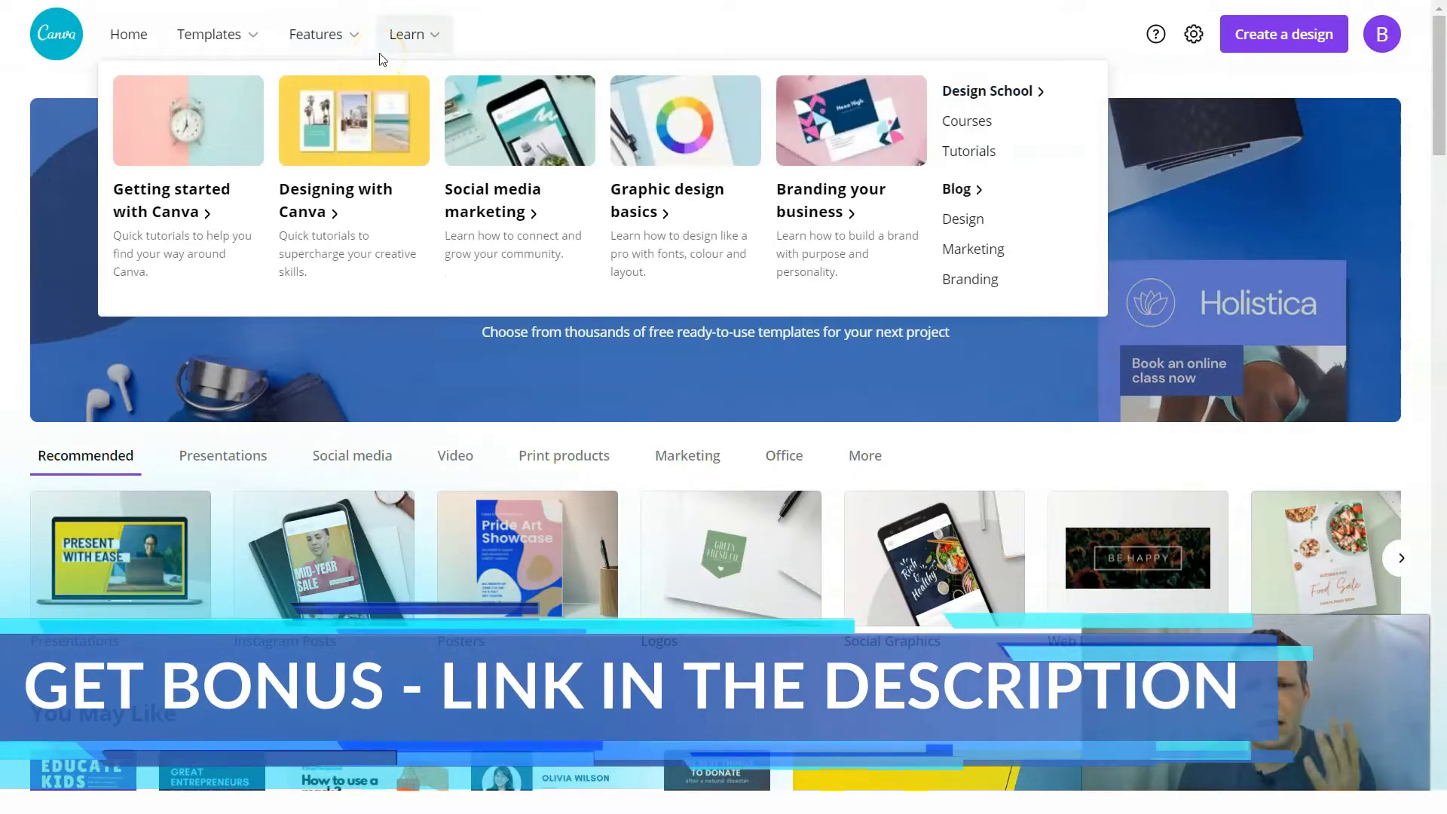
{"action": "left_click", "coordinate": [252, 34]}
{"action": "left_click", "coordinate": [301, 39]}
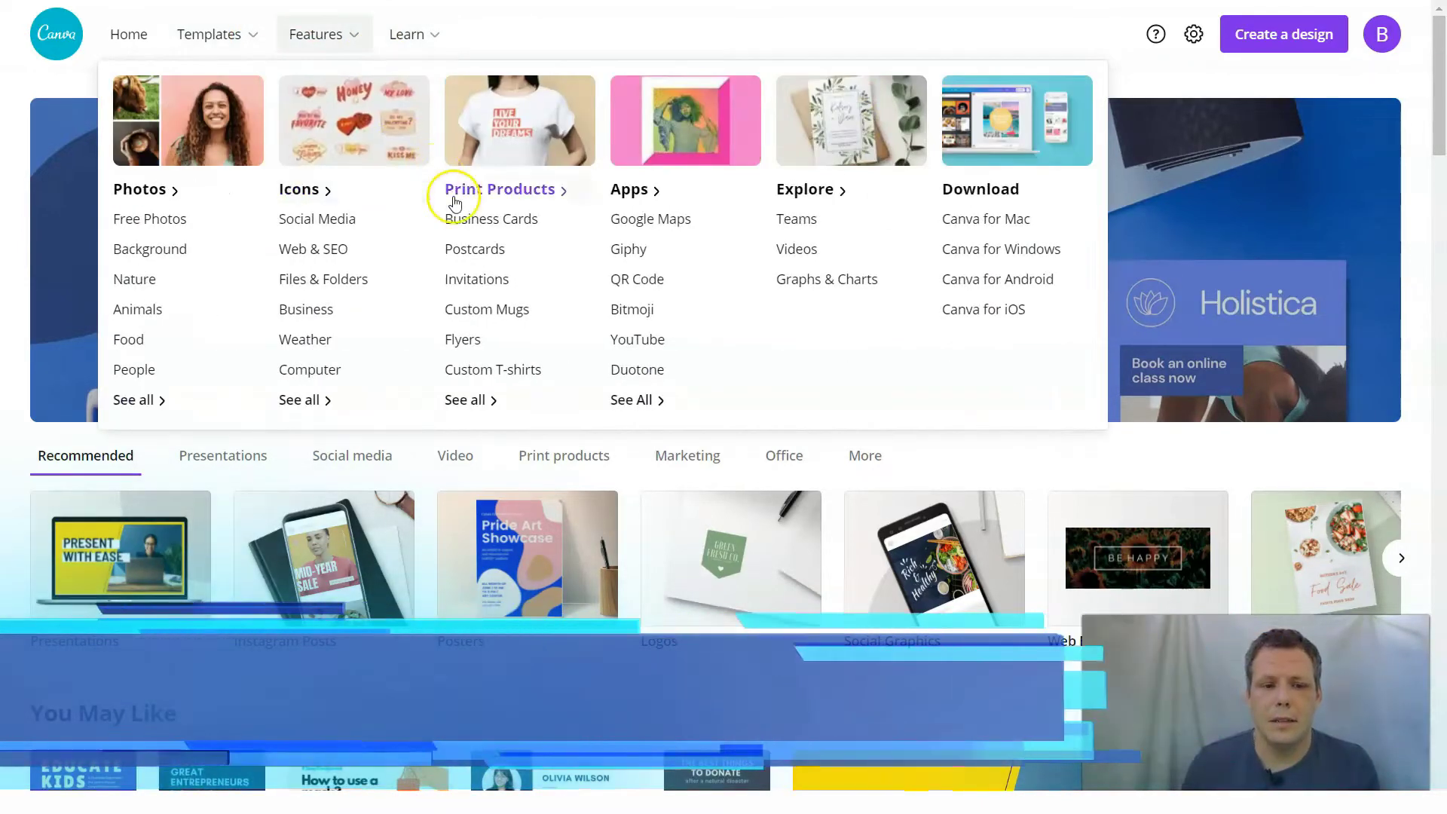
{"action": "left_click", "coordinate": [236, 54]}
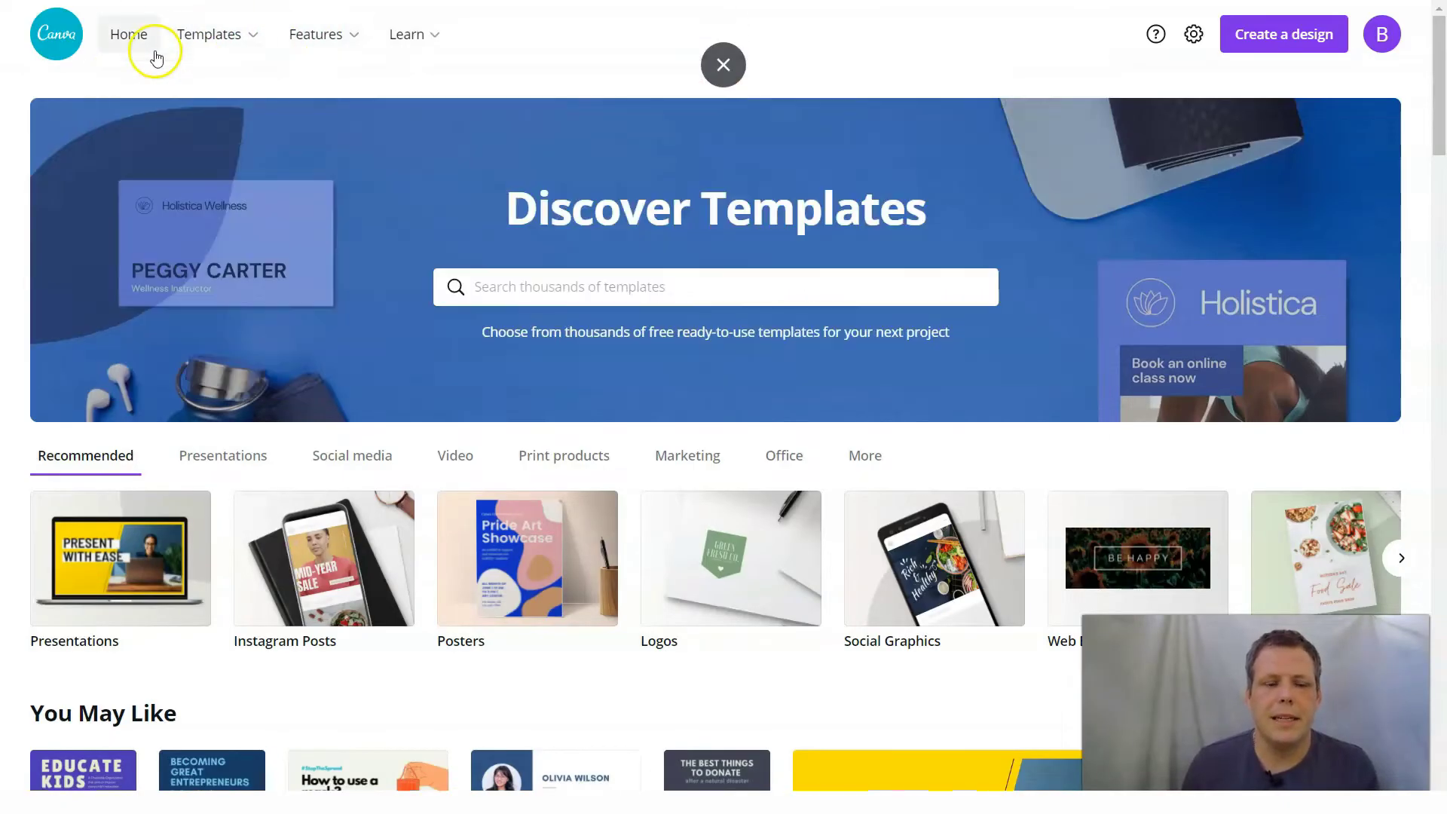
Open the Business Cards template collection from the Business templates and show the page in full screen
{"action": "mouse_move", "coordinate": [230, 34]}
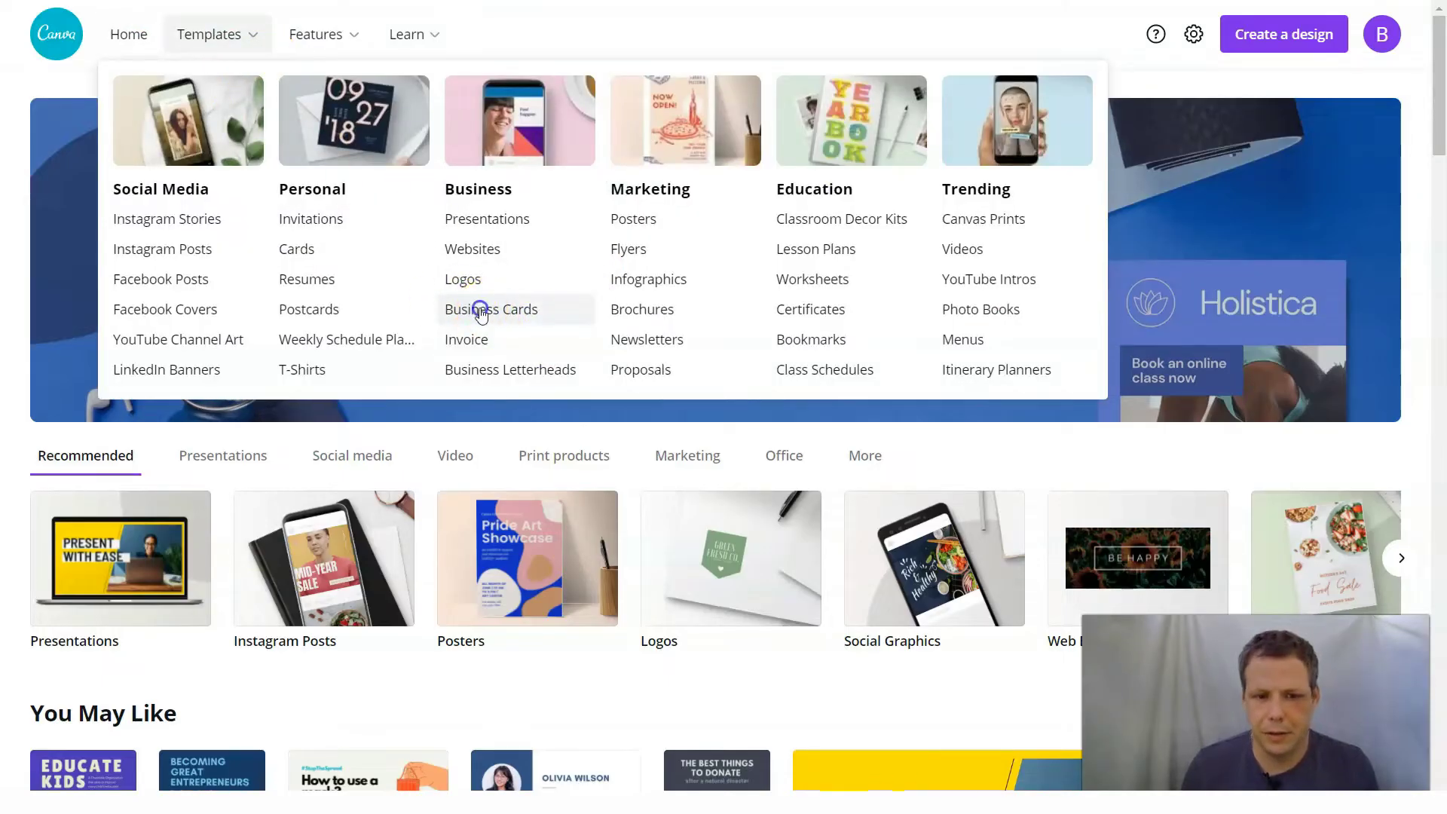
{"action": "left_click", "coordinate": [530, 315]}
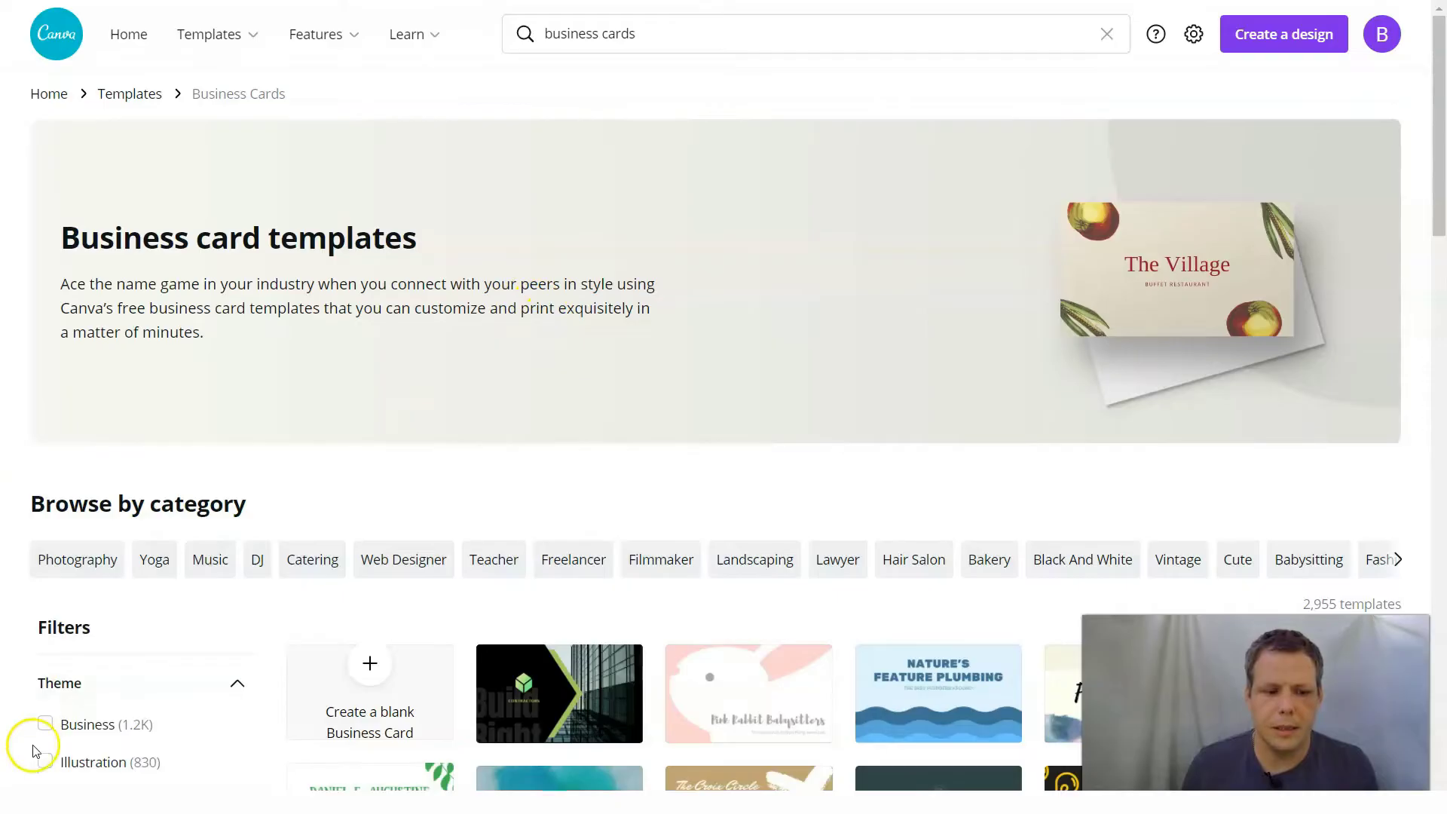
{"action": "left_click", "coordinate": [756, 14]}
{"action": "key", "text": "F11"}
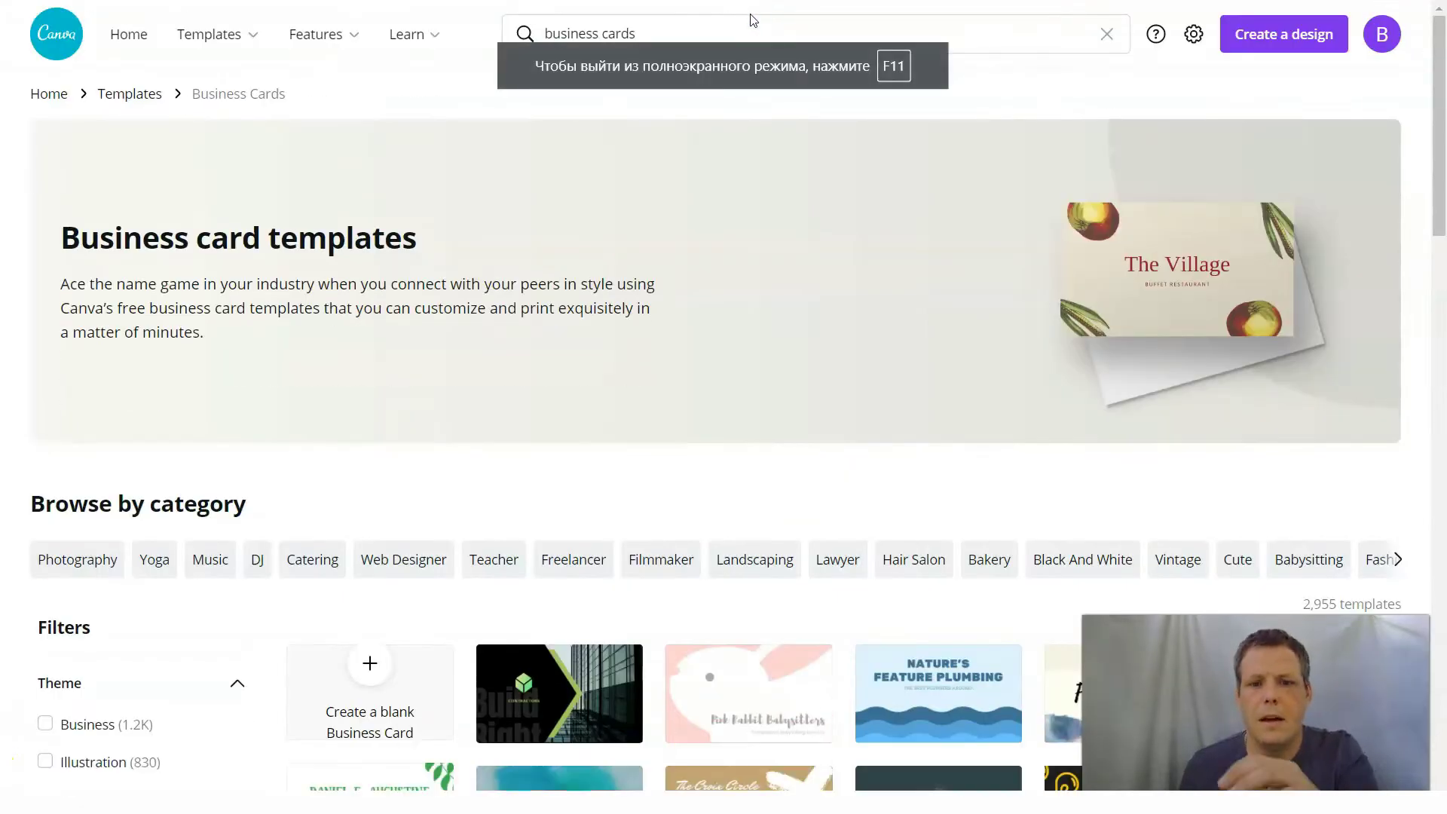
Open the Hair Salon category of business cards and look over its templates
{"action": "scroll", "coordinate": [403, 396], "scroll_direction": "down", "scroll_amount": 2}
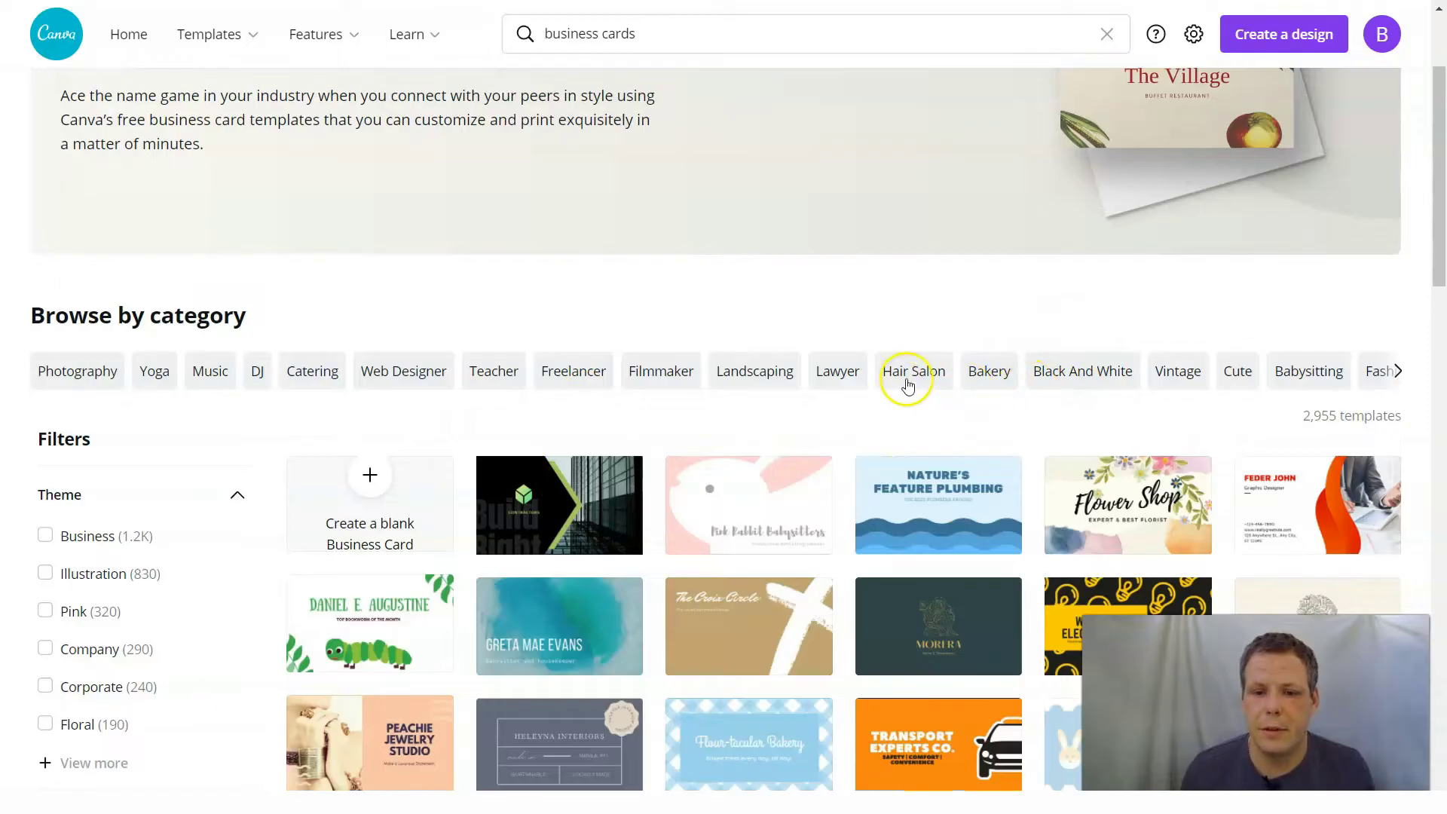
{"action": "left_click", "coordinate": [908, 375]}
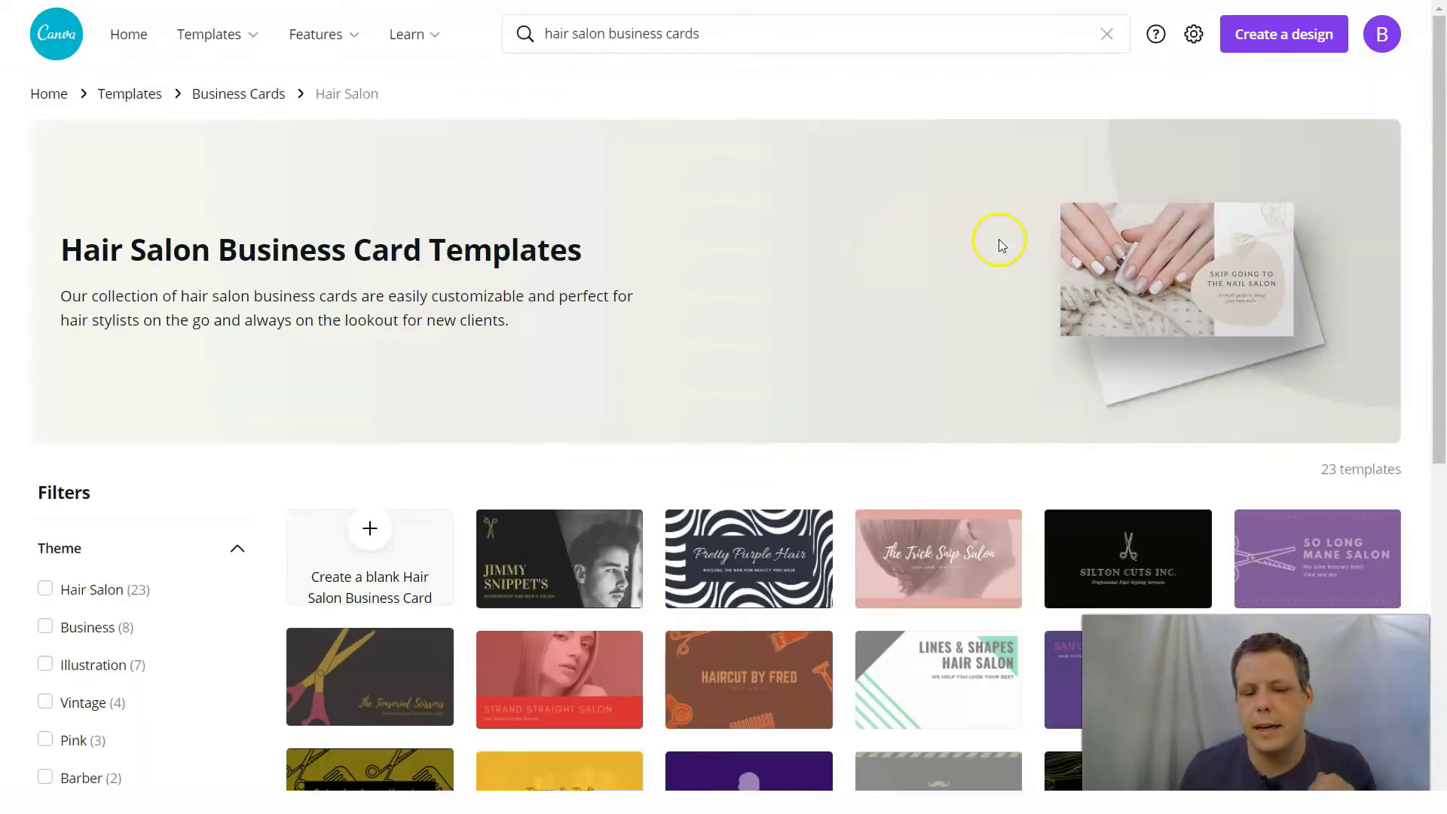
{"action": "scroll", "coordinate": [769, 249], "scroll_direction": "down", "scroll_amount": 4}
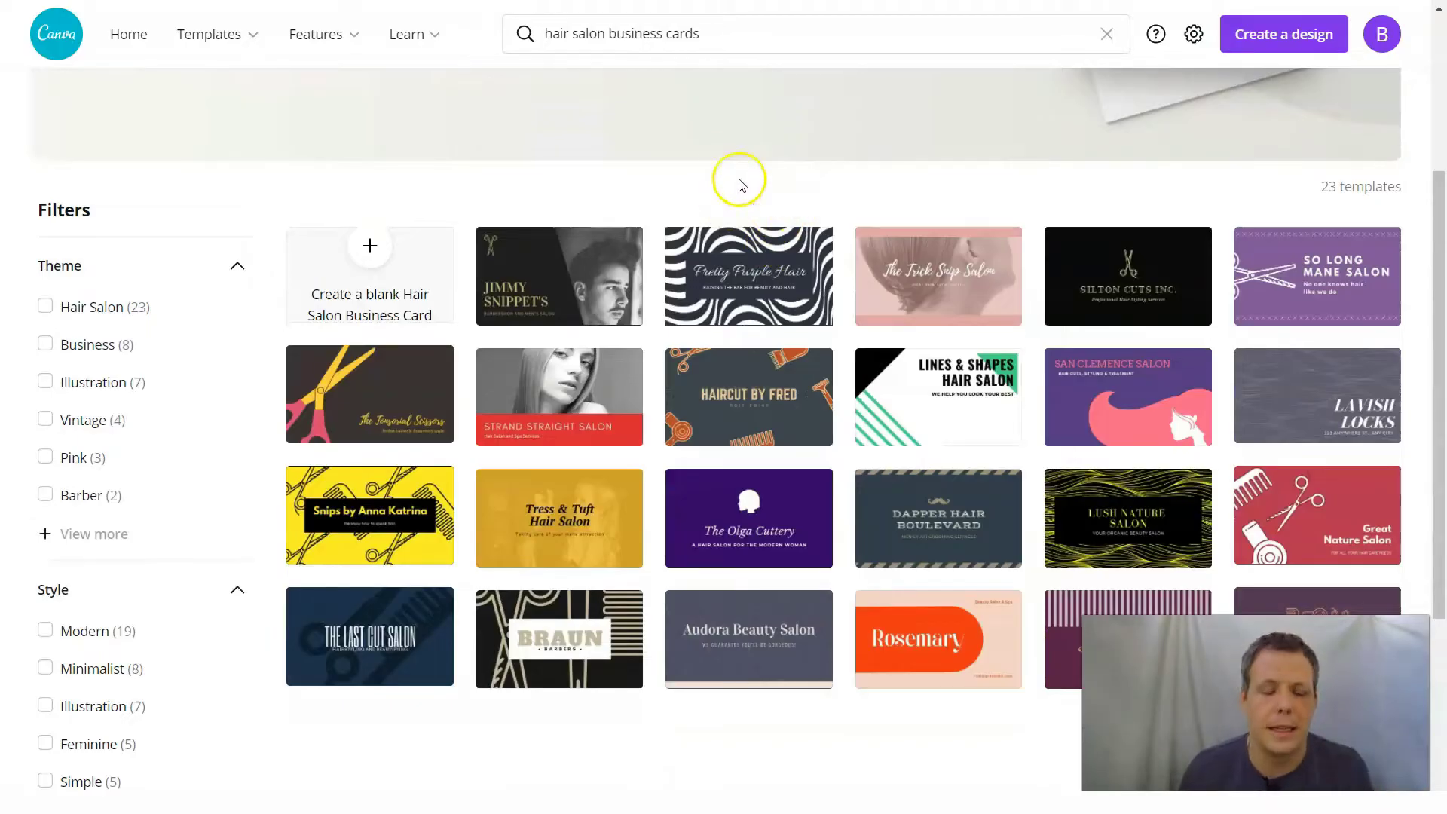
{"action": "scroll", "coordinate": [204, 307], "scroll_direction": "up", "scroll_amount": 3}
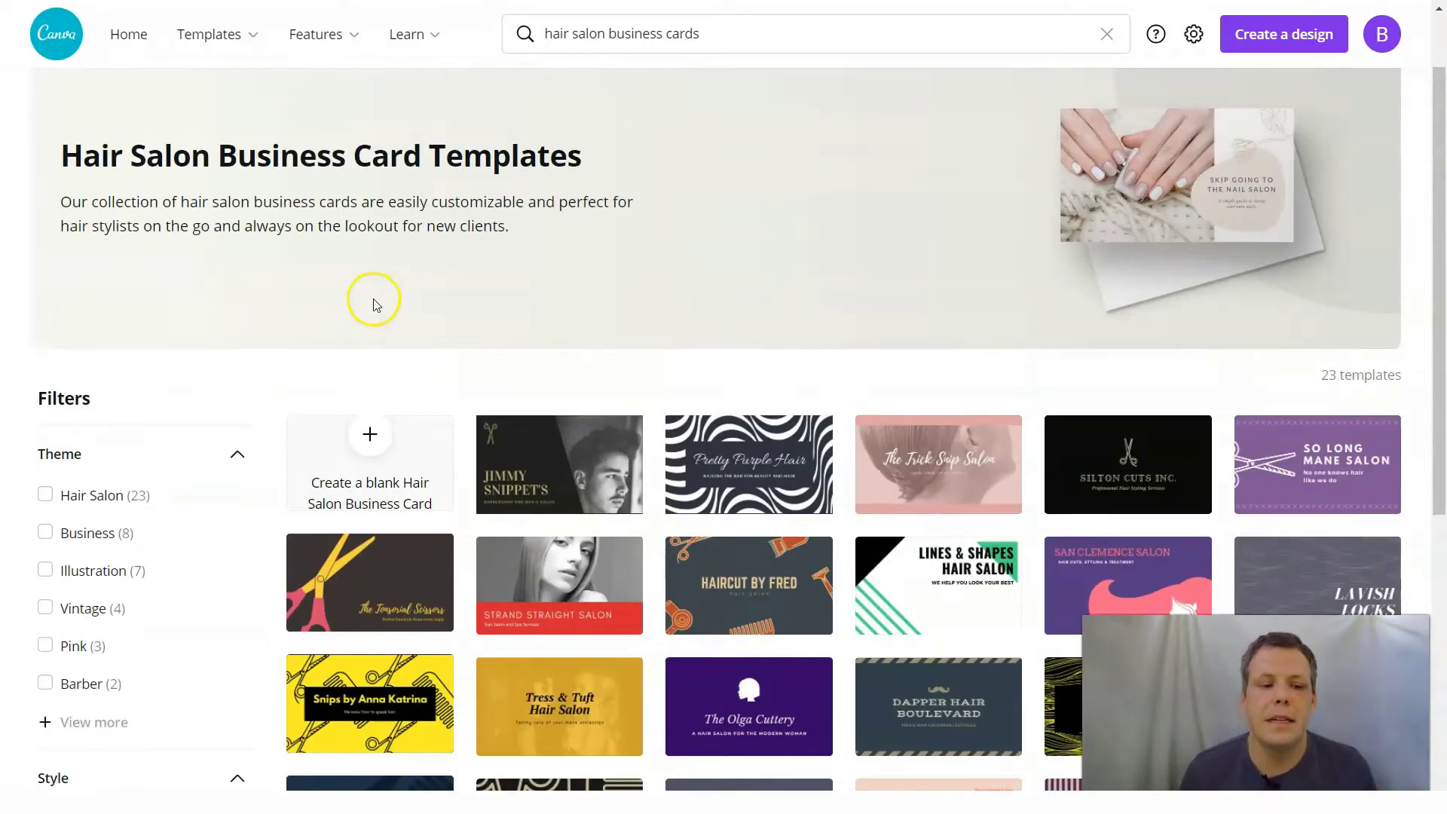
{"action": "scroll", "coordinate": [181, 452], "scroll_direction": "down", "scroll_amount": 3}
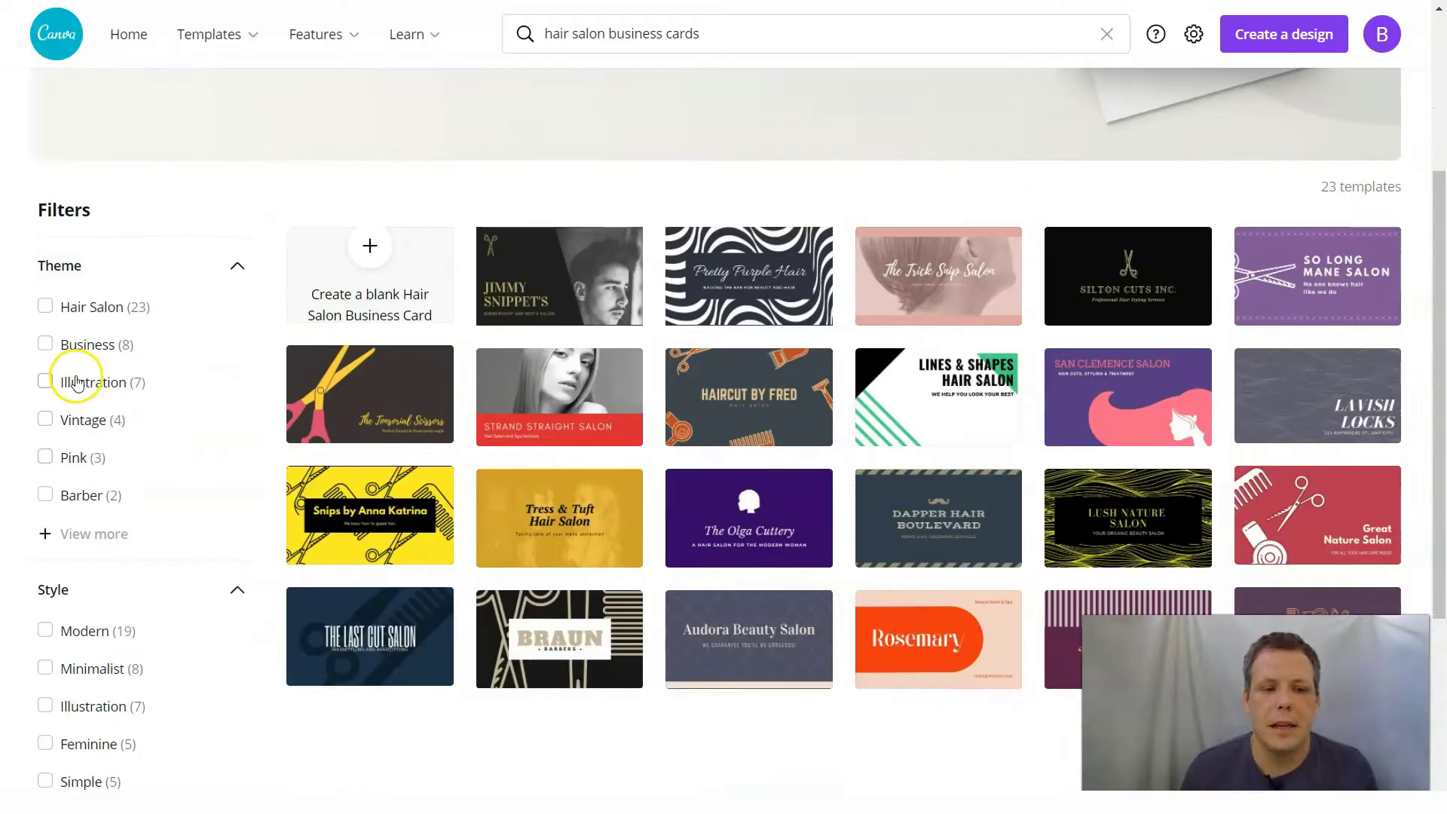
{"action": "scroll", "coordinate": [98, 412], "scroll_direction": "down", "scroll_amount": 2}
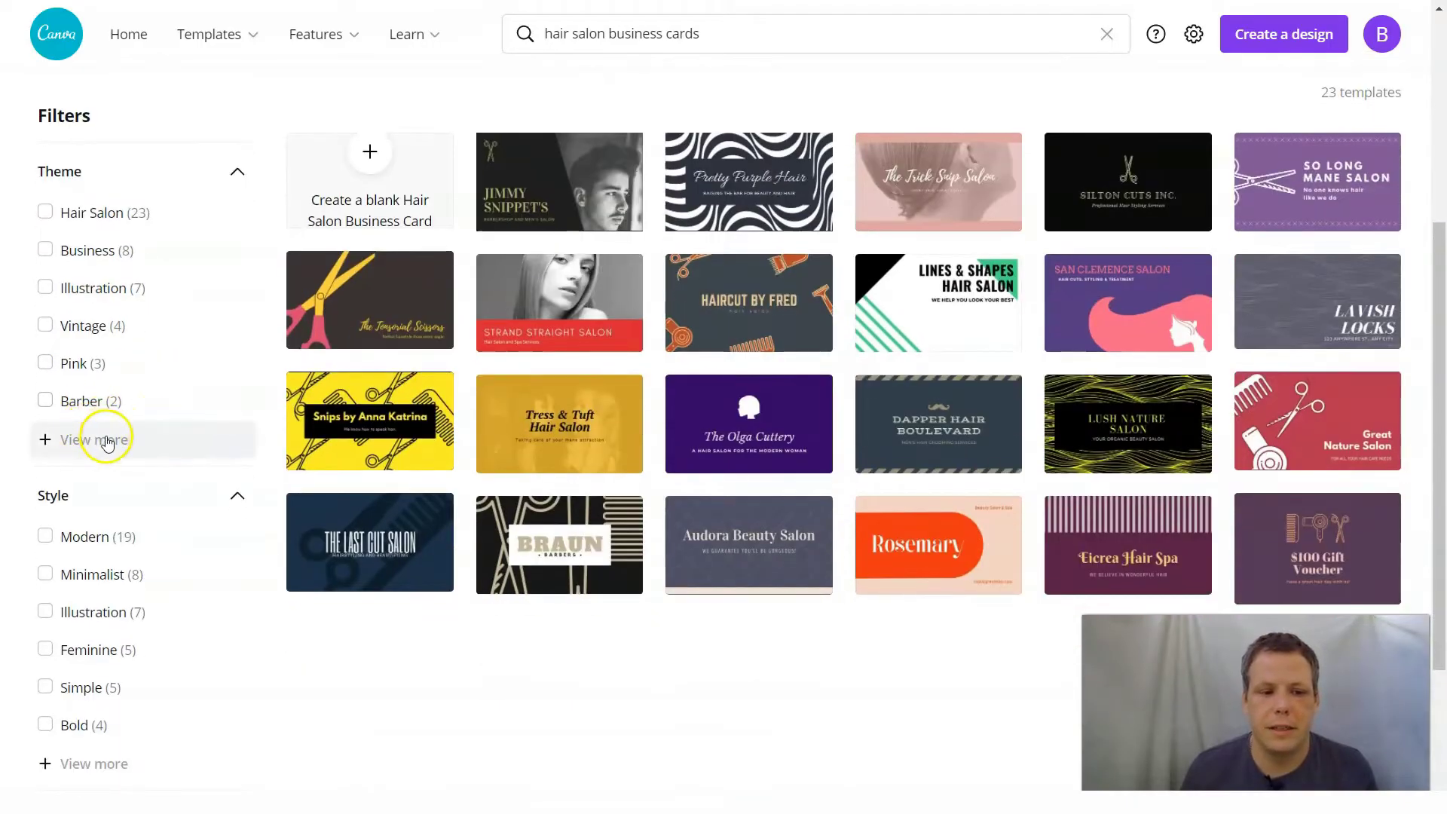
Expand the full list of Theme filters for the hair salon cards and look through the available filters
{"action": "left_click", "coordinate": [106, 439]}
{"action": "scroll", "coordinate": [178, 398], "scroll_direction": "down", "scroll_amount": 5}
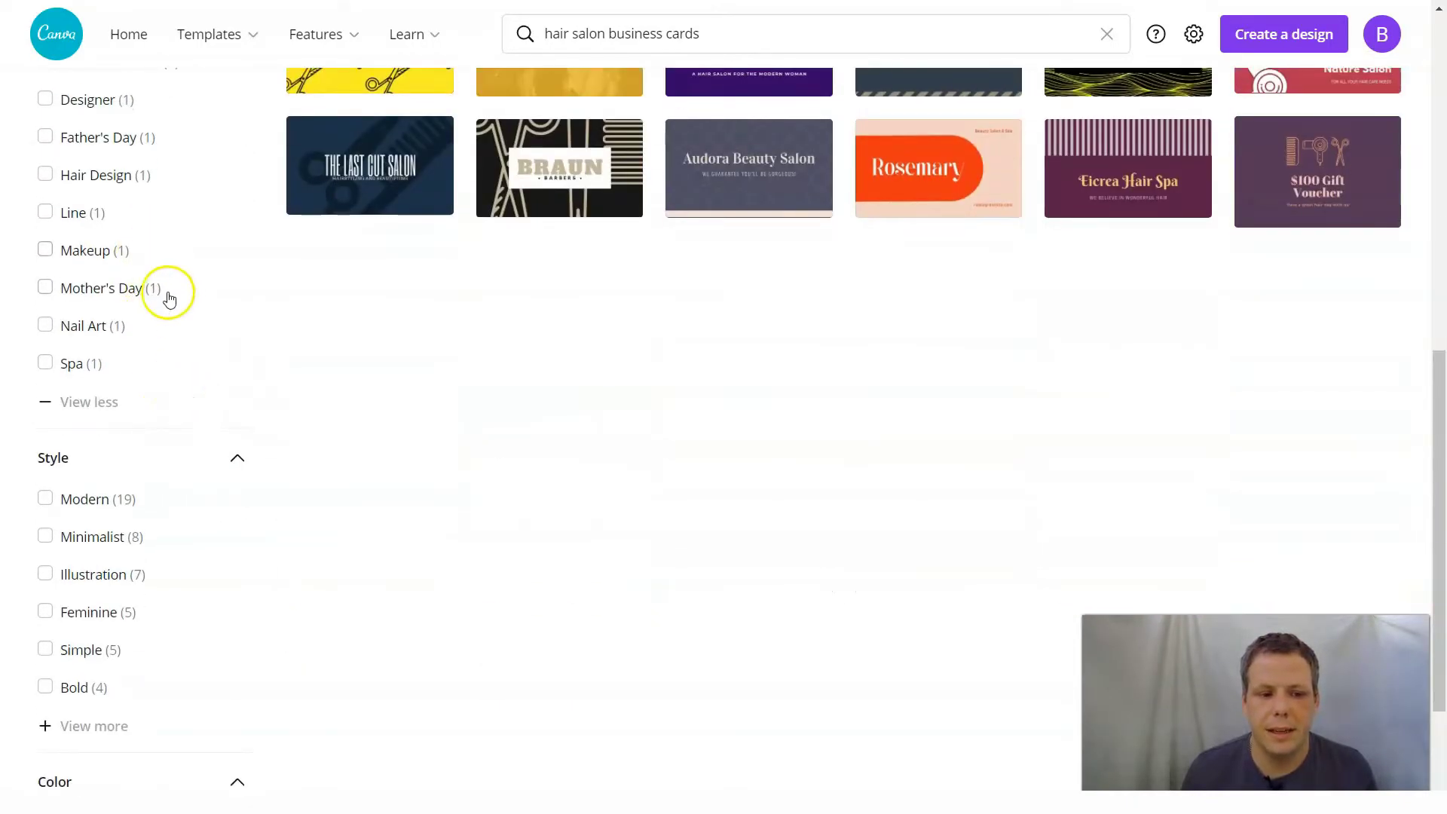
{"action": "scroll", "coordinate": [354, 249], "scroll_direction": "up", "scroll_amount": 10}
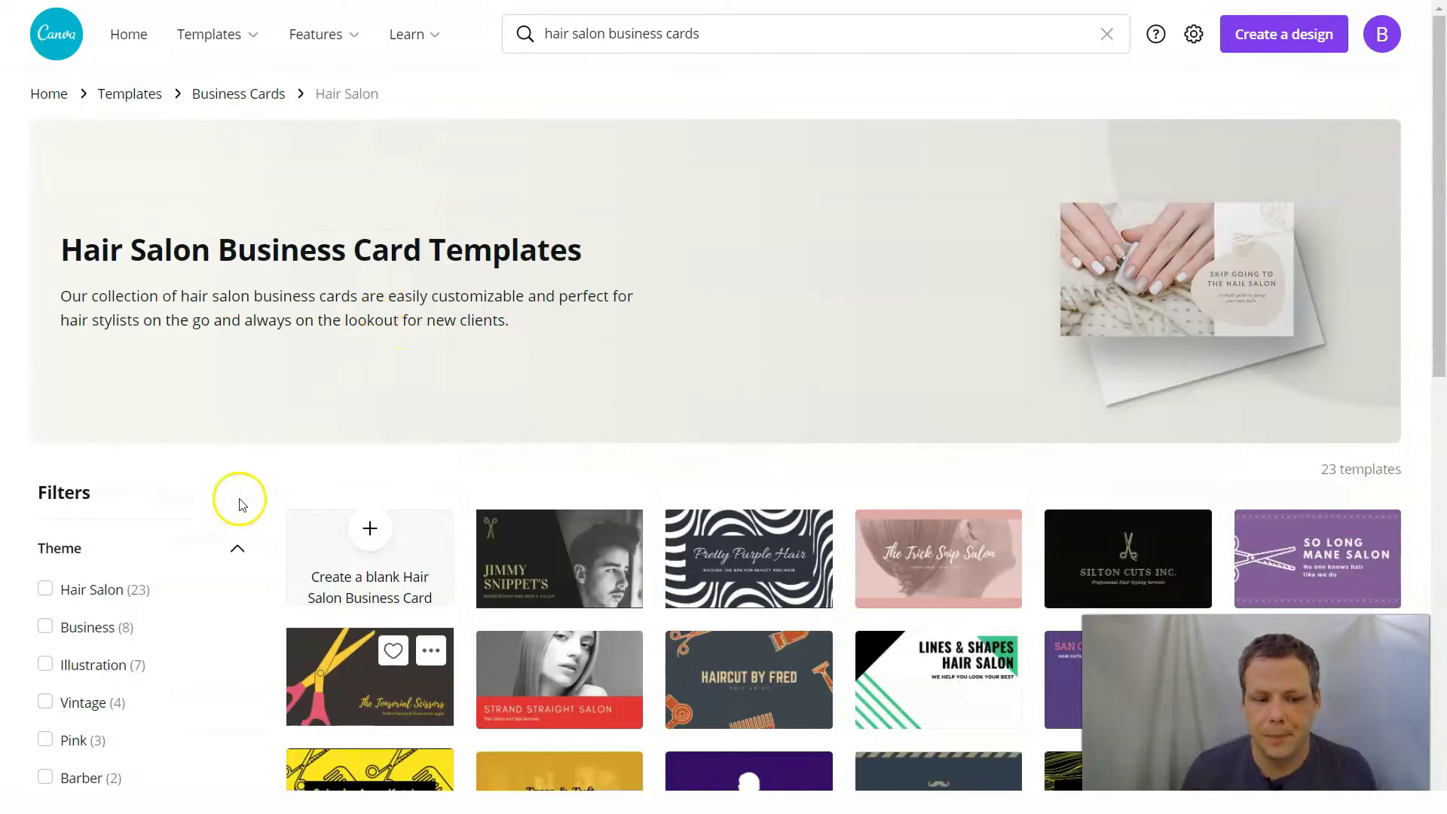
{"action": "scroll", "coordinate": [241, 501], "scroll_direction": "down", "scroll_amount": 3}
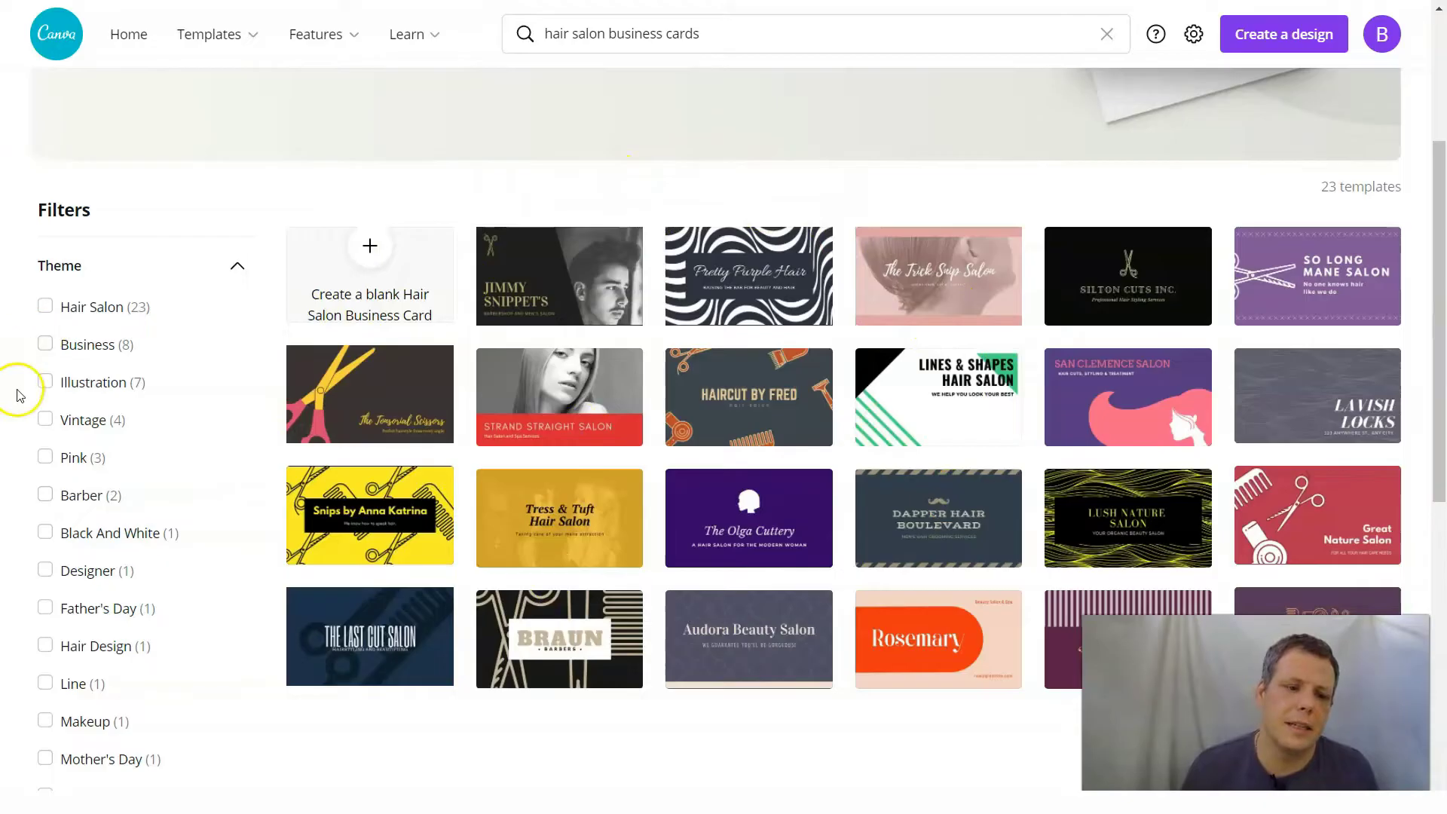
Filter the hair salon templates by the Vintage and Pink themes, look over the matches, and clear all filters
{"action": "left_click", "coordinate": [47, 424]}
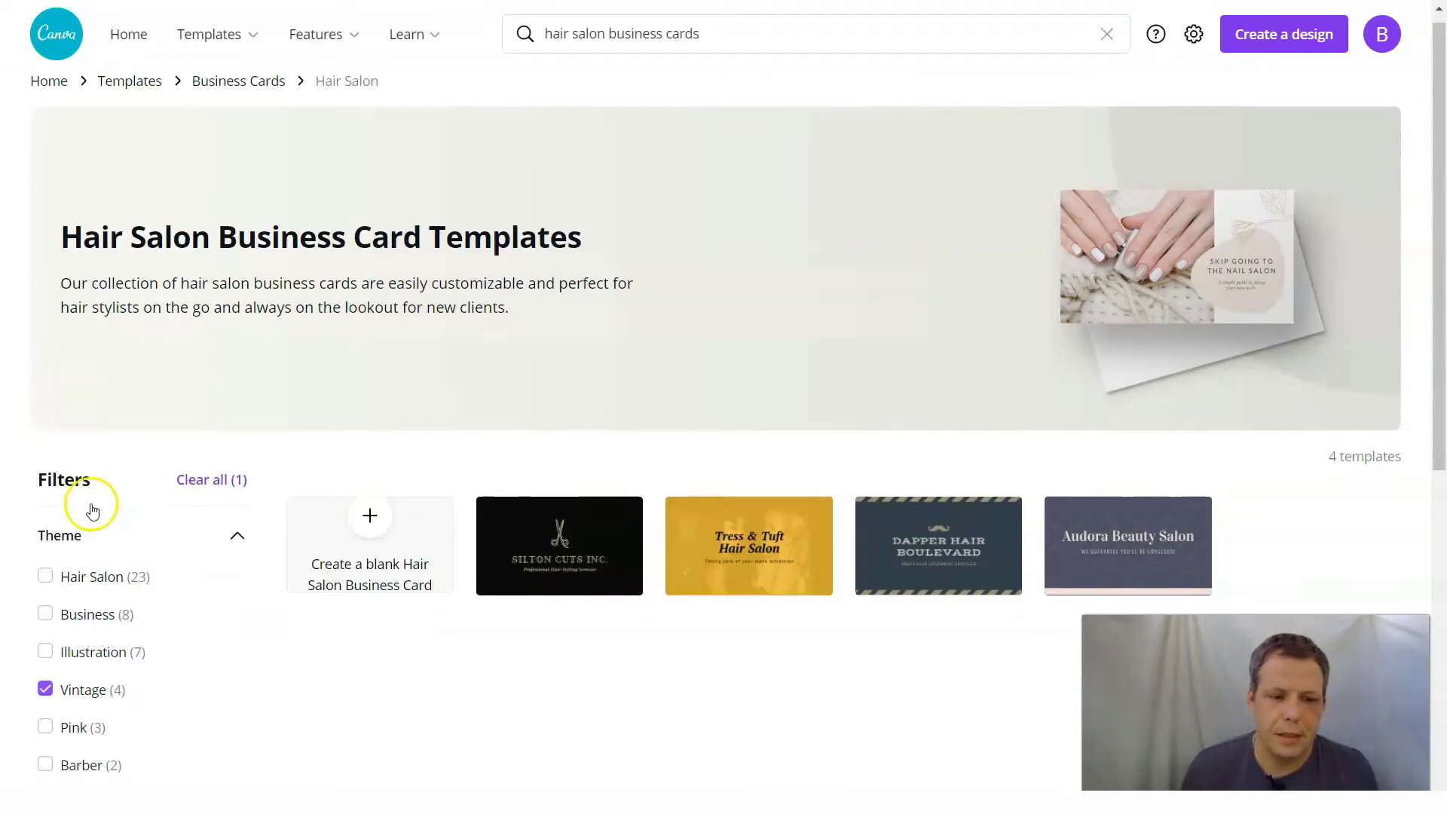
{"action": "scroll", "coordinate": [34, 490], "scroll_direction": "down", "scroll_amount": 3}
{"action": "left_click", "coordinate": [47, 461]}
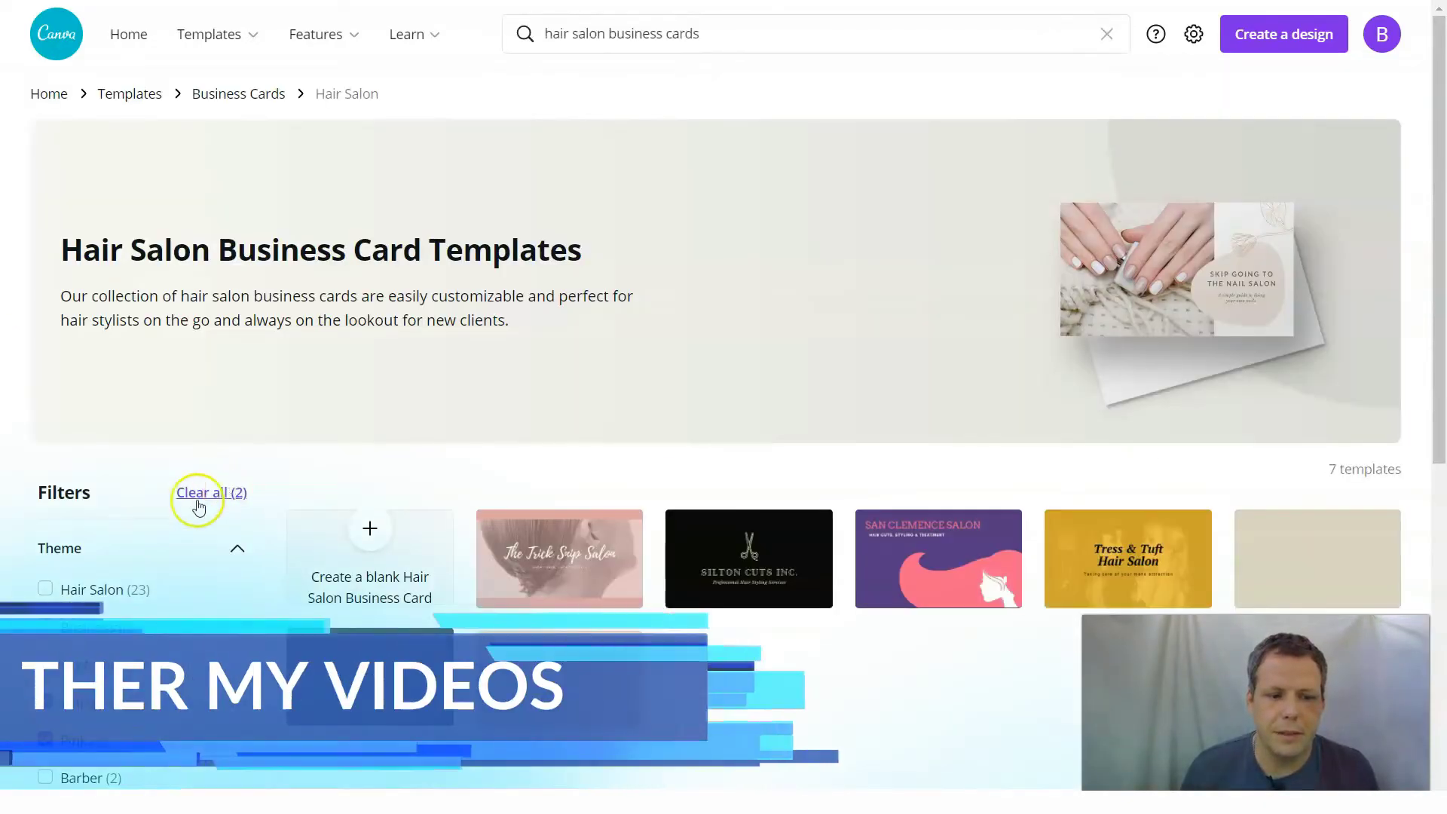
{"action": "scroll", "coordinate": [151, 528], "scroll_direction": "down", "scroll_amount": 2}
{"action": "scroll", "coordinate": [107, 555], "scroll_direction": "down", "scroll_amount": 5}
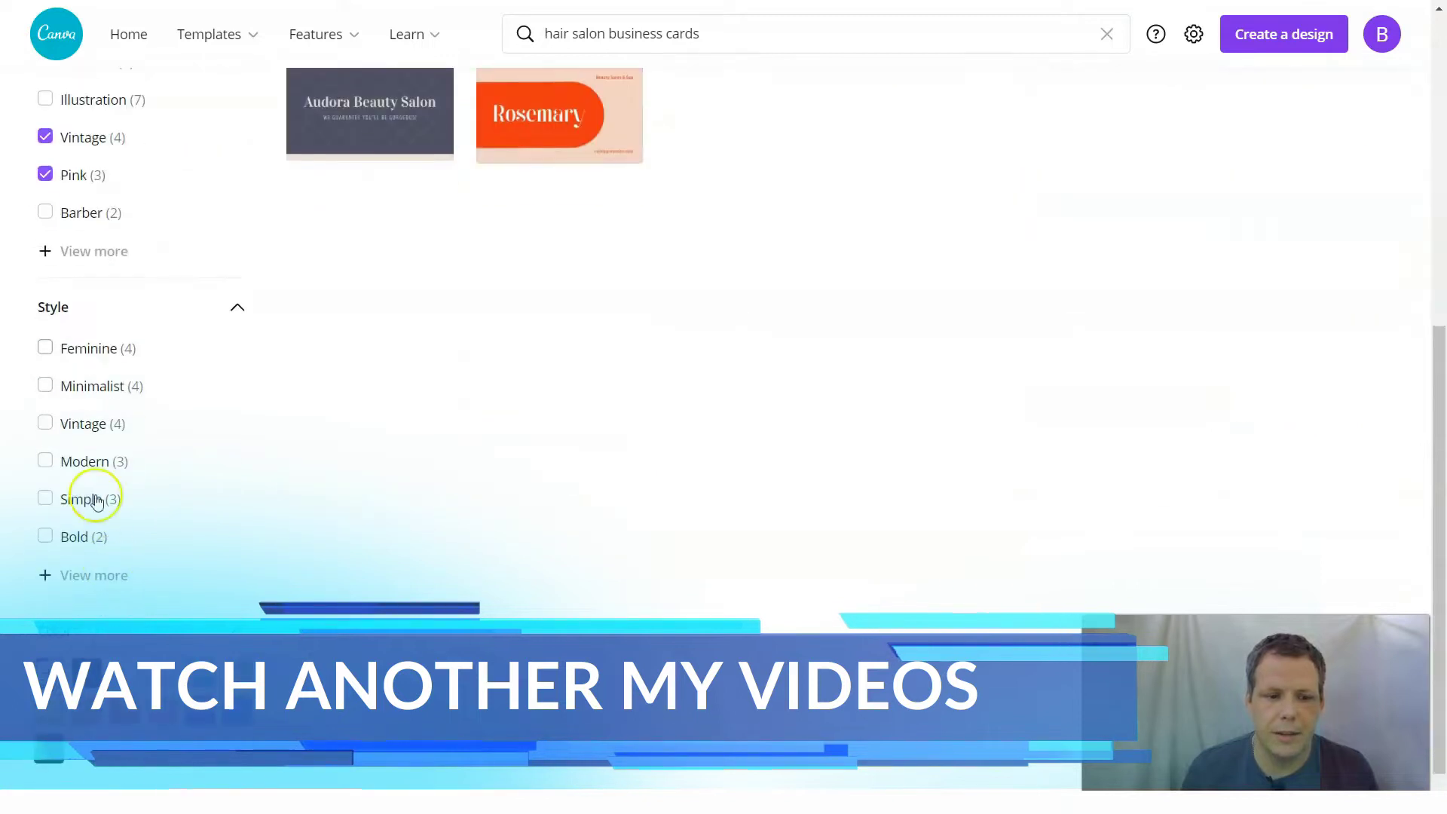
{"action": "scroll", "coordinate": [114, 282], "scroll_direction": "up", "scroll_amount": 5}
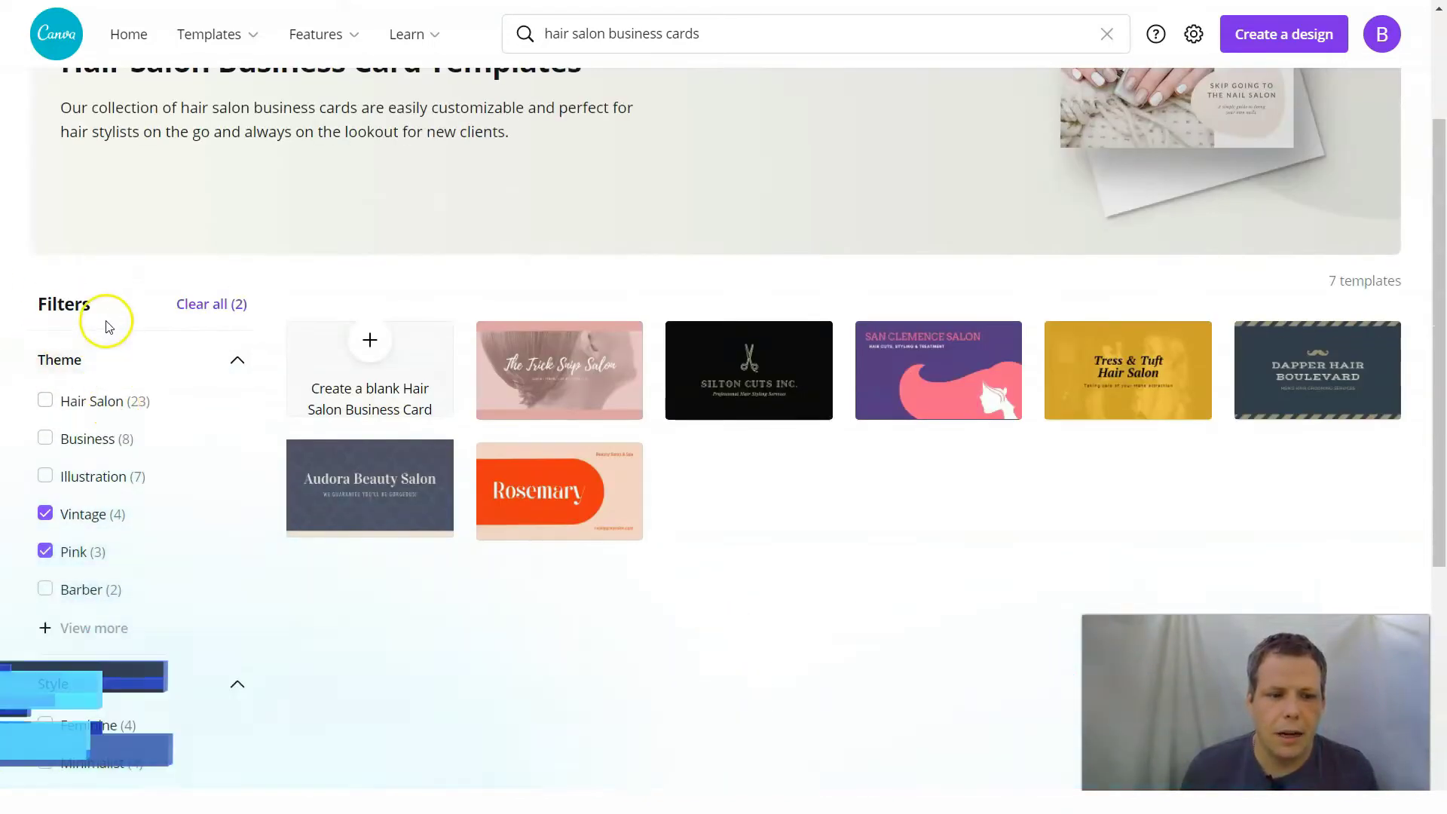
{"action": "left_click", "coordinate": [201, 303]}
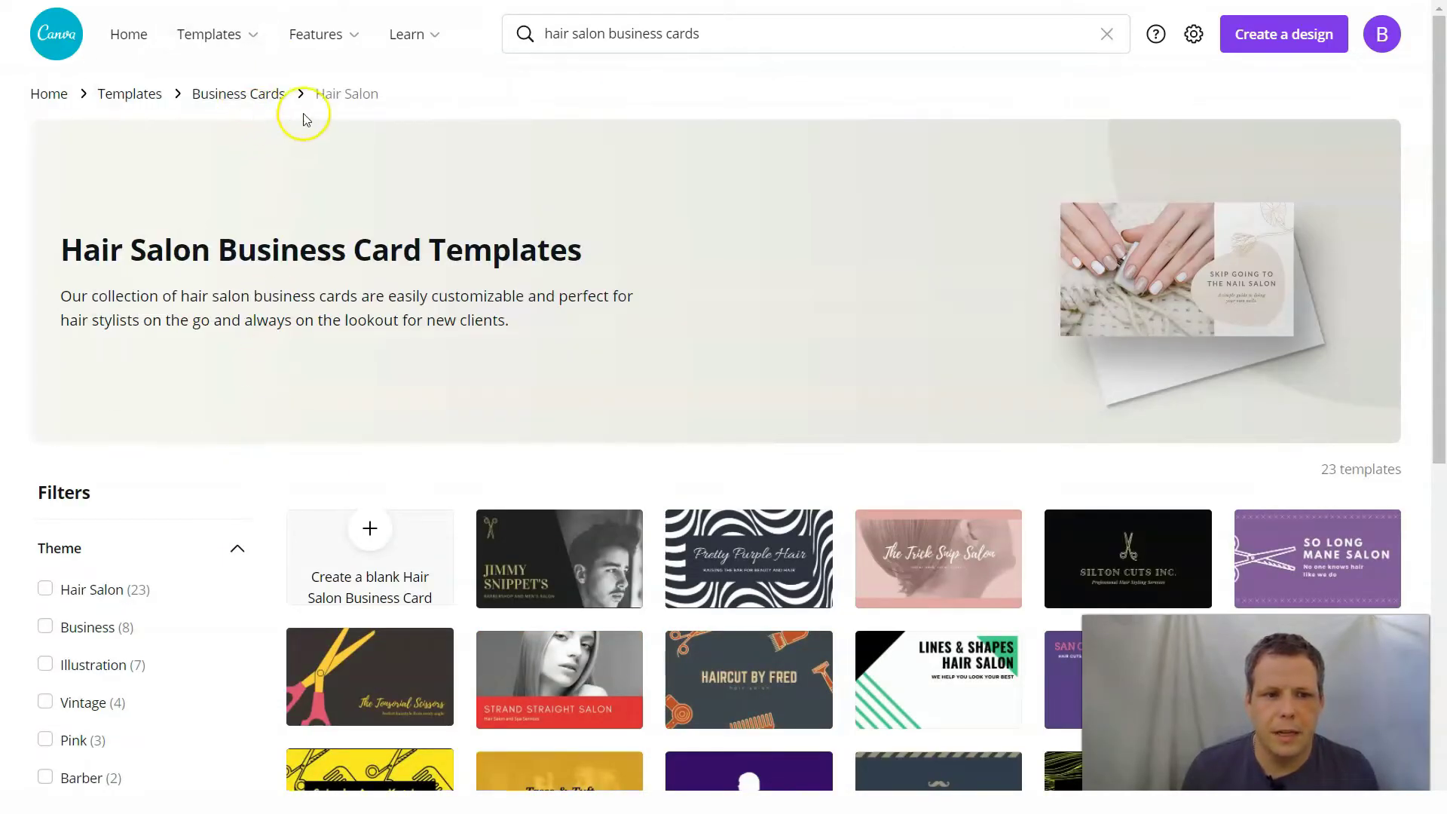
Return to the general Business Cards collection and open the preview of the blue wave plumbing card template
{"action": "left_click", "coordinate": [264, 103]}
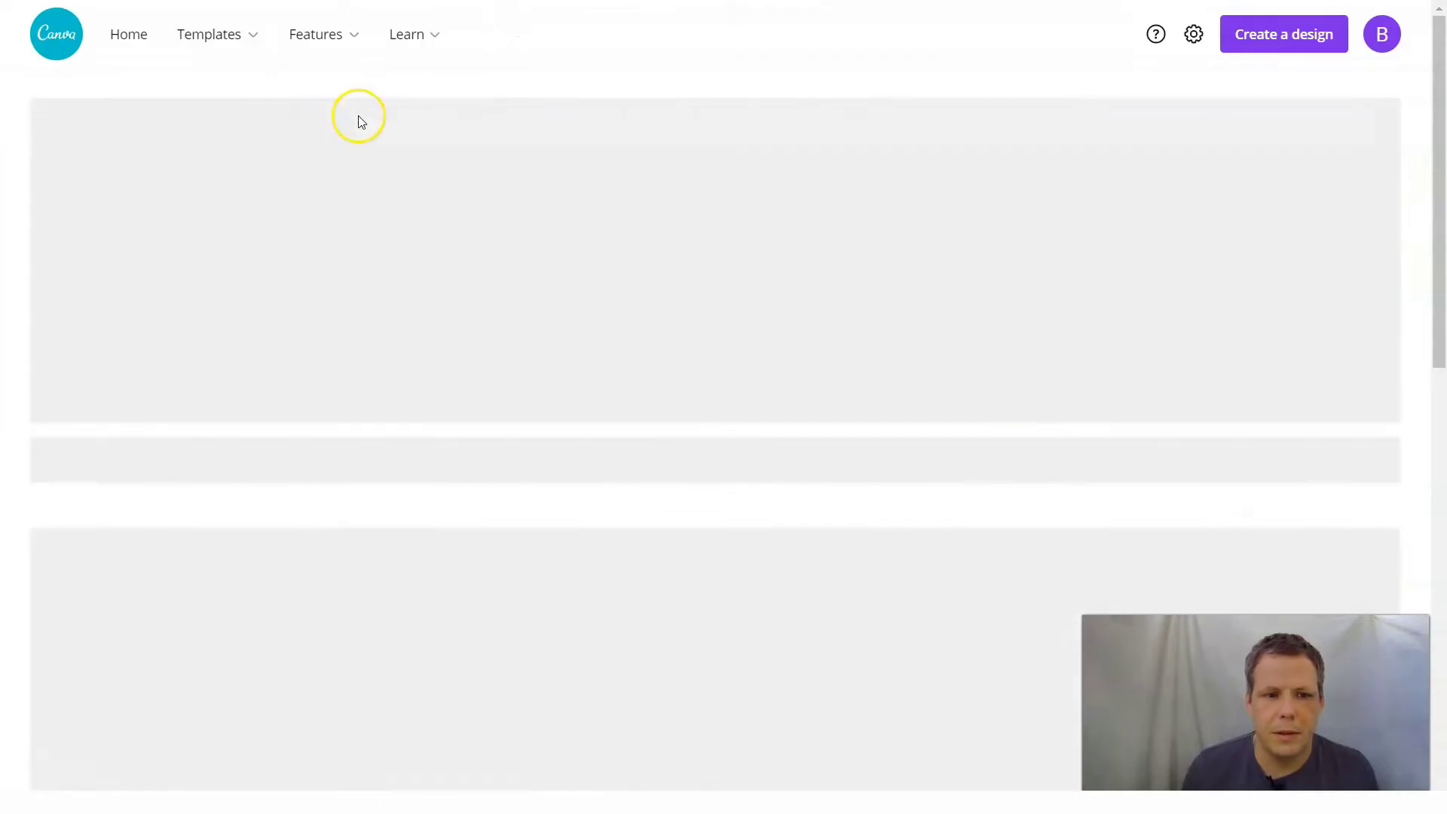
{"action": "scroll", "coordinate": [285, 166], "scroll_direction": "down", "scroll_amount": 5}
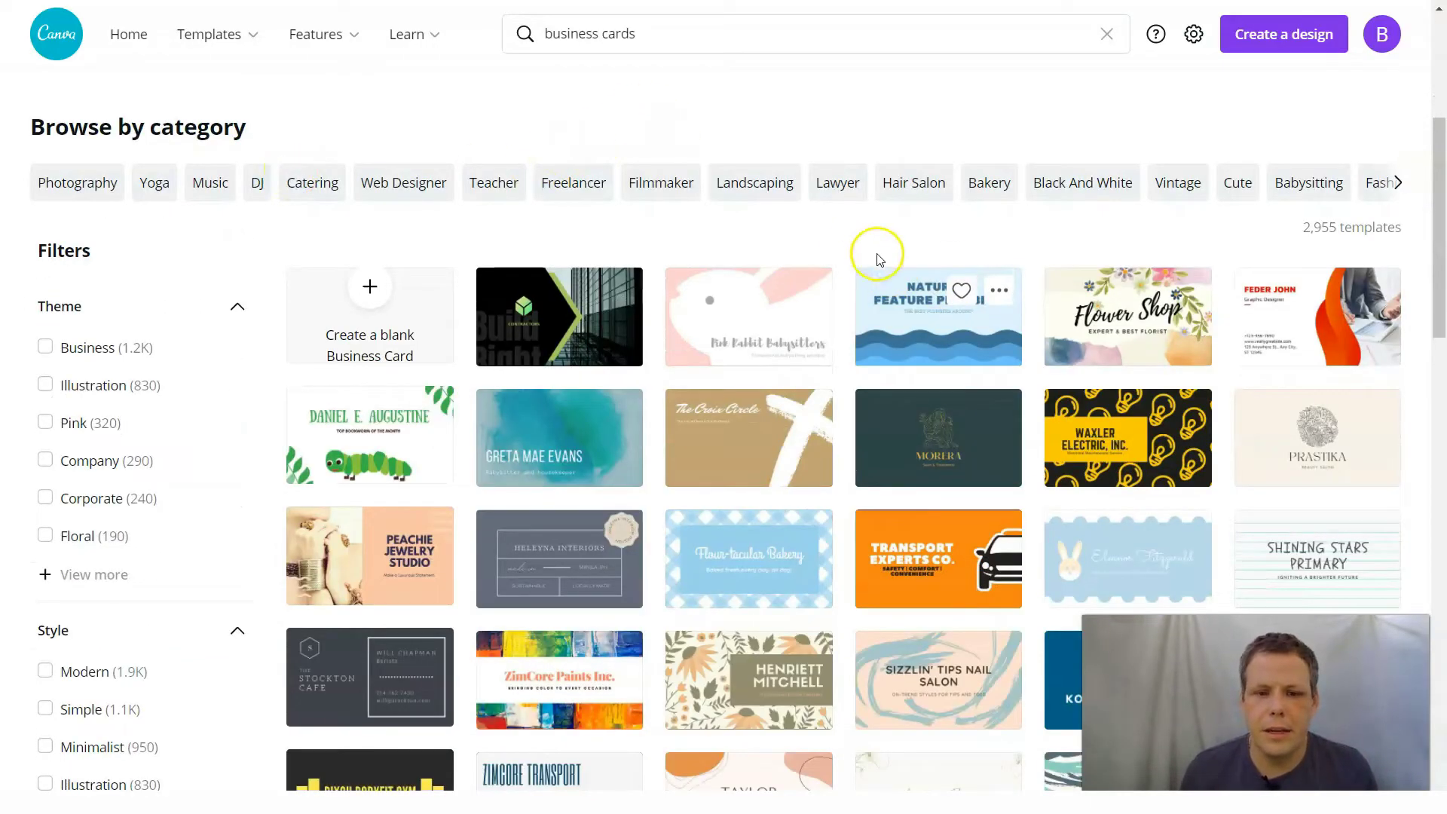
{"action": "left_click", "coordinate": [960, 339]}
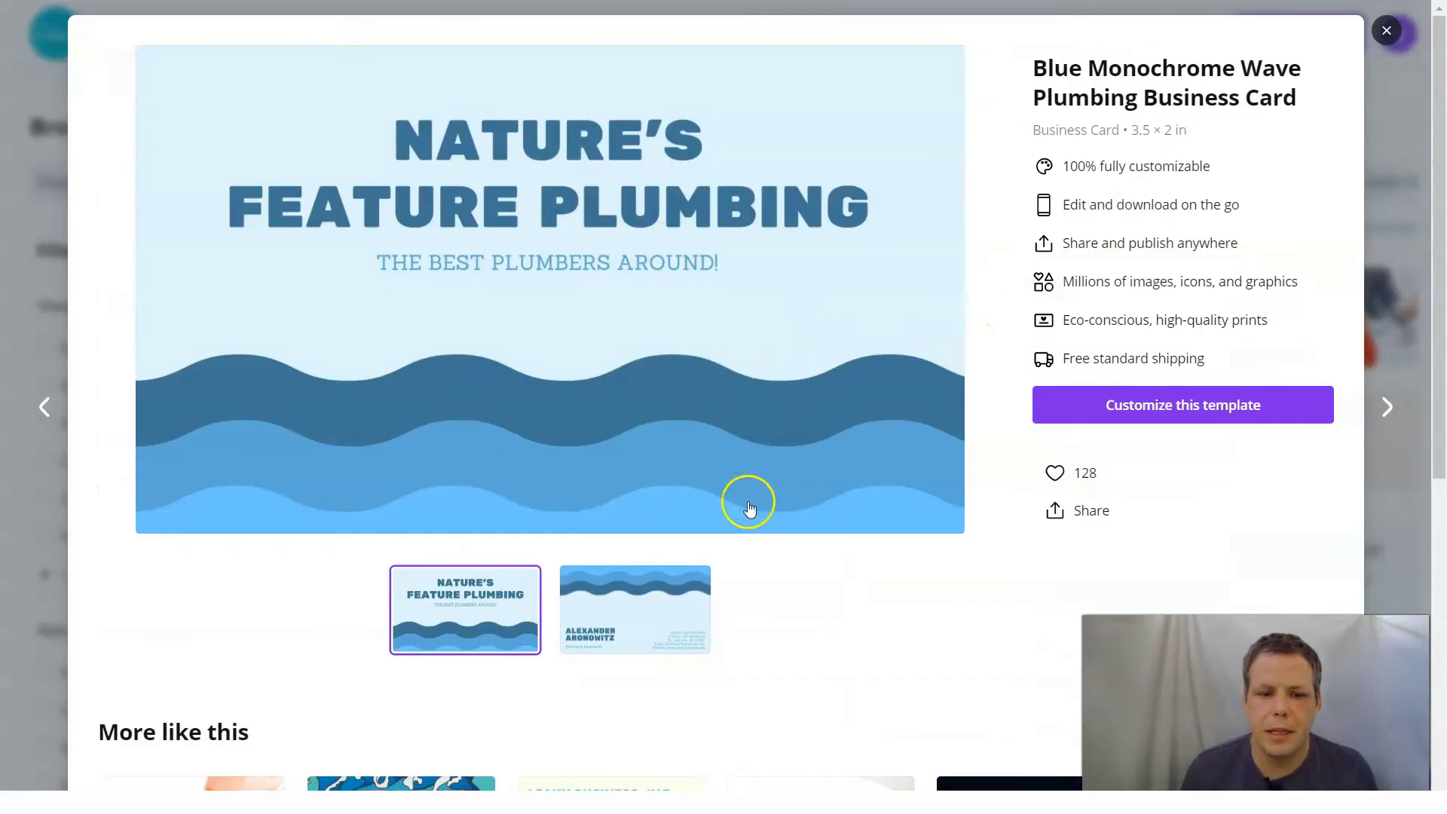
View the front and back designs of the blue wave plumbing business card in its preview
{"action": "left_click", "coordinate": [633, 632]}
{"action": "left_click", "coordinate": [513, 639]}
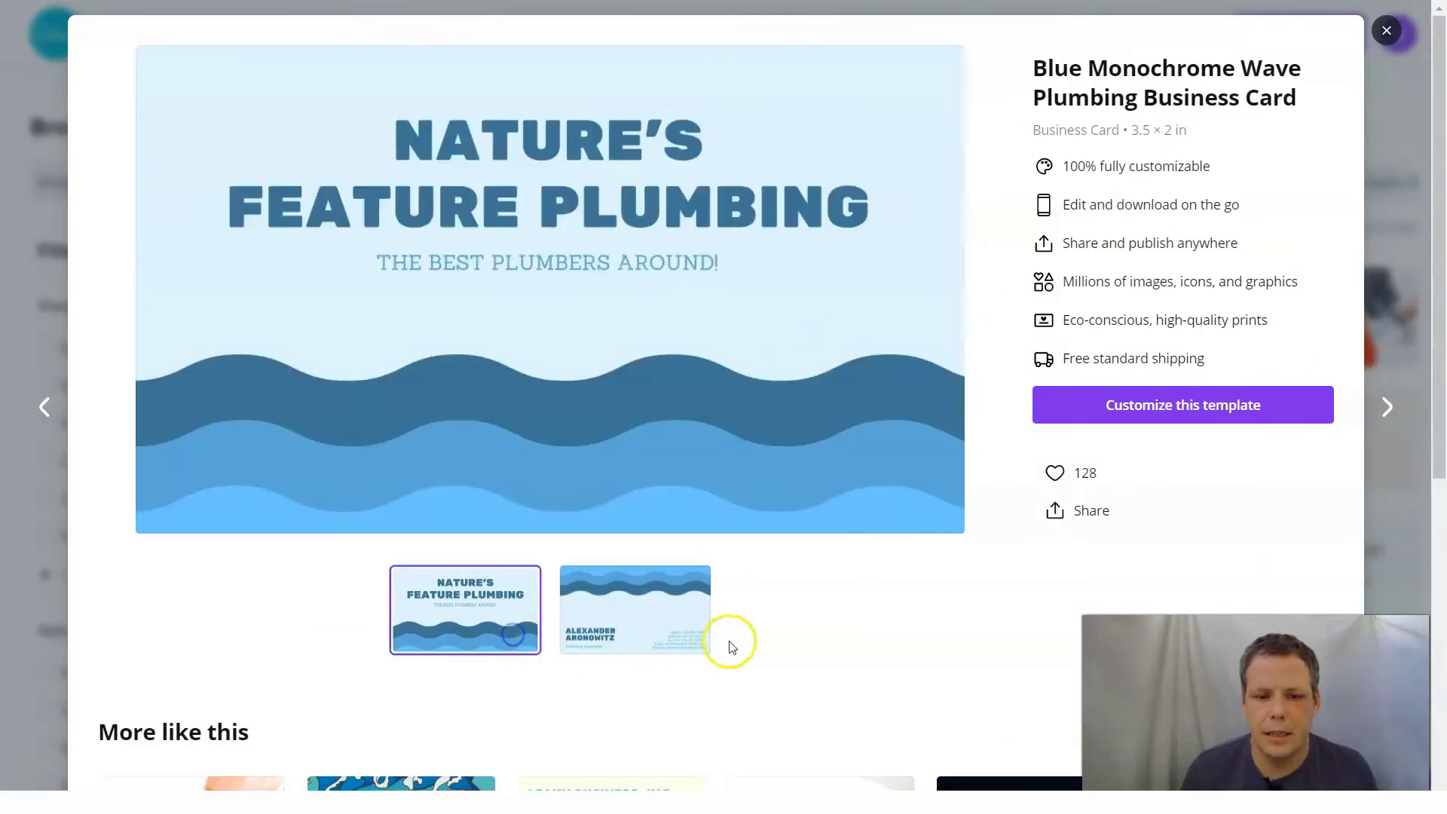
{"action": "left_click", "coordinate": [640, 646]}
{"action": "left_click", "coordinate": [949, 452]}
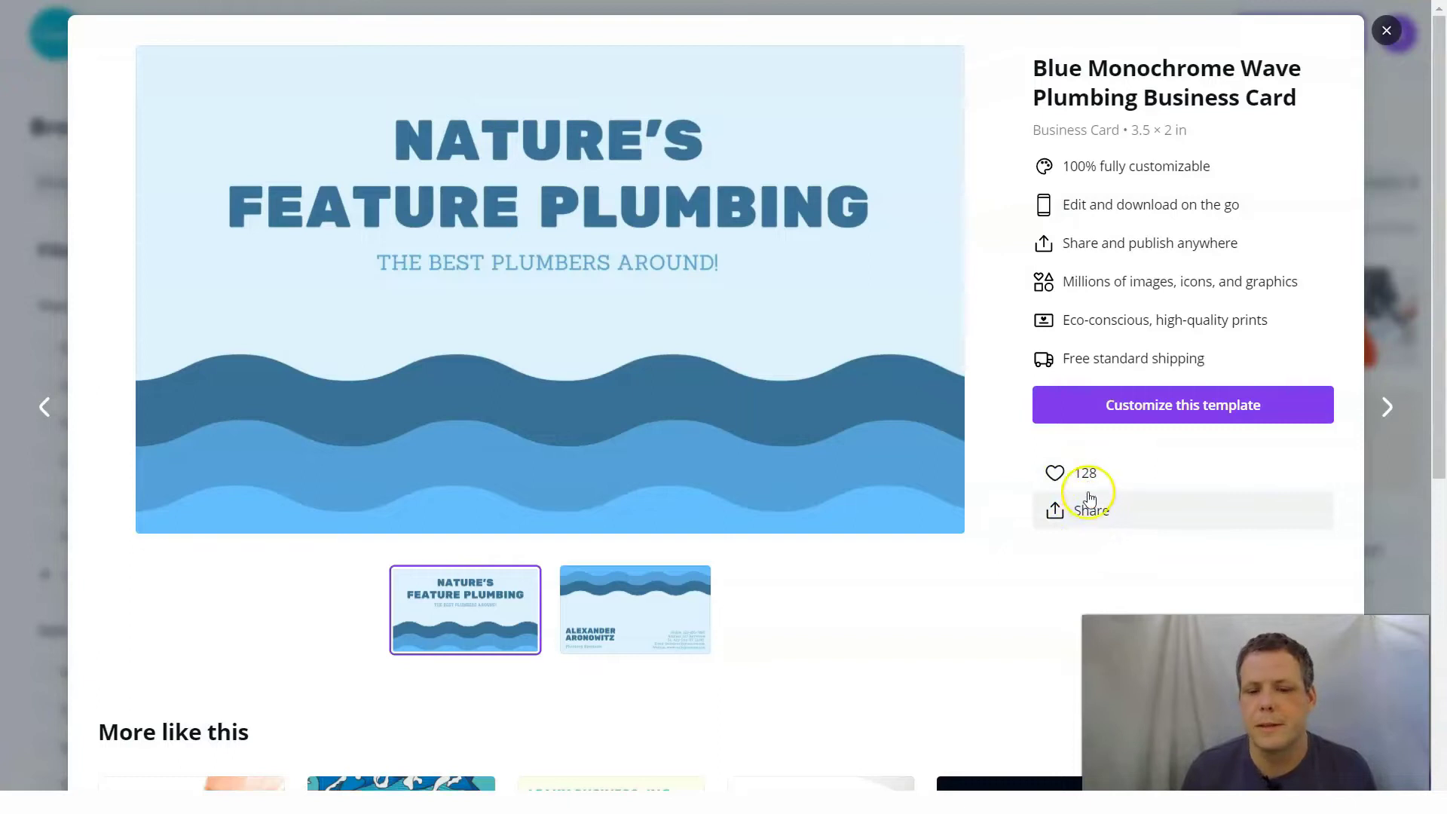
Add the plumbing card template to Likes and remove it again
{"action": "left_click", "coordinate": [1057, 472]}
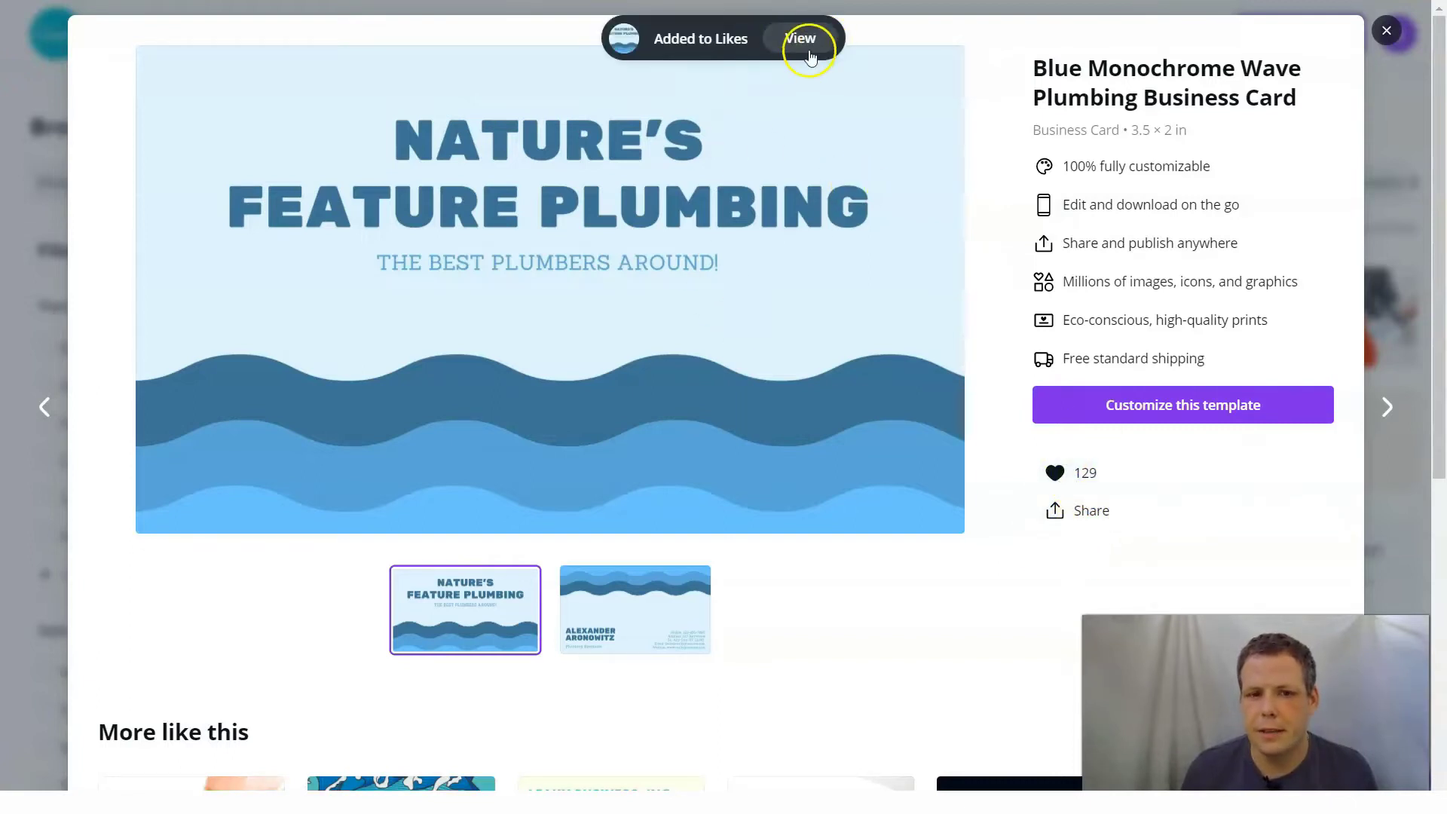
{"action": "left_click", "coordinate": [1071, 473]}
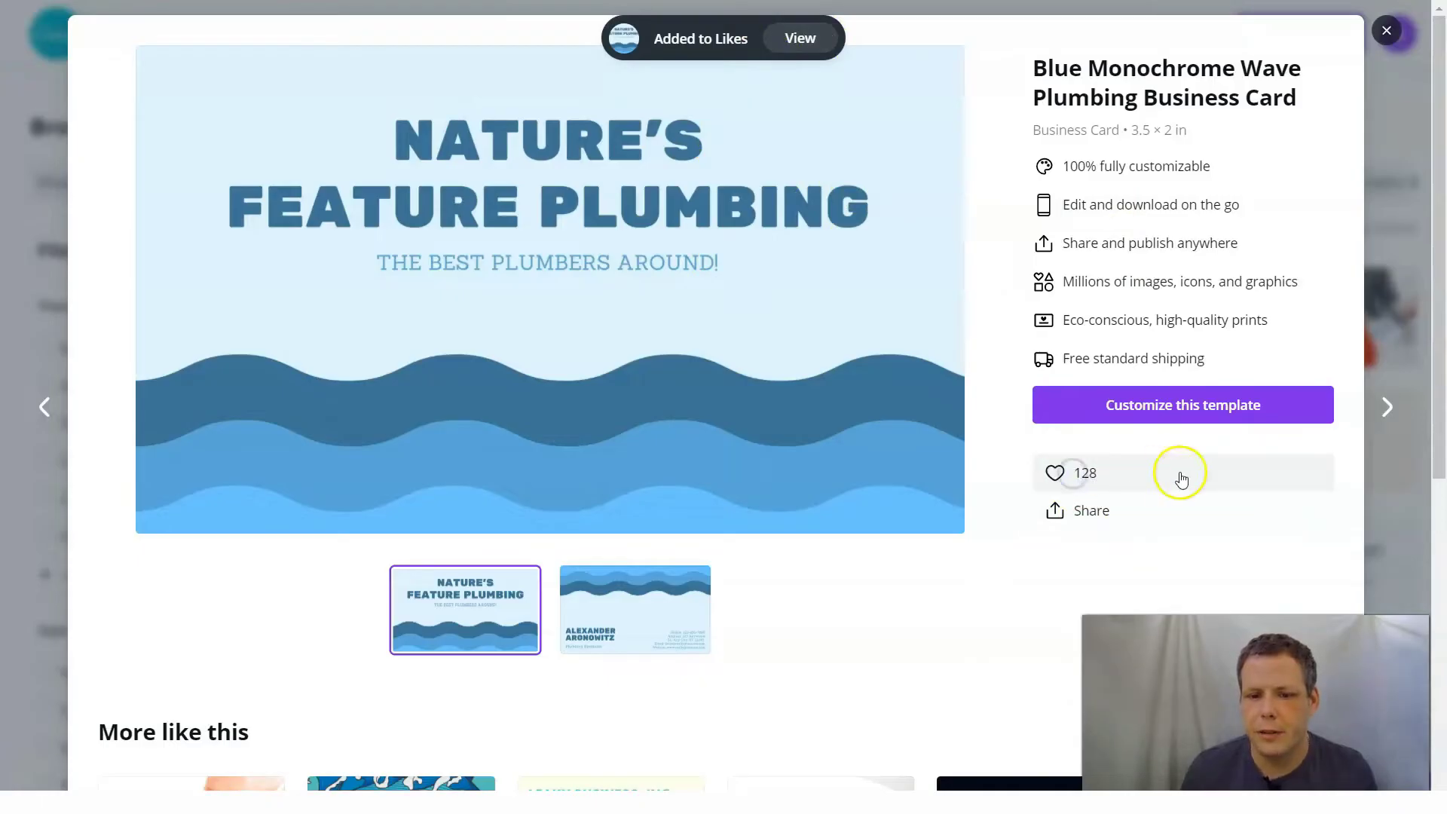
Look through the similar templates suggested beneath the plumbing card and close its preview
{"action": "scroll", "coordinate": [682, 531], "scroll_direction": "down", "scroll_amount": 4}
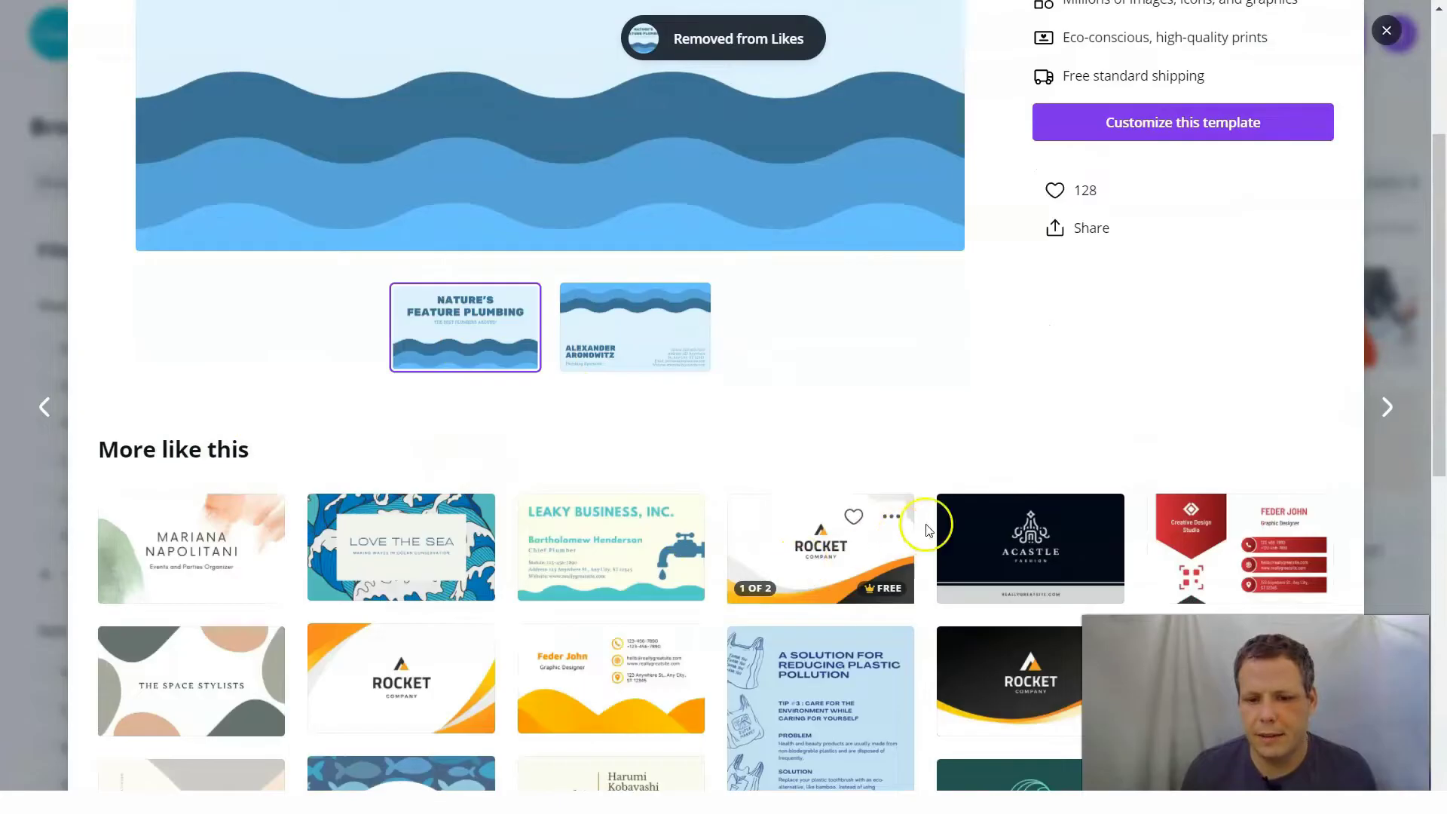
{"action": "scroll", "coordinate": [860, 497], "scroll_direction": "down", "scroll_amount": 4}
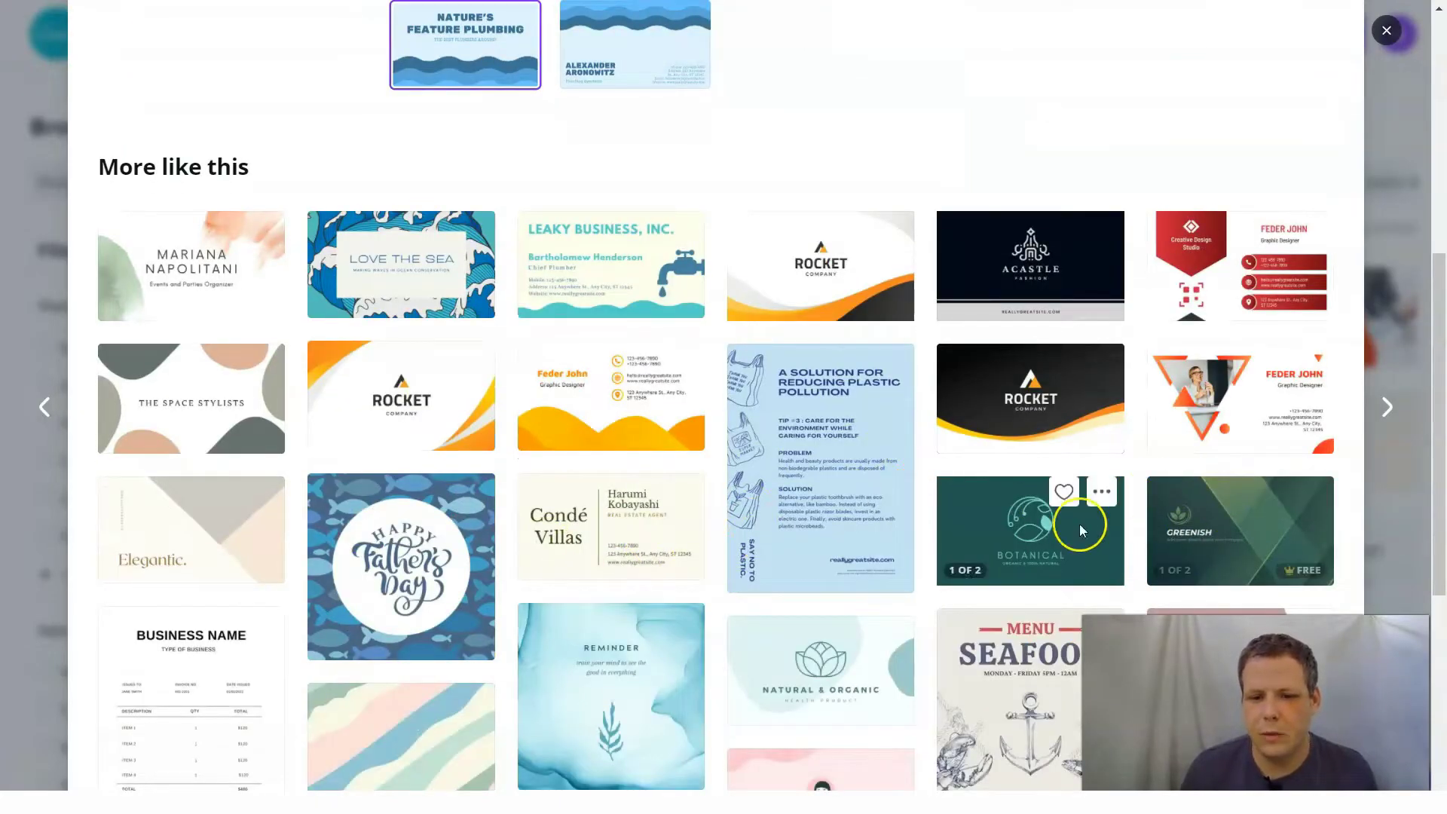
{"action": "scroll", "coordinate": [975, 597], "scroll_direction": "down", "scroll_amount": 4}
{"action": "scroll", "coordinate": [839, 416], "scroll_direction": "up", "scroll_amount": 6}
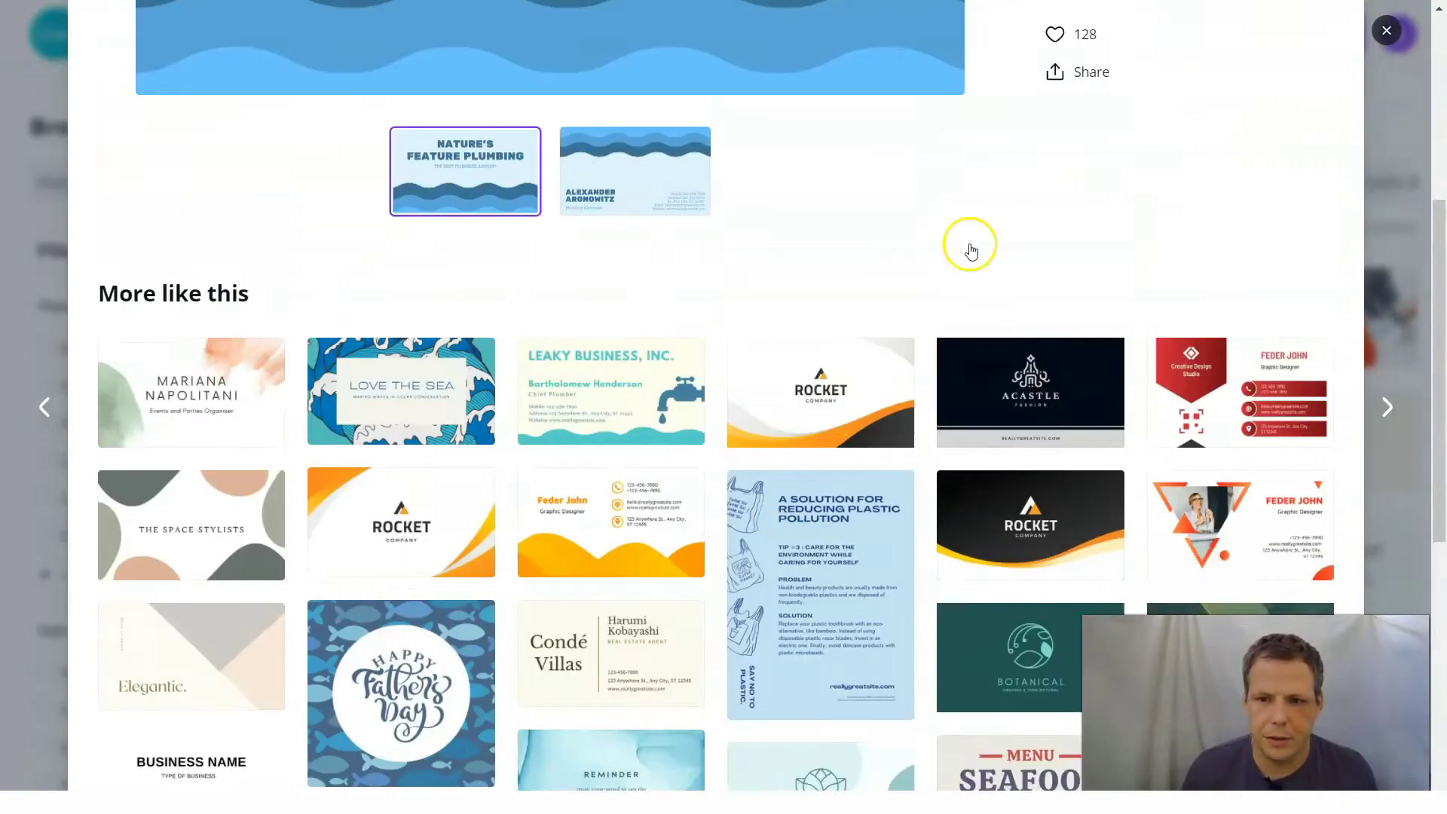
{"action": "key", "text": "Escape"}
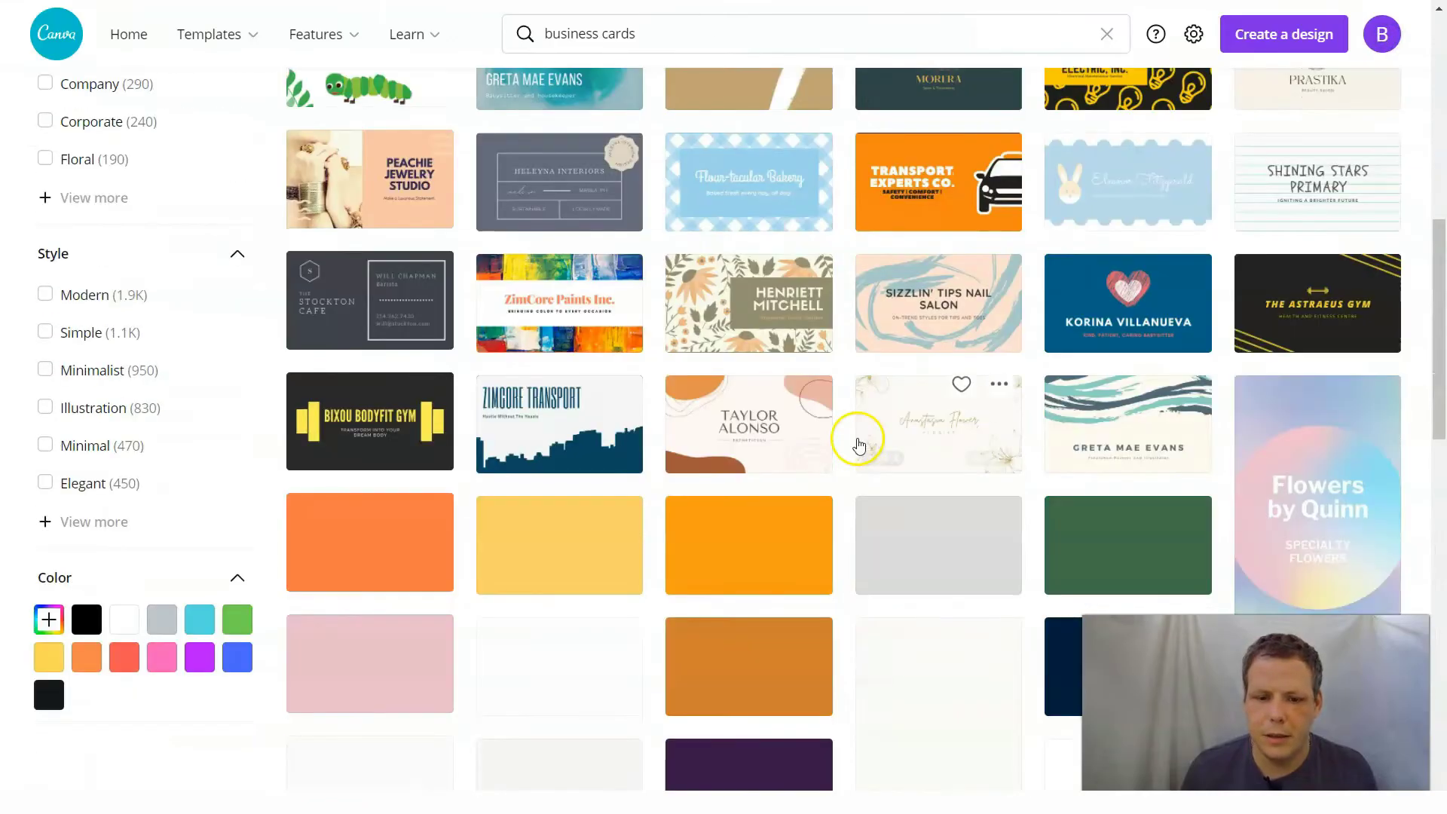
Find the Minimalist Real Estate Business Card among the business card templates and open its preview
{"action": "scroll", "coordinate": [817, 467], "scroll_direction": "down", "scroll_amount": 4}
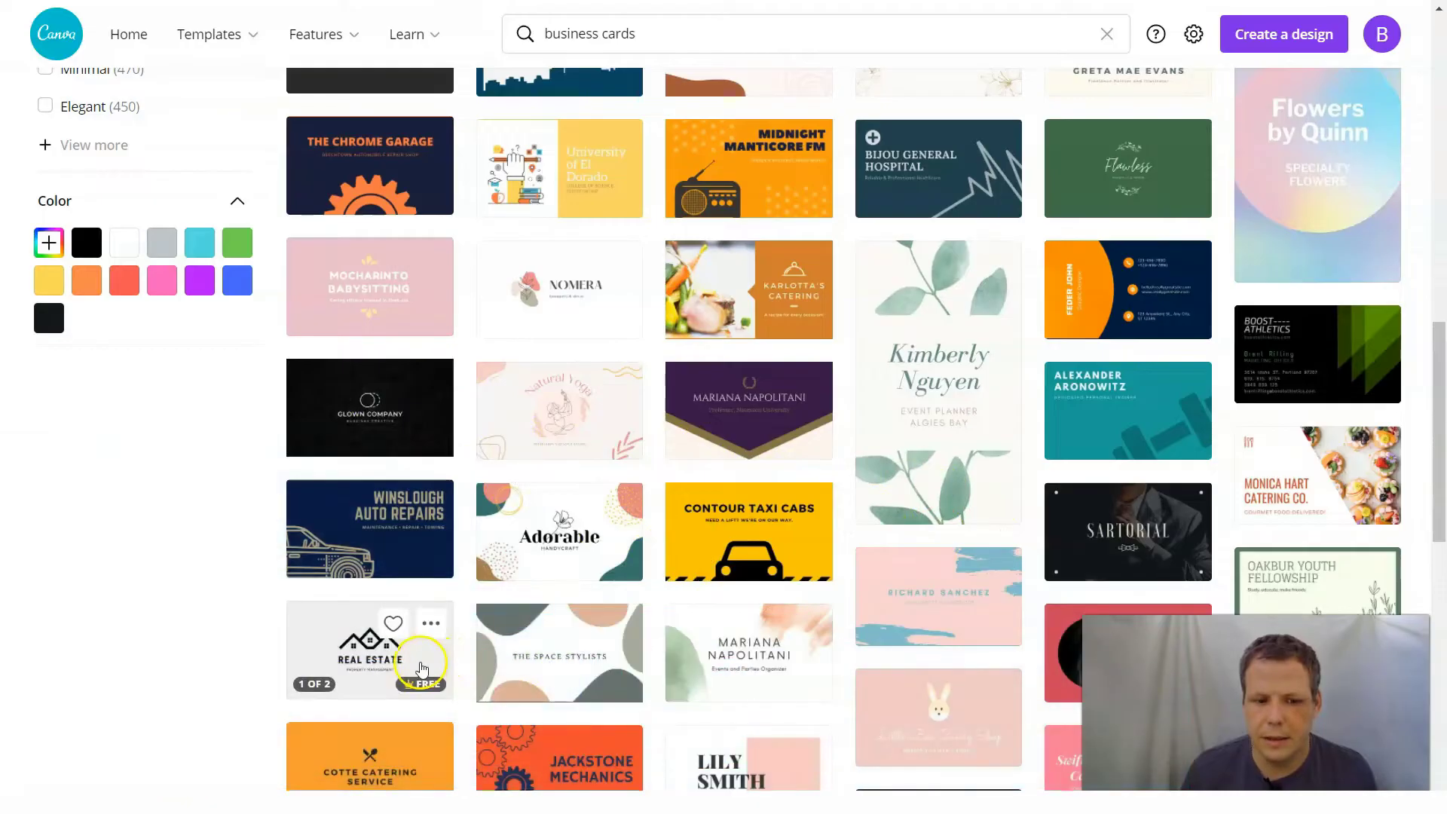
{"action": "left_click", "coordinate": [414, 663]}
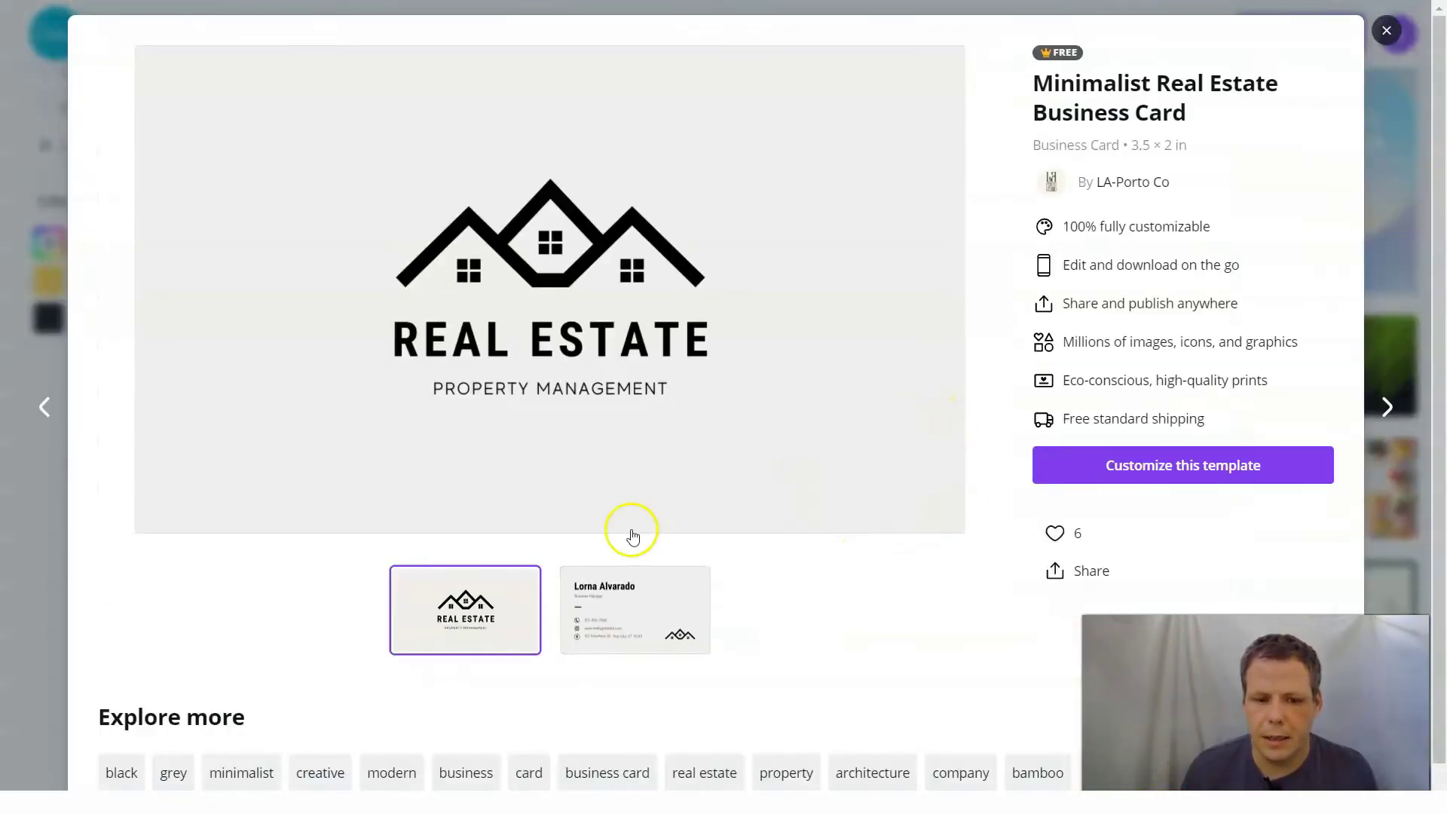
View the back and front of the Minimalist Real Estate Business Card, and open the template for customizing
{"action": "left_click", "coordinate": [633, 626]}
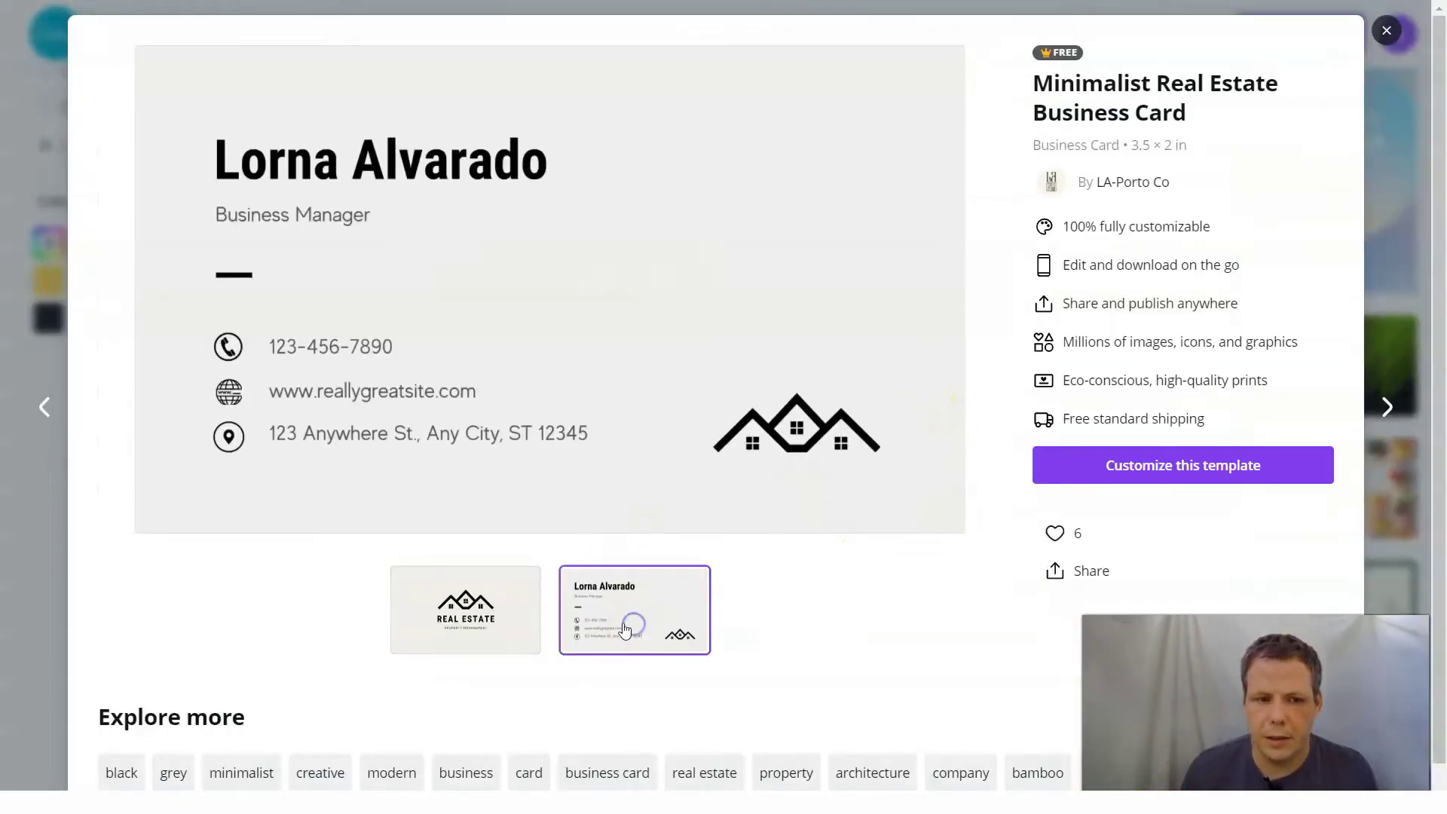
{"action": "left_click", "coordinate": [463, 599]}
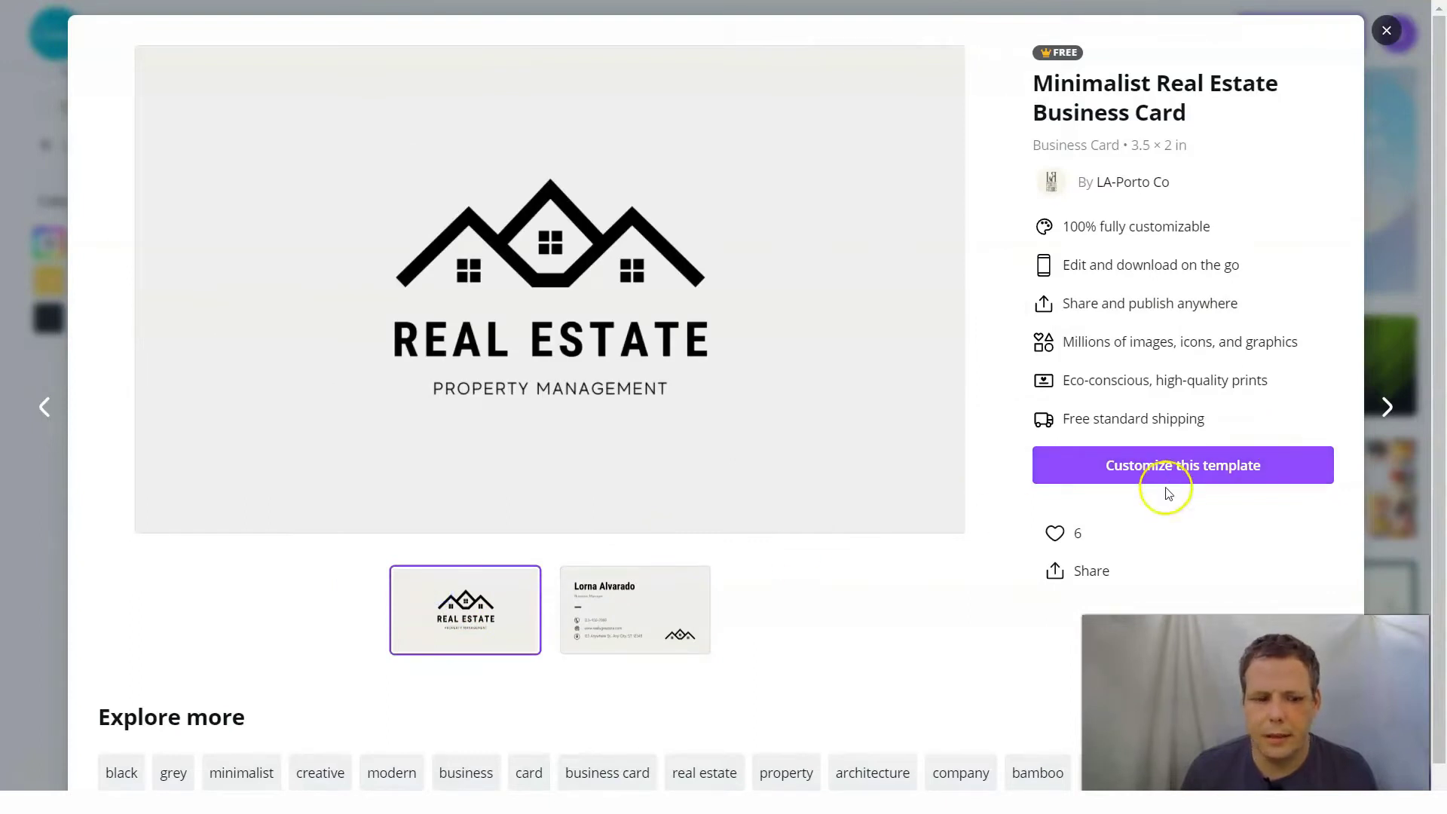
{"action": "left_click", "coordinate": [1184, 471]}
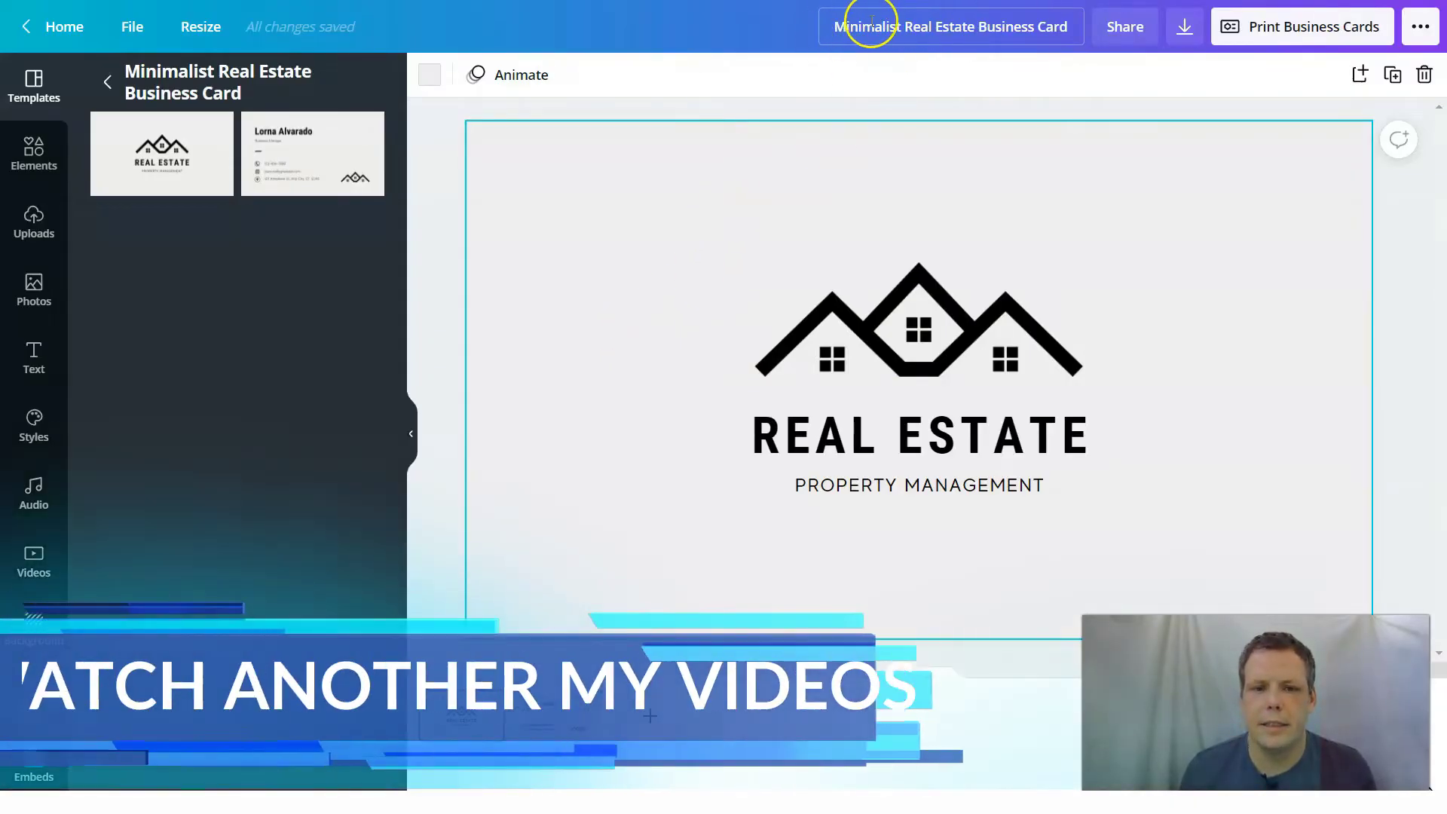
Rename the design as My Buisness
{"action": "left_click", "coordinate": [844, 26]}
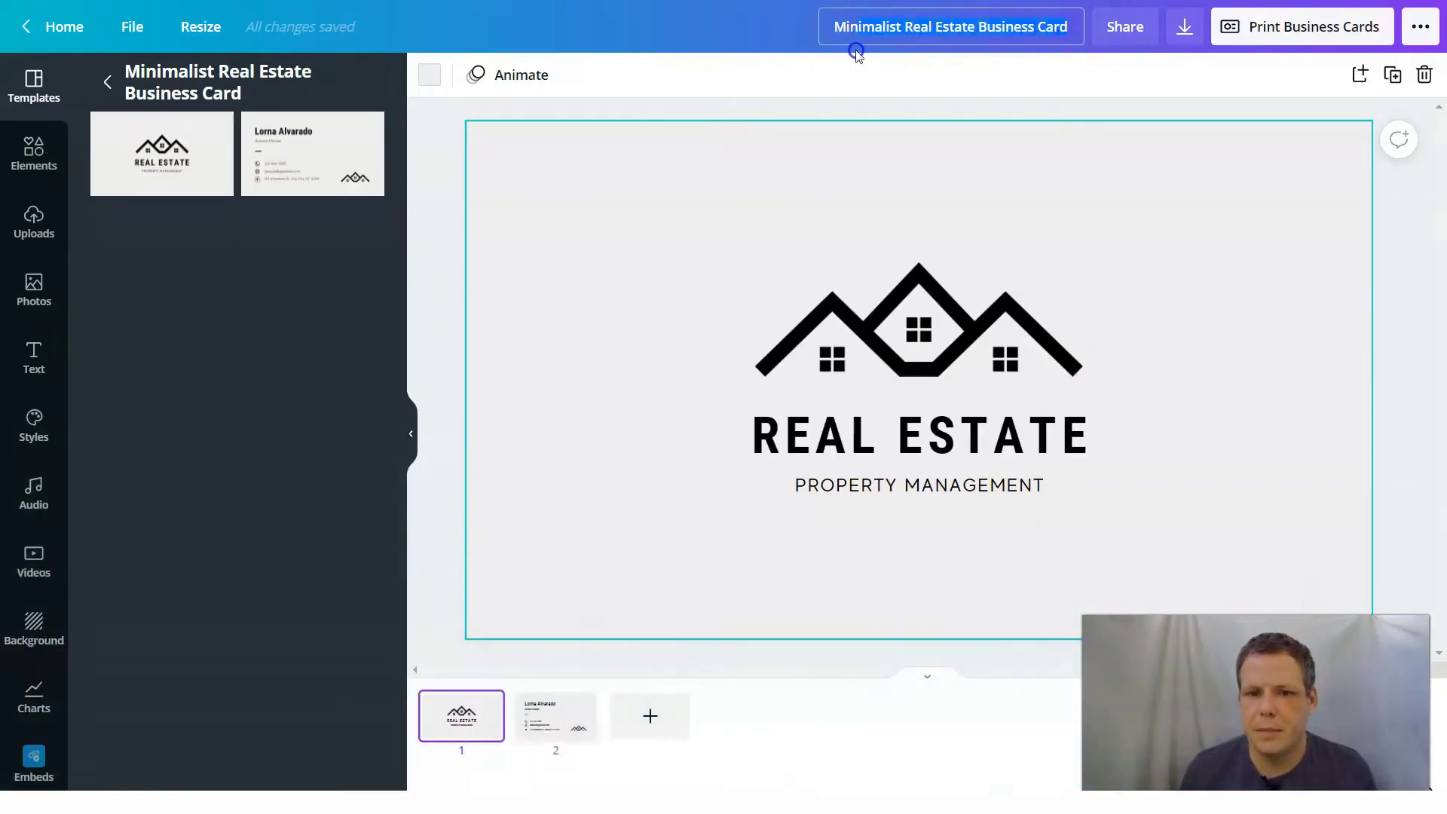
{"action": "type", "text": "Mm"}
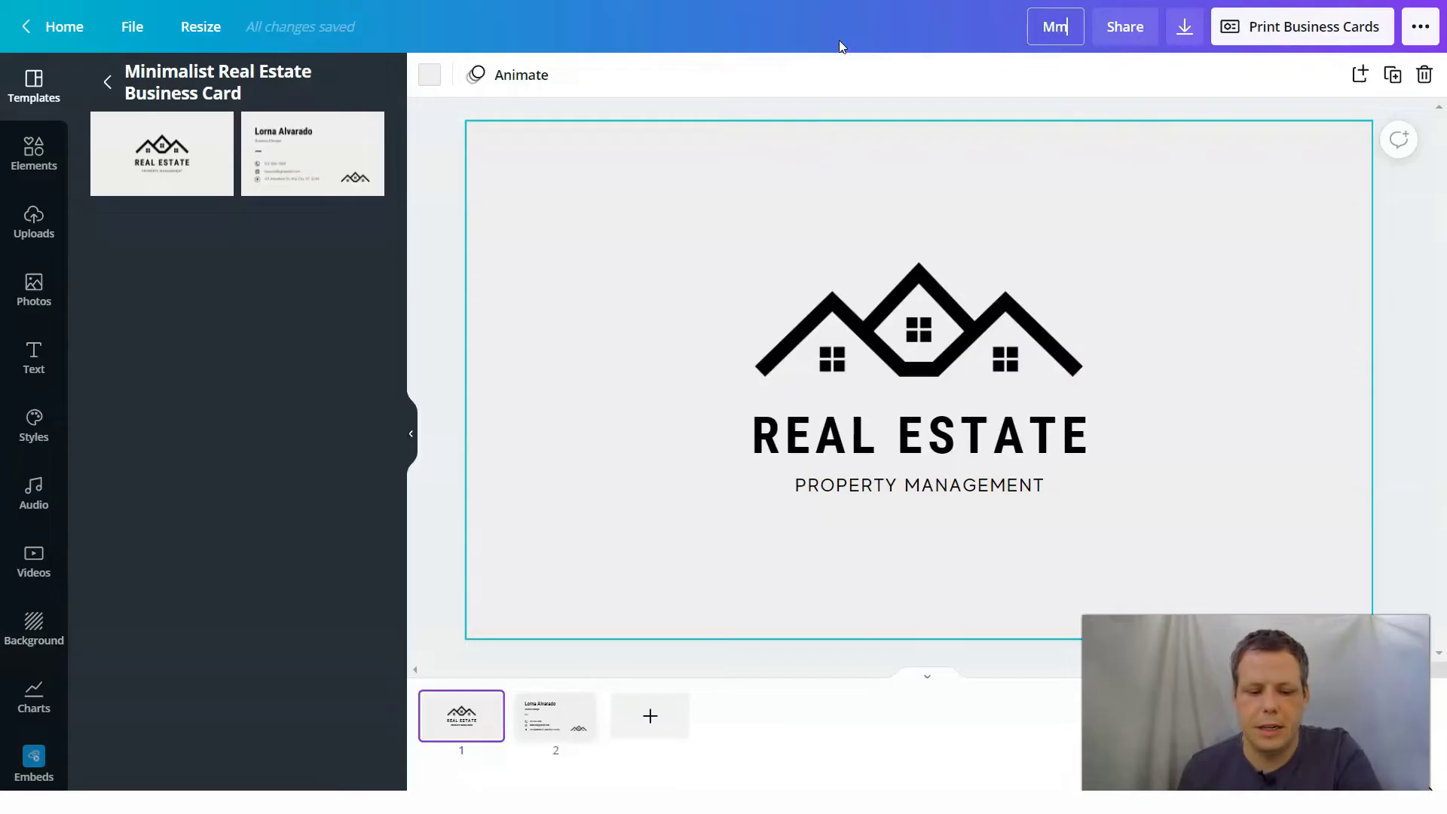
{"action": "type", "text": "y buis"}
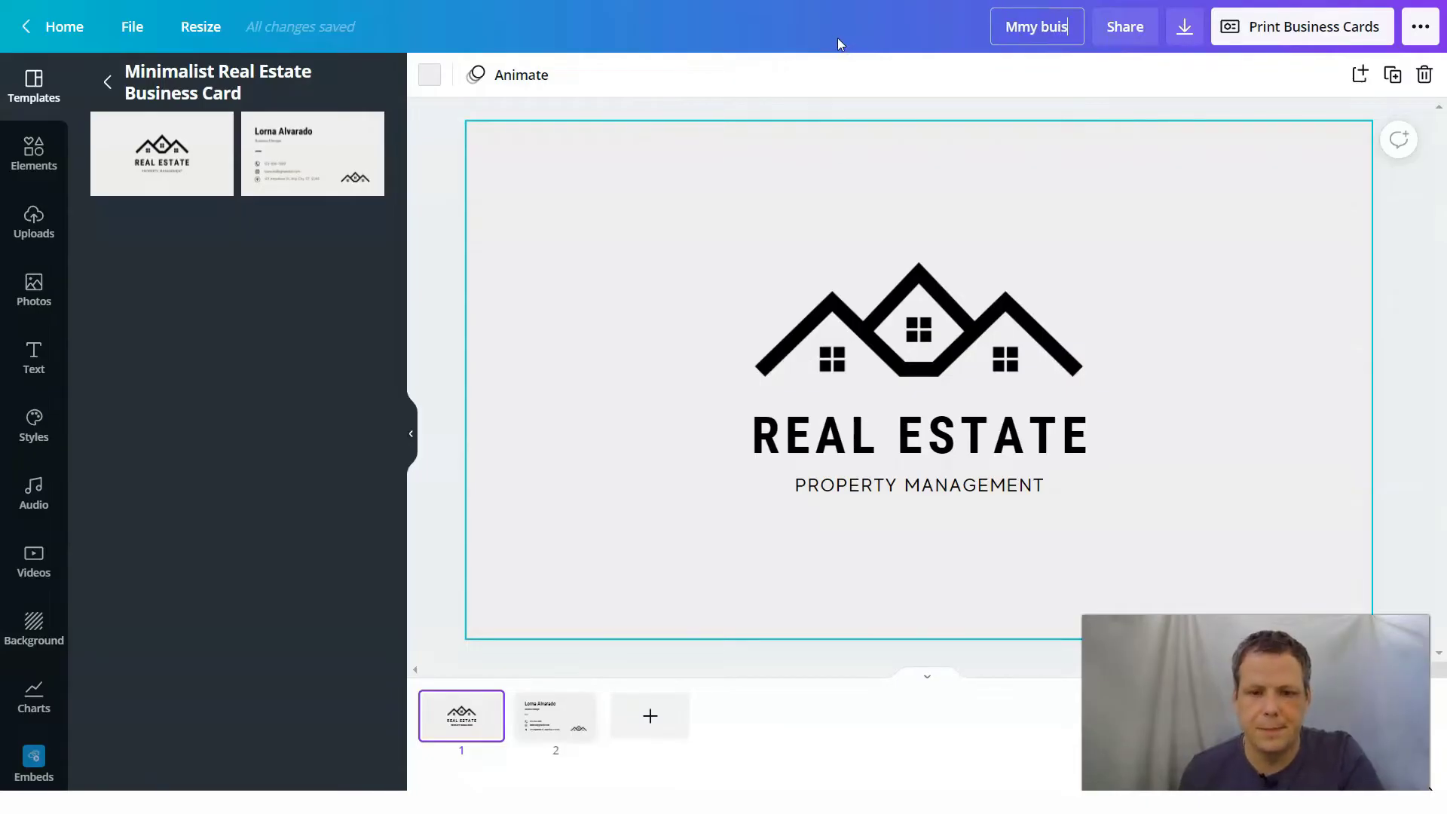
{"action": "left_click", "coordinate": [897, 50]}
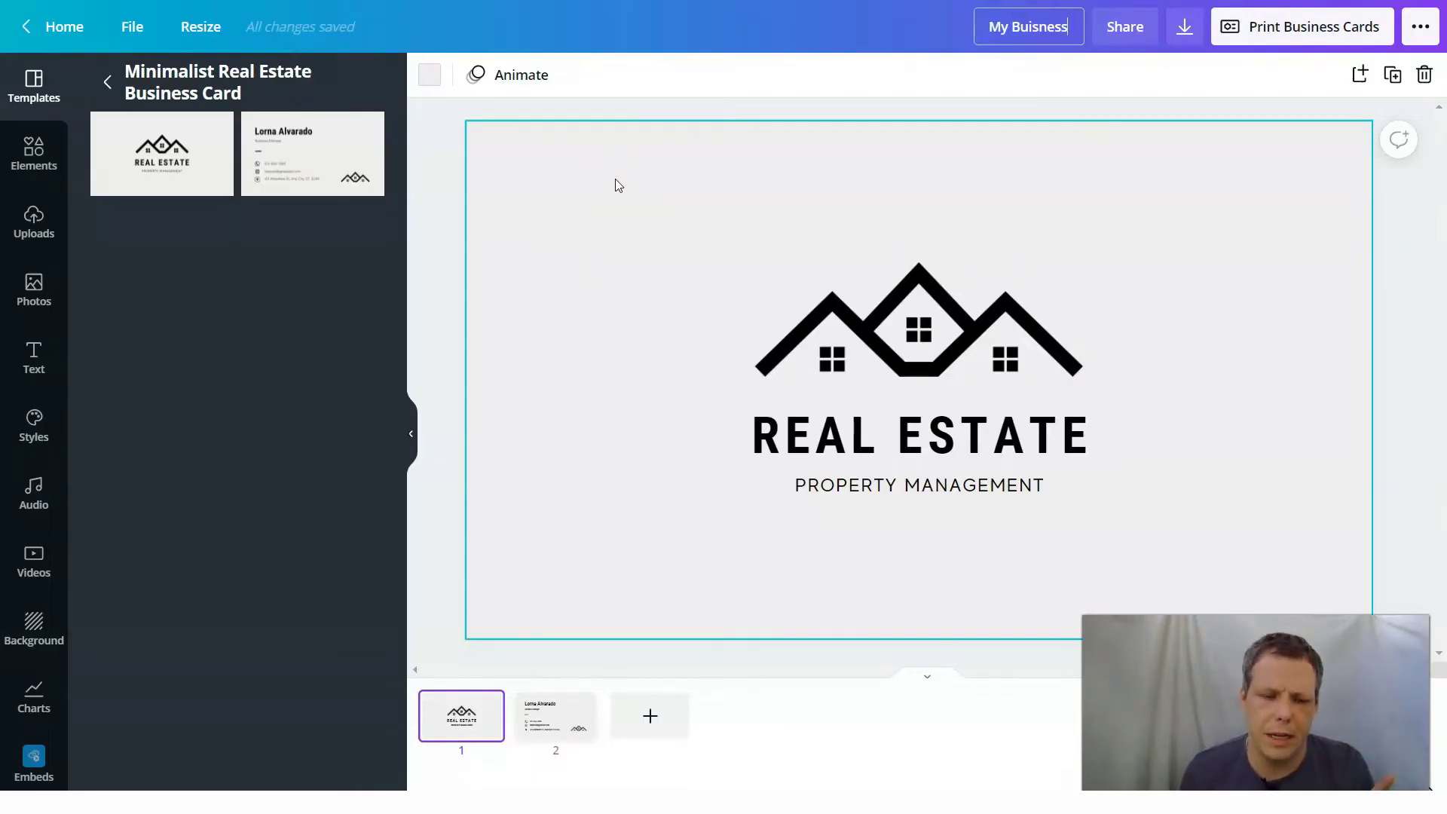
{"action": "left_click", "coordinate": [1064, 26]}
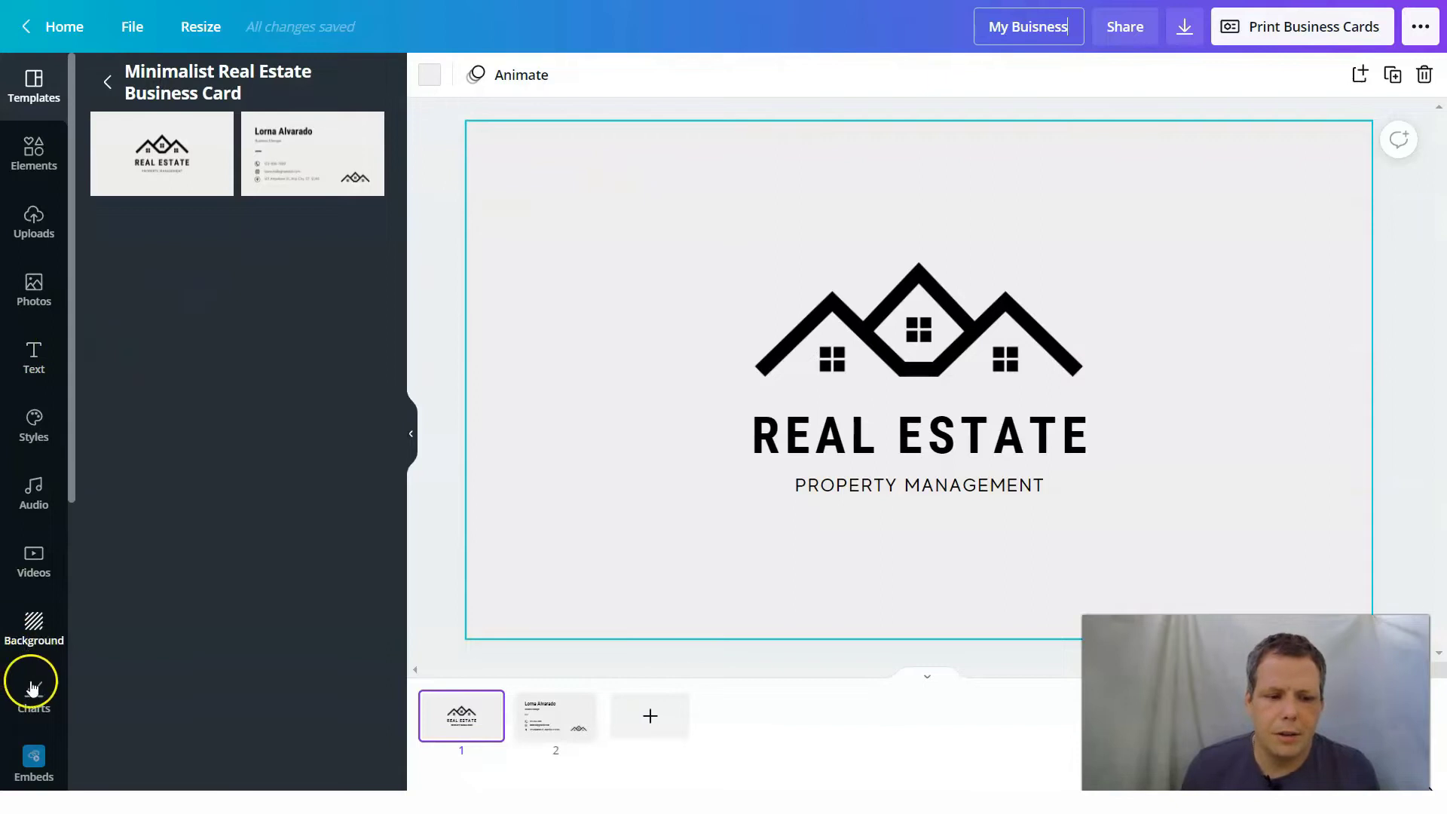
Look through the editor's content categories and examine the logos stored in the brand kit
{"action": "scroll", "coordinate": [30, 644], "scroll_direction": "down", "scroll_amount": 3}
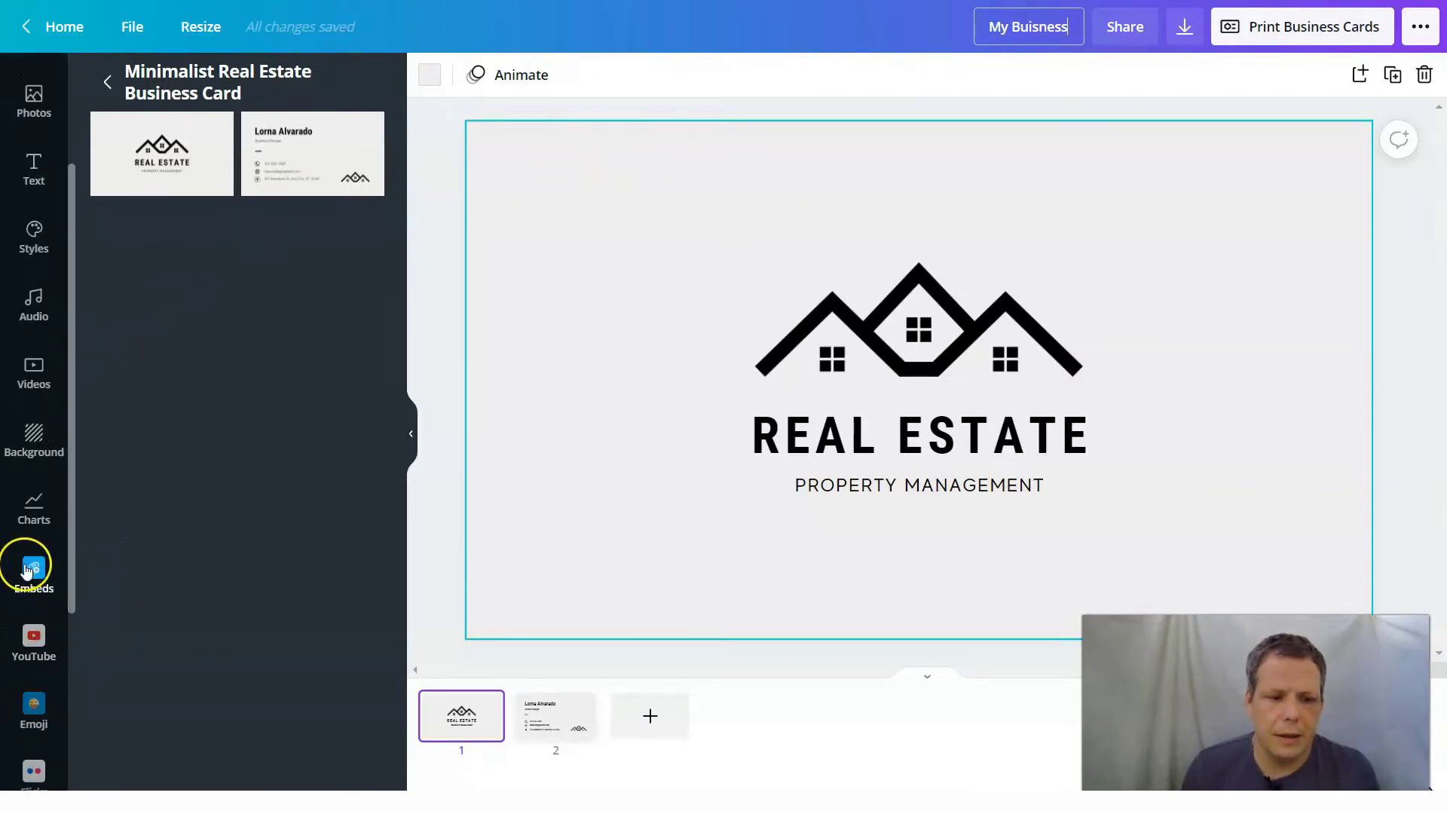
{"action": "scroll", "coordinate": [27, 571], "scroll_direction": "down", "scroll_amount": 4}
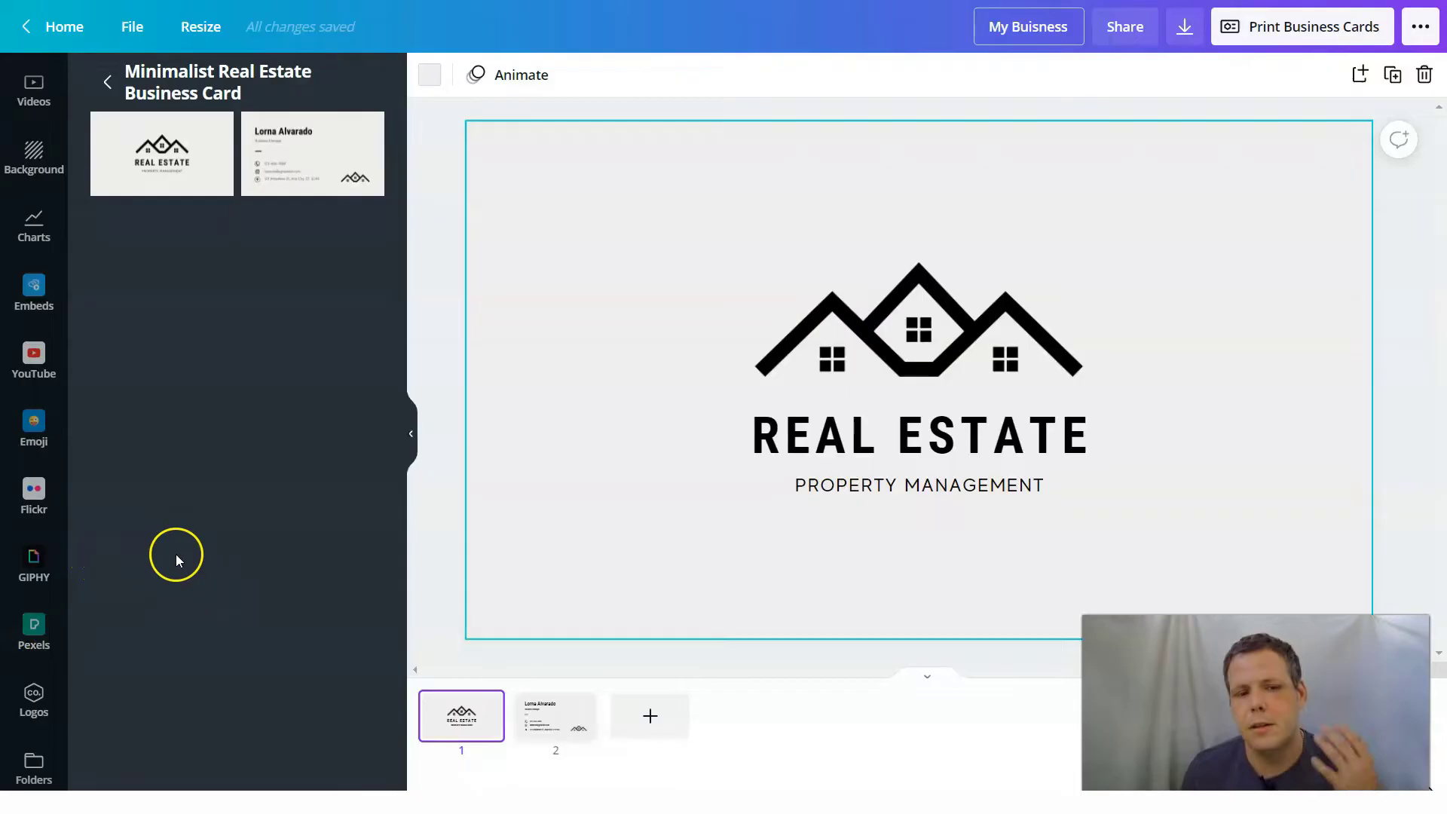
{"action": "scroll", "coordinate": [34, 603], "scroll_direction": "down", "scroll_amount": 1}
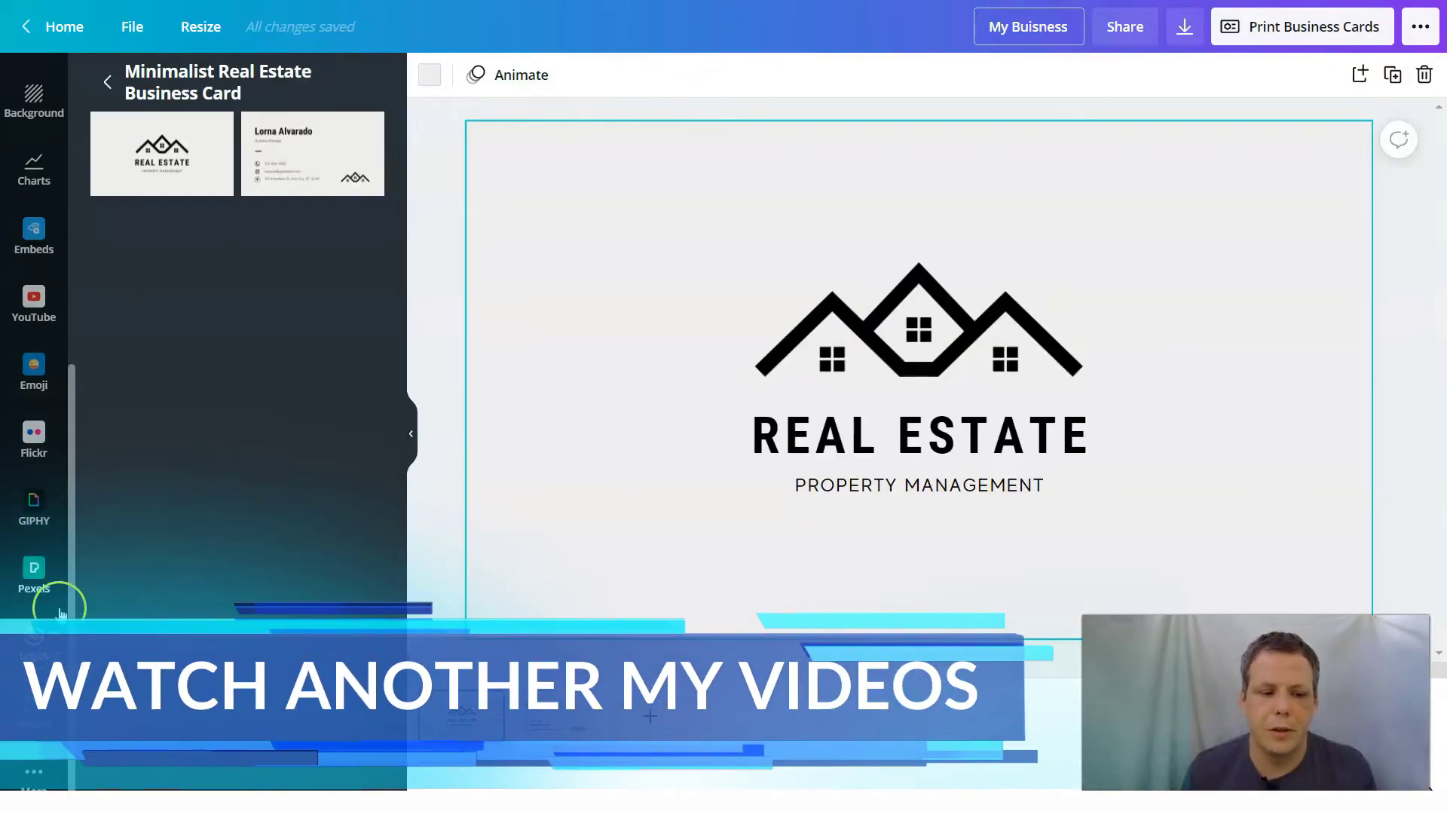
{"action": "left_click", "coordinate": [34, 641]}
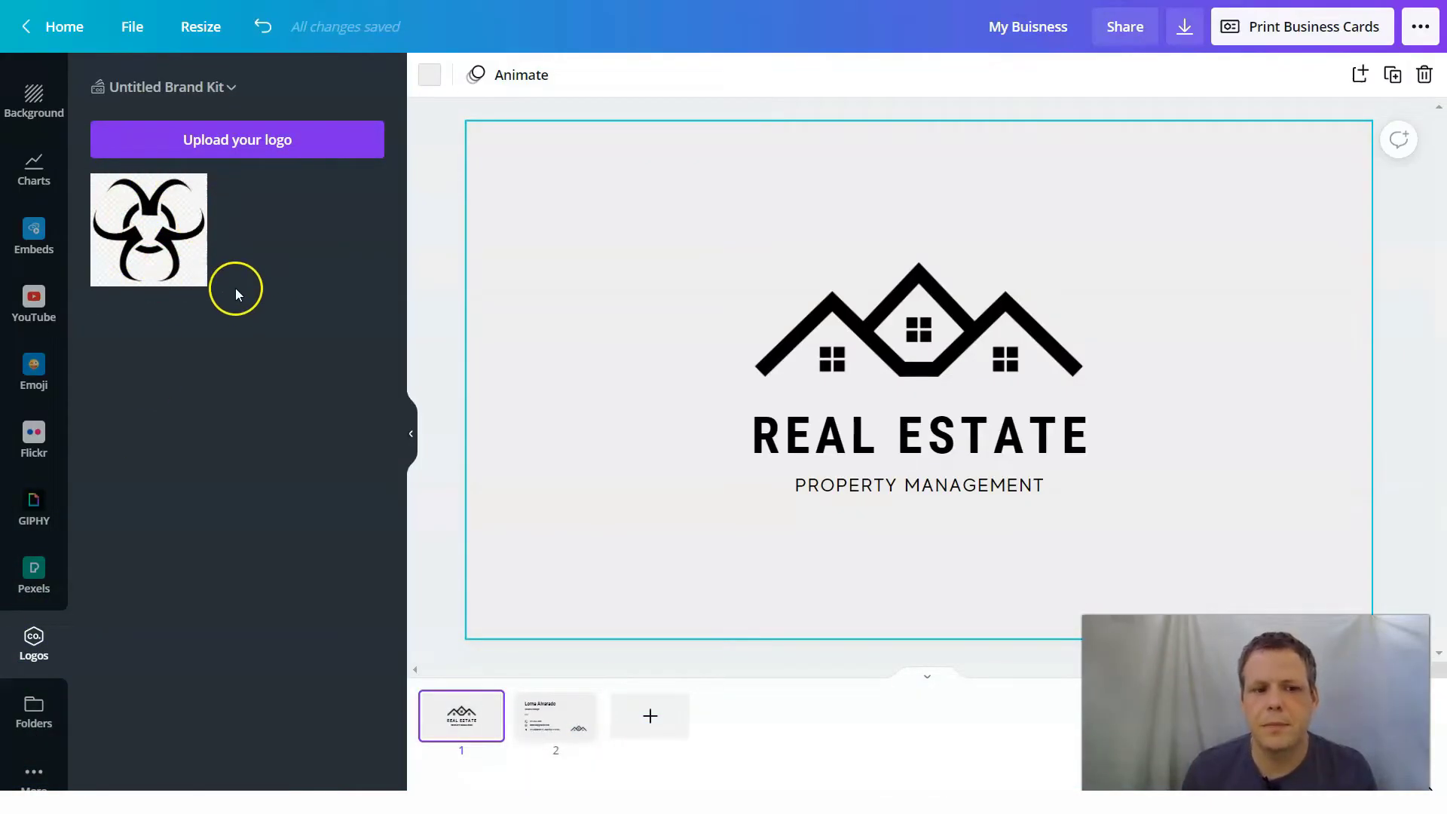
{"action": "left_click", "coordinate": [260, 159]}
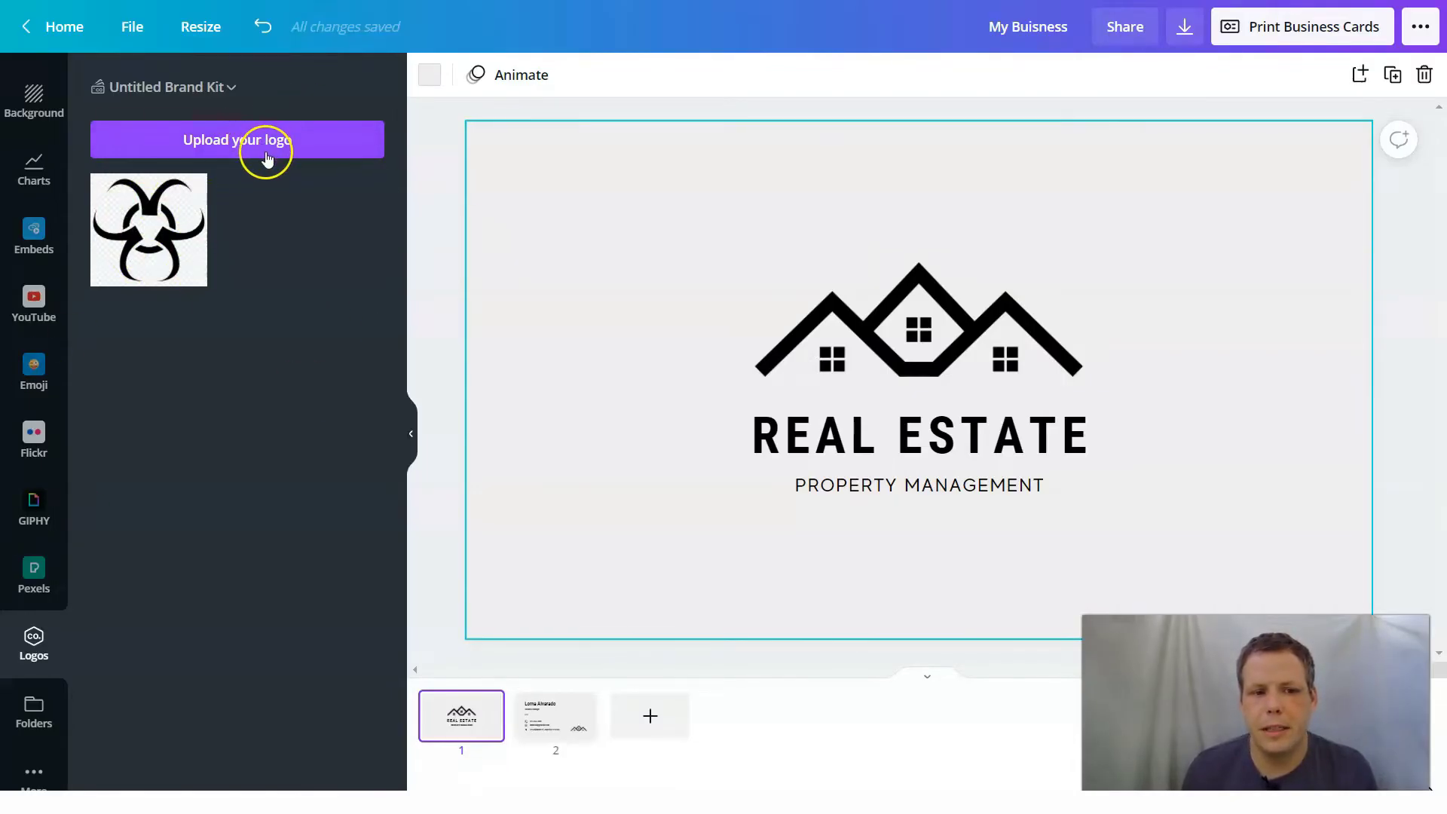
{"action": "mouse_move", "coordinate": [169, 254]}
{"action": "left_mouse_down"}
{"action": "mouse_move", "coordinate": [762, 249]}
{"action": "mouse_move", "coordinate": [186, 254]}
{"action": "left_mouse_up"}
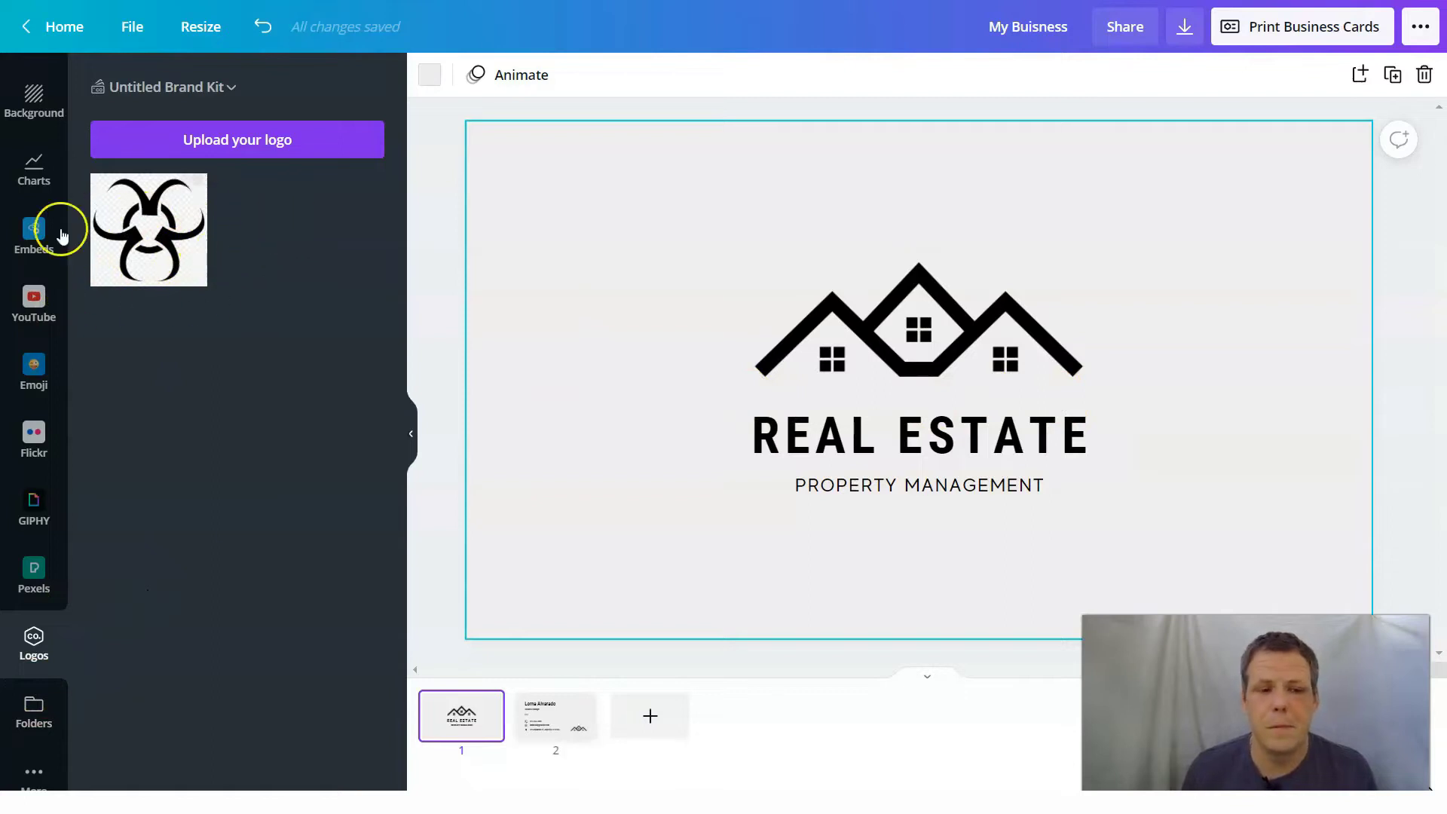
{"action": "scroll", "coordinate": [30, 452], "scroll_direction": "up", "scroll_amount": 5}
{"action": "scroll", "coordinate": [26, 450], "scroll_direction": "up", "scroll_amount": 2}
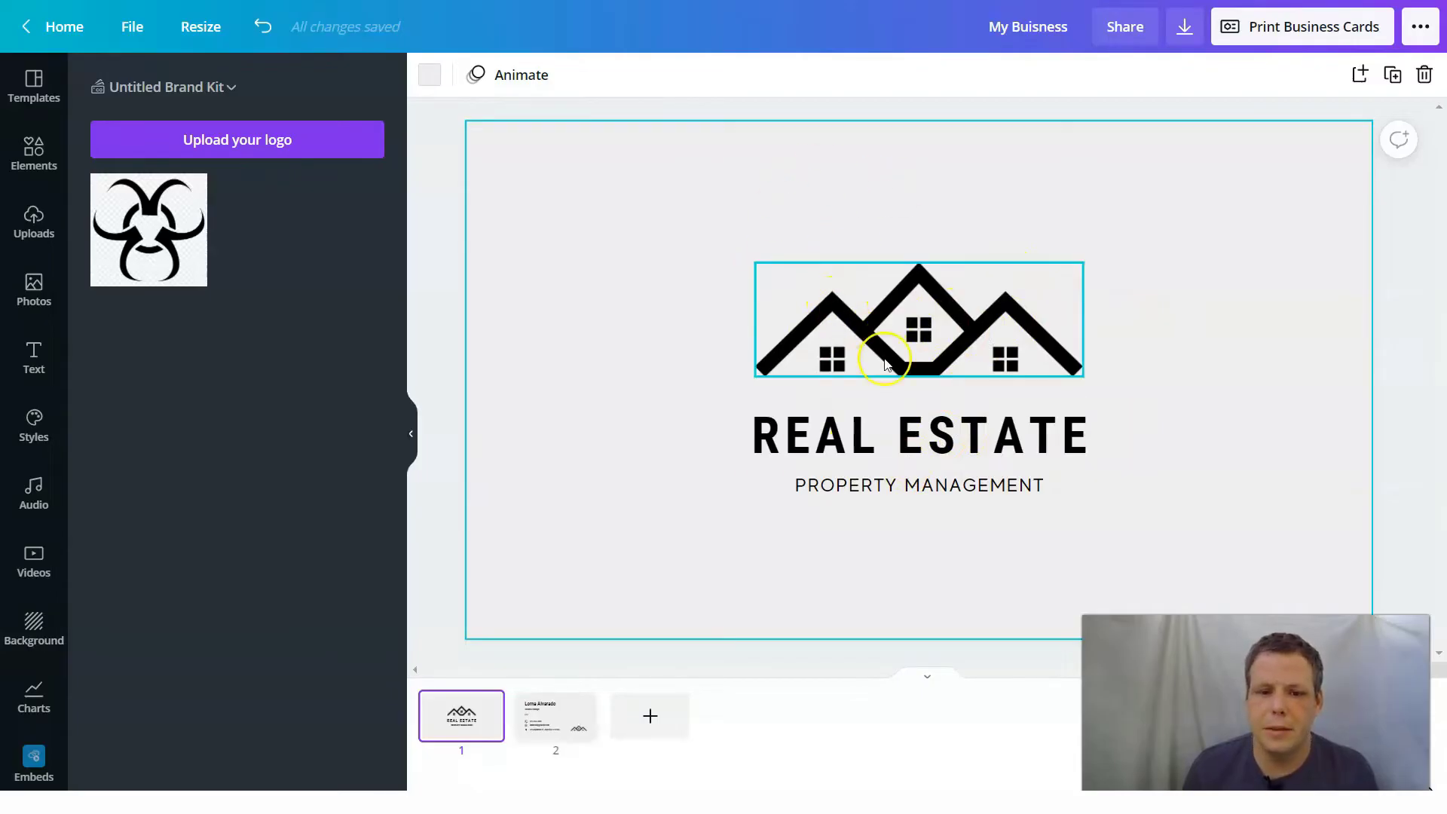
Try enlarging and recentring the rooftop graphic above REAL ESTATE, and delete it from the card's front
{"action": "left_click", "coordinate": [913, 355]}
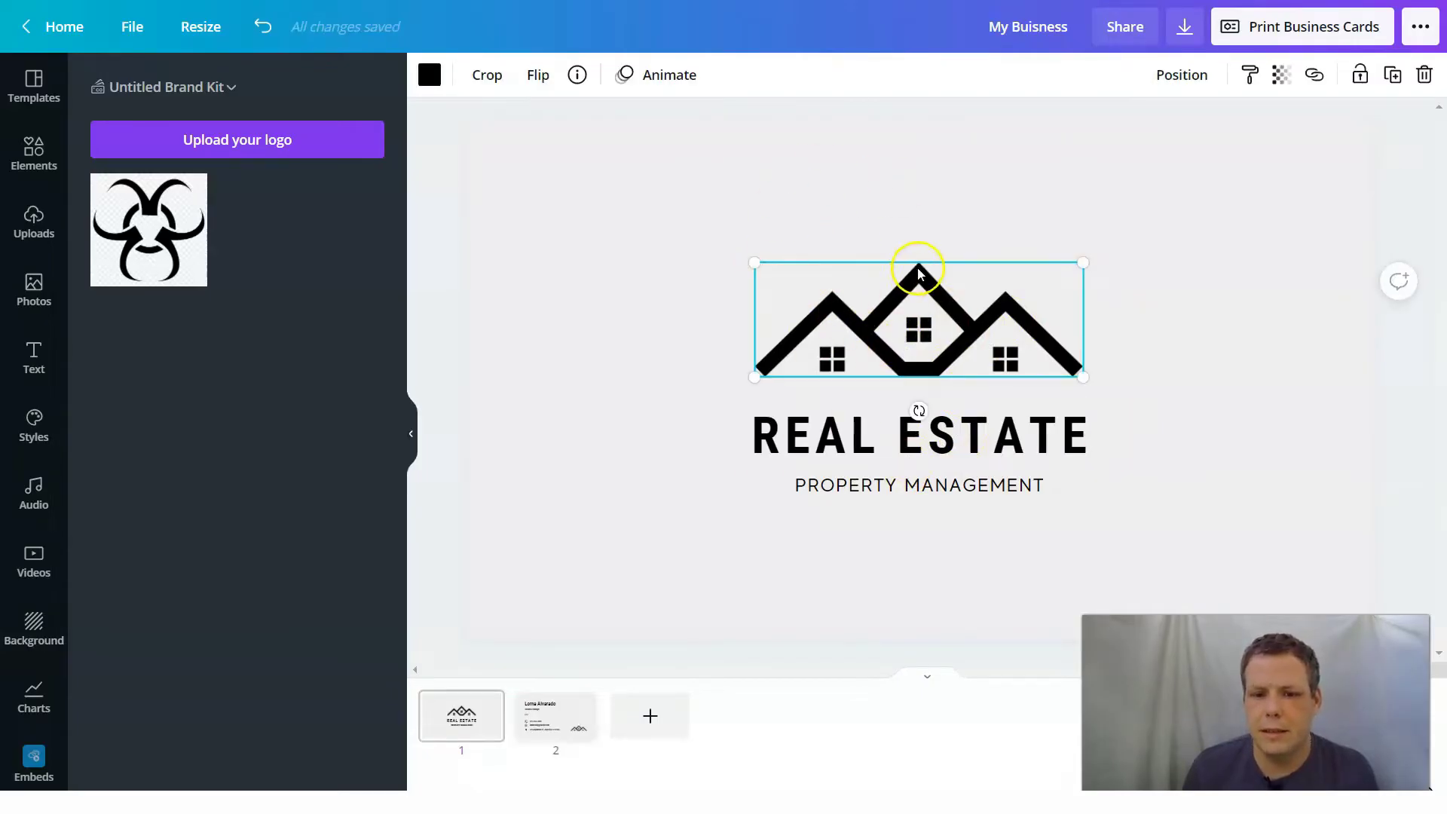
{"action": "left_click_drag", "start_coordinate": [1113, 246], "coordinate": [1205, 220]}
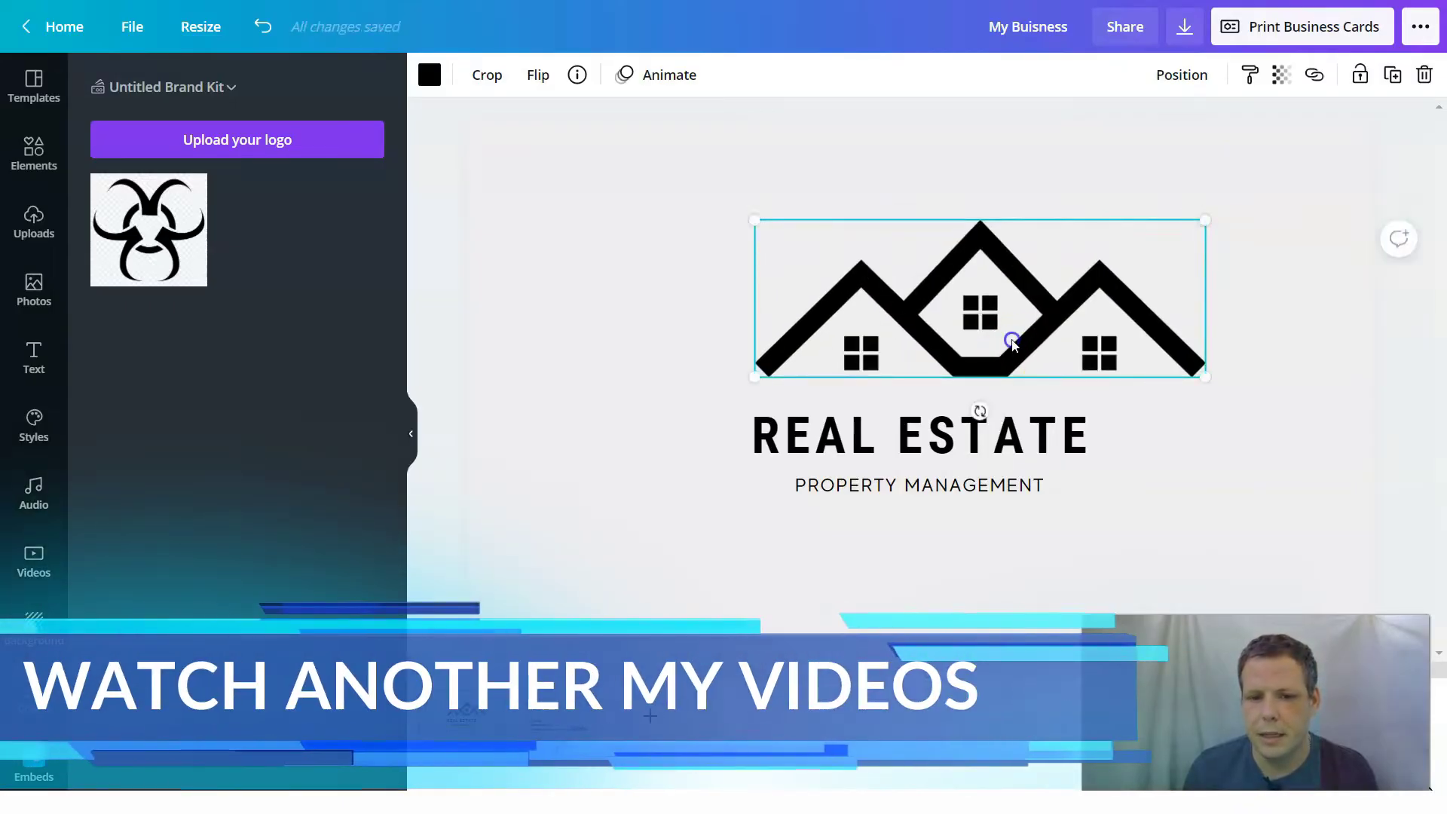
{"action": "mouse_move", "coordinate": [920, 322]}
{"action": "left_mouse_down"}
{"action": "mouse_move", "coordinate": [722, 253]}
{"action": "mouse_move", "coordinate": [740, 253]}
{"action": "mouse_move", "coordinate": [758, 314]}
{"action": "mouse_move", "coordinate": [756, 427]}
{"action": "mouse_move", "coordinate": [934, 422]}
{"action": "mouse_move", "coordinate": [837, 407]}
{"action": "mouse_move", "coordinate": [950, 318]}
{"action": "mouse_move", "coordinate": [921, 339]}
{"action": "left_mouse_up"}
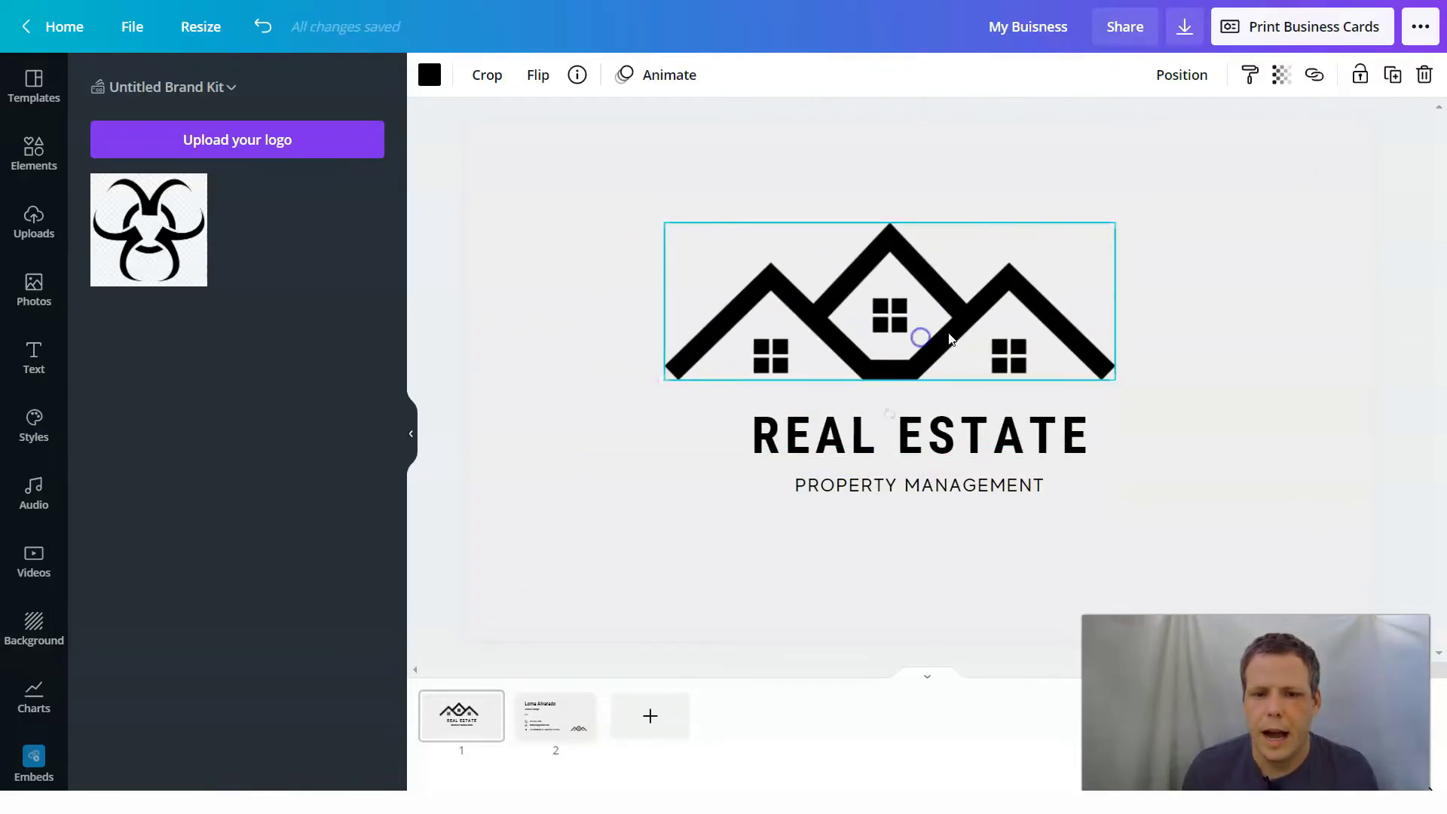
{"action": "key", "text": "Delete"}
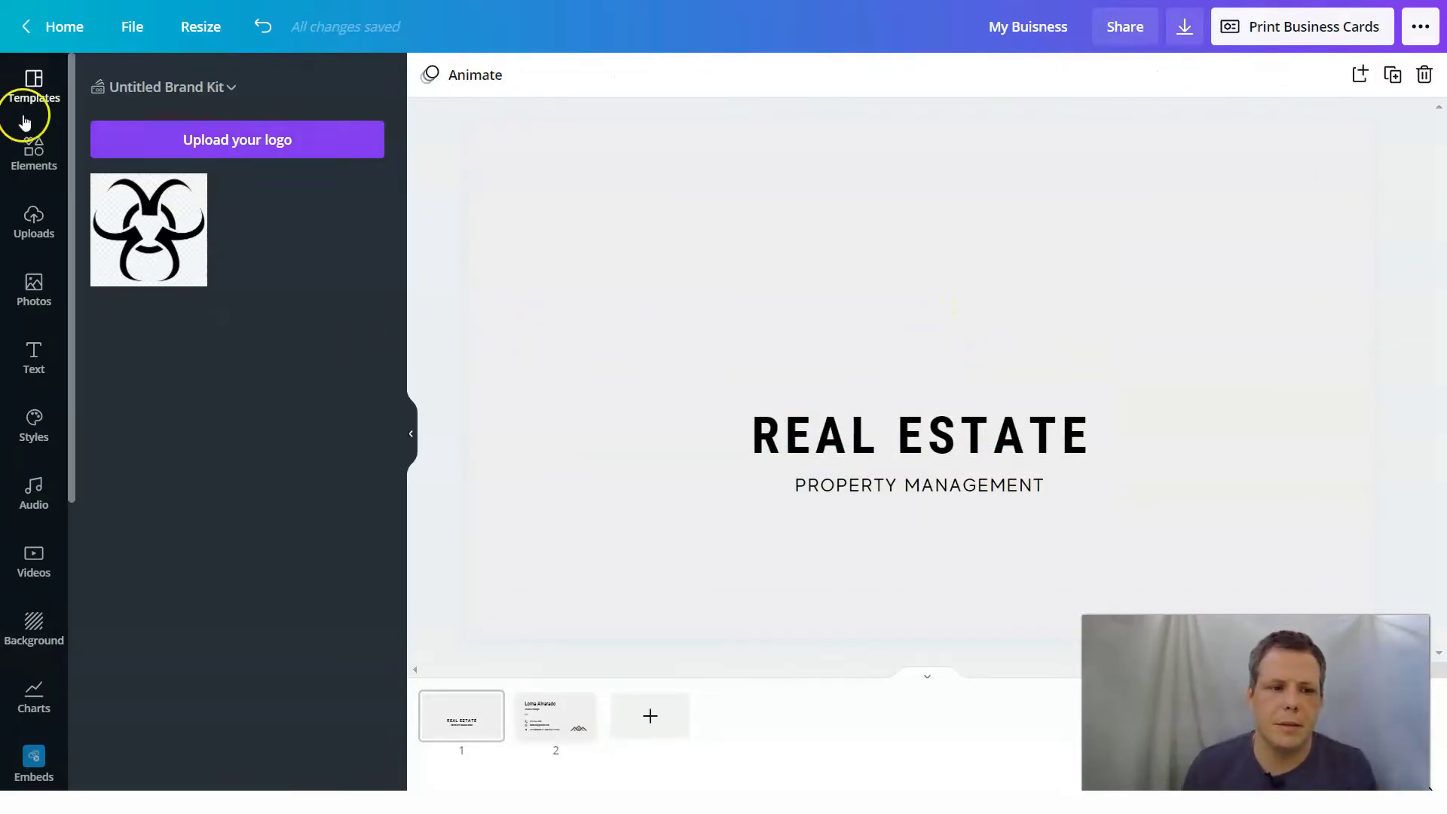
Search the elements for houses and place the graphic of three houses under a sun above the REAL ESTATE heading
{"action": "left_click", "coordinate": [27, 153]}
{"action": "left_click", "coordinate": [236, 87]}
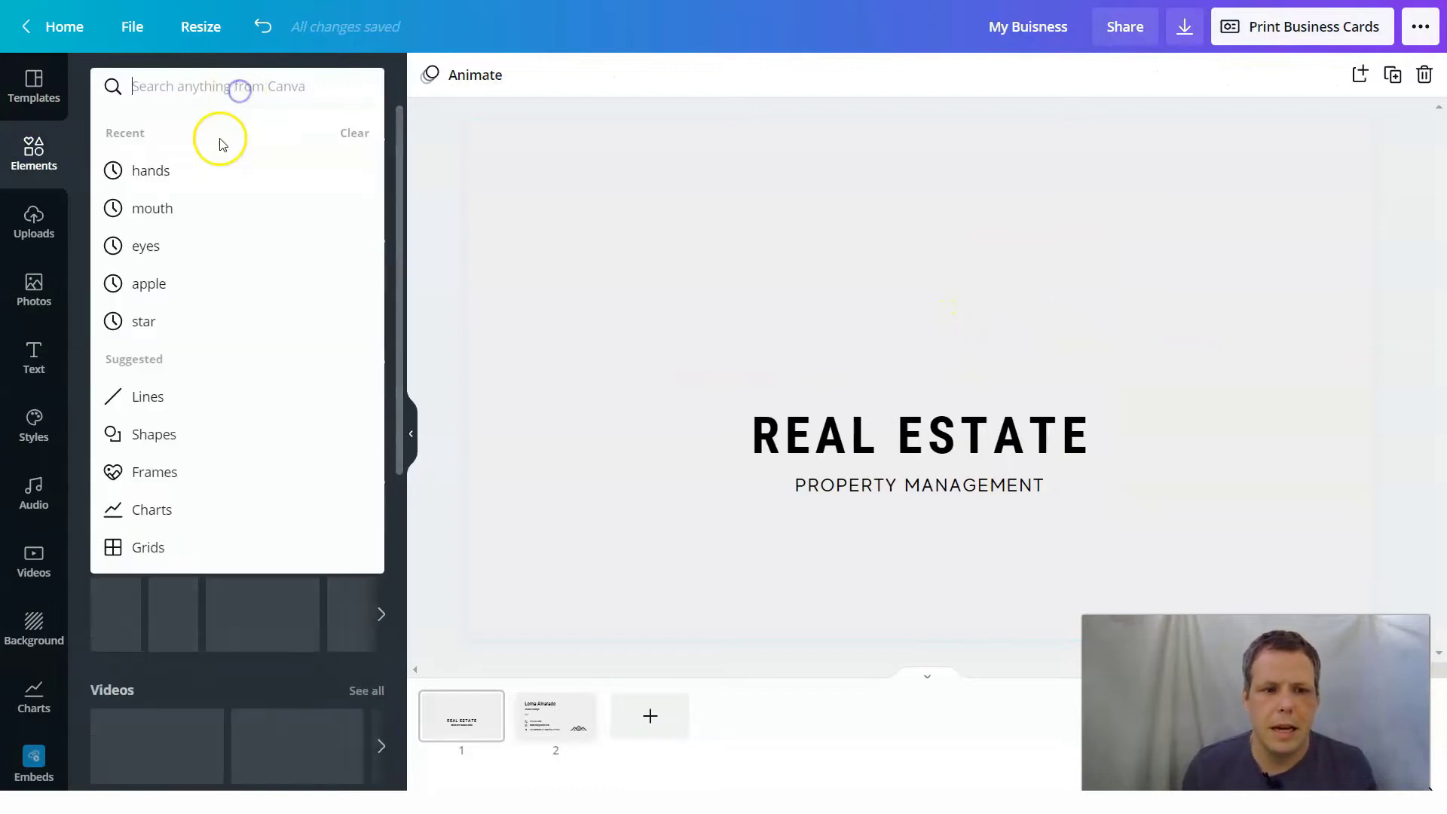
{"action": "type", "text": "houses"}
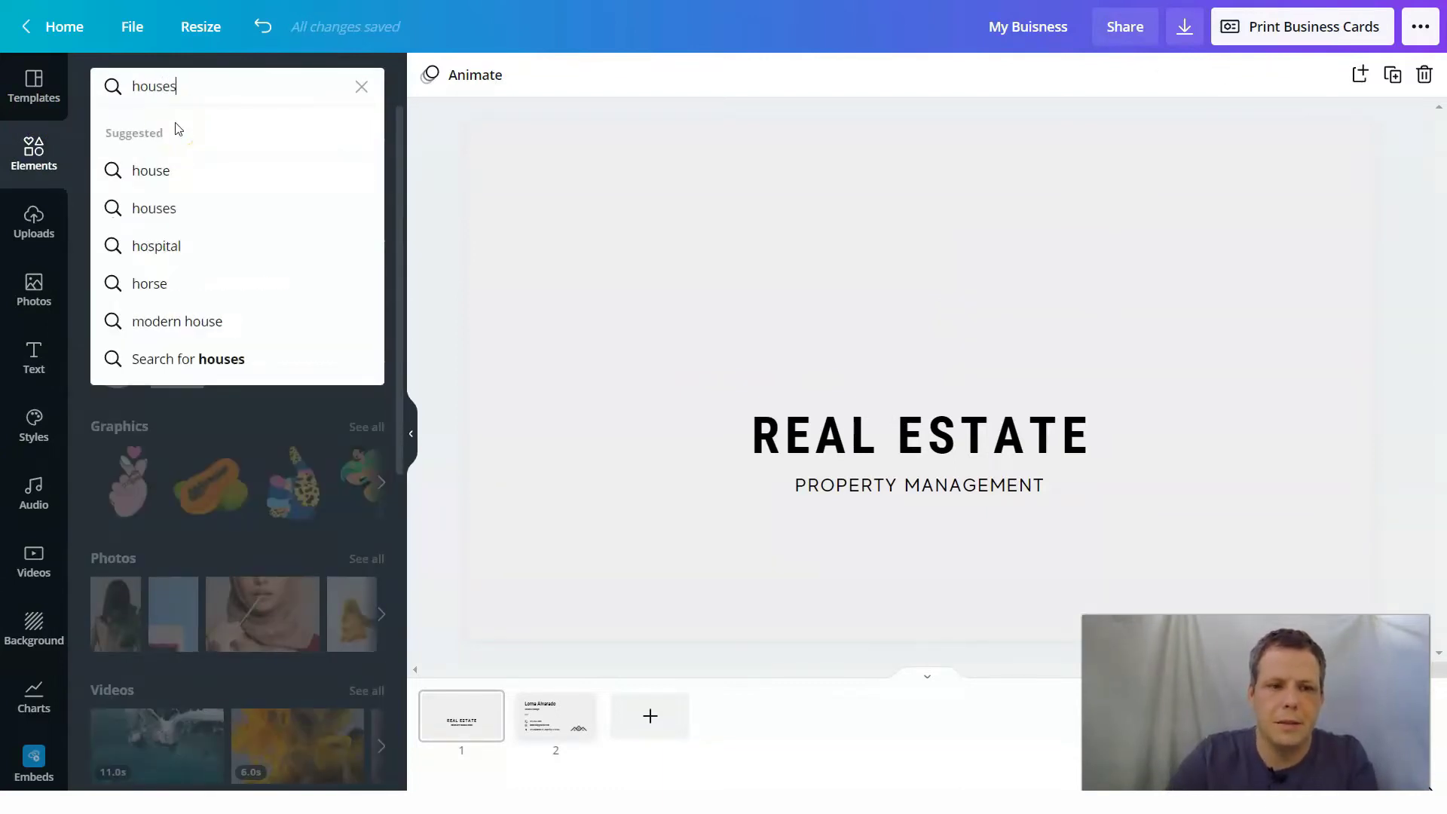
{"action": "key", "text": "Return"}
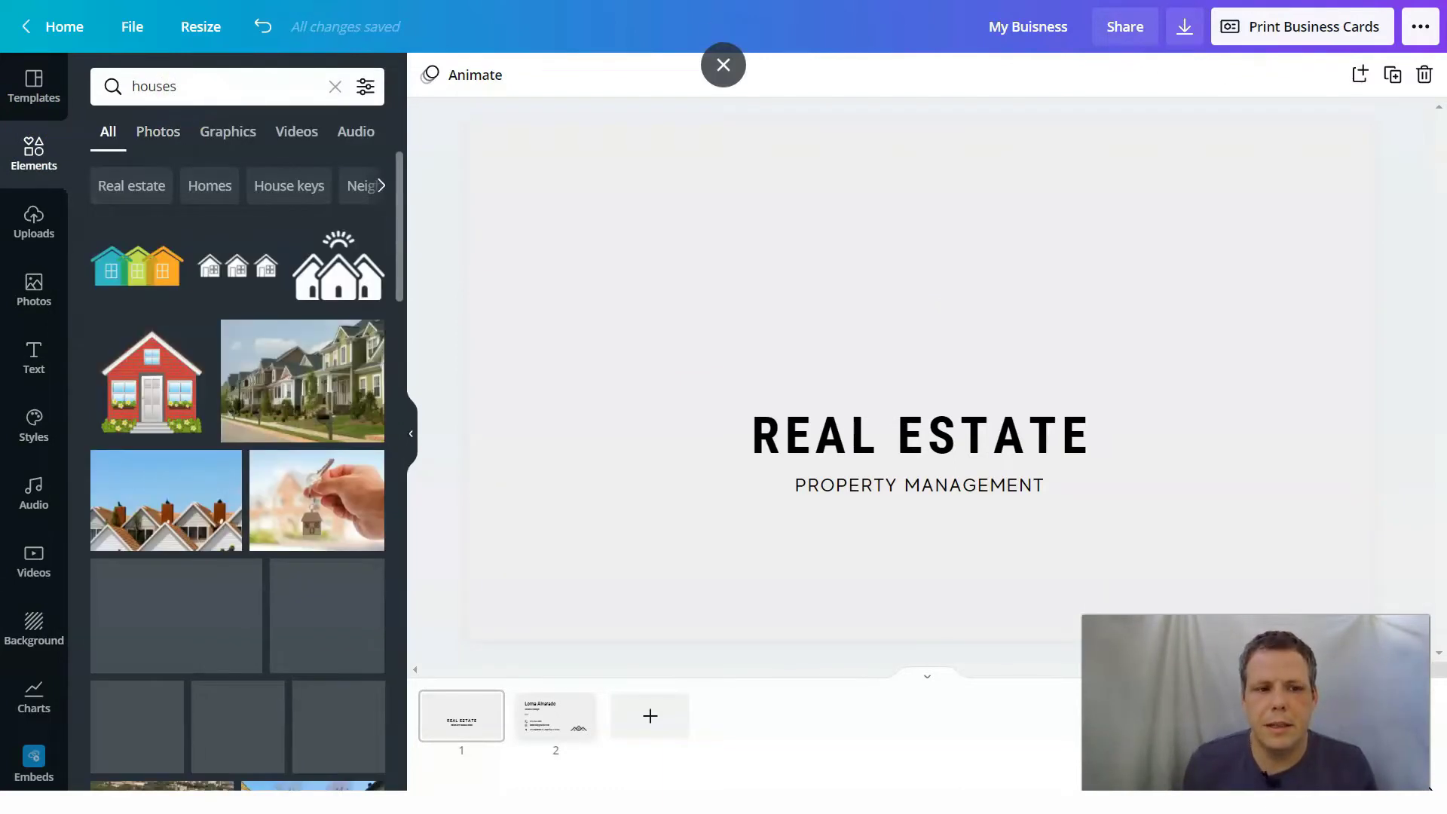
{"action": "left_click_drag", "start_coordinate": [338, 268], "coordinate": [833, 247]}
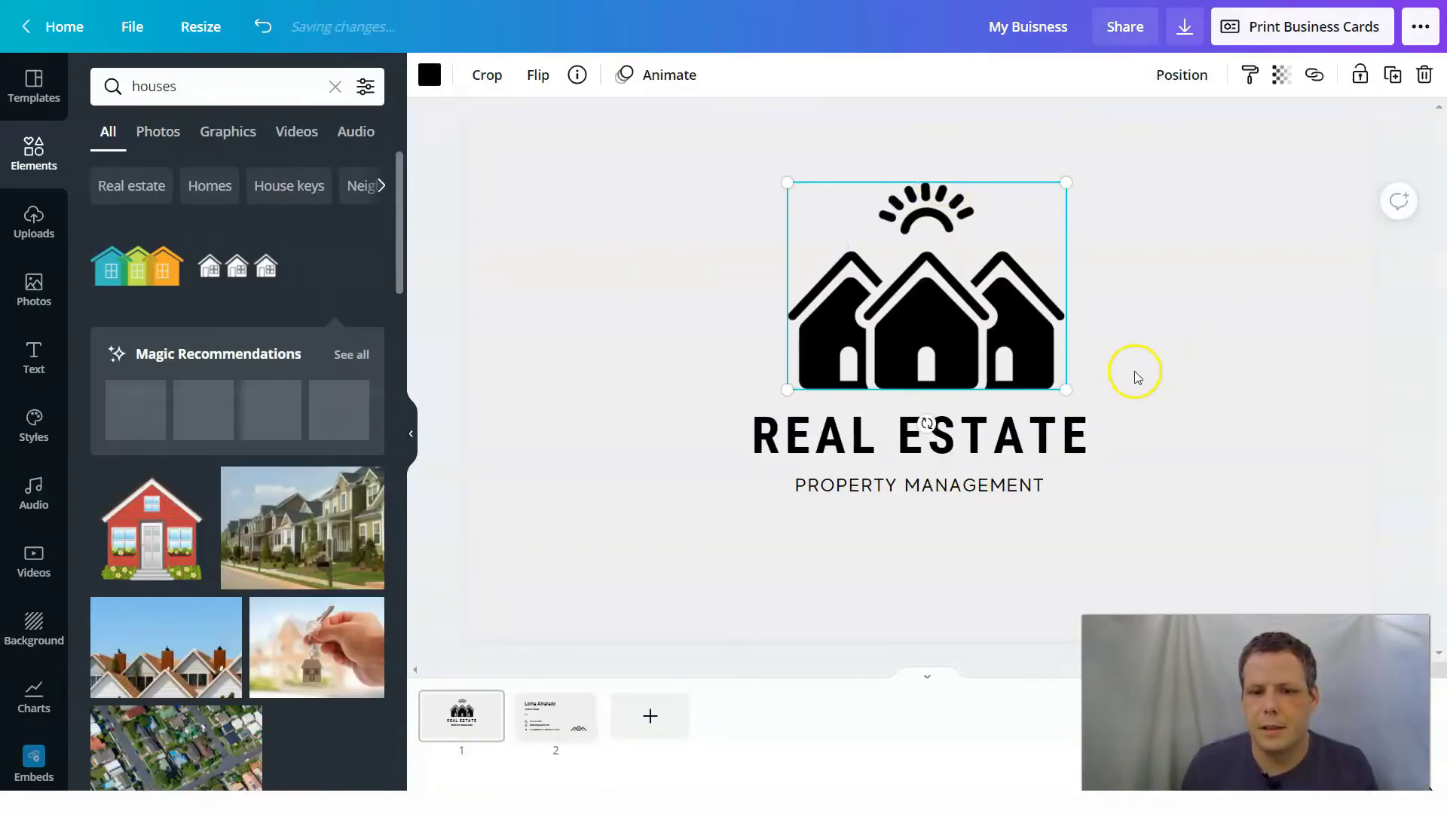
{"action": "left_click", "coordinate": [500, 177]}
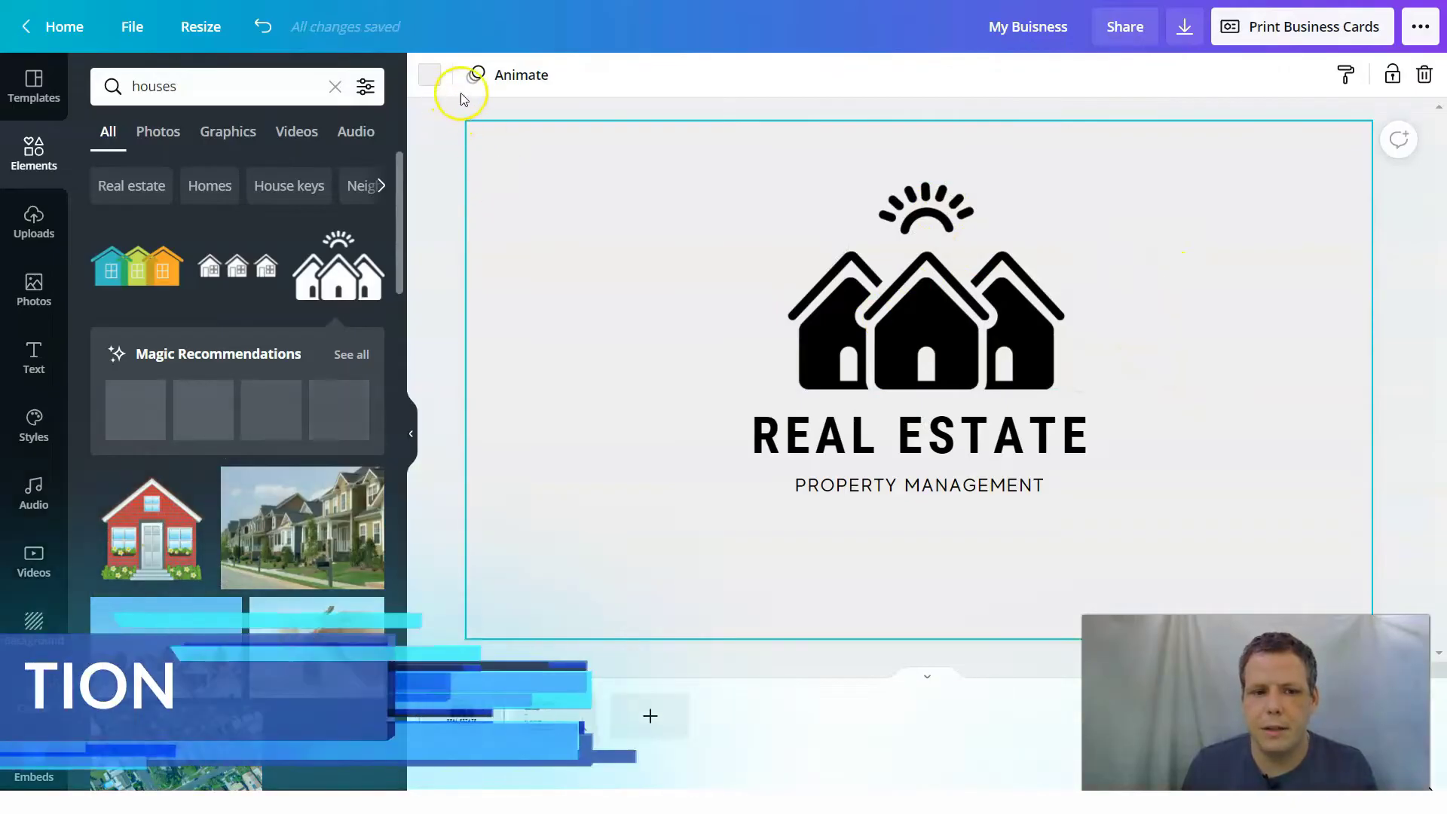
Try pink and magenta on the three-houses graphic, and recolor it dark blue from the default colors
{"action": "left_click", "coordinate": [871, 284]}
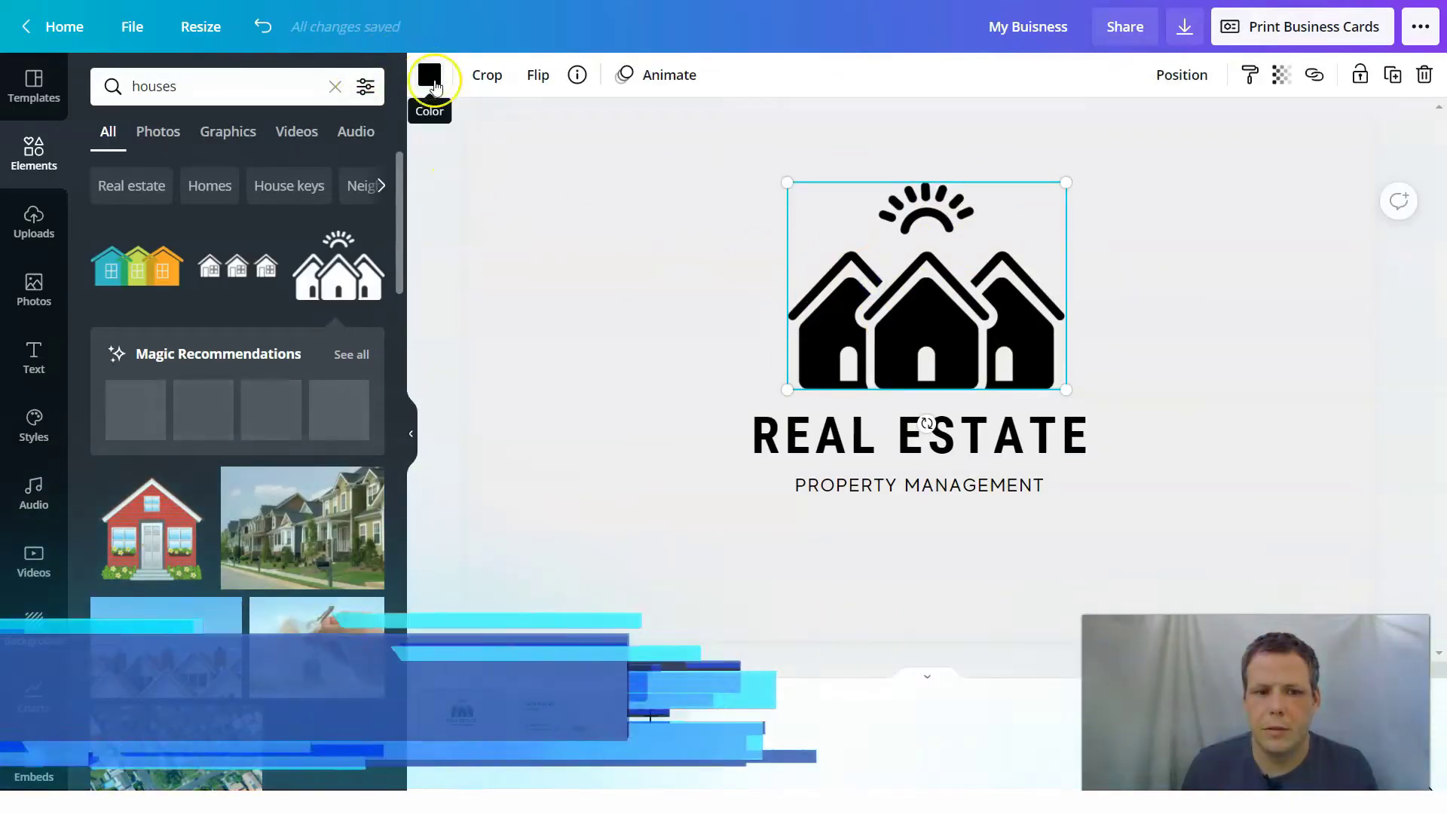
{"action": "left_click", "coordinate": [430, 74]}
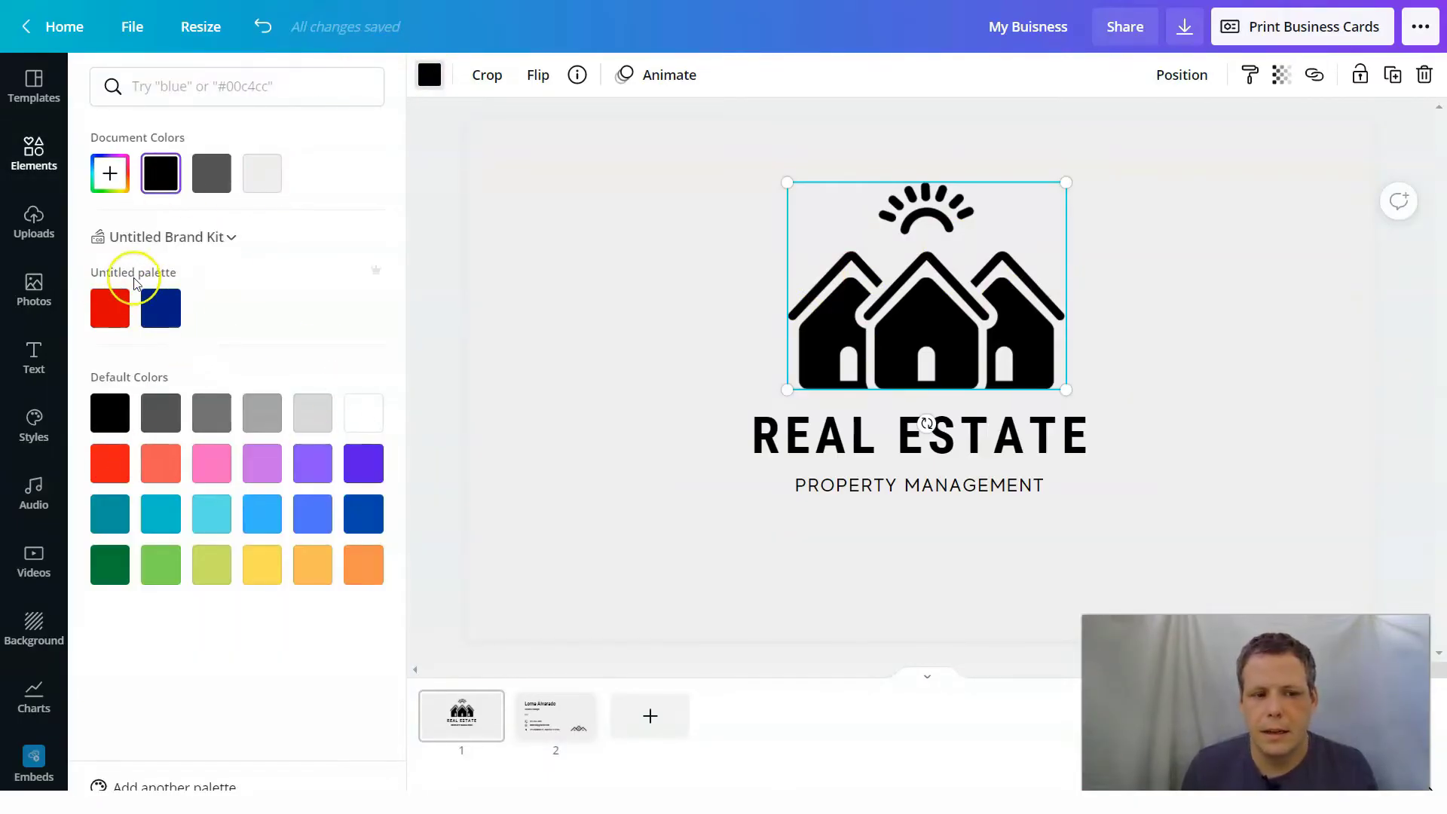
{"action": "left_click", "coordinate": [106, 304]}
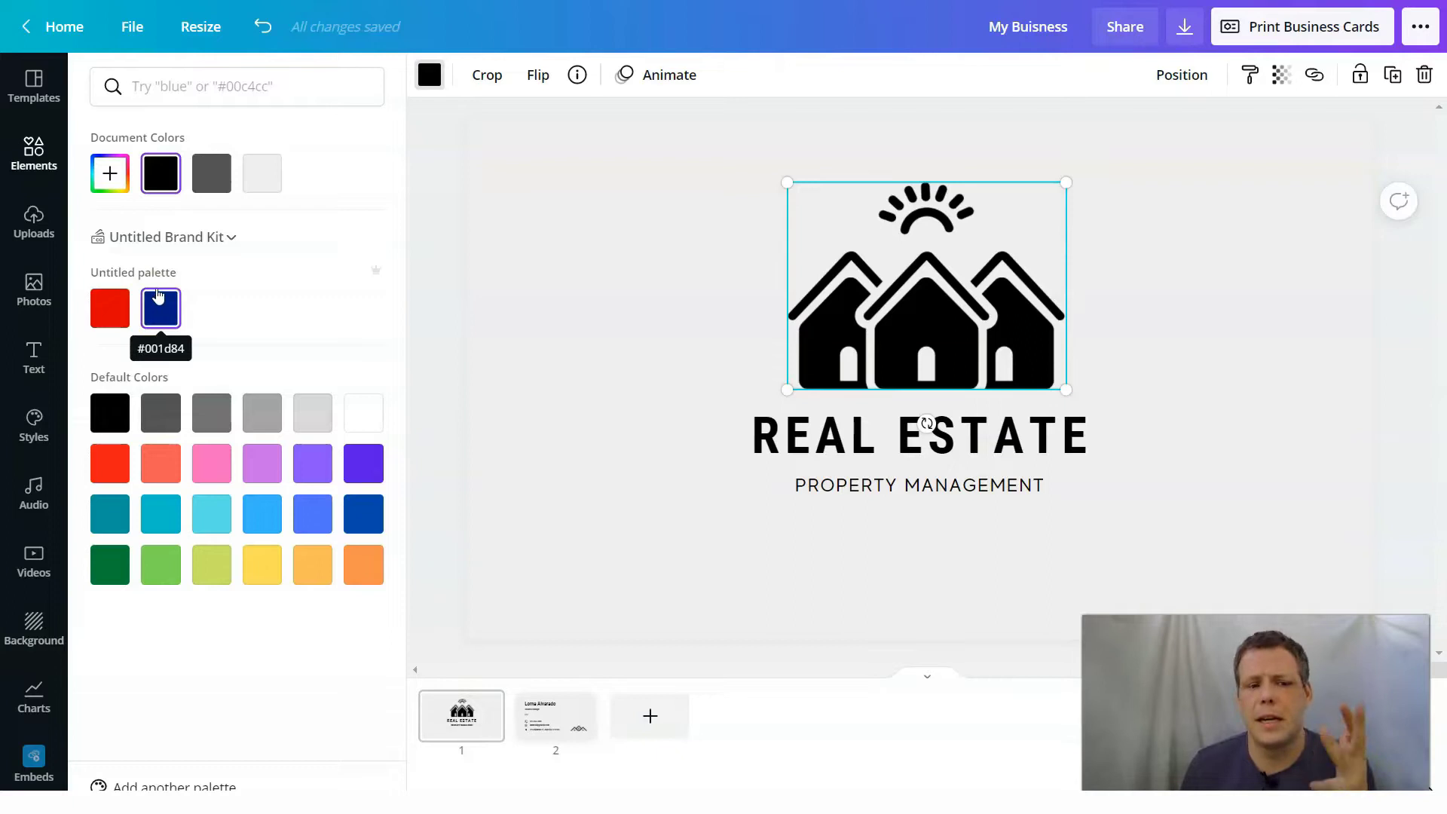
{"action": "left_click", "coordinate": [158, 302]}
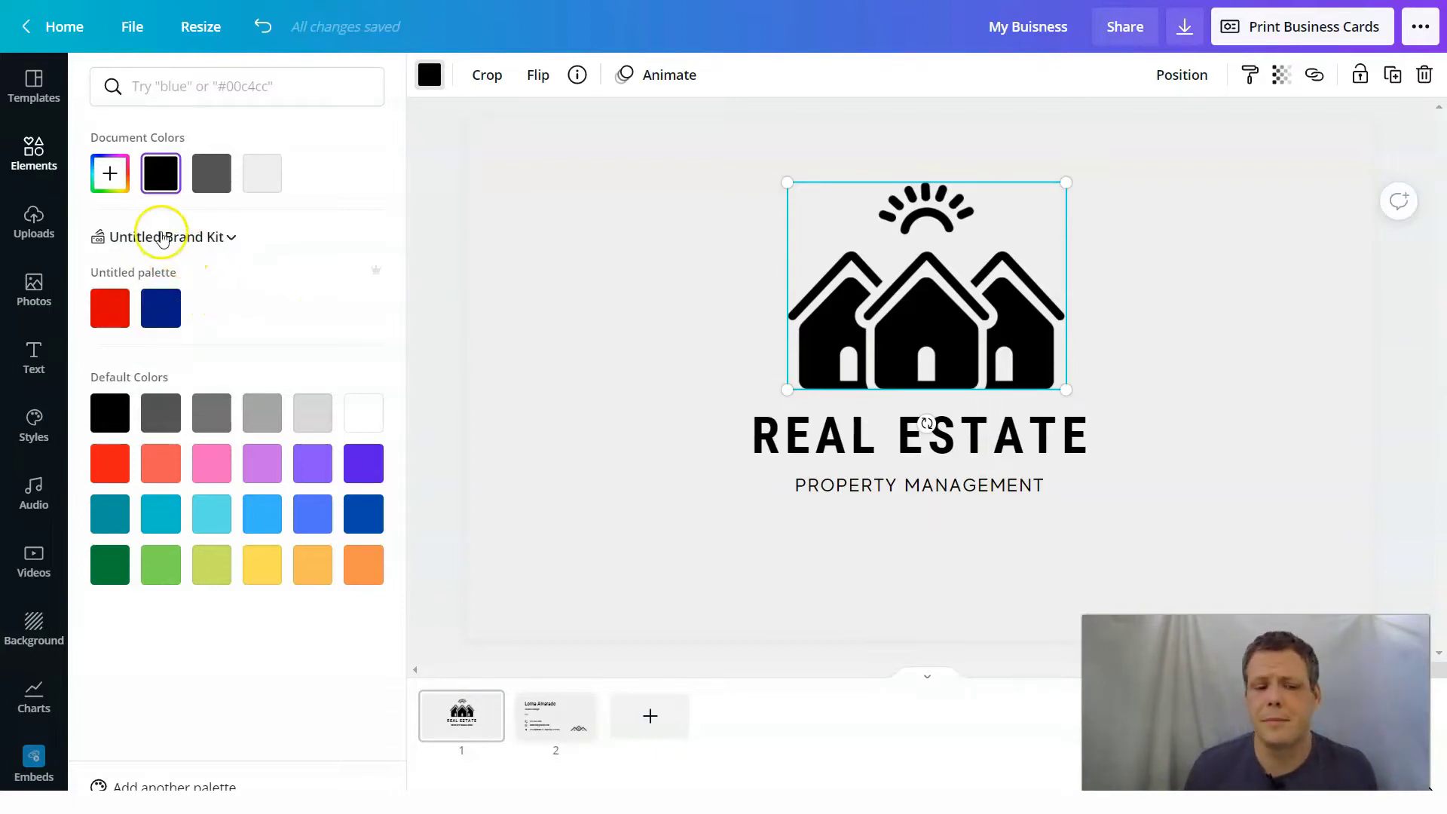
{"action": "left_click", "coordinate": [207, 458]}
{"action": "left_click", "coordinate": [277, 471]}
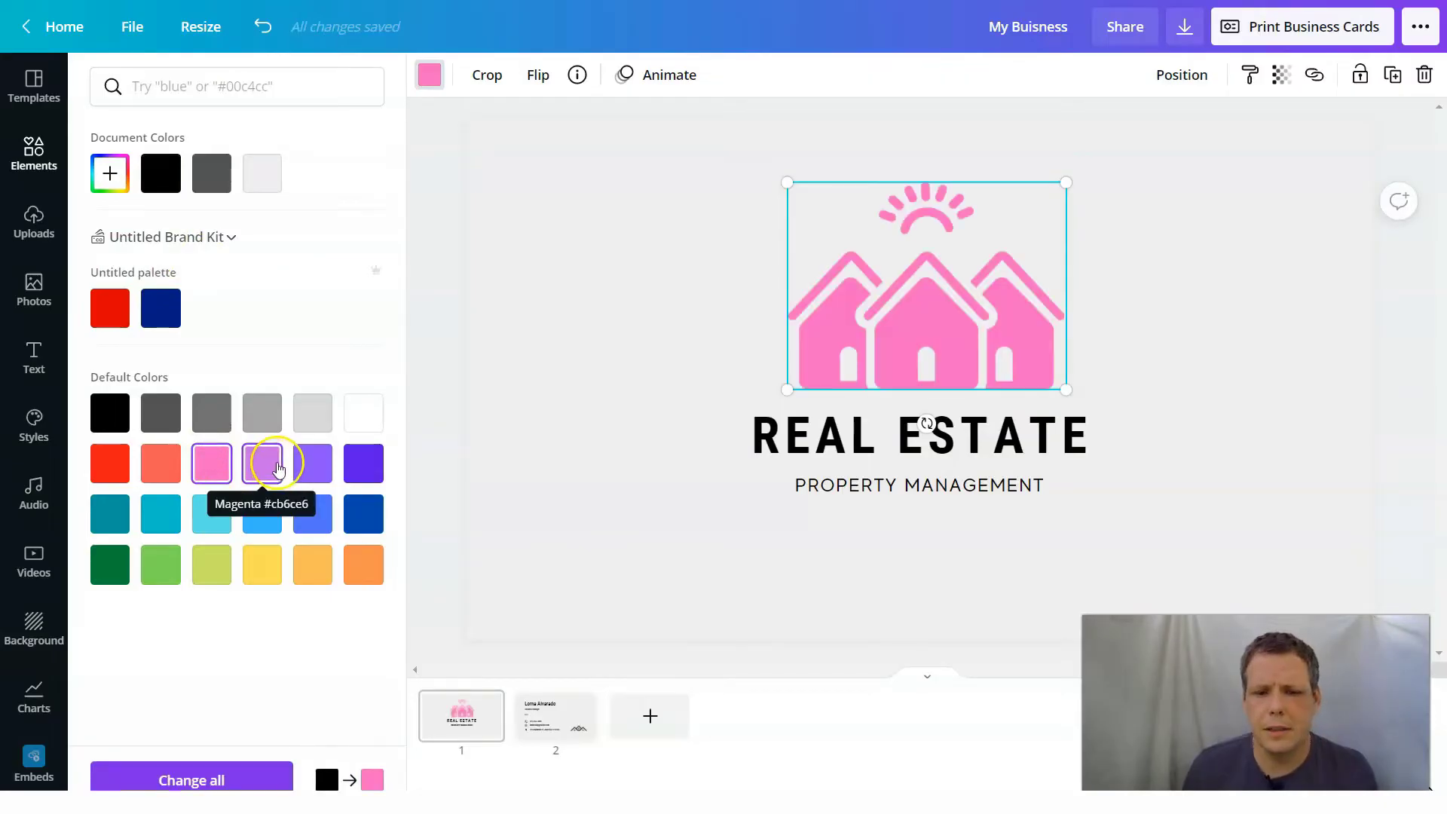
{"action": "left_click", "coordinate": [360, 464]}
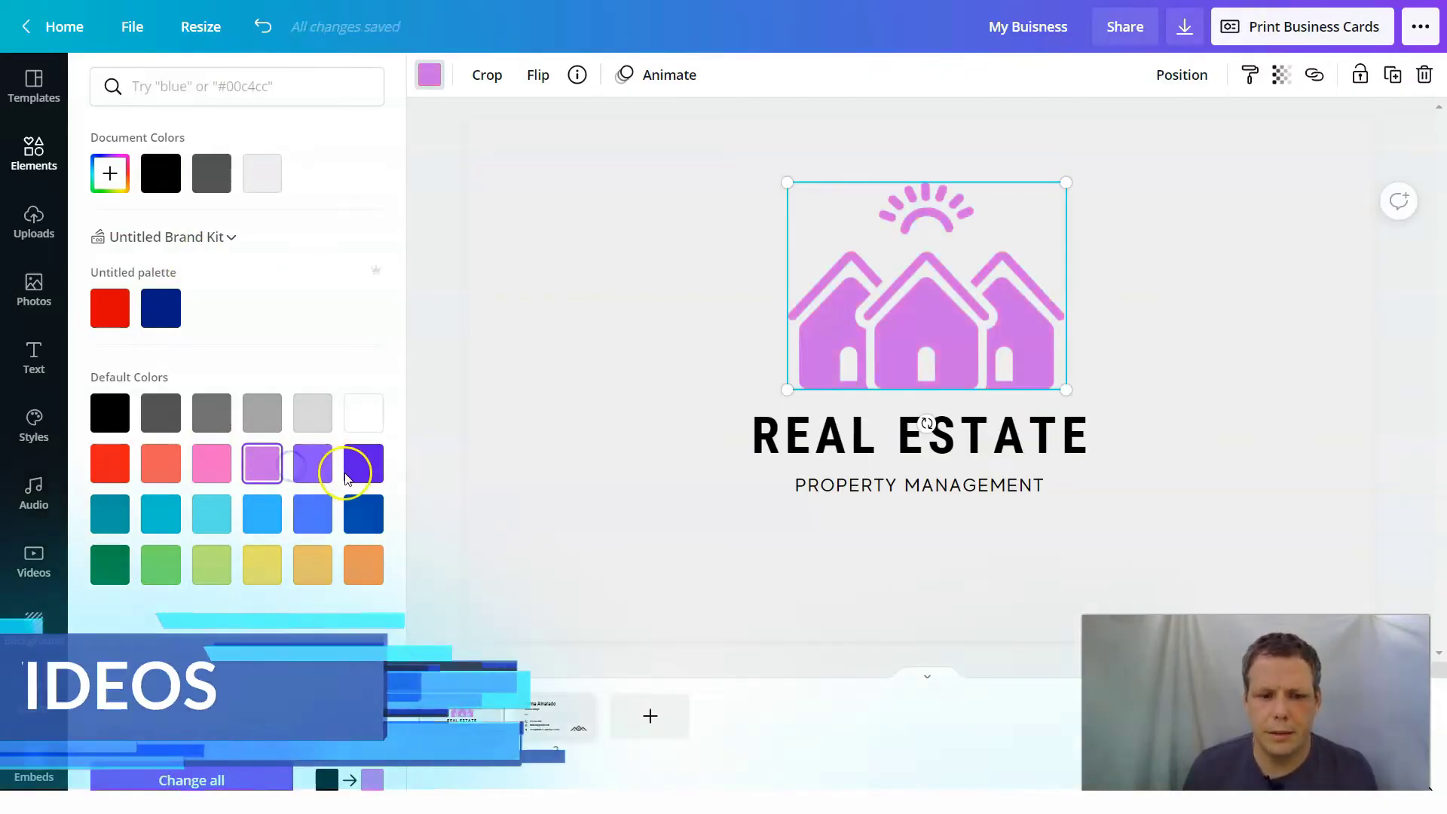
{"action": "left_click", "coordinate": [362, 510]}
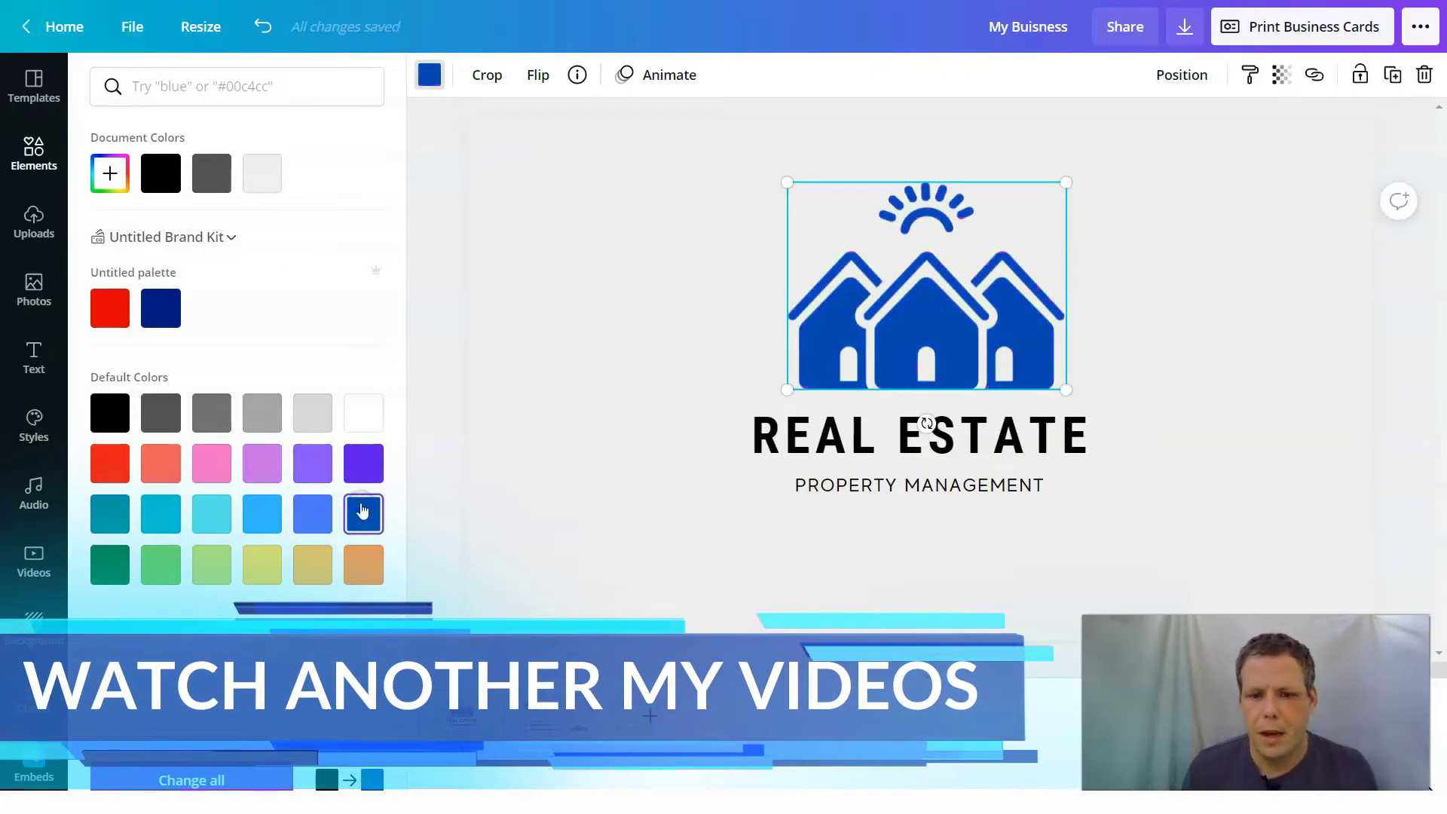
Italicize the REAL ESTATE heading on the card's front
{"action": "left_click", "coordinate": [1010, 435]}
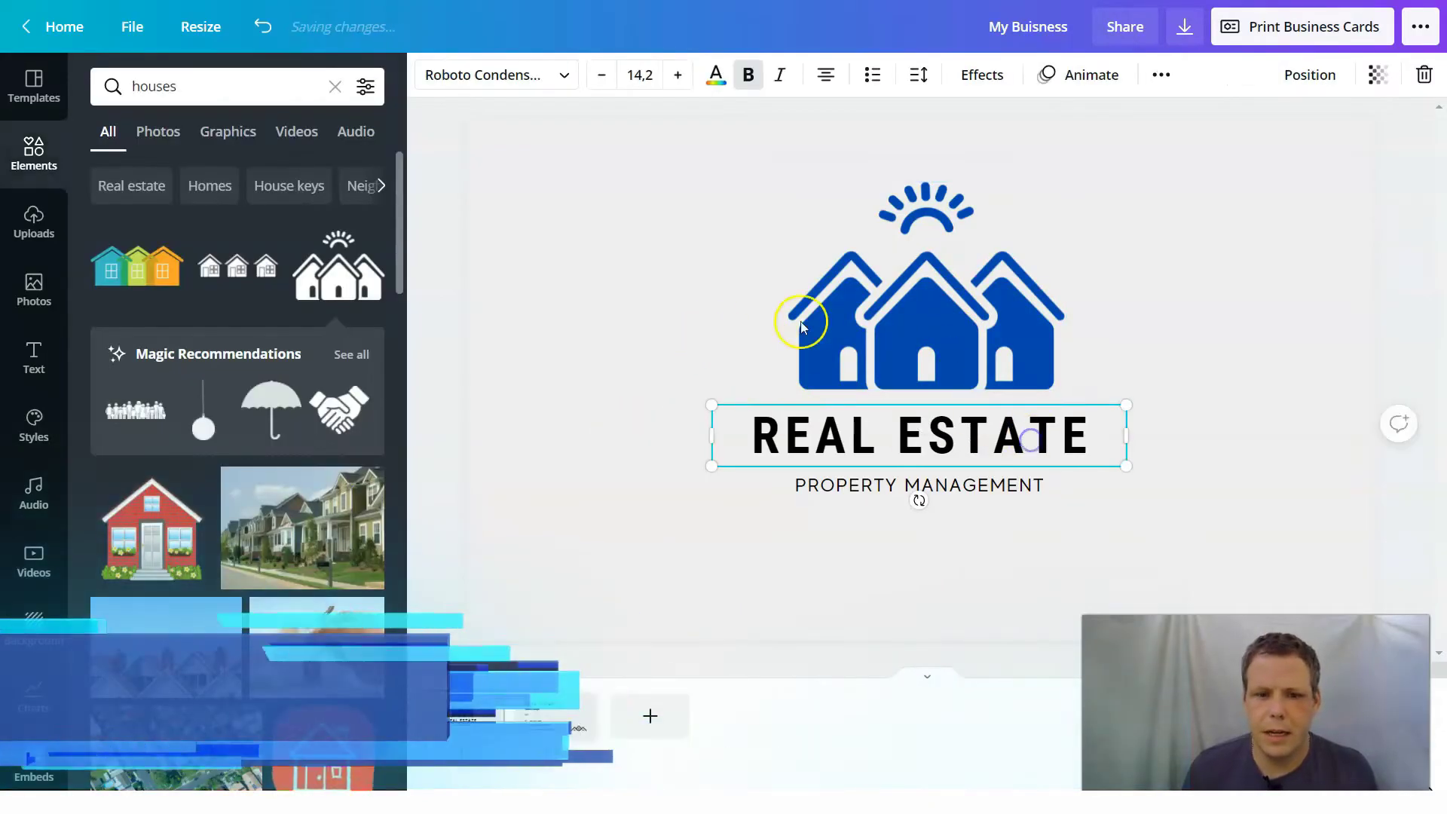
{"action": "left_click", "coordinate": [1206, 305]}
{"action": "left_click", "coordinate": [954, 442]}
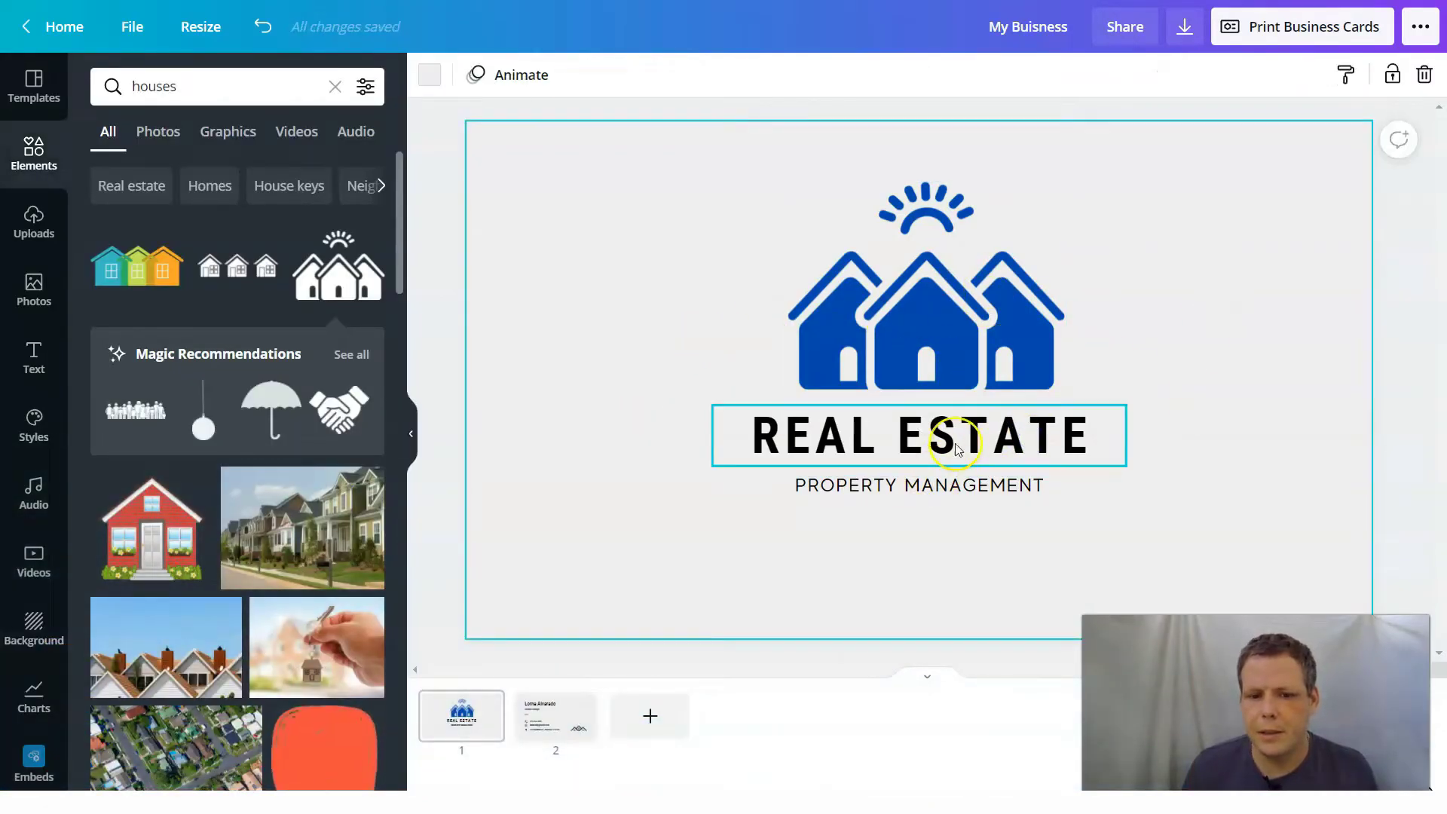
{"action": "left_click", "coordinate": [1084, 402]}
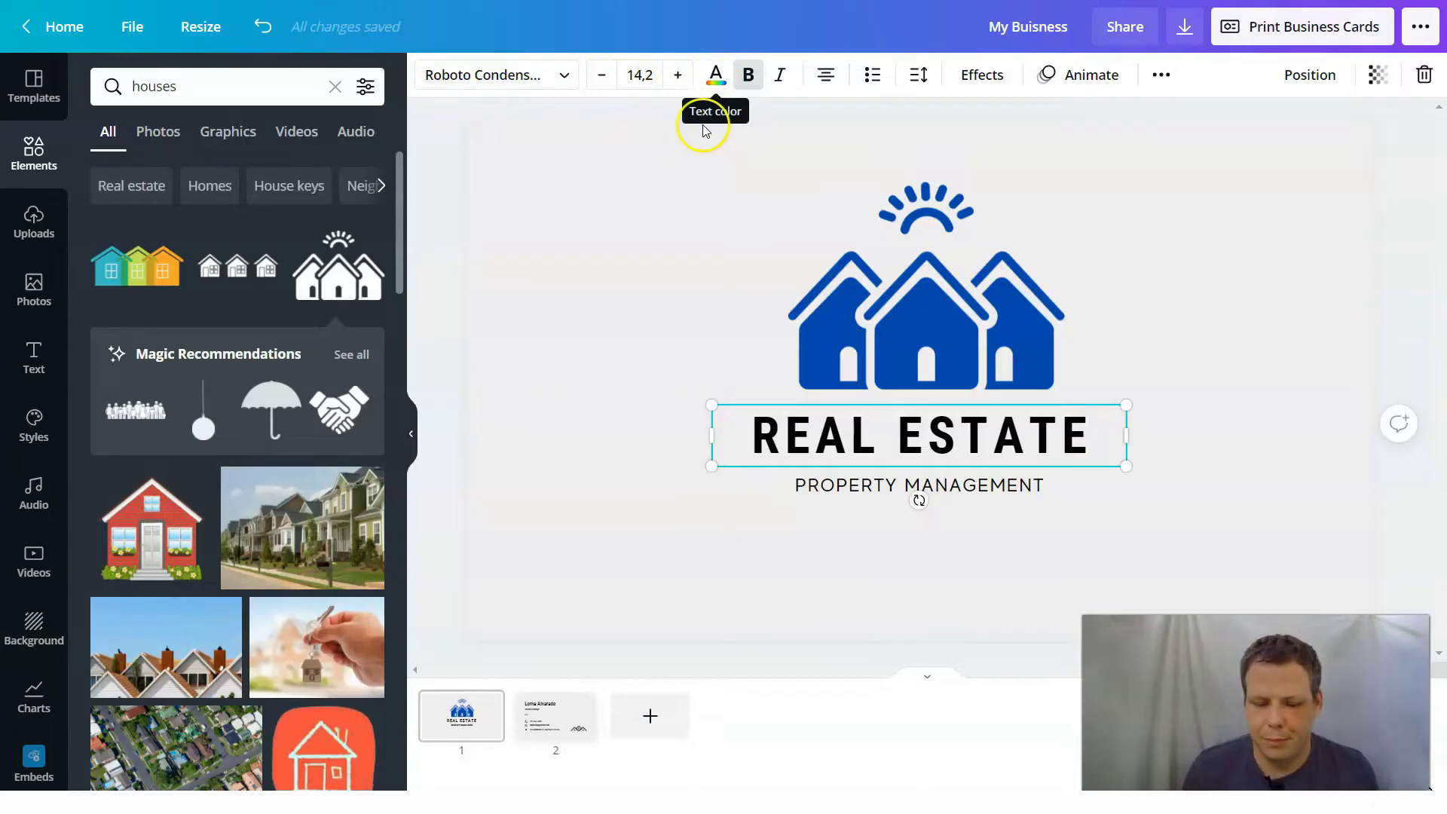
{"action": "left_click", "coordinate": [782, 79]}
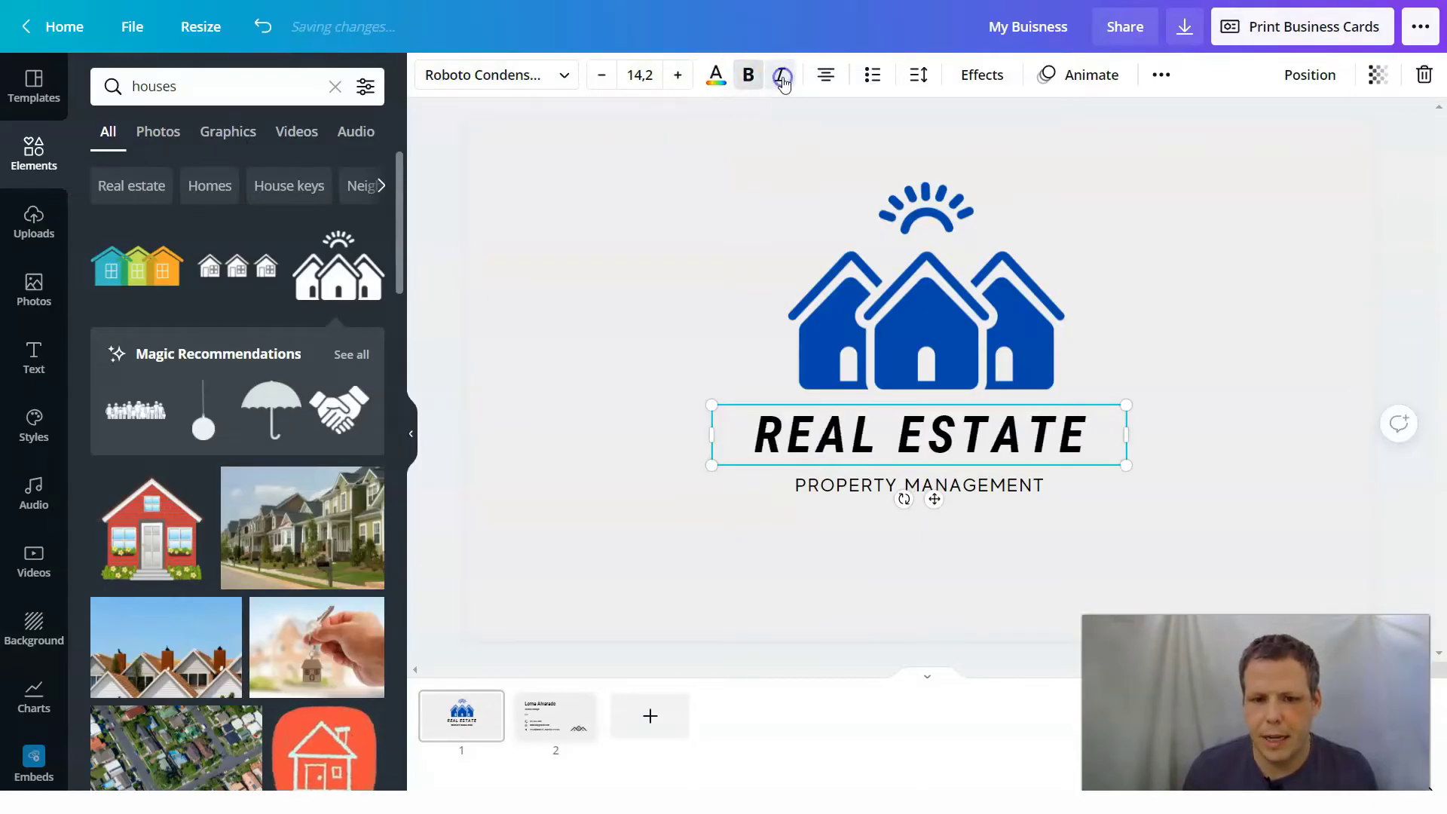
Color the REAL ESTATE heading dark blue and the PROPERTY MANAGEMENT line red from the brand palette
{"action": "left_click", "coordinate": [711, 78]}
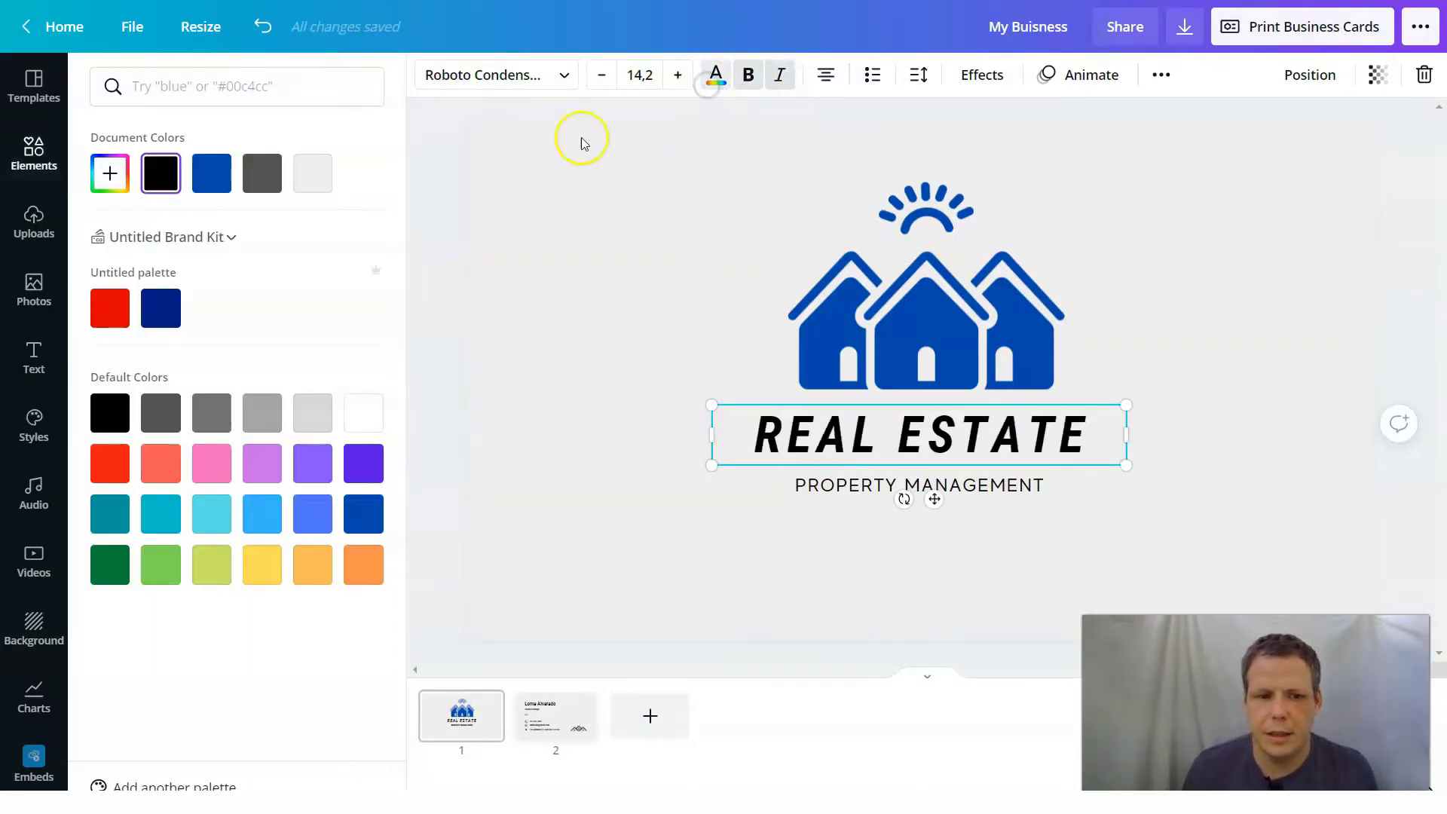
{"action": "left_click", "coordinate": [372, 505]}
{"action": "left_click", "coordinate": [895, 488]}
{"action": "left_click", "coordinate": [103, 309]}
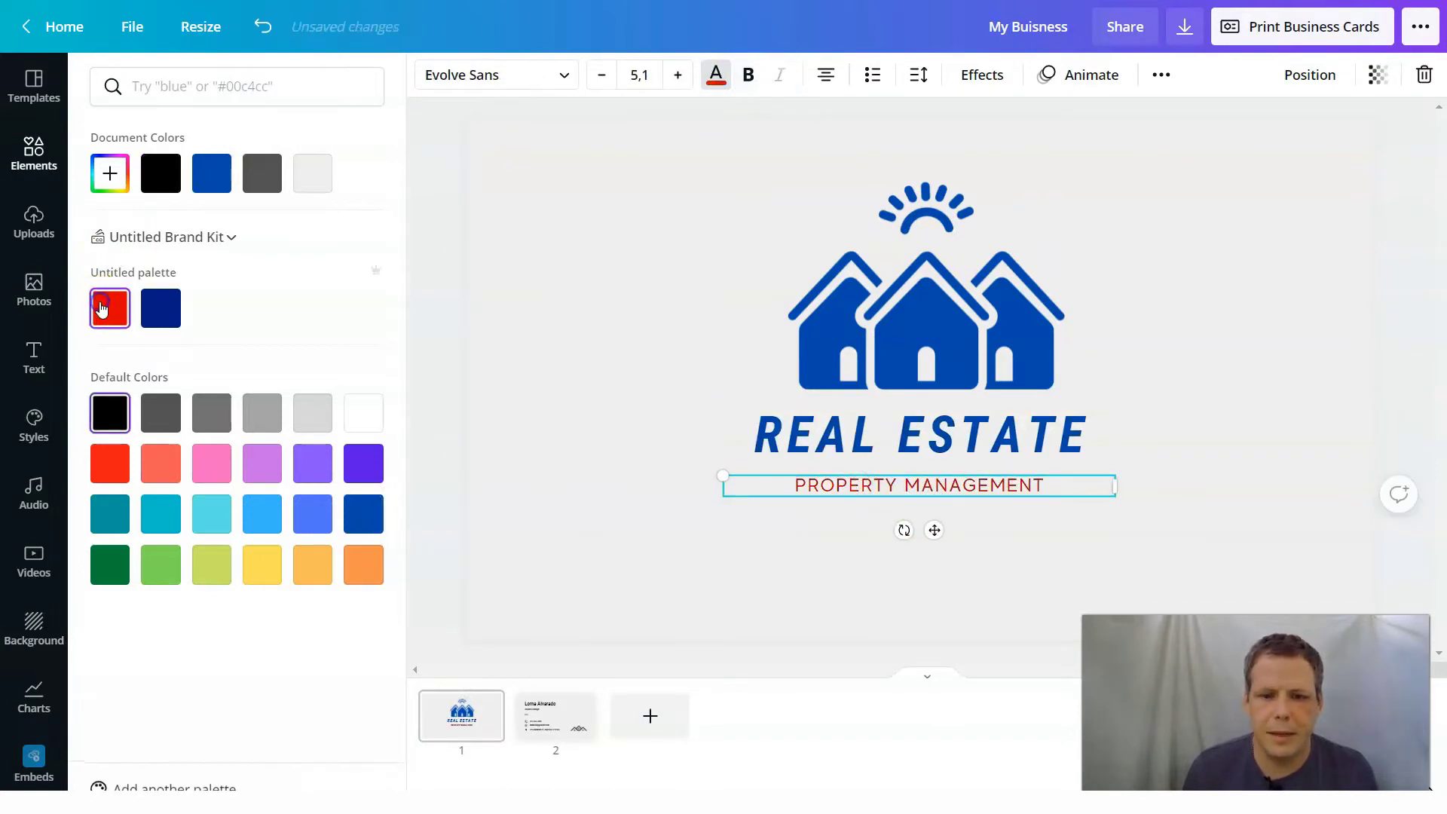
{"action": "left_click", "coordinate": [622, 312]}
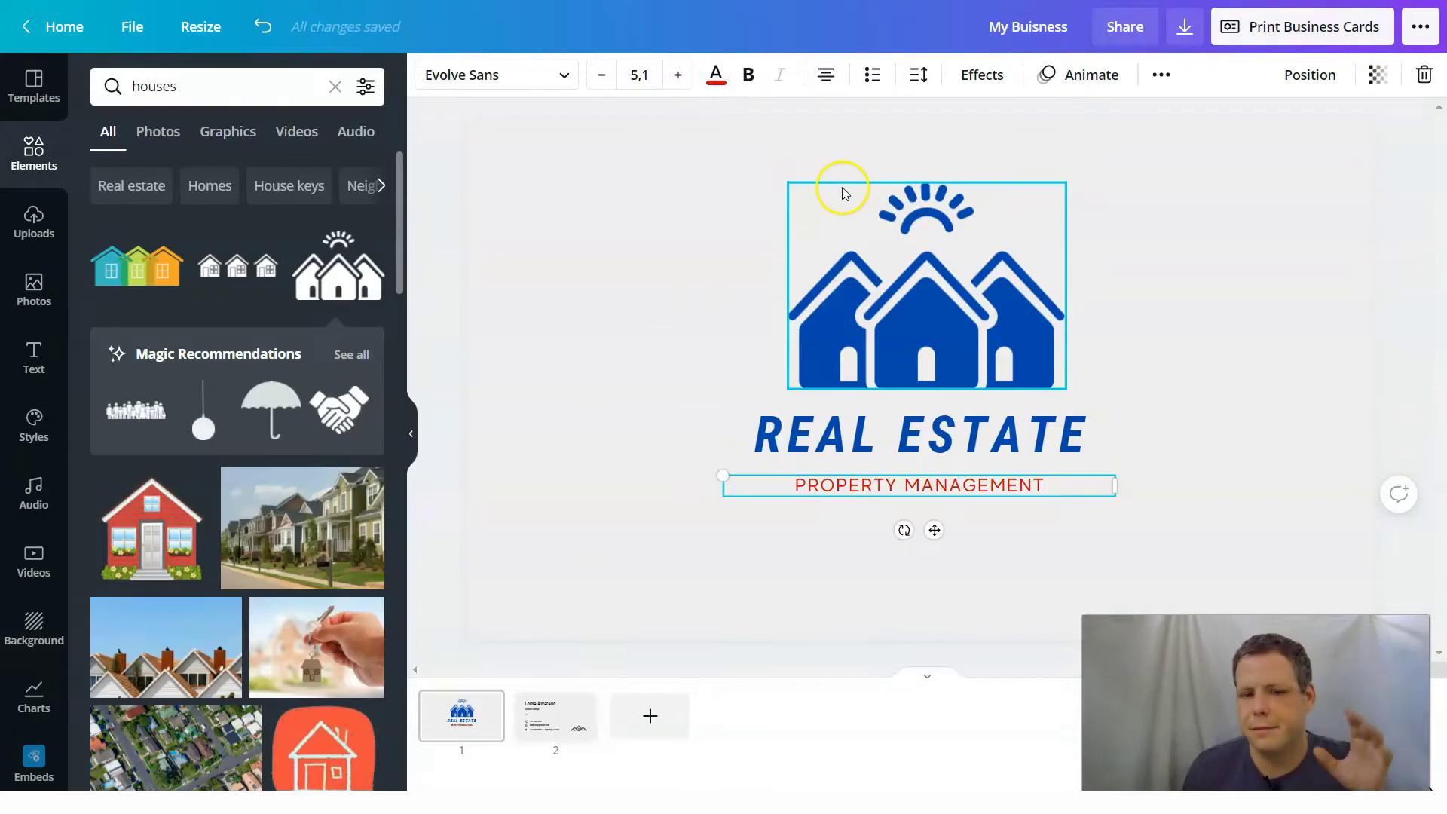
{"action": "left_click", "coordinate": [688, 260]}
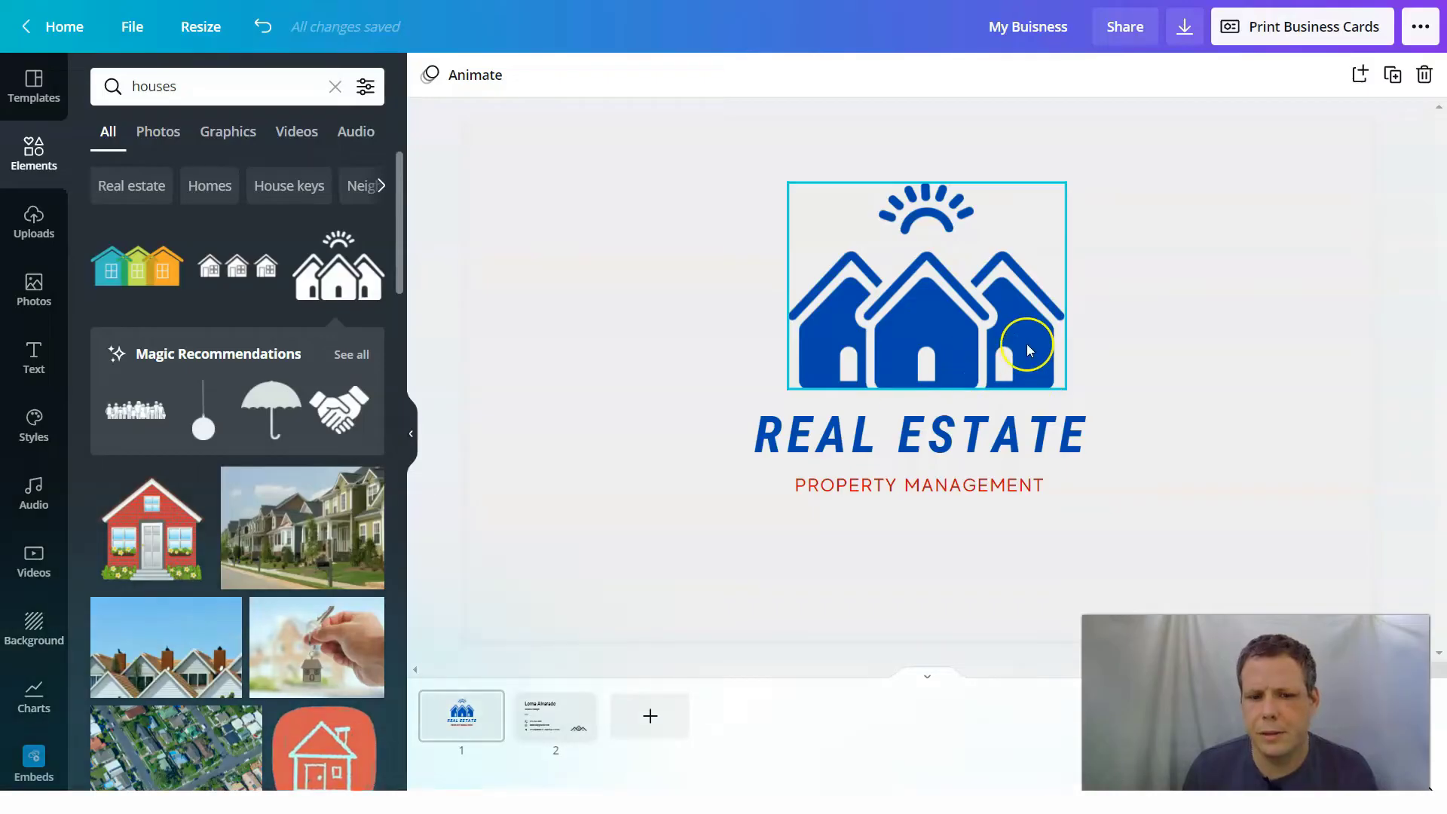
Try dark gray as the card's front background and set it to light gray from the default colors
{"action": "left_click", "coordinate": [1222, 294]}
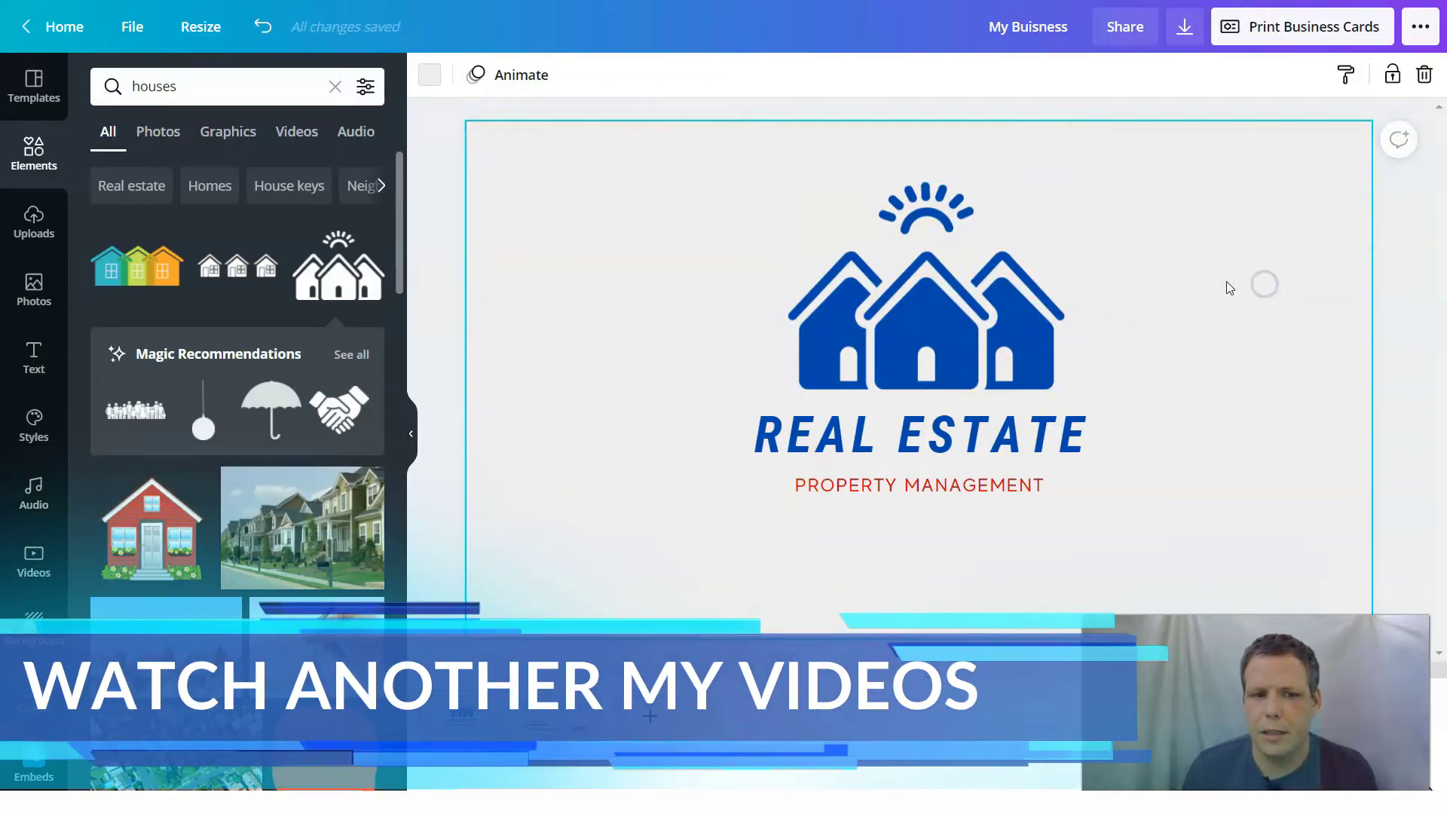
{"action": "left_click", "coordinate": [422, 83]}
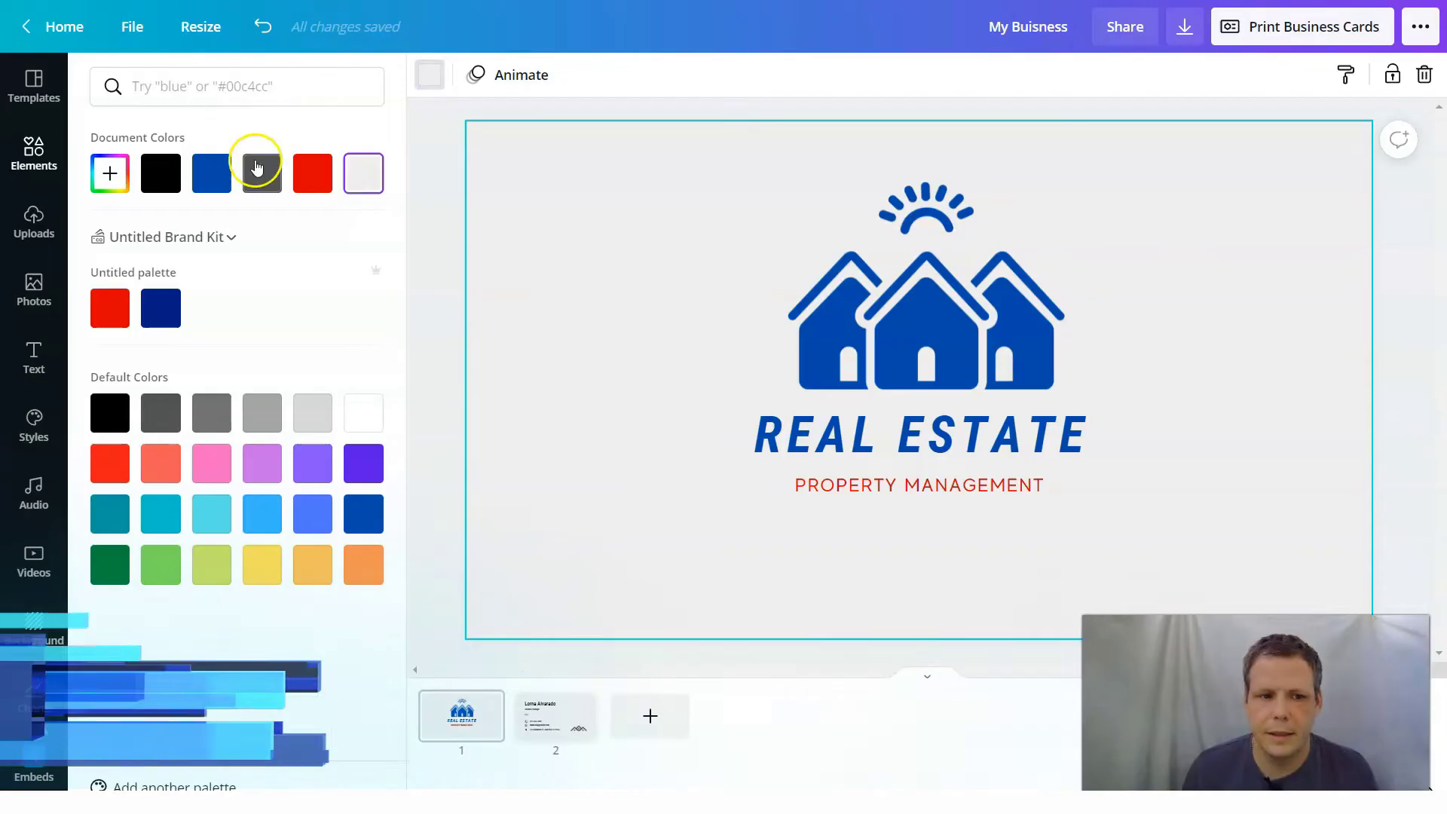
{"action": "left_click", "coordinate": [263, 170]}
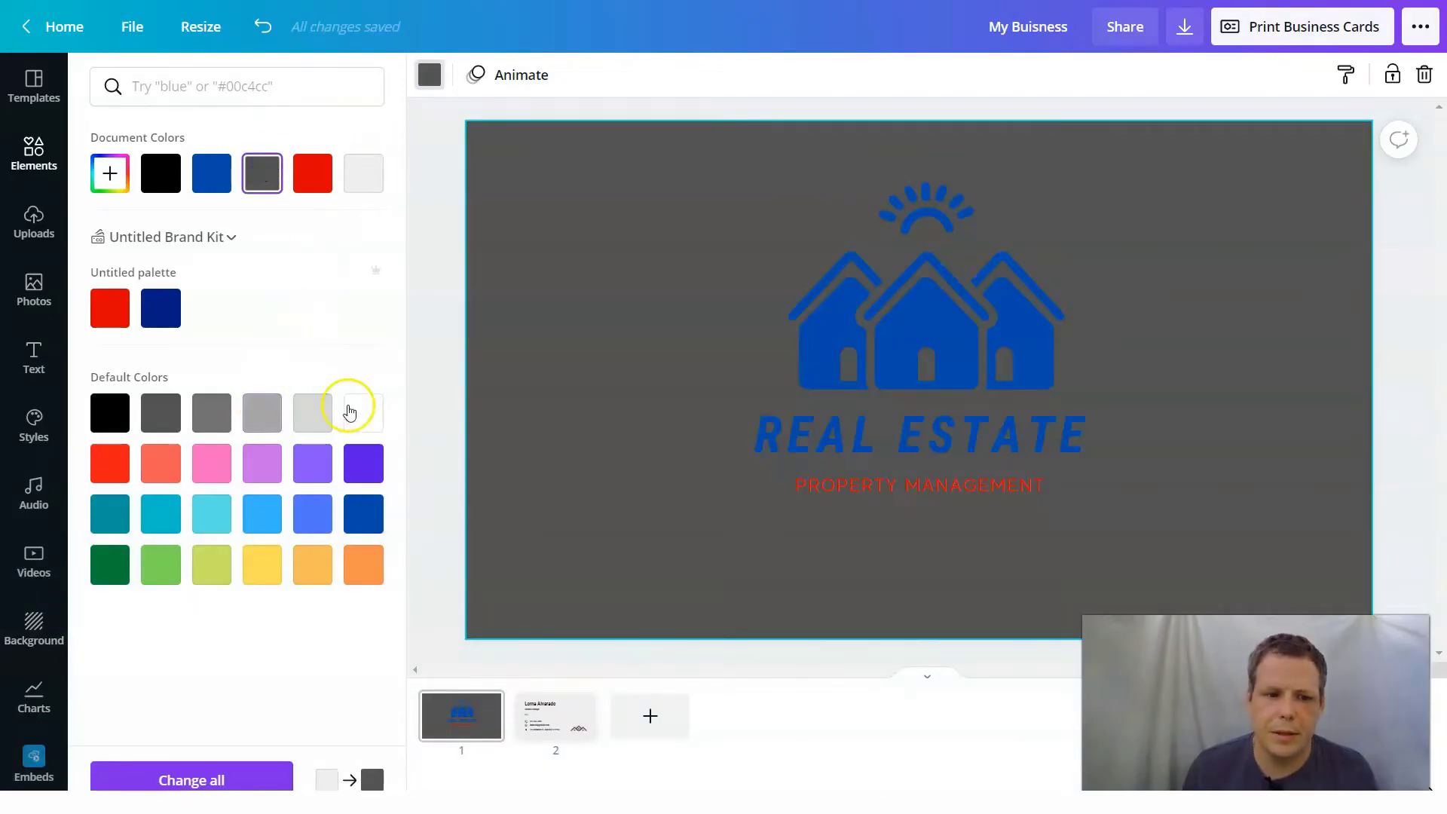
{"action": "left_click", "coordinate": [313, 415]}
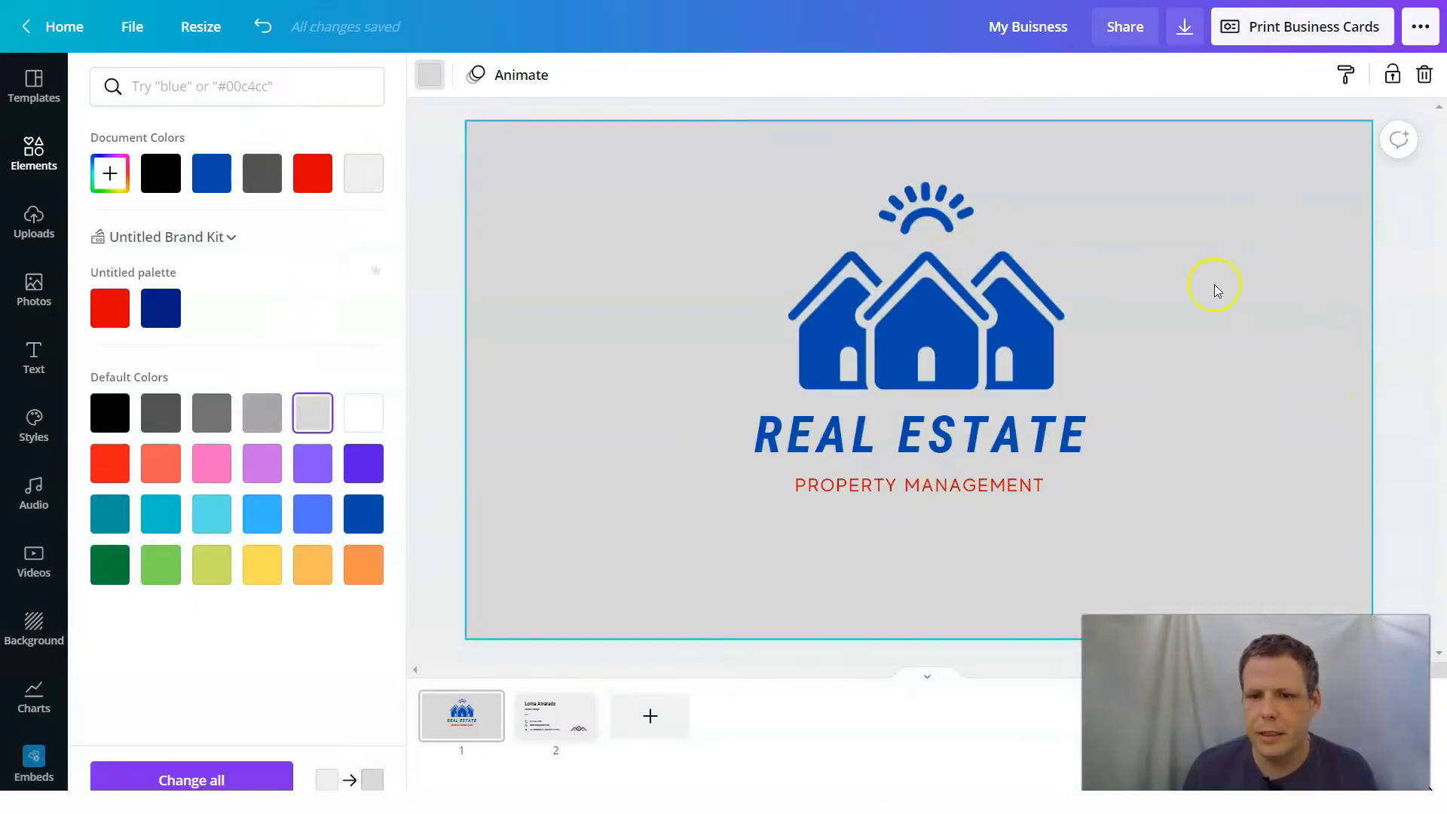
Browse further down the houses results and delete the three-houses graphic from the card's front
{"action": "left_click", "coordinate": [964, 451]}
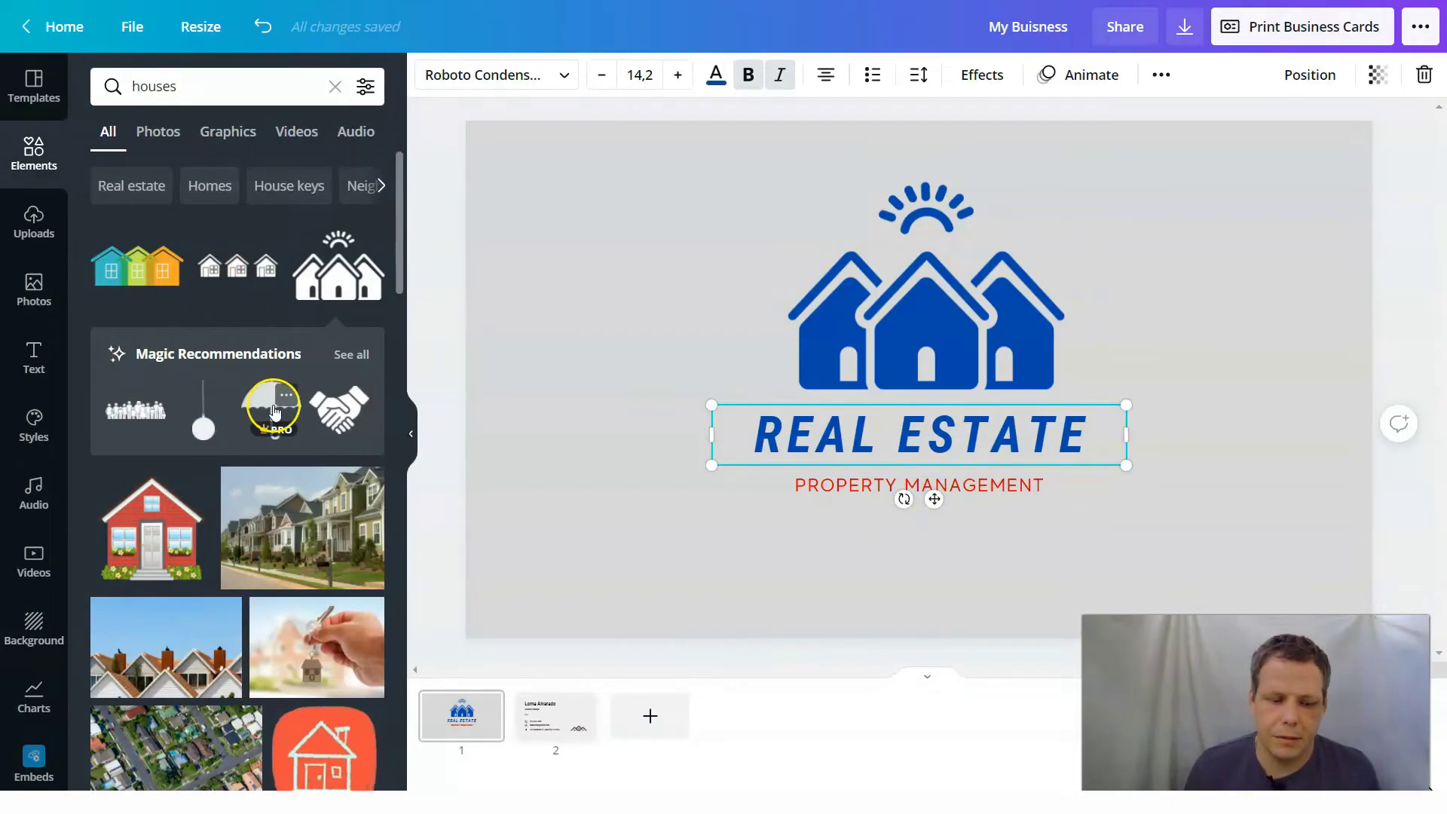
{"action": "scroll", "coordinate": [258, 410], "scroll_direction": "down", "scroll_amount": 2}
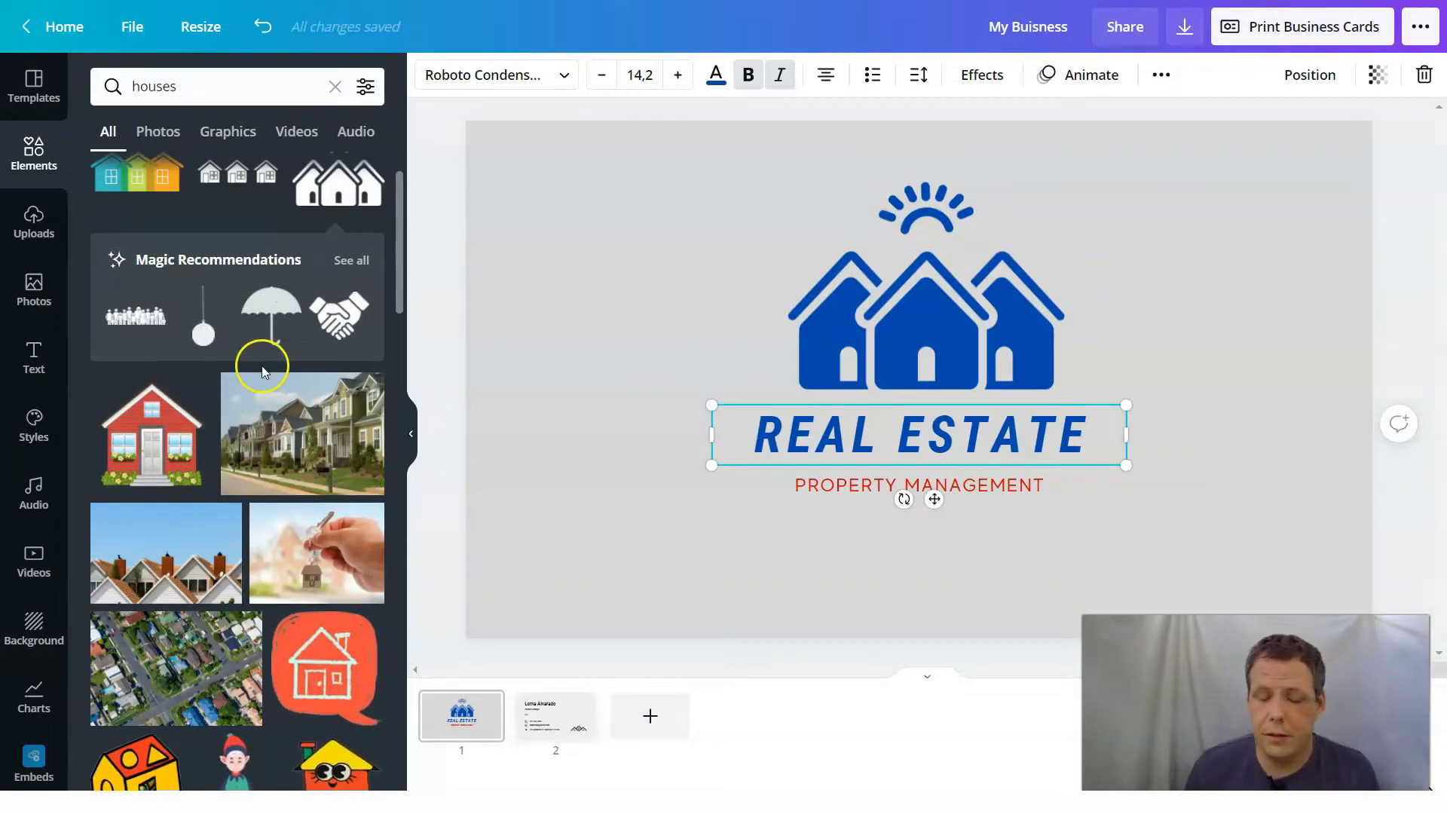
{"action": "scroll", "coordinate": [261, 365], "scroll_direction": "down", "scroll_amount": 5}
{"action": "scroll", "coordinate": [174, 384], "scroll_direction": "down", "scroll_amount": 5}
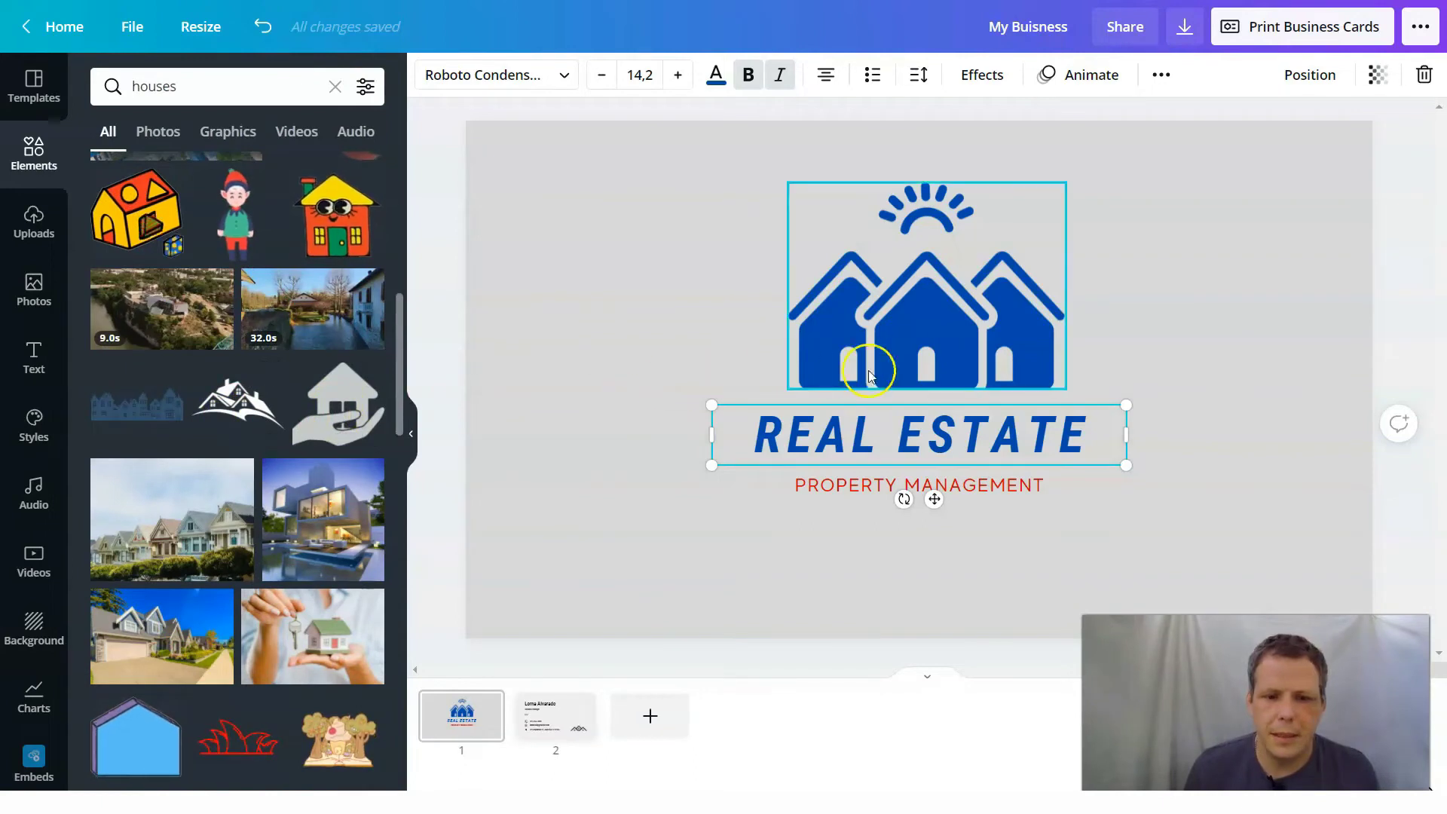
{"action": "left_click", "coordinate": [945, 341]}
{"action": "key", "text": "Delete"}
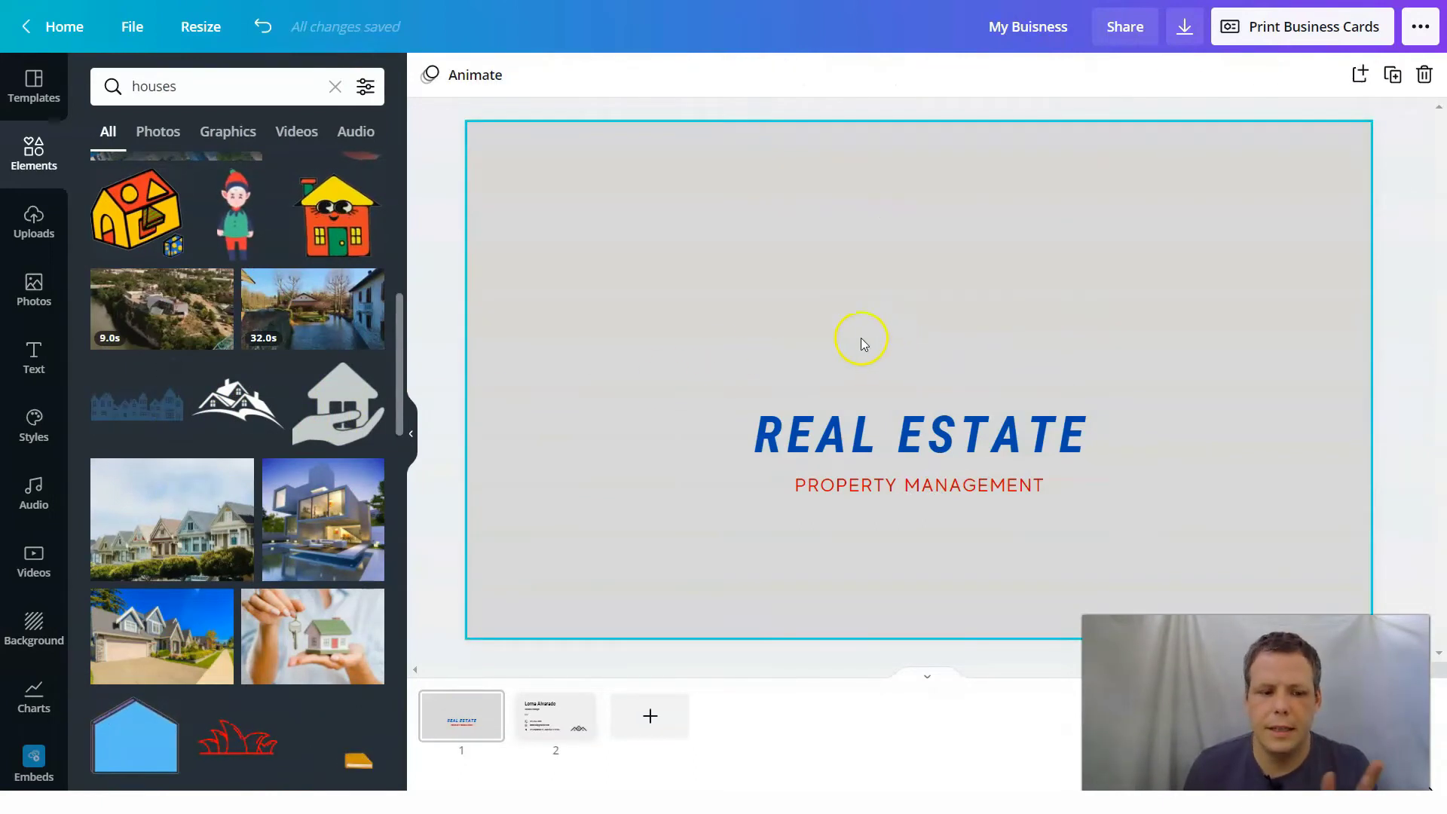
{"action": "left_click", "coordinate": [899, 422]}
{"action": "right_click", "coordinate": [901, 426]}
{"action": "left_click", "coordinate": [948, 534]}
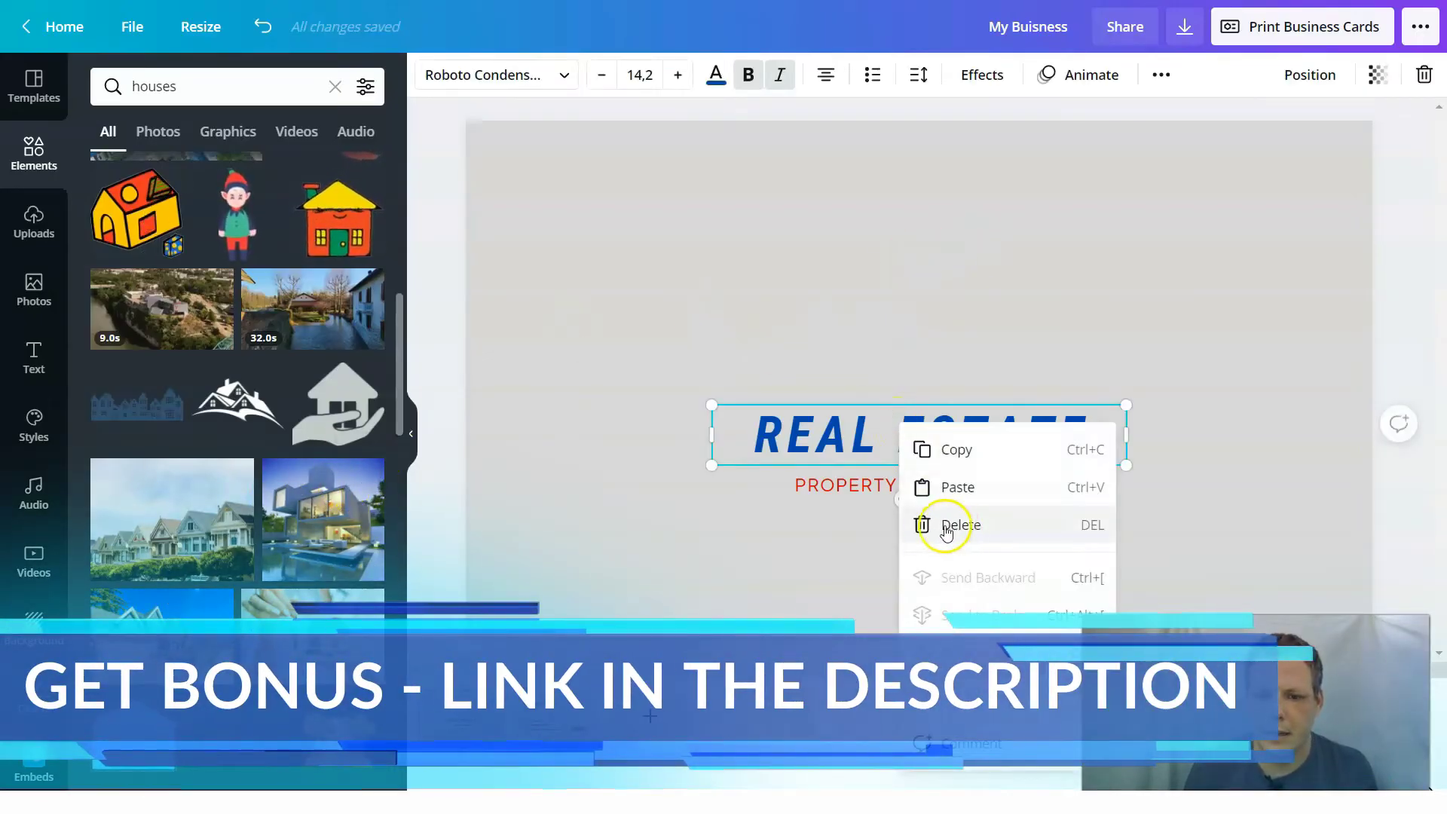
{"action": "left_click", "coordinate": [700, 230]}
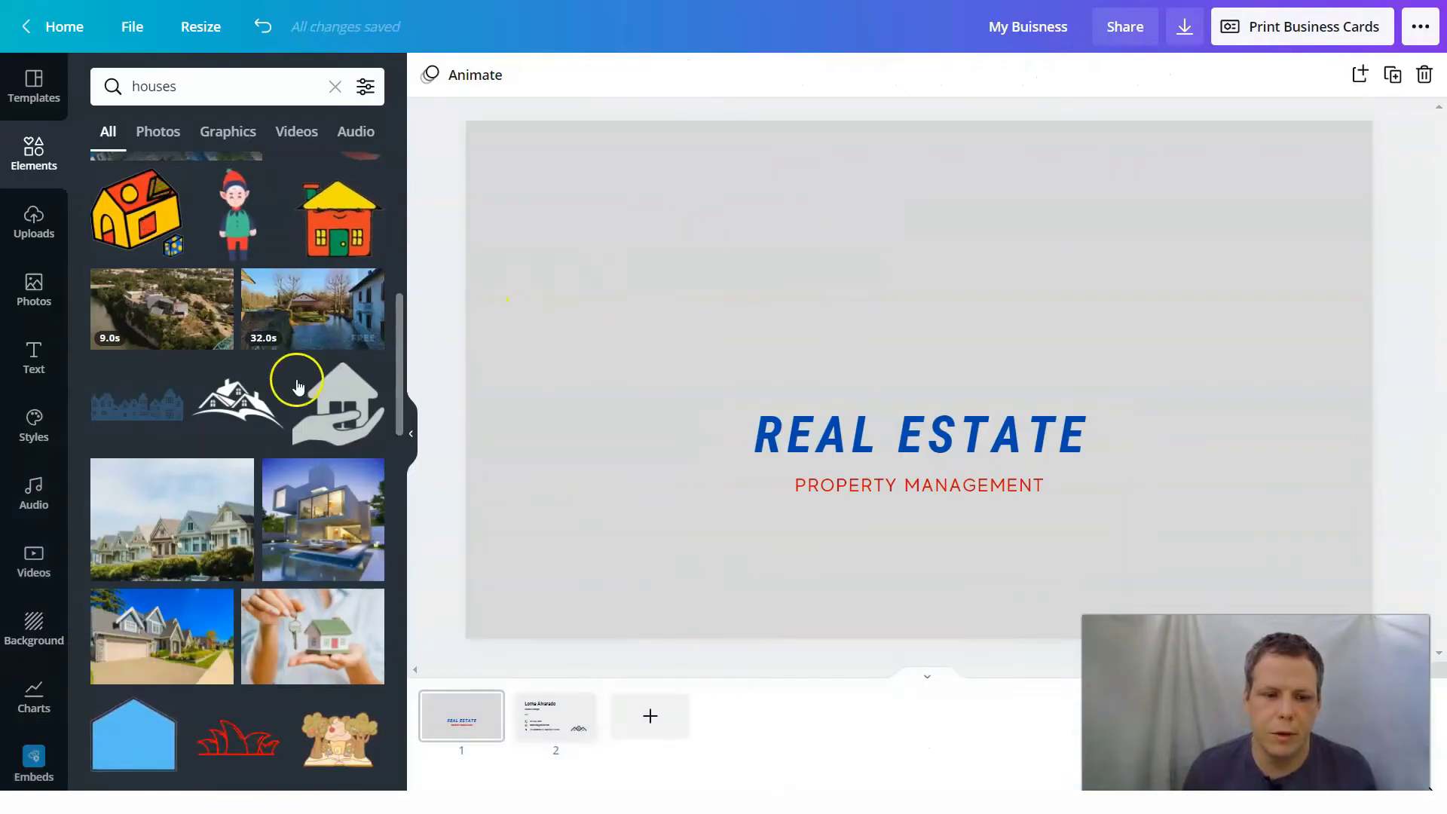
Place the graphic of a row of townhouses directly above REAL ESTATE and recolor it dark blue
{"action": "left_click_drag", "start_coordinate": [129, 404], "coordinate": [947, 232]}
{"action": "left_click", "coordinate": [913, 316]}
{"action": "left_click", "coordinate": [915, 323]}
{"action": "left_click", "coordinate": [429, 76]}
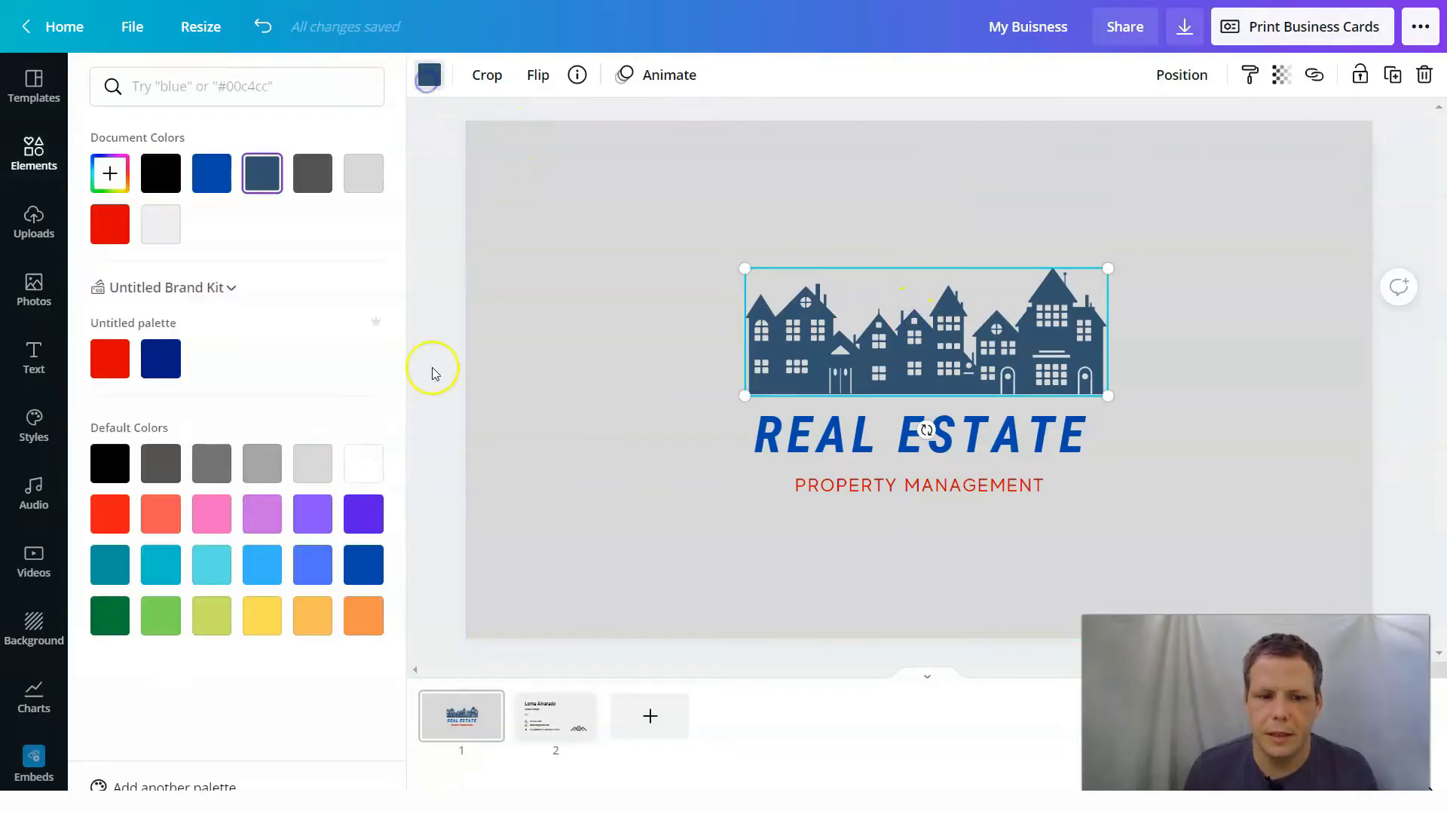
{"action": "left_click", "coordinate": [363, 564]}
{"action": "left_click", "coordinate": [609, 217]}
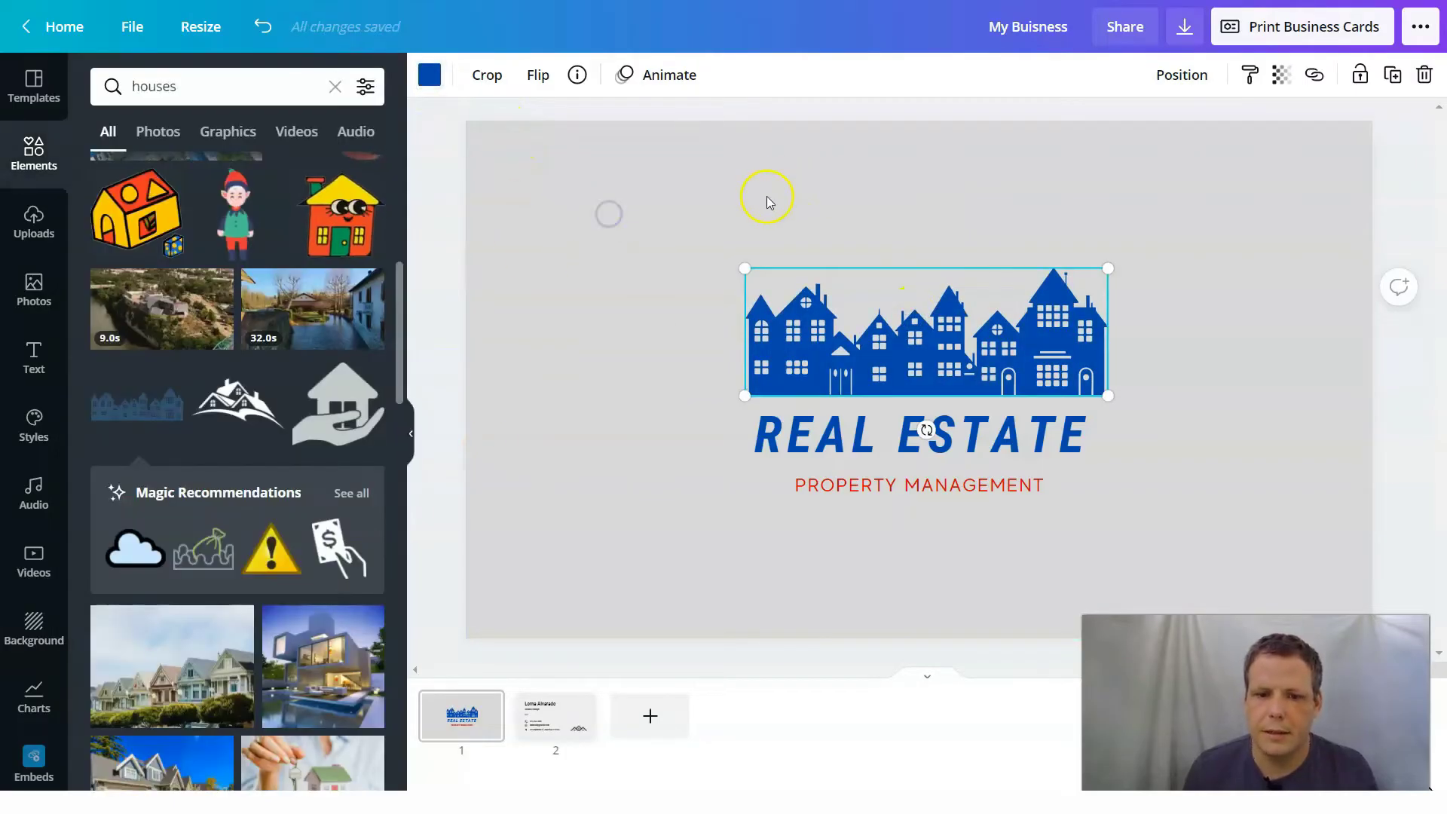
Add the hand-holding-a-house graphic to the card's front, shrunk to a small icon in the card's top-right corner
{"action": "left_click_drag", "start_coordinate": [643, 323], "coordinate": [318, 469]}
{"action": "left_click_drag", "start_coordinate": [334, 405], "coordinate": [328, 400]}
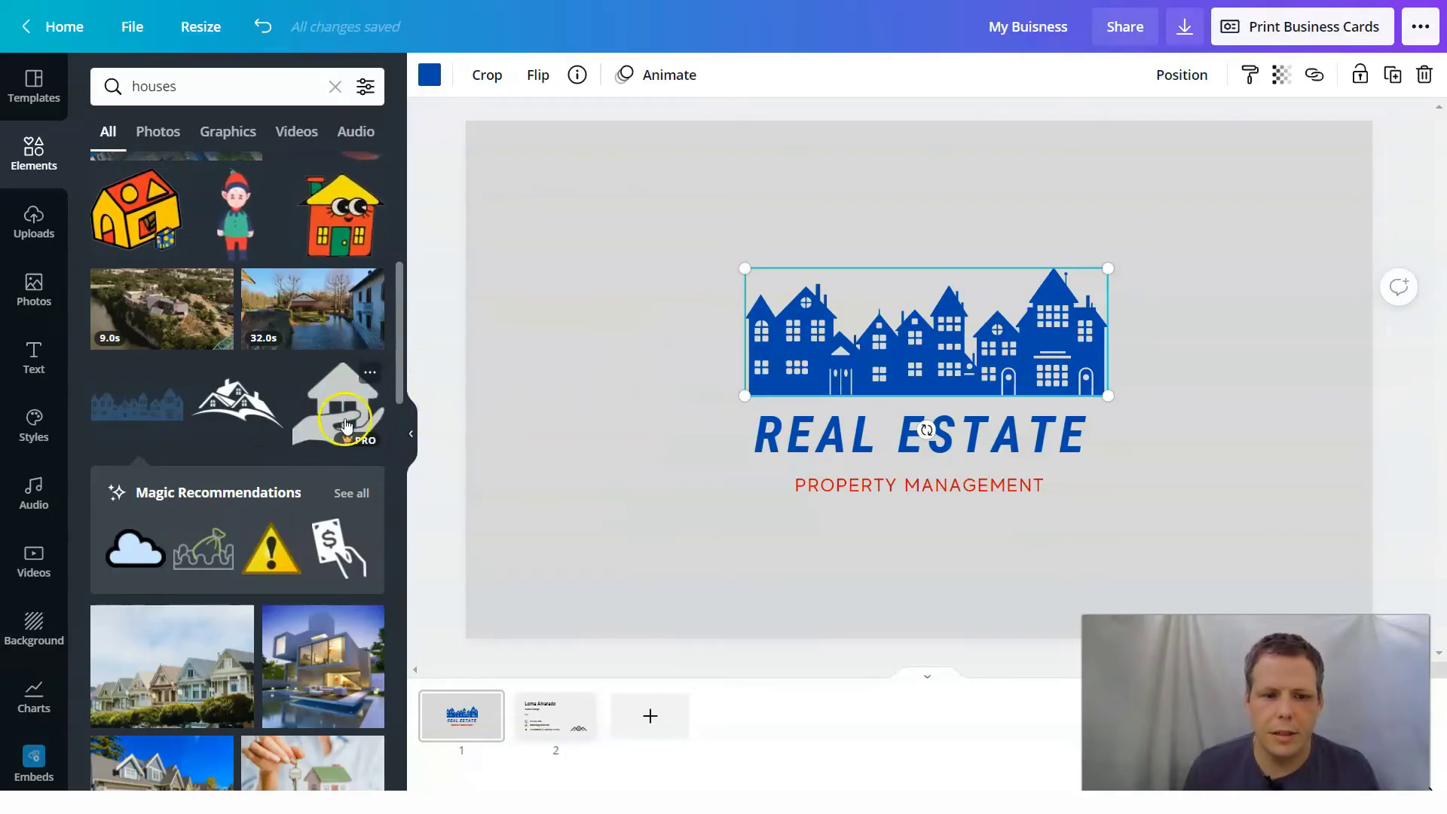
{"action": "left_click_drag", "start_coordinate": [537, 333], "coordinate": [1198, 286]}
{"action": "left_click_drag", "start_coordinate": [1369, 218], "coordinate": [1269, 312]}
{"action": "left_click_drag", "start_coordinate": [1221, 384], "coordinate": [1198, 363]}
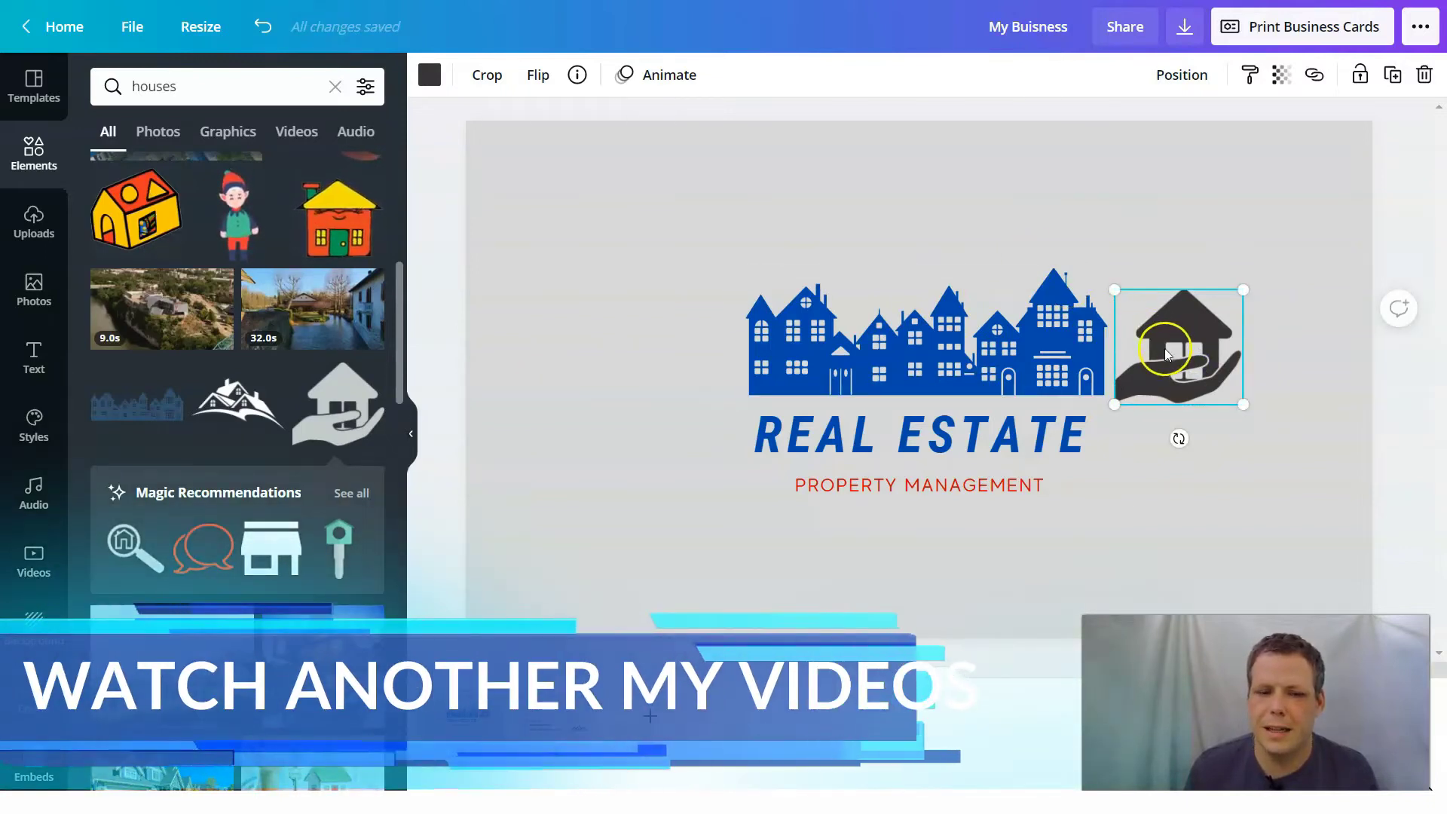
{"action": "mouse_move", "coordinate": [1181, 440]}
{"action": "left_mouse_down"}
{"action": "mouse_move", "coordinate": [1163, 433]}
{"action": "mouse_move", "coordinate": [1185, 420]}
{"action": "mouse_move", "coordinate": [1133, 432]}
{"action": "mouse_move", "coordinate": [1121, 407]}
{"action": "mouse_move", "coordinate": [1190, 405]}
{"action": "mouse_move", "coordinate": [1180, 426]}
{"action": "left_mouse_up"}
{"action": "left_click_drag", "start_coordinate": [1195, 349], "coordinate": [1318, 182]}
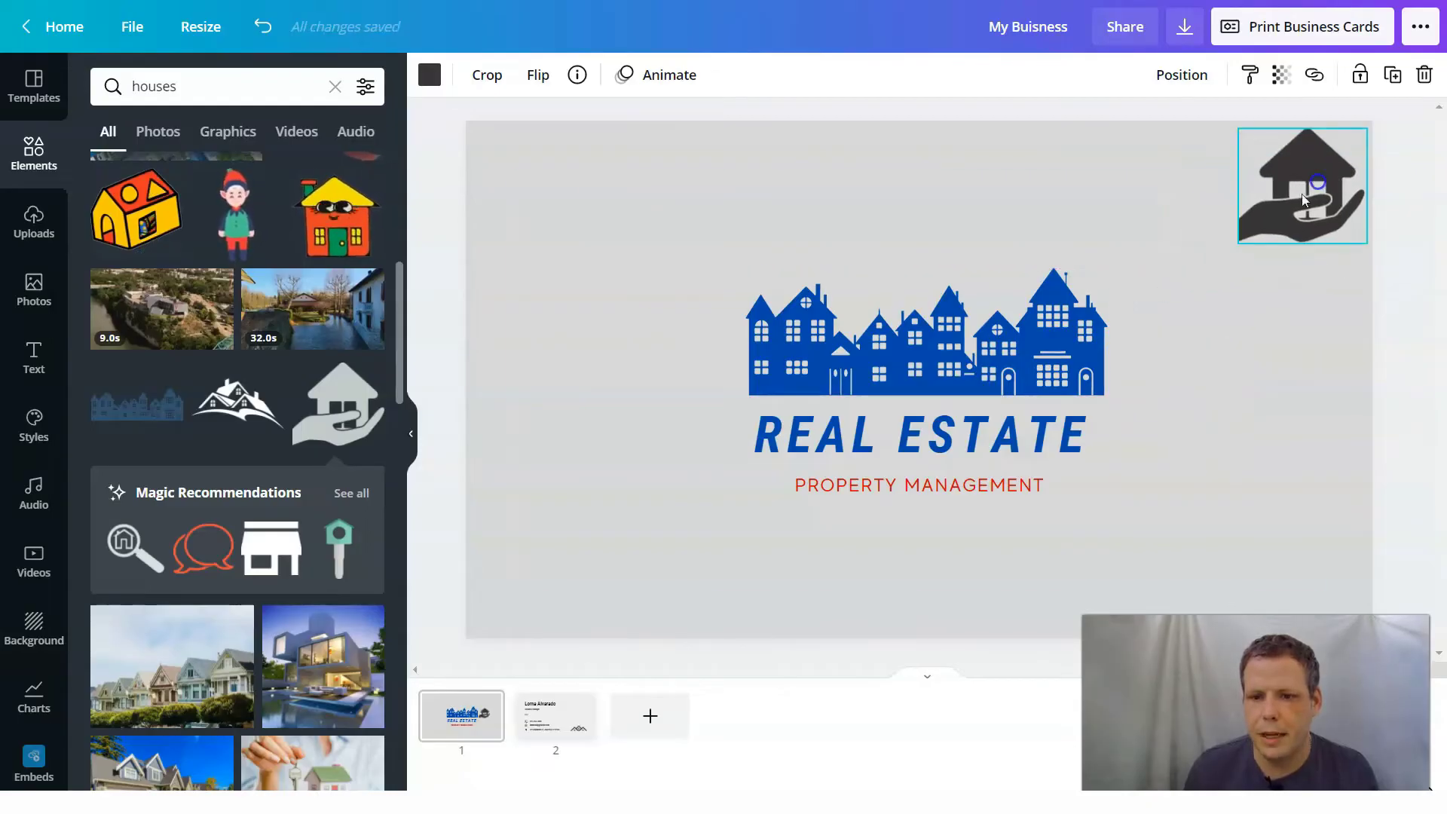
{"action": "left_click", "coordinate": [1320, 211]}
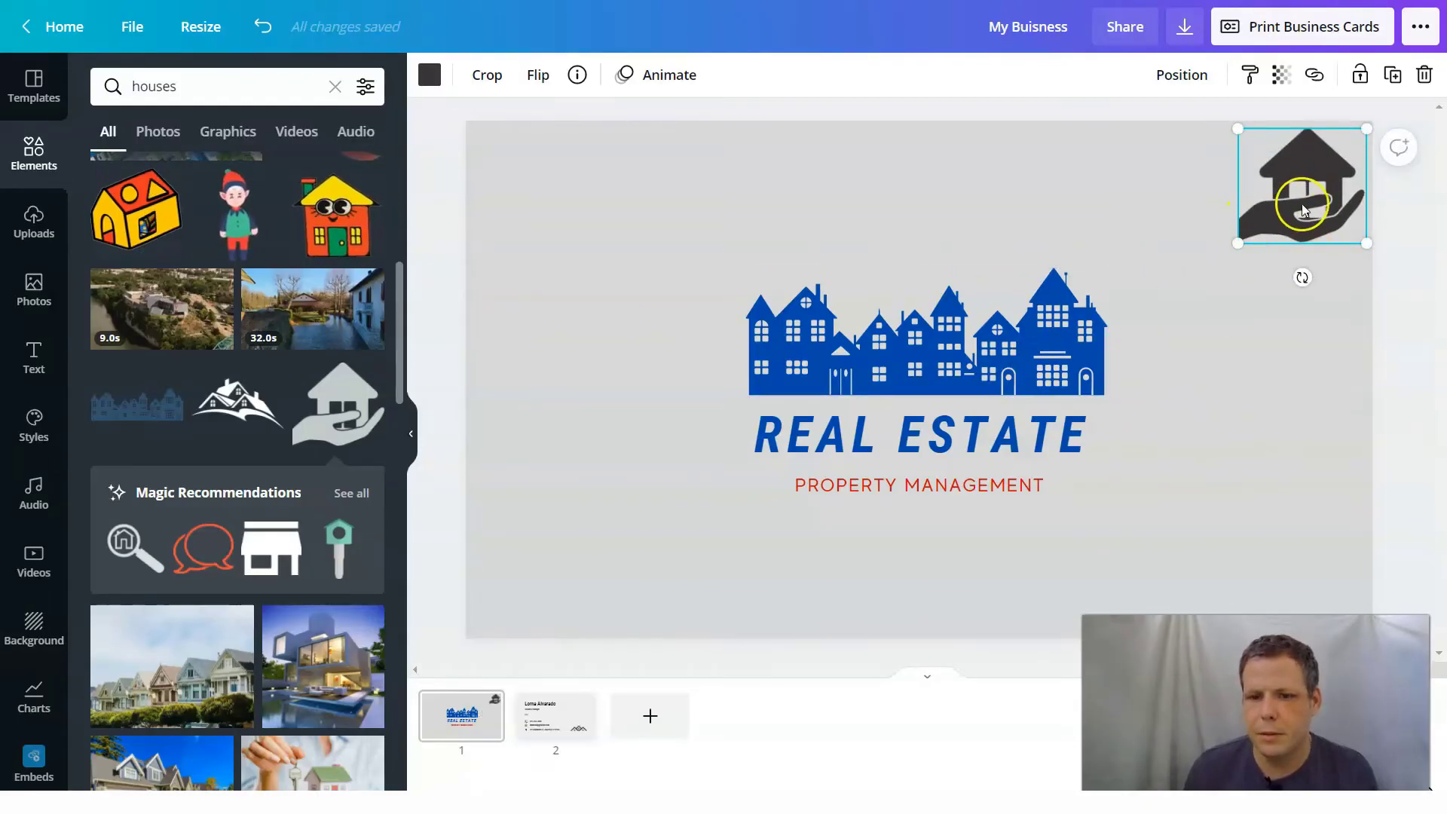
Recolor the hand-holding-a-house graphic in the card's top-right corner white
{"action": "left_click", "coordinate": [431, 75]}
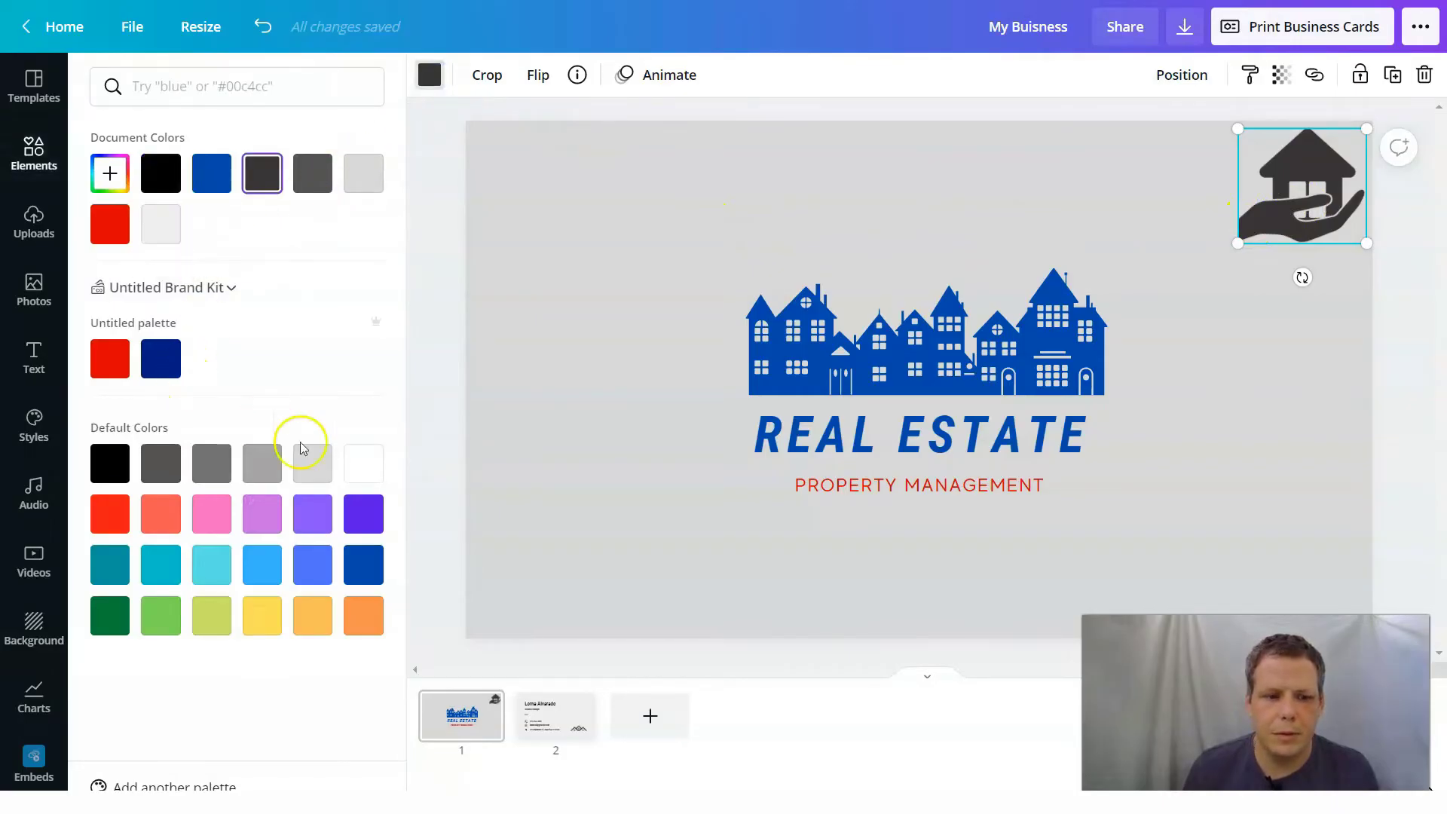
{"action": "left_click", "coordinate": [373, 477]}
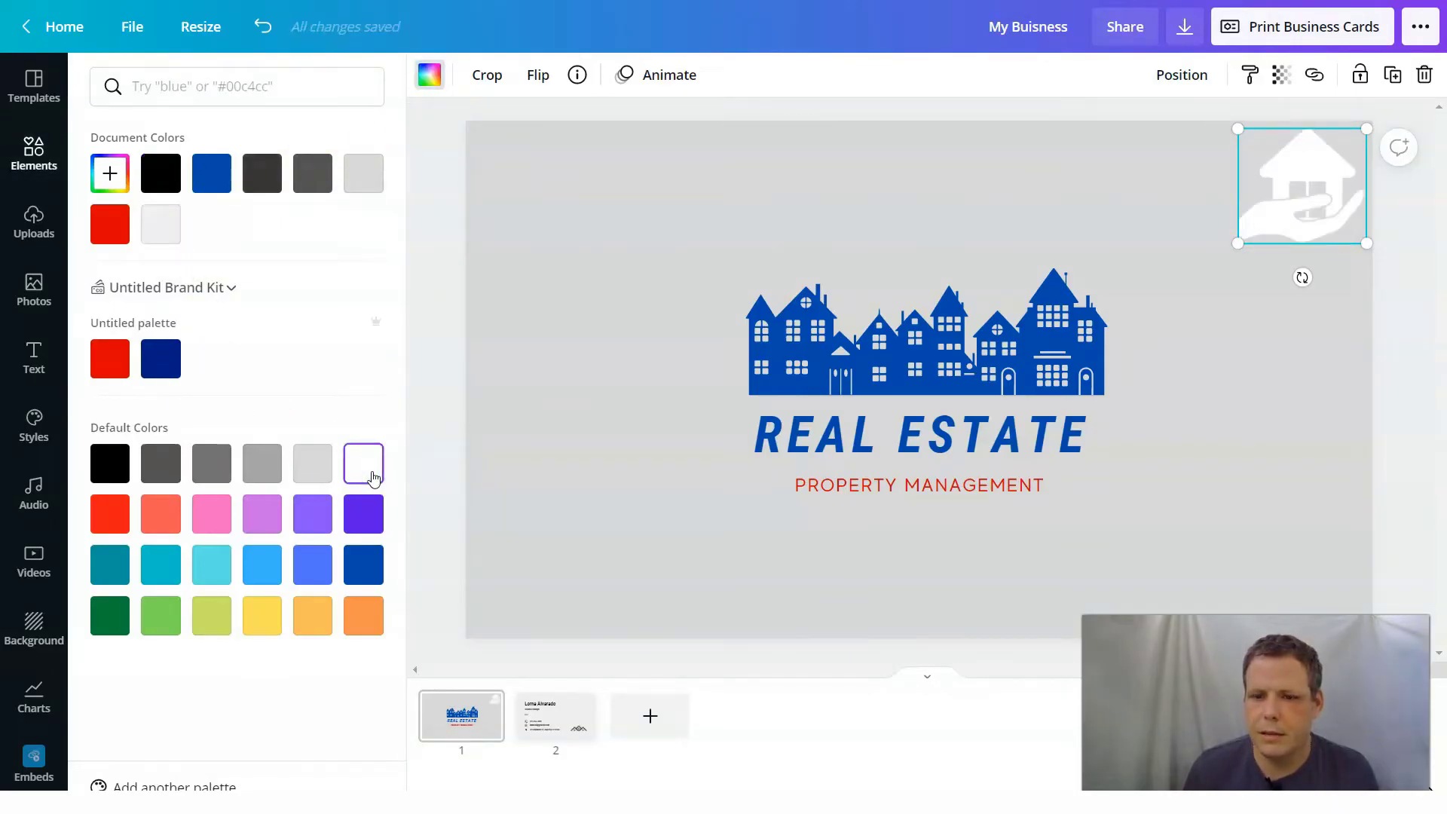
{"action": "left_click", "coordinate": [1248, 360]}
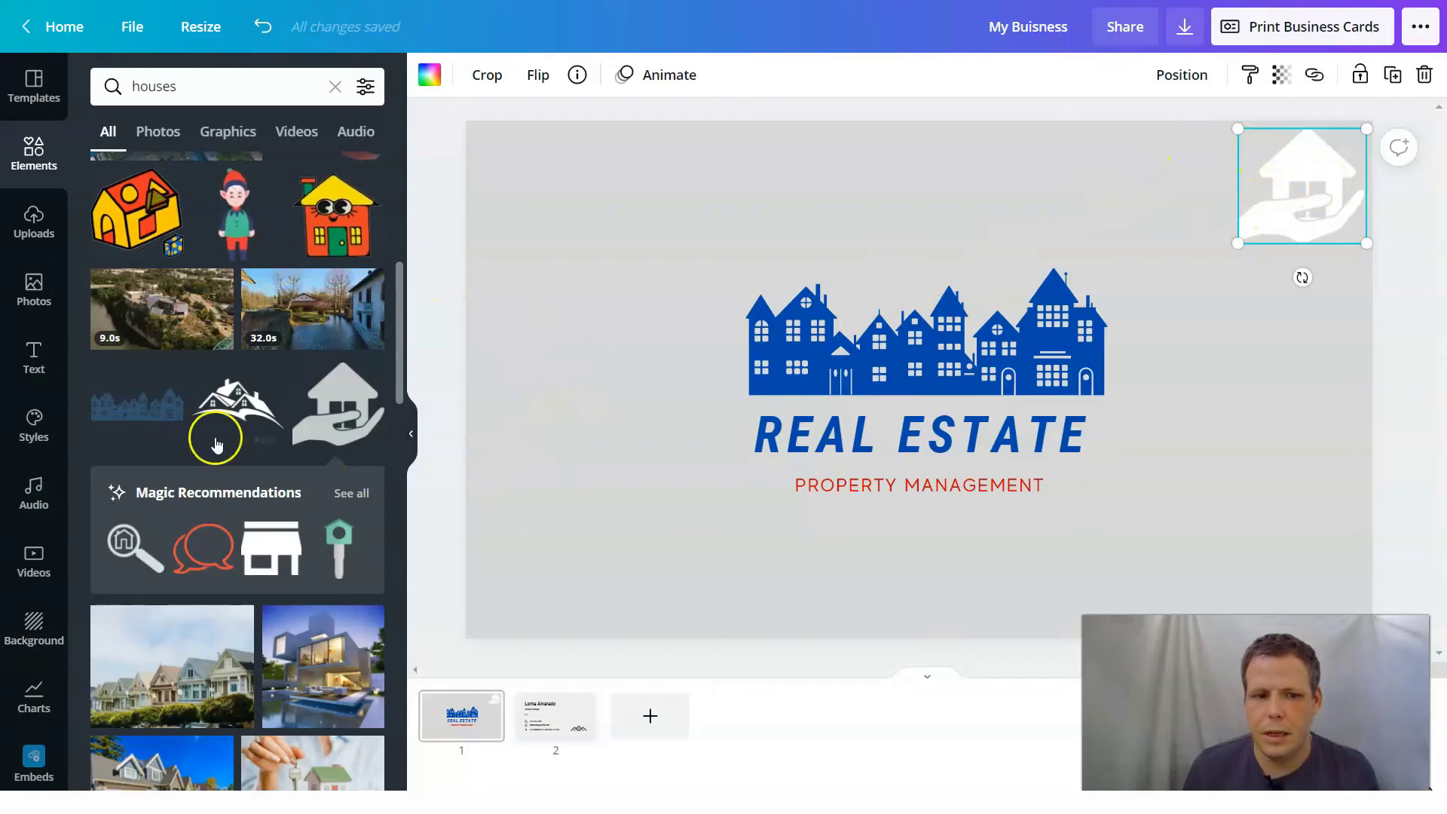
Clear the houses search, add a second hand-holding-a-house graphic near the card's top-left corner, and flip it horizontally
{"action": "scroll", "coordinate": [233, 375], "scroll_direction": "up", "scroll_amount": 2}
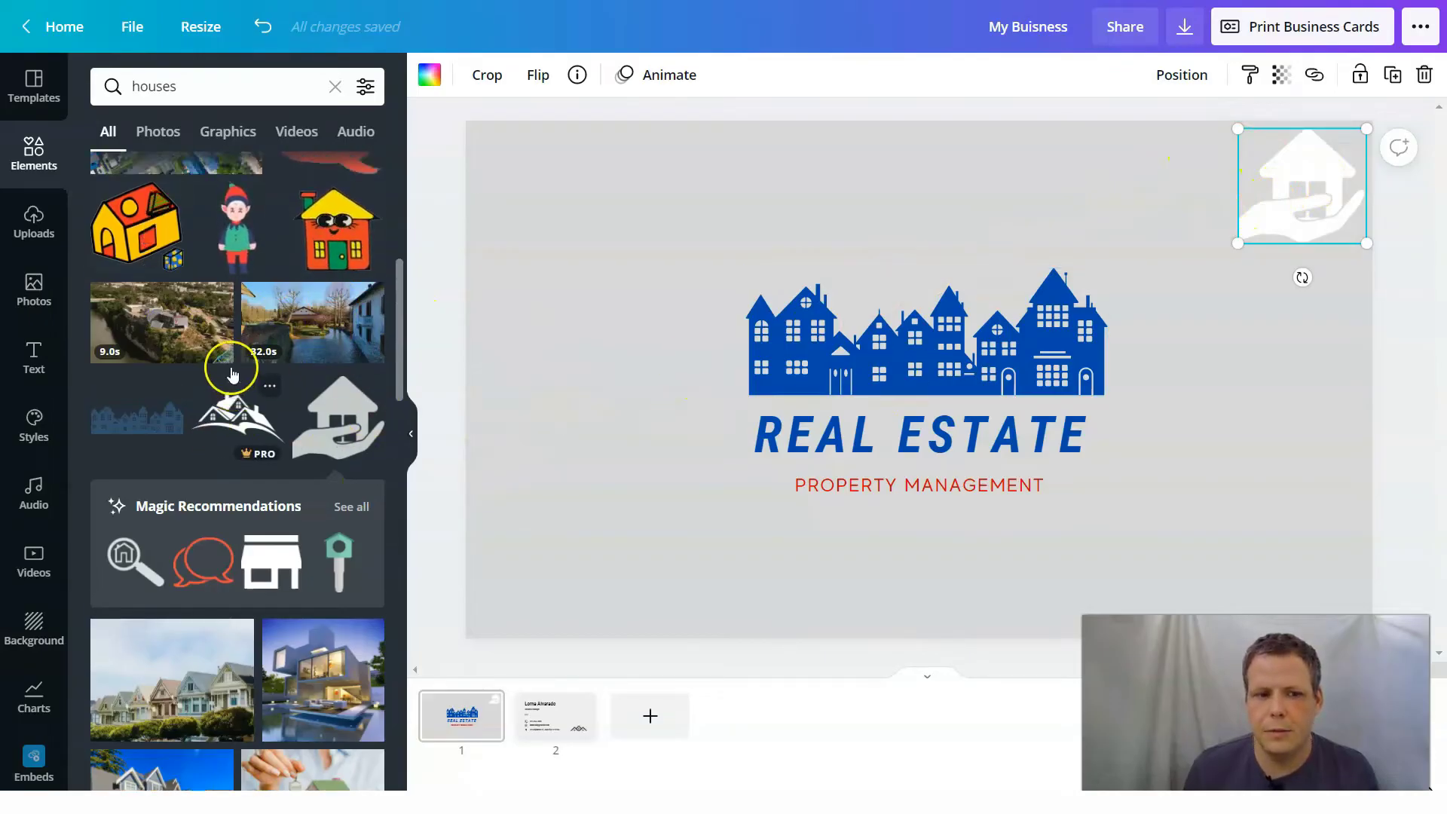
{"action": "scroll", "coordinate": [232, 375], "scroll_direction": "up", "scroll_amount": 7}
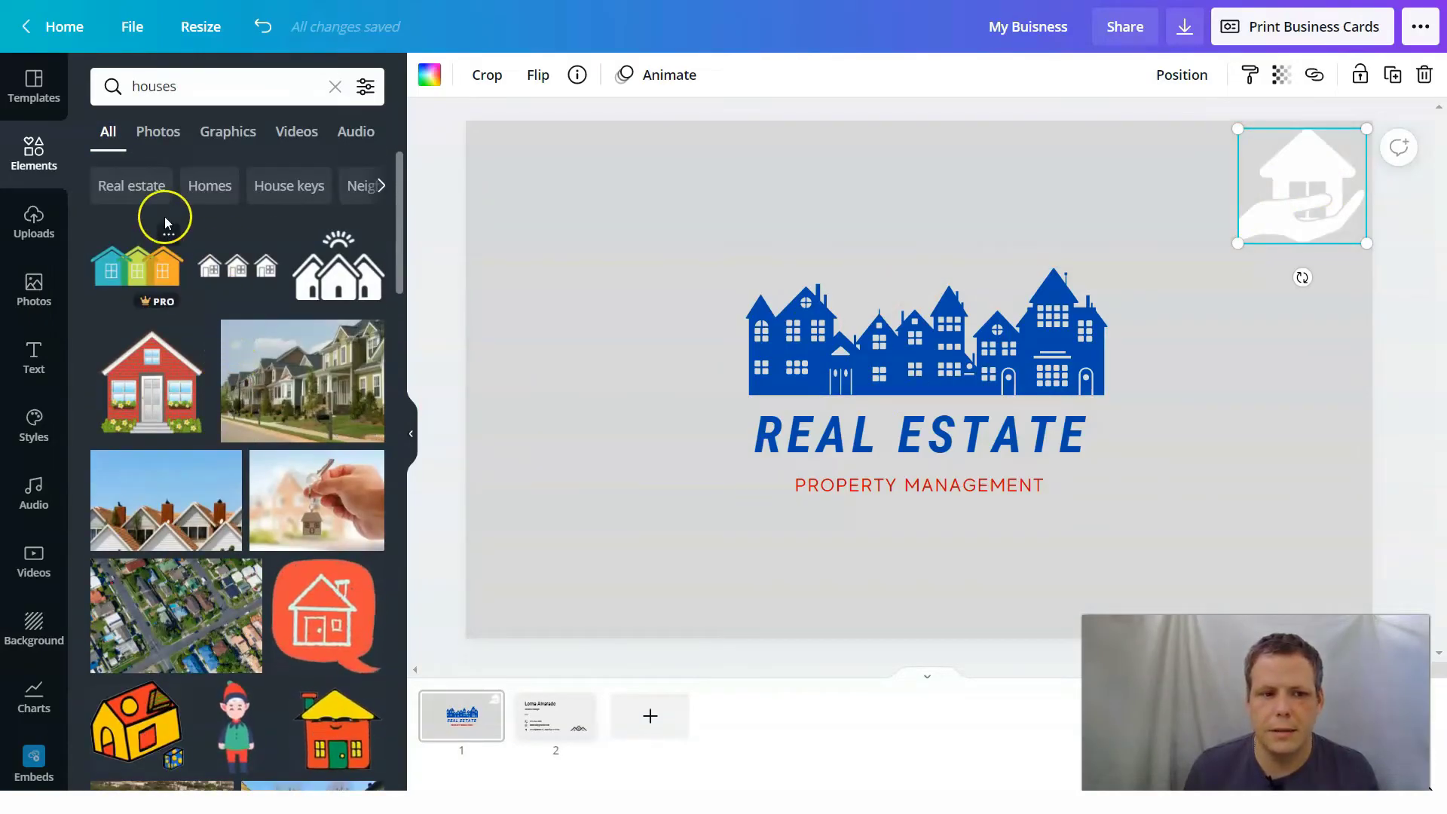
{"action": "left_click", "coordinate": [333, 87]}
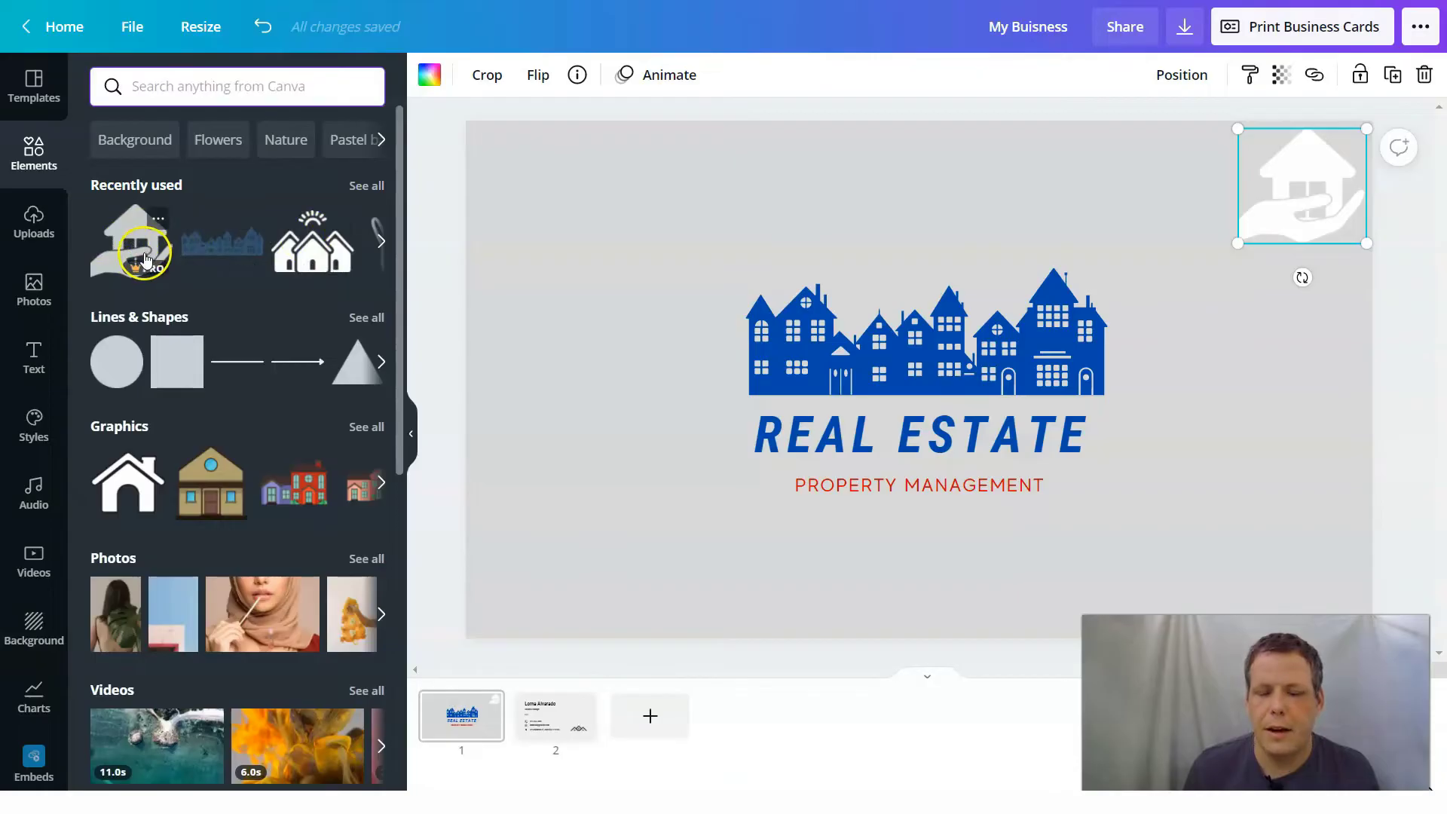
{"action": "left_click_drag", "start_coordinate": [146, 248], "coordinate": [582, 172]}
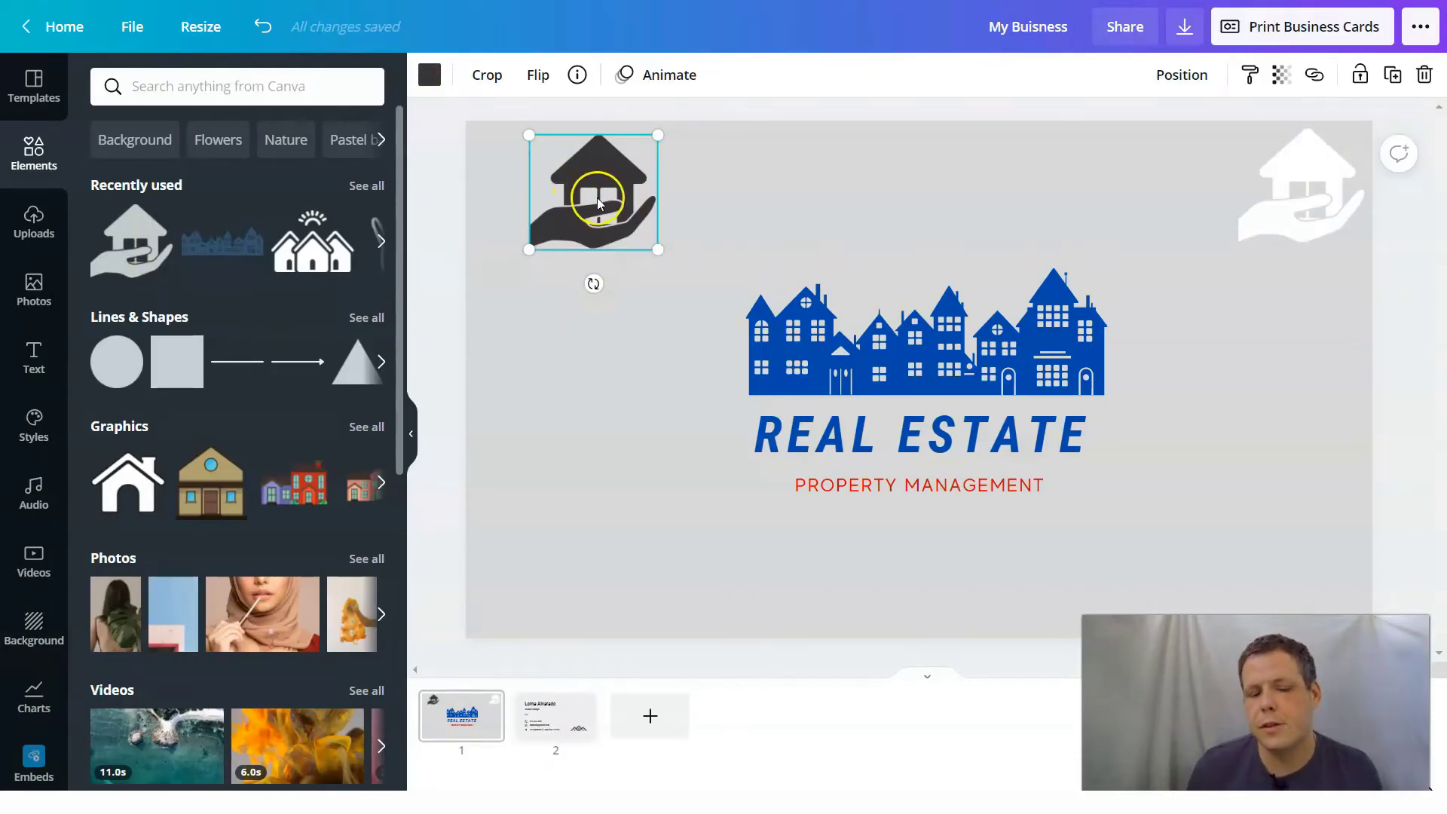
{"action": "left_click", "coordinate": [542, 77]}
{"action": "left_click", "coordinate": [568, 123]}
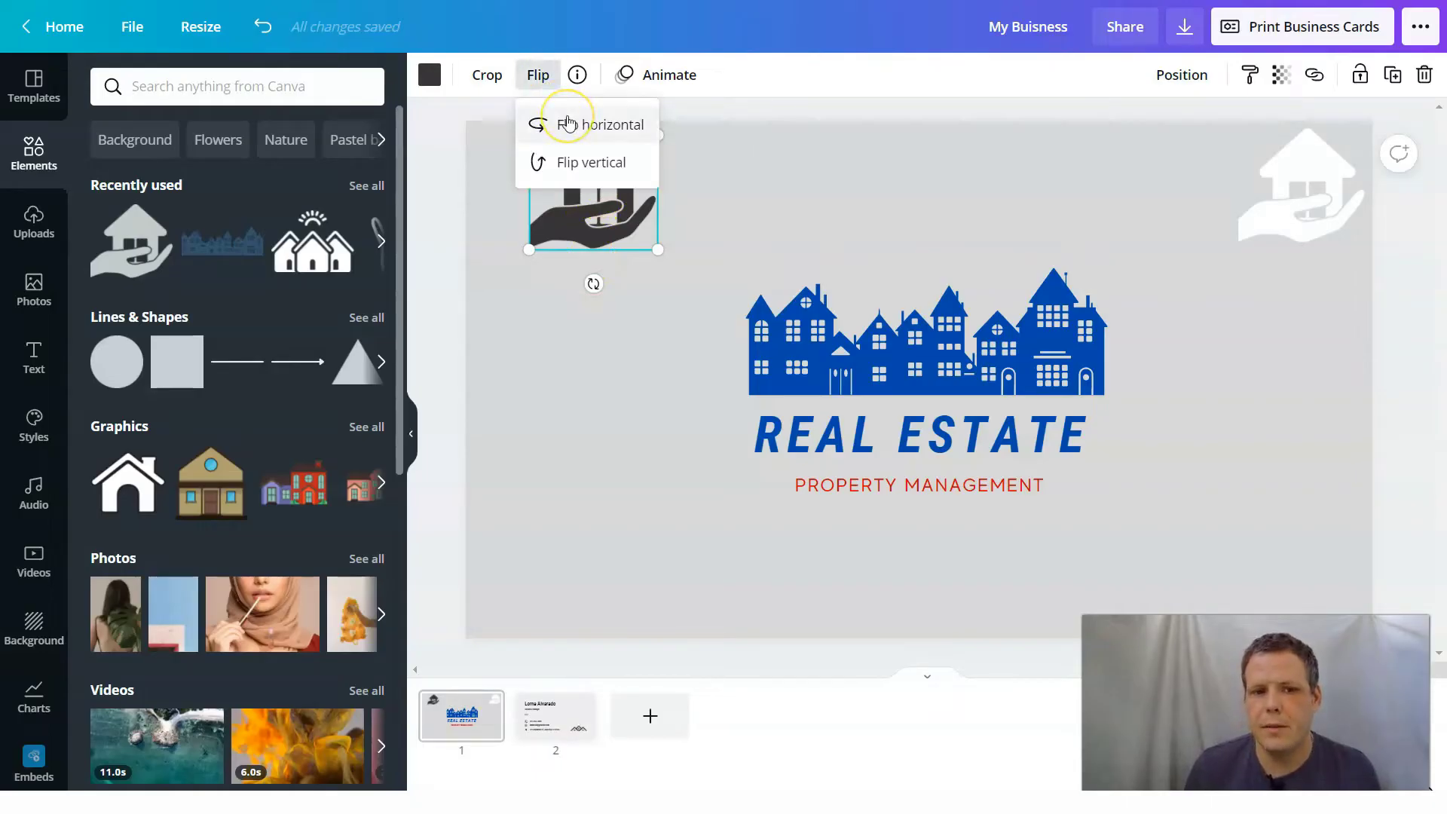
{"action": "left_click", "coordinate": [568, 123]}
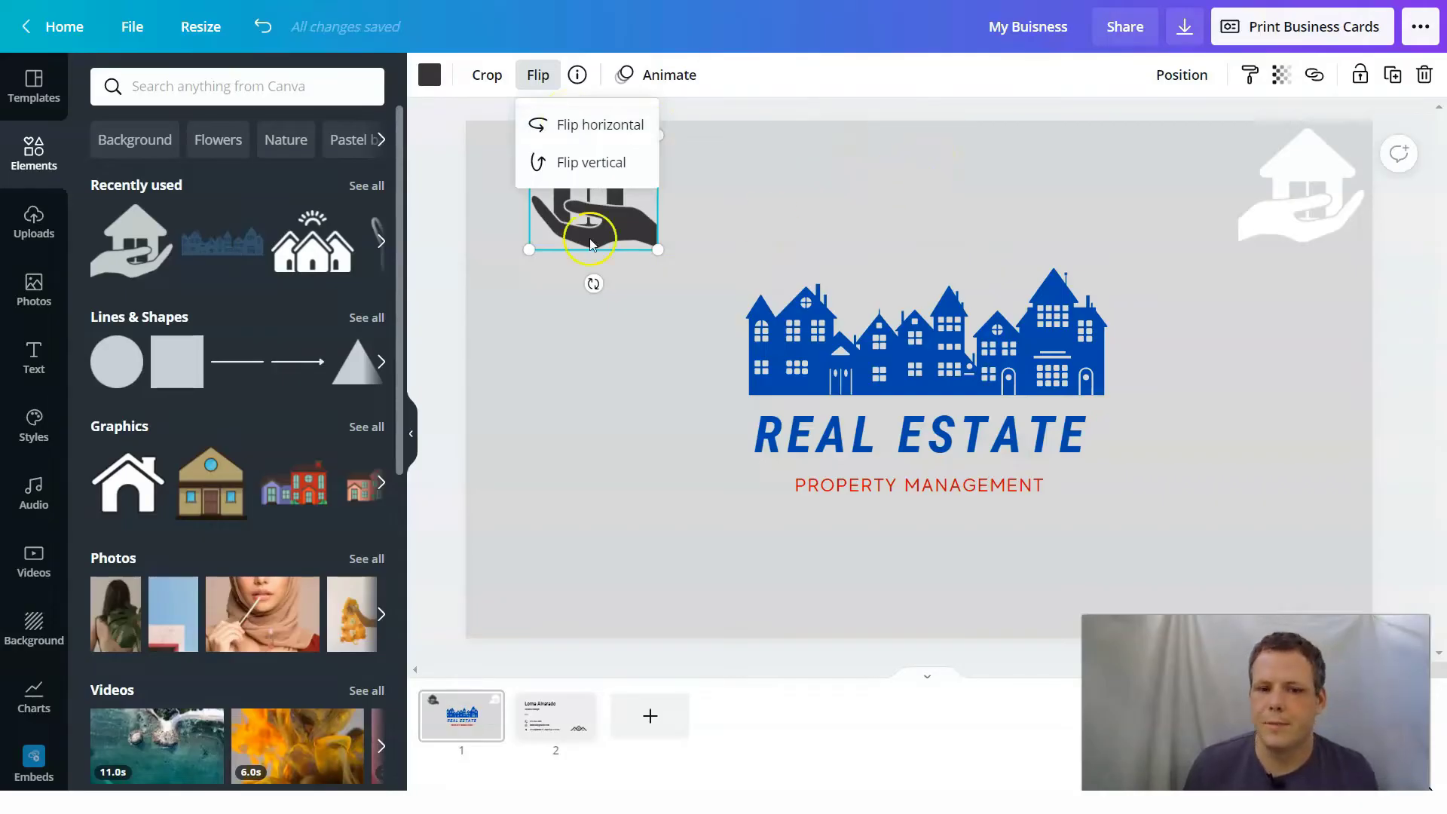
Recolor the flipped hand-holding-a-house graphic white and move it into the card's top-left corner, level with the one opposite
{"action": "left_click", "coordinate": [428, 75]}
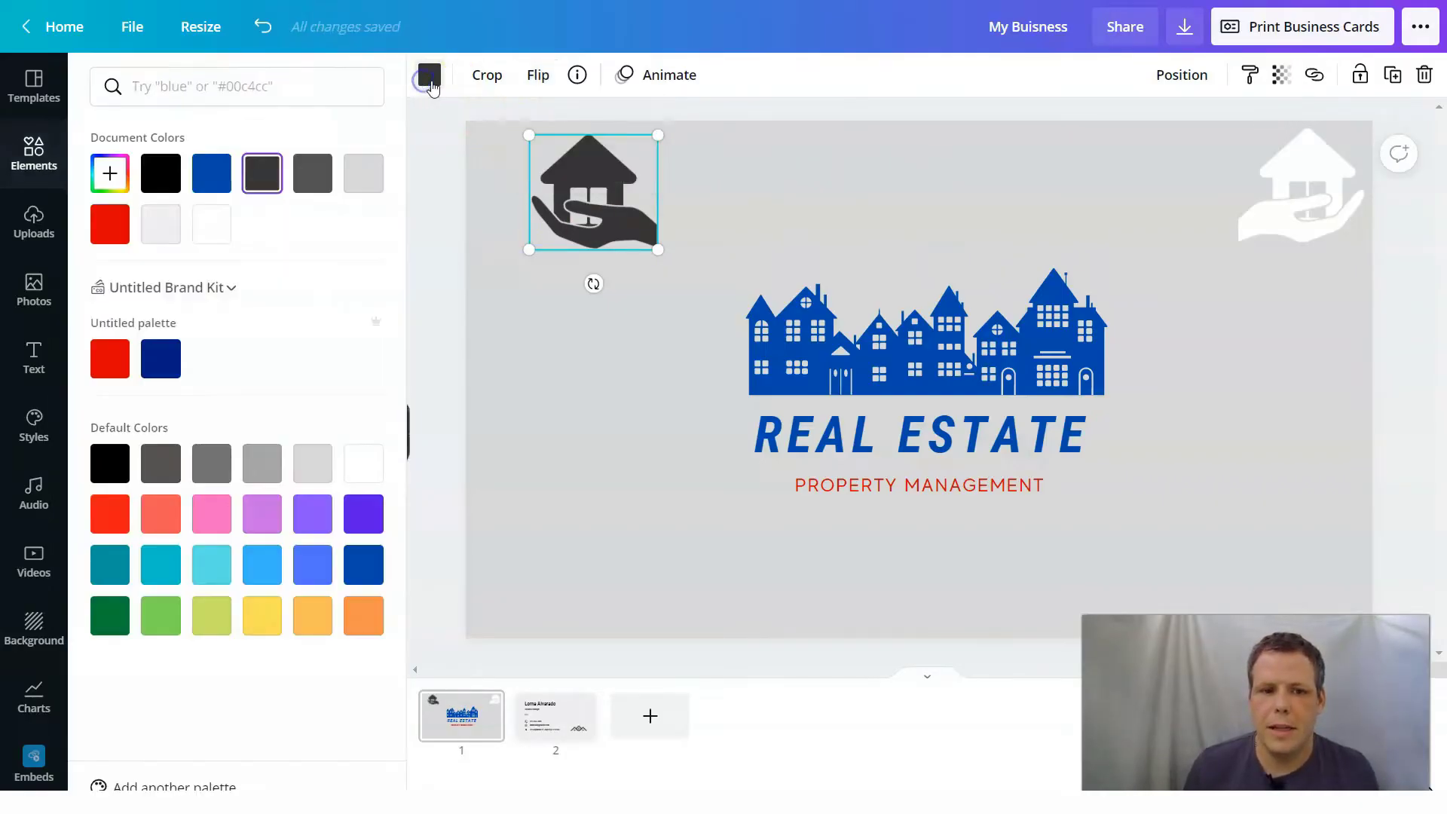
{"action": "left_click", "coordinate": [212, 223]}
{"action": "left_click", "coordinate": [846, 185]}
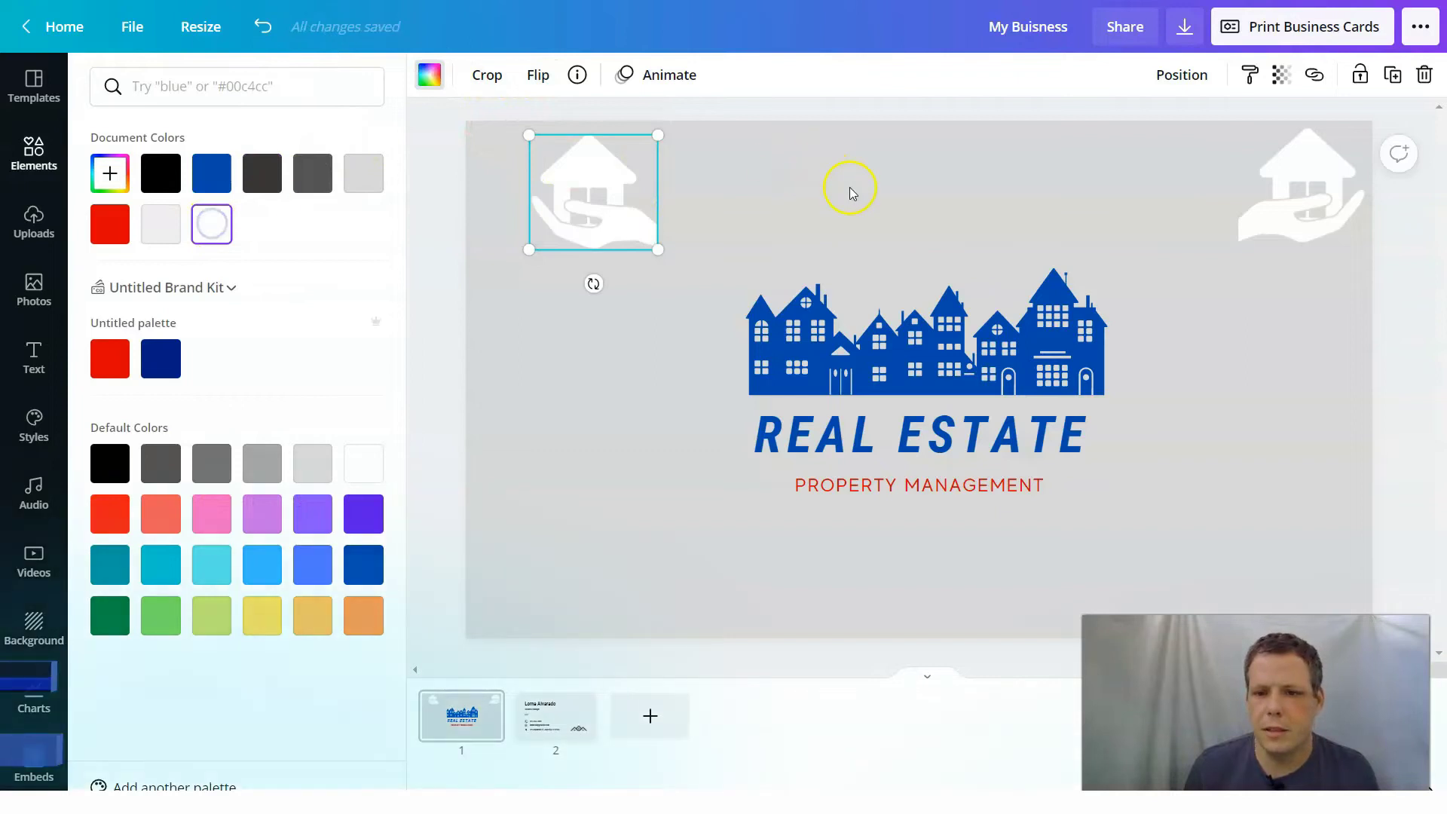
{"action": "left_click", "coordinate": [717, 190]}
{"action": "left_click_drag", "start_coordinate": [623, 200], "coordinate": [570, 194]}
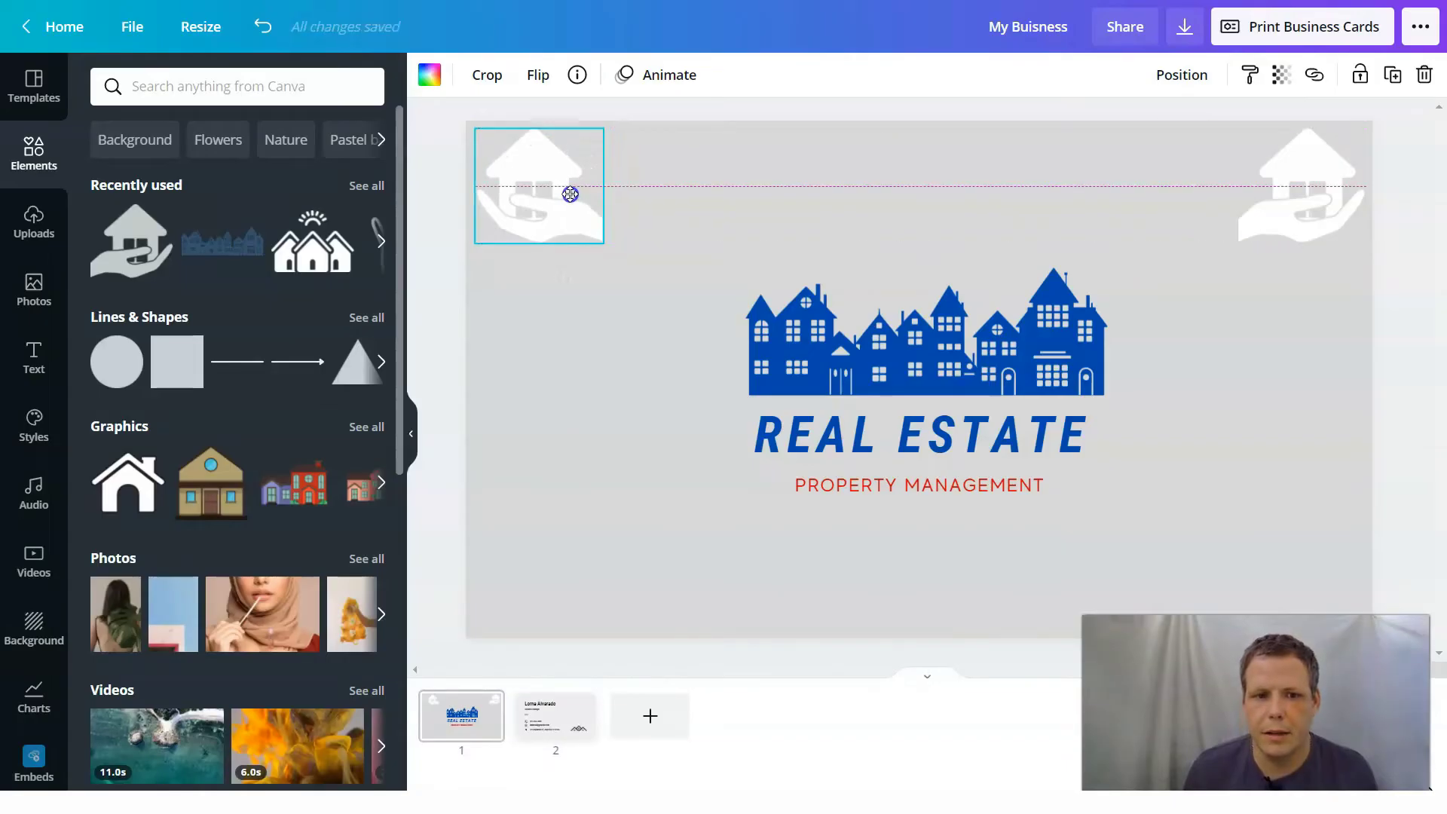
{"action": "left_click_drag", "start_coordinate": [570, 193], "coordinate": [571, 194]}
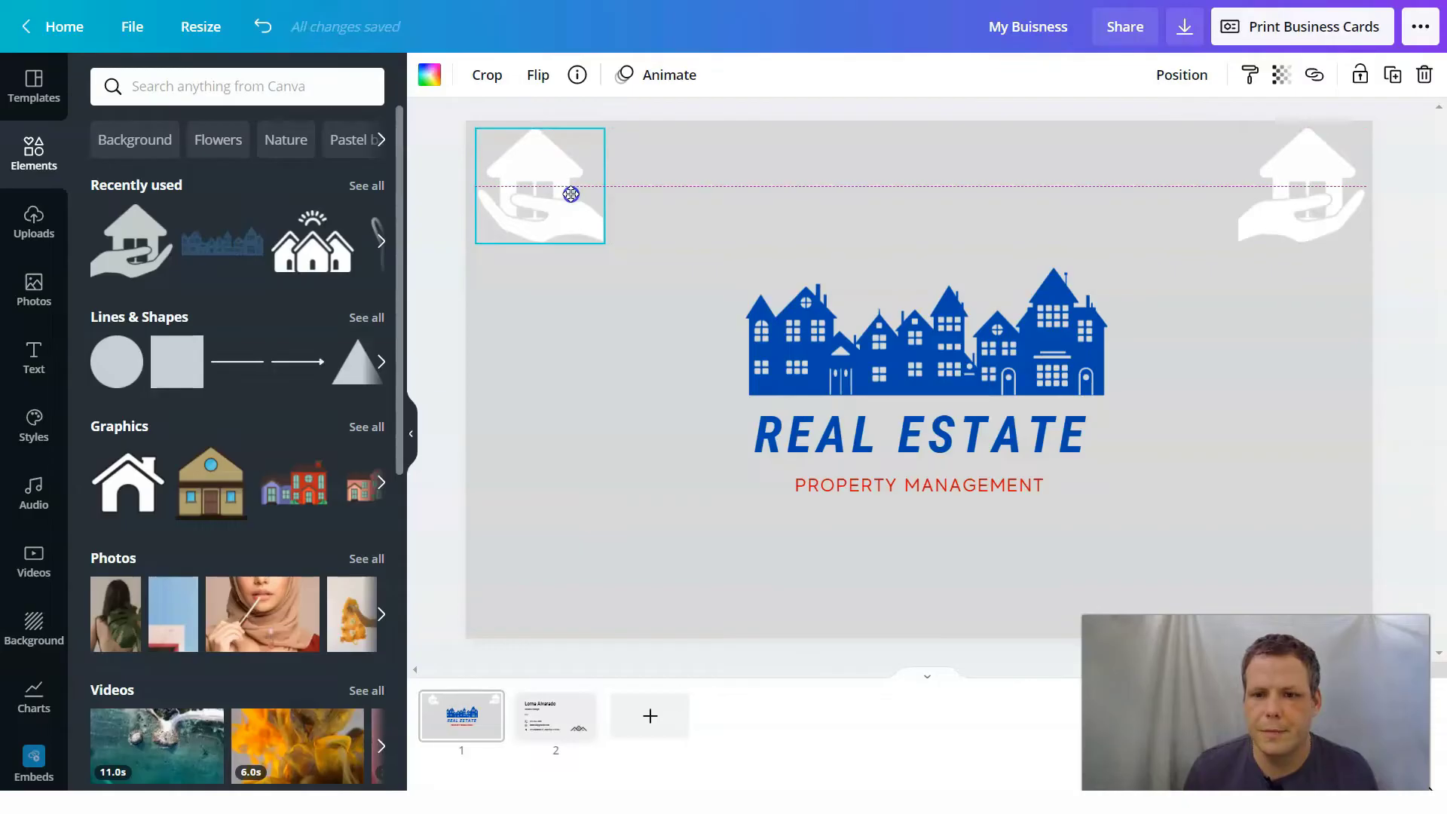
{"action": "left_click", "coordinate": [694, 296]}
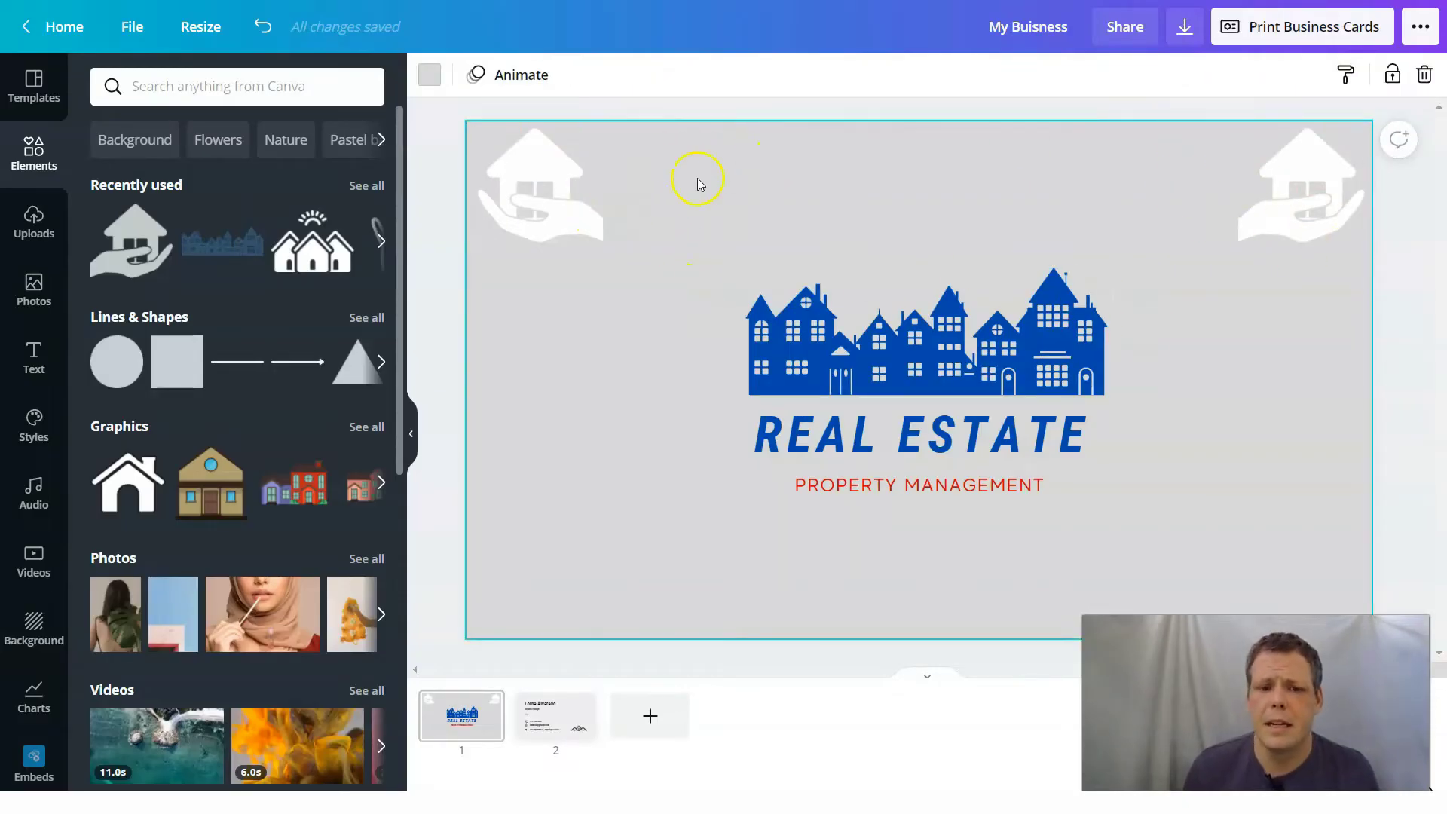
Add hand-holding-a-house graphics to the card's bottom-right and bottom-left corners, and flip the bottom-left one horizontally
{"action": "left_click_drag", "start_coordinate": [176, 270], "coordinate": [1295, 575]}
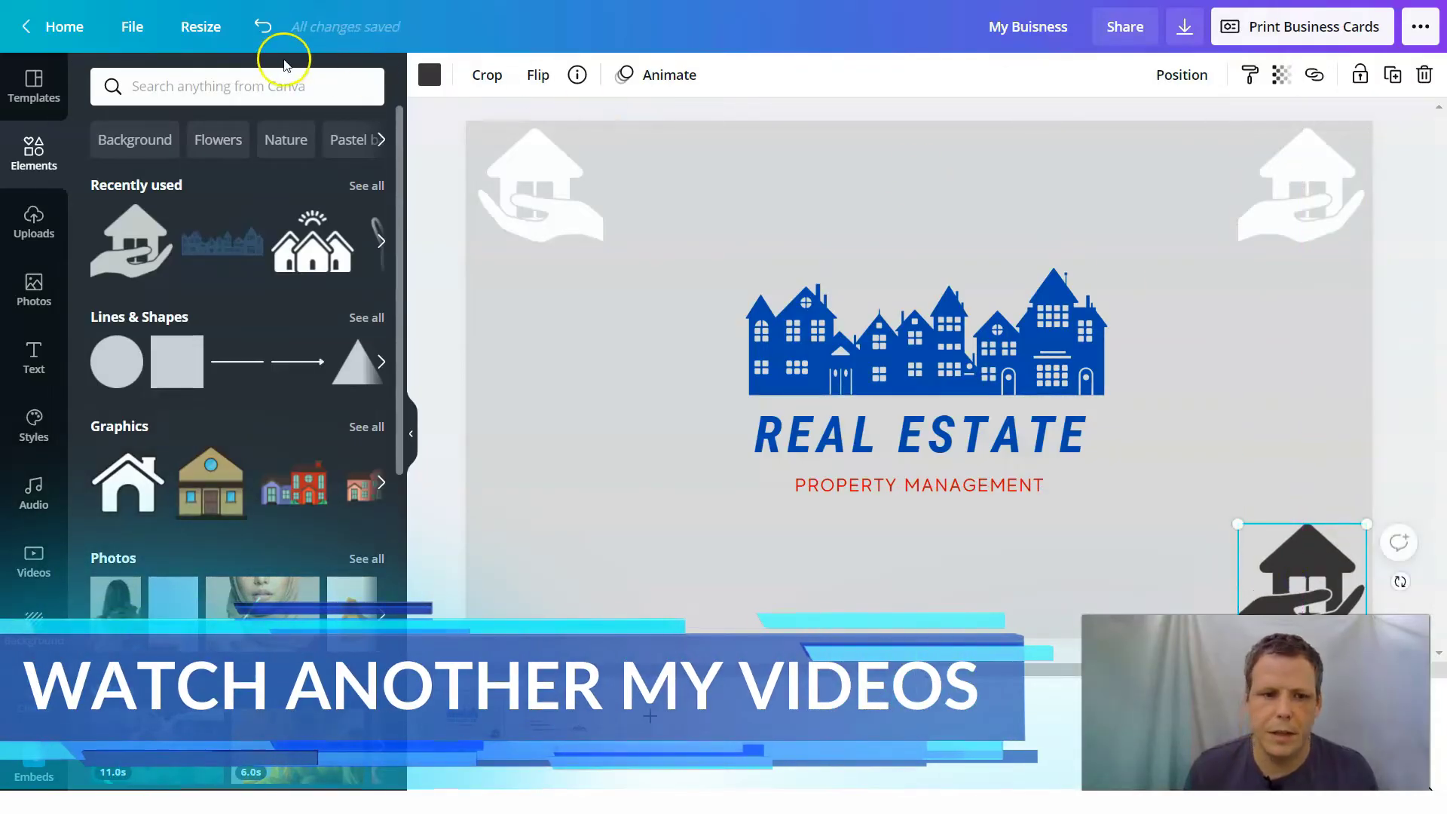
{"action": "left_click_drag", "start_coordinate": [124, 245], "coordinate": [551, 568]}
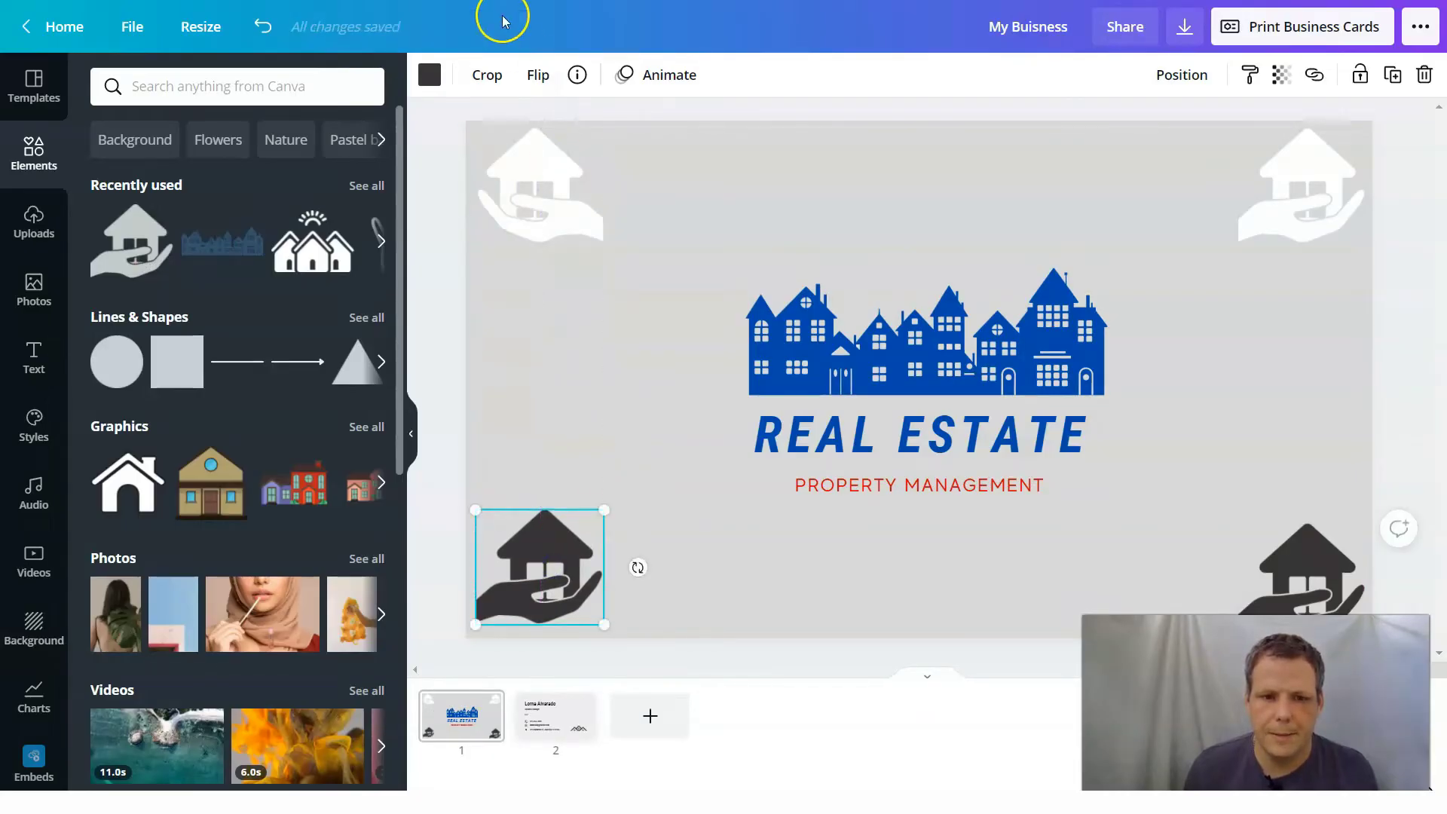
{"action": "left_click", "coordinate": [534, 79]}
{"action": "left_click", "coordinate": [571, 125]}
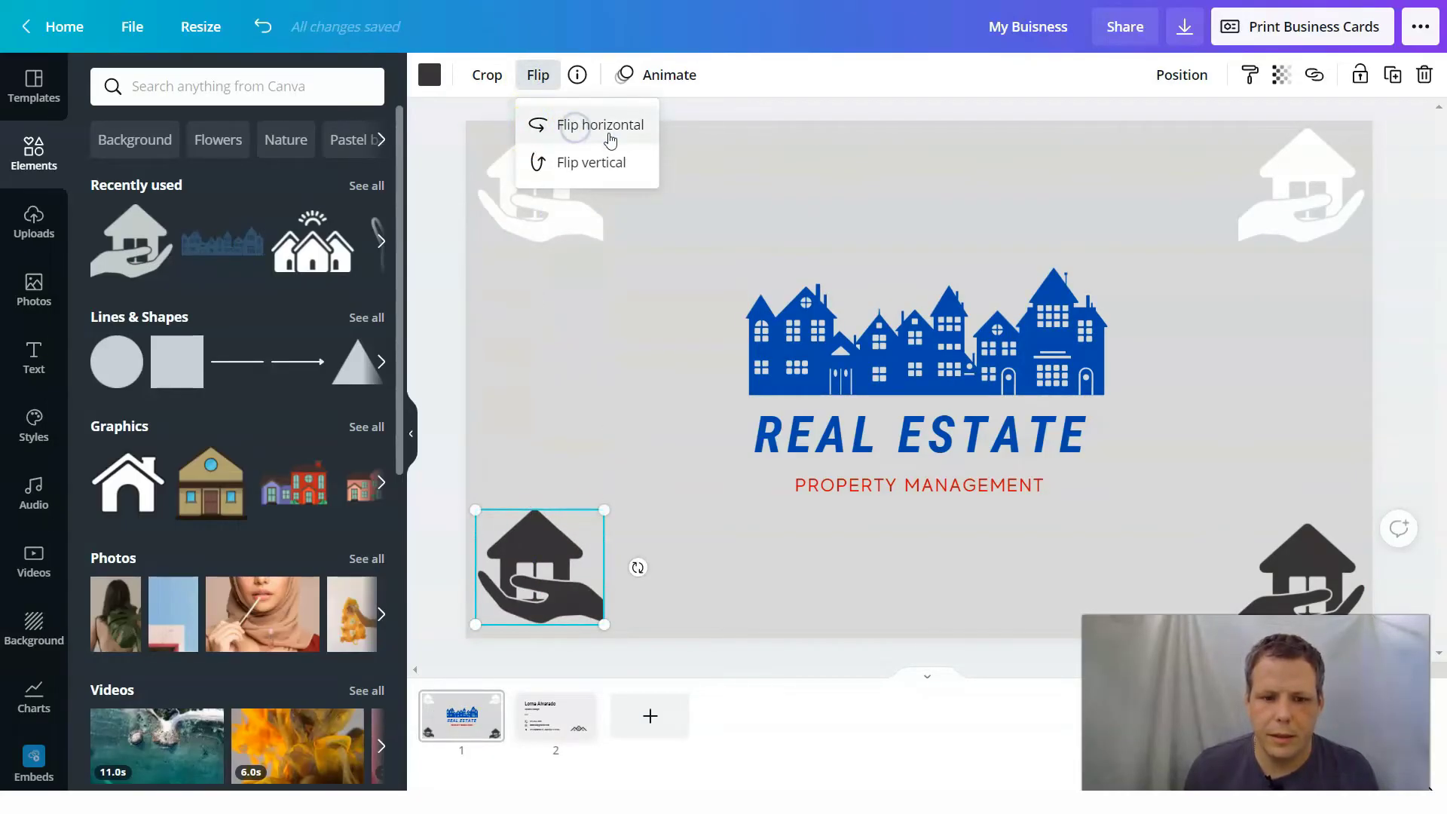
{"action": "left_click", "coordinate": [609, 451]}
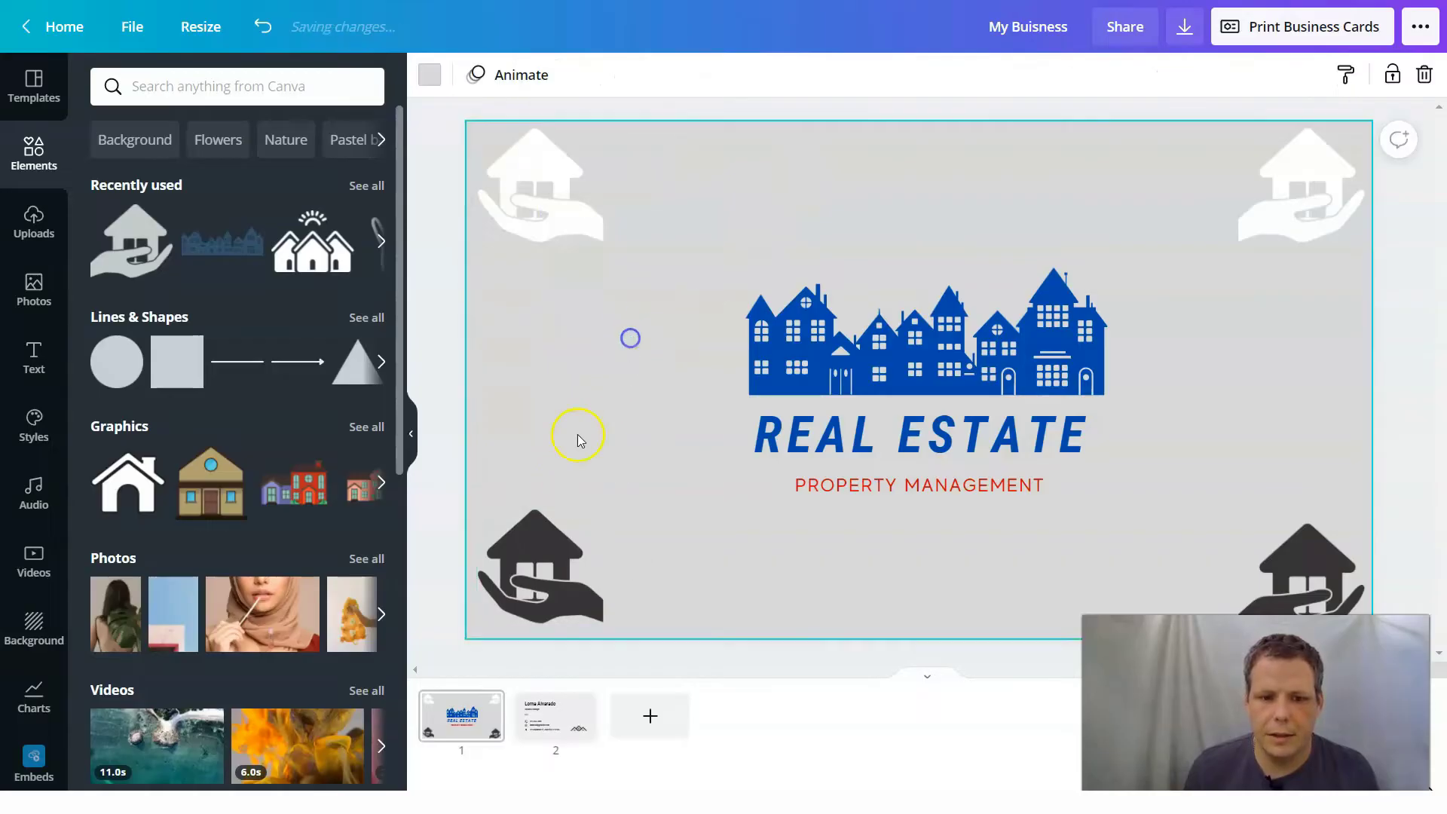
Align the two dark hand-holding-a-house graphics level with each other, with the bottom-right one directly below the white one above it
{"action": "left_click", "coordinate": [549, 564]}
{"action": "left_click_drag", "start_coordinate": [548, 559], "coordinate": [548, 563]}
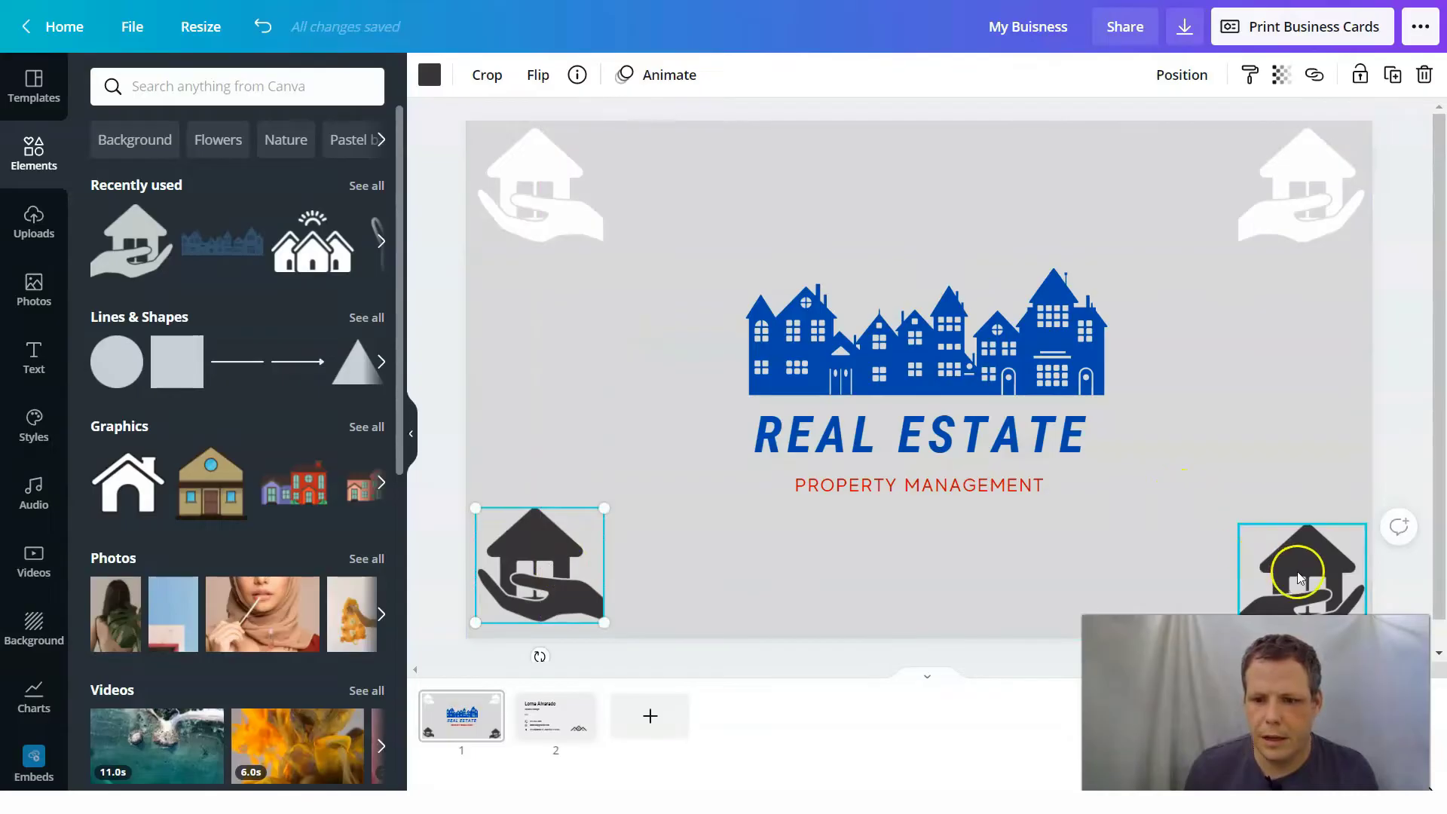
{"action": "mouse_move", "coordinate": [1327, 573]}
{"action": "left_mouse_down"}
{"action": "mouse_move", "coordinate": [1325, 556]}
{"action": "mouse_move", "coordinate": [1317, 582]}
{"action": "mouse_move", "coordinate": [1331, 580]}
{"action": "mouse_move", "coordinate": [1304, 577]}
{"action": "mouse_move", "coordinate": [1318, 574]}
{"action": "mouse_move", "coordinate": [1300, 340]}
{"action": "mouse_move", "coordinate": [1312, 172]}
{"action": "mouse_move", "coordinate": [1335, 259]}
{"action": "mouse_move", "coordinate": [1334, 351]}
{"action": "mouse_move", "coordinate": [1381, 434]}
{"action": "mouse_move", "coordinate": [1379, 527]}
{"action": "mouse_move", "coordinate": [1324, 581]}
{"action": "mouse_move", "coordinate": [1318, 561]}
{"action": "left_mouse_up"}
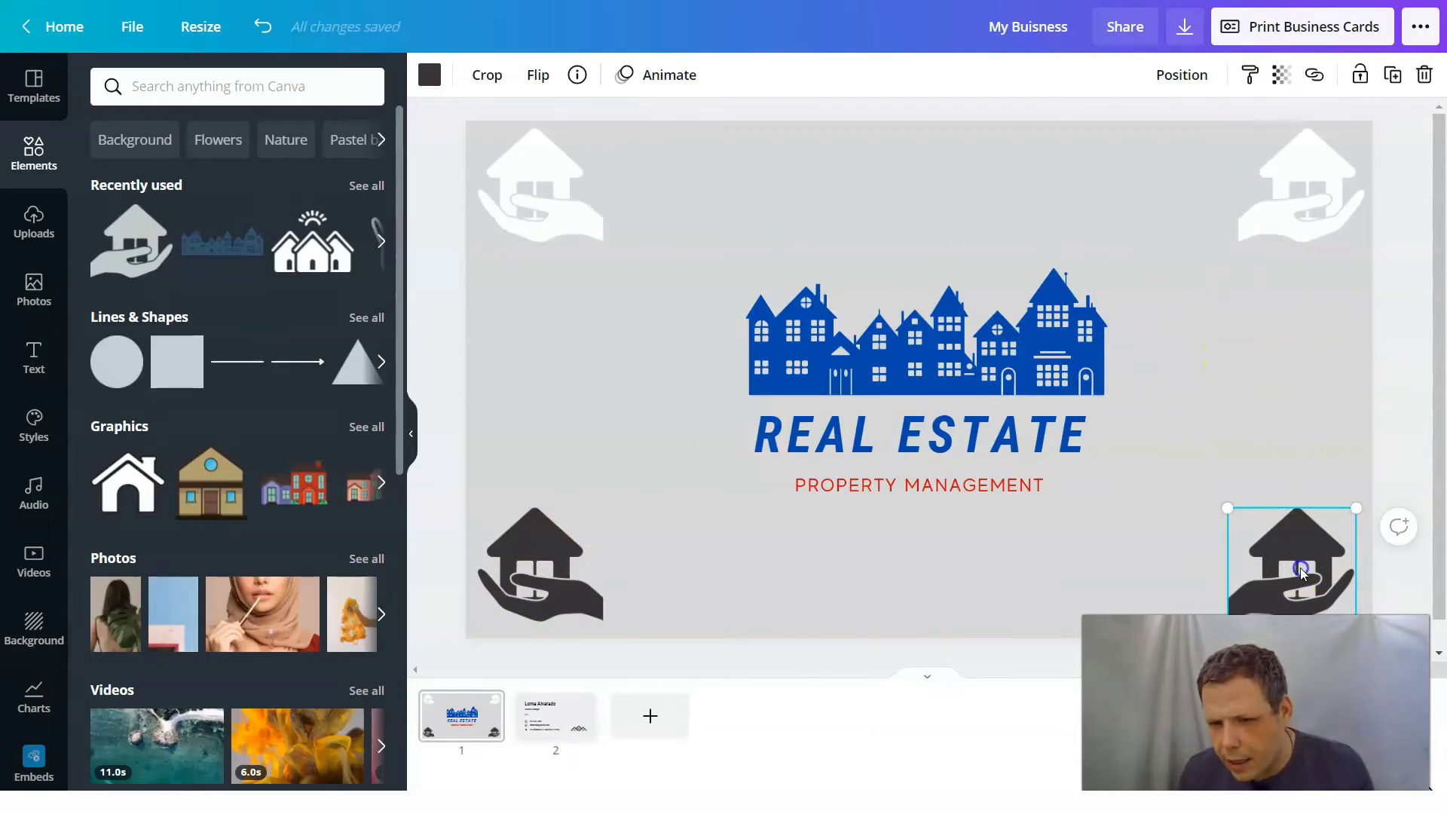
{"action": "left_click_drag", "start_coordinate": [1306, 567], "coordinate": [1308, 566]}
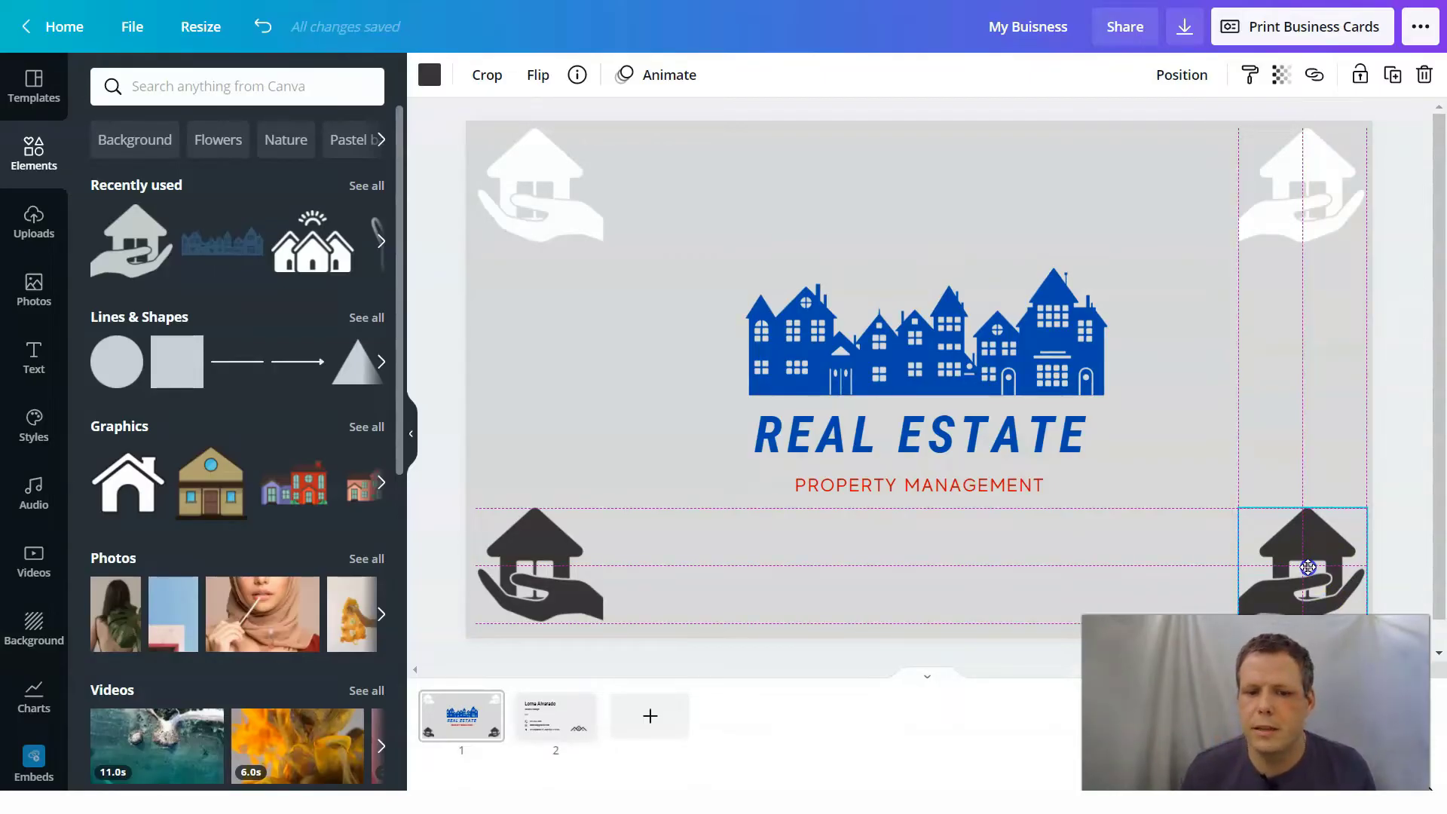
{"action": "left_click_drag", "start_coordinate": [1309, 566], "coordinate": [1309, 567]}
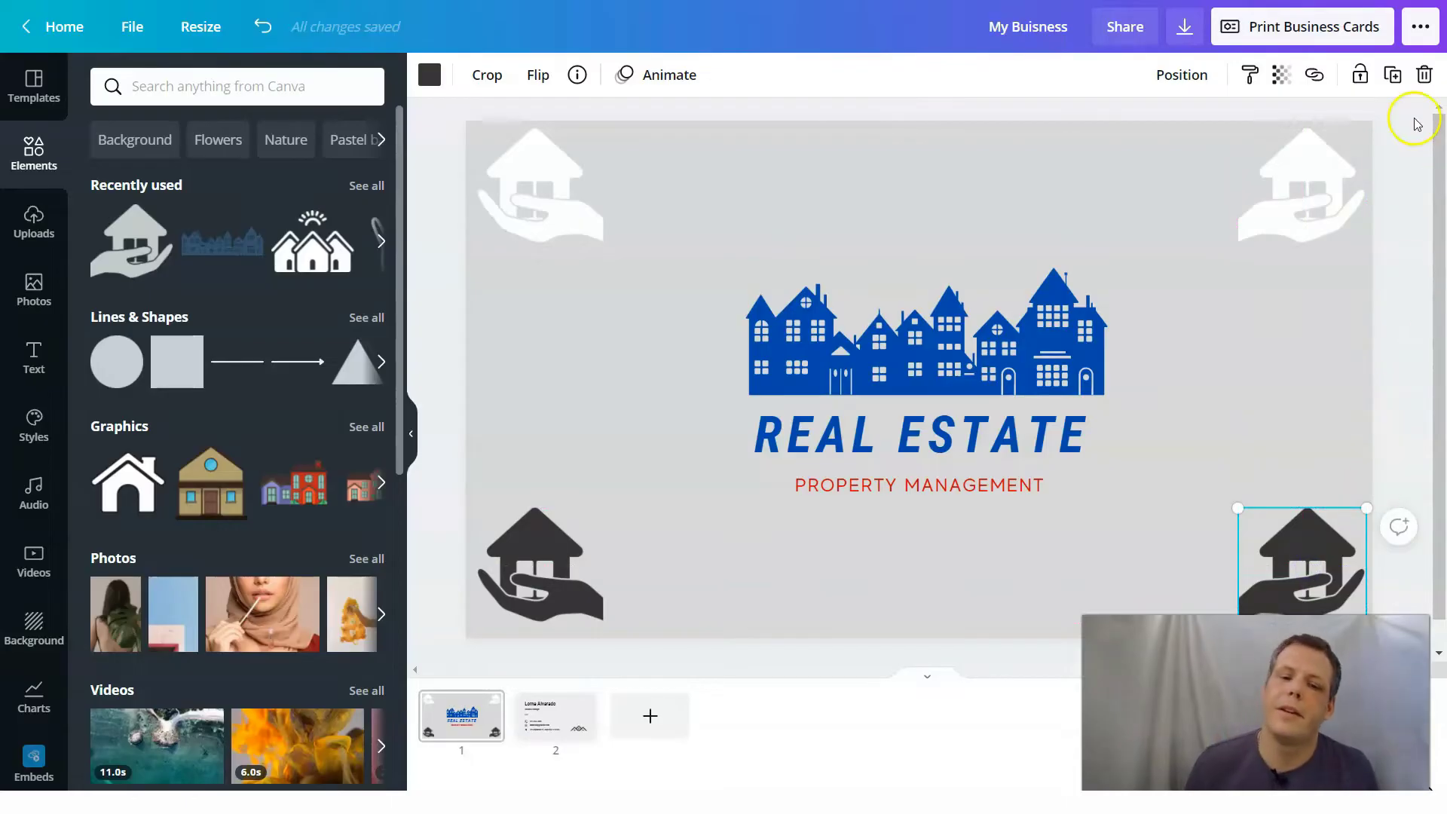
Try flipping the card's bottom-right hand-holding-a-house graphic vertically, and reverse the flip
{"action": "left_click", "coordinate": [538, 74]}
{"action": "left_click", "coordinate": [584, 176]}
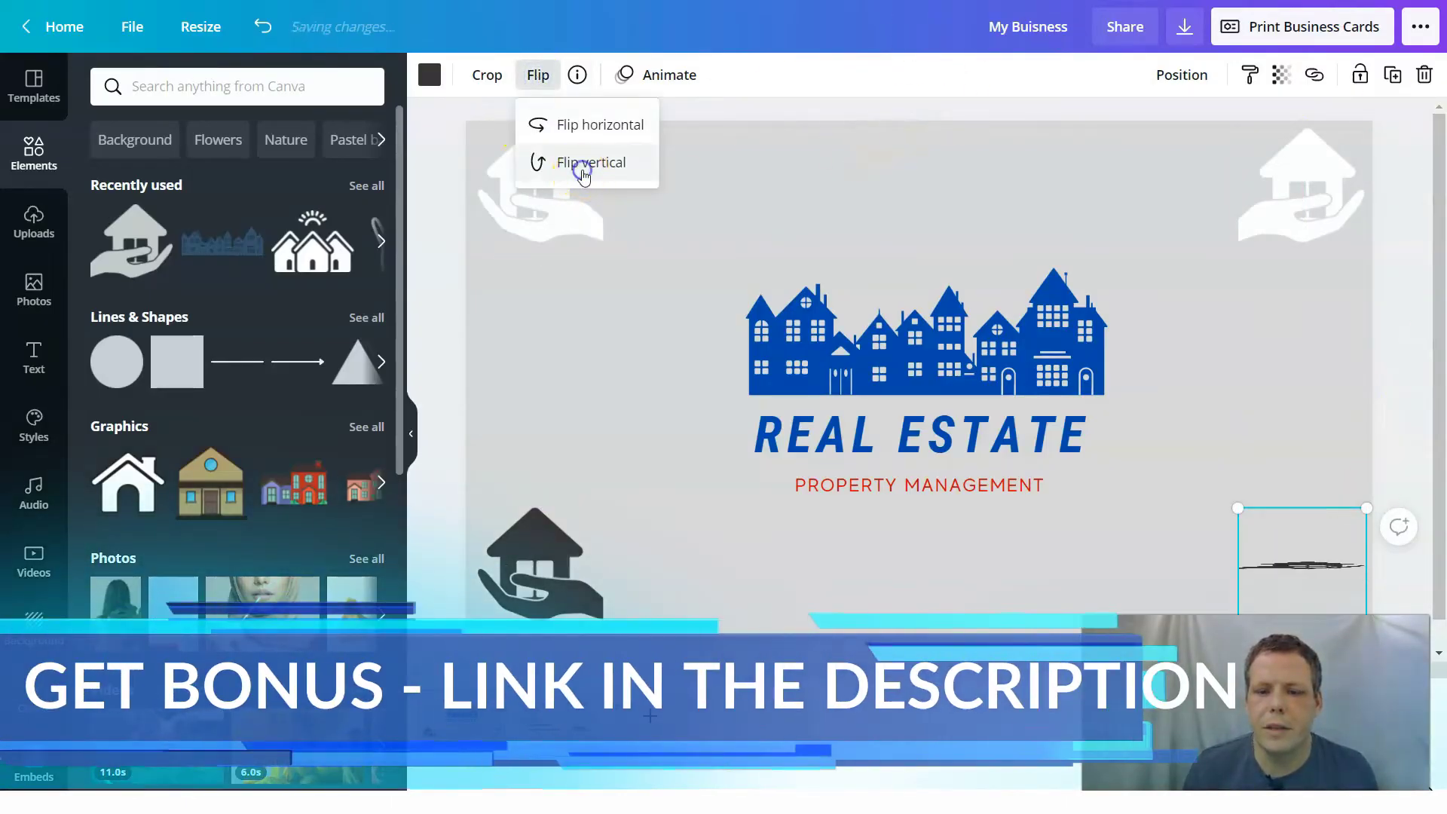
{"action": "left_click", "coordinate": [583, 170]}
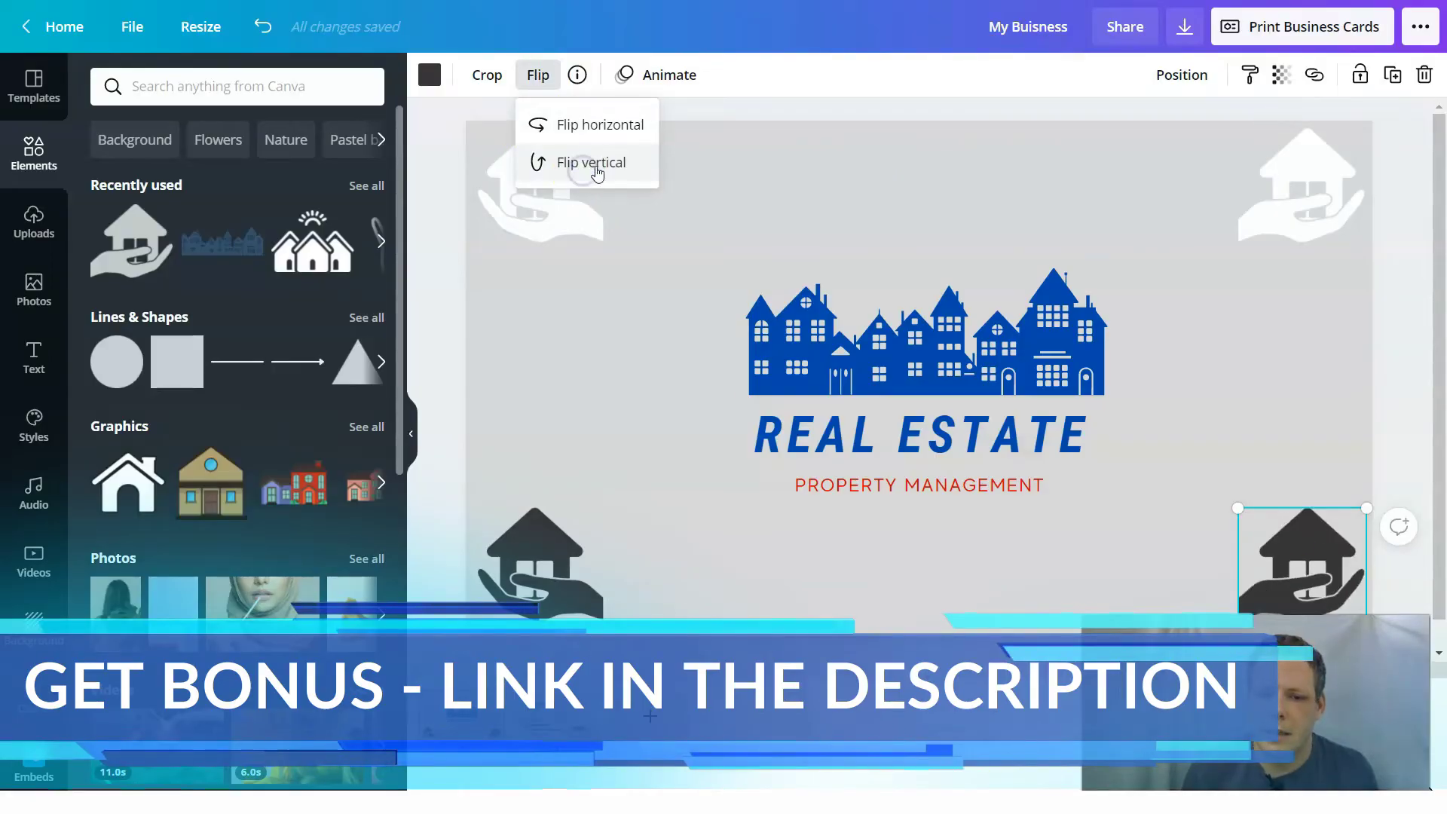
{"action": "left_click", "coordinate": [1215, 369]}
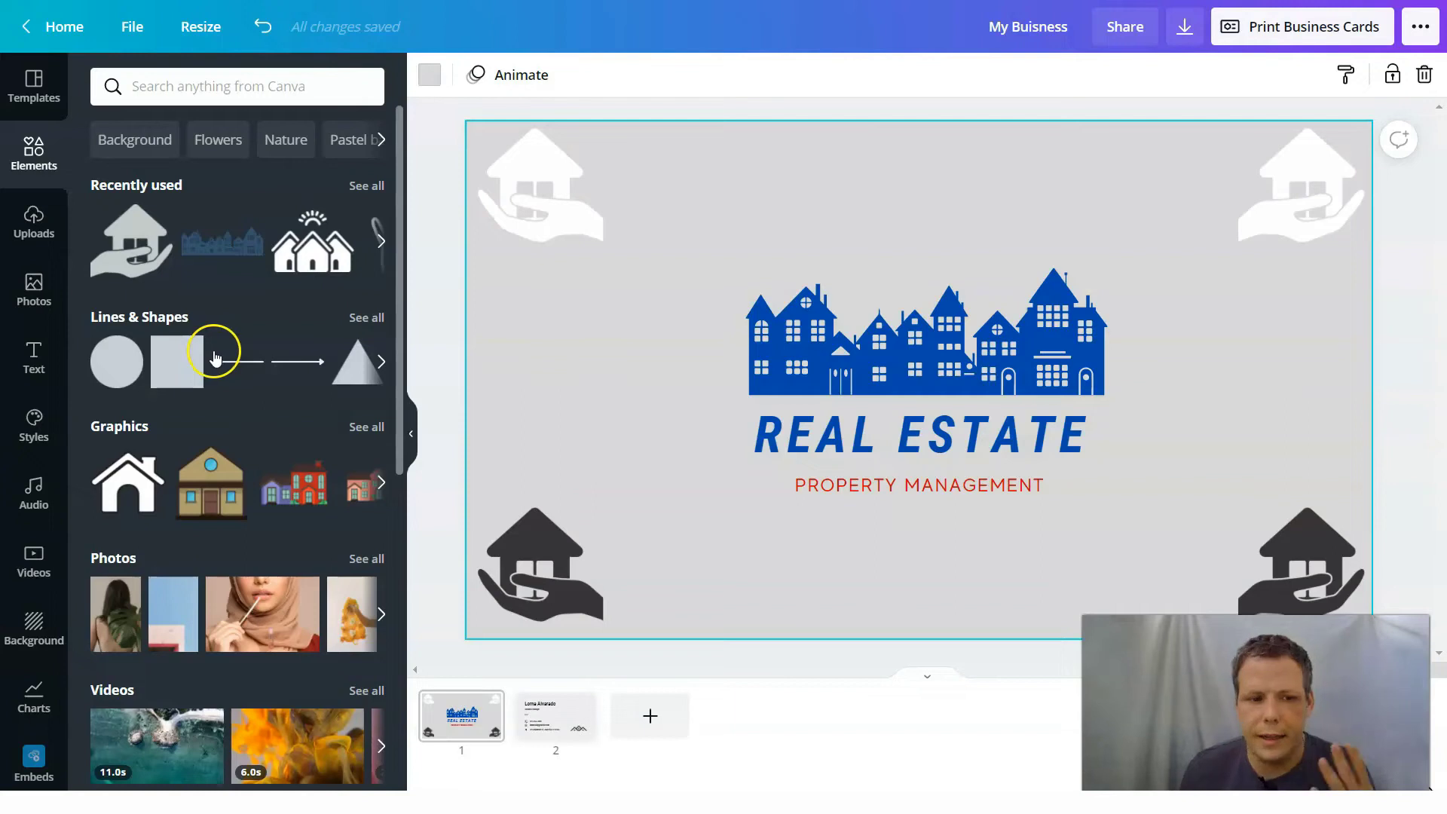
Search the elements for houses and place the solid single-house graphic with a chimney over the middle of the blue houses
{"action": "scroll", "coordinate": [216, 353], "scroll_direction": "down", "scroll_amount": 1}
{"action": "scroll", "coordinate": [248, 483], "scroll_direction": "down", "scroll_amount": 5}
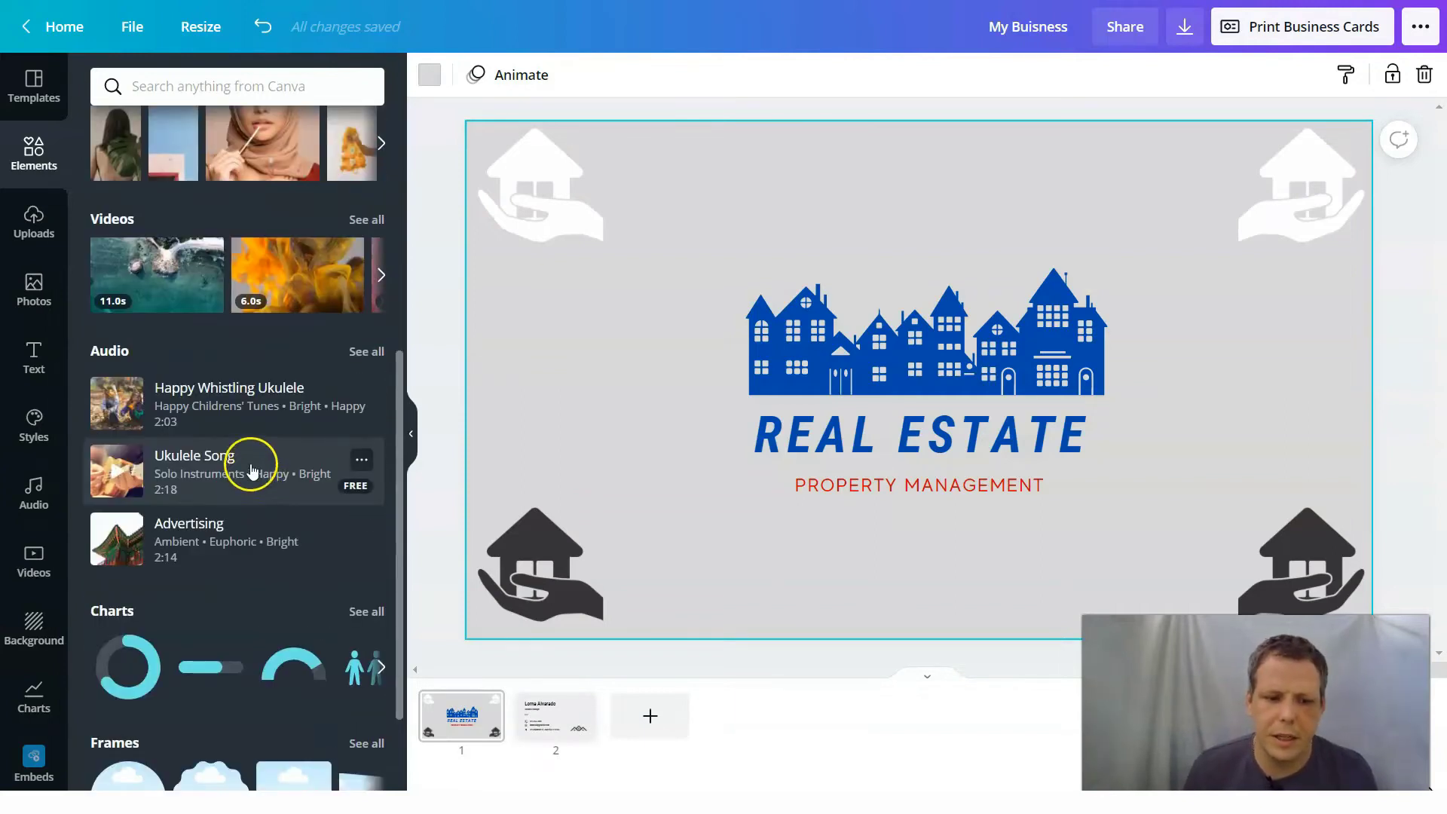
{"action": "left_click", "coordinate": [188, 87]}
{"action": "left_click", "coordinate": [151, 170]}
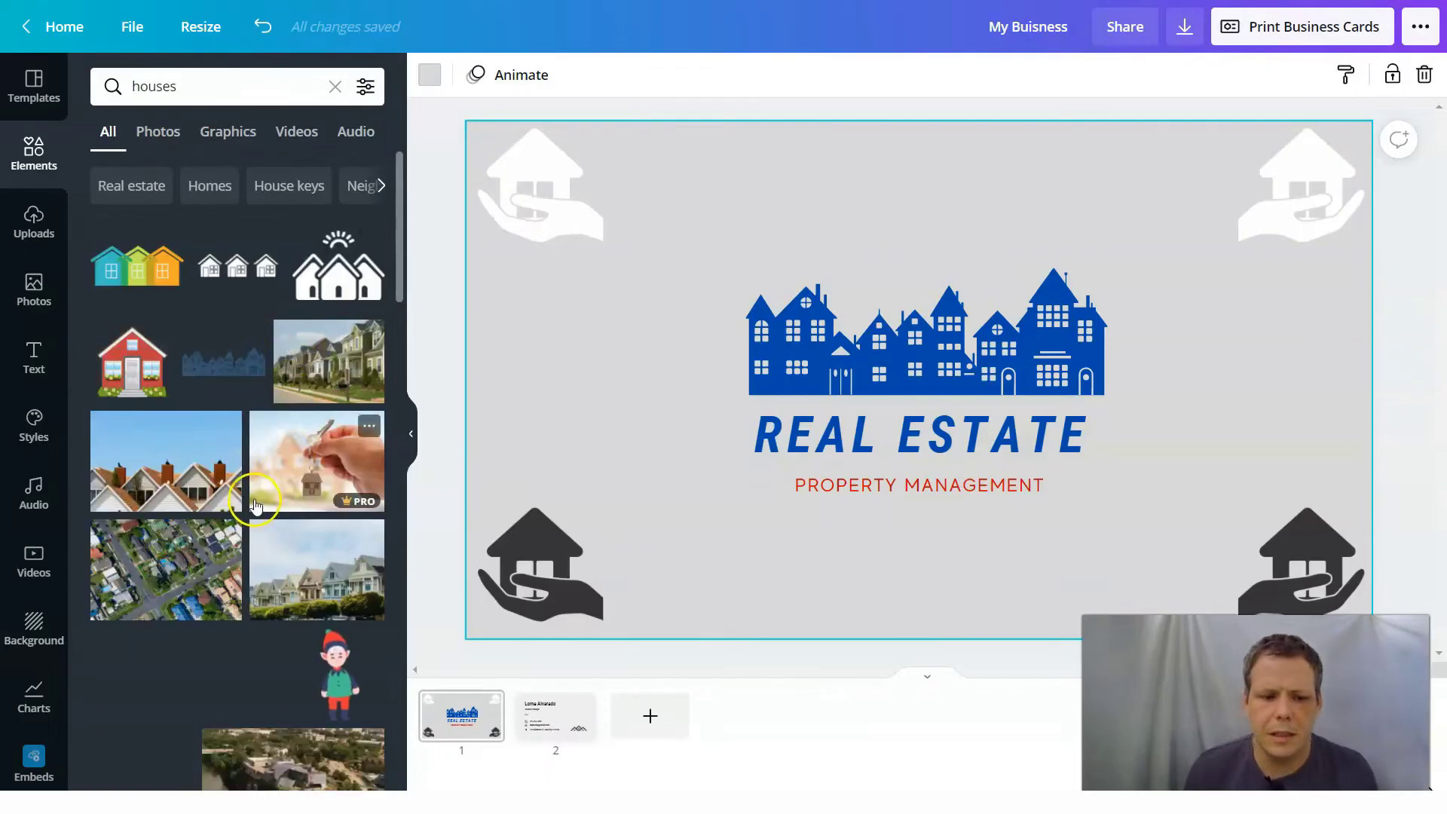
{"action": "scroll", "coordinate": [255, 485], "scroll_direction": "down", "scroll_amount": 8}
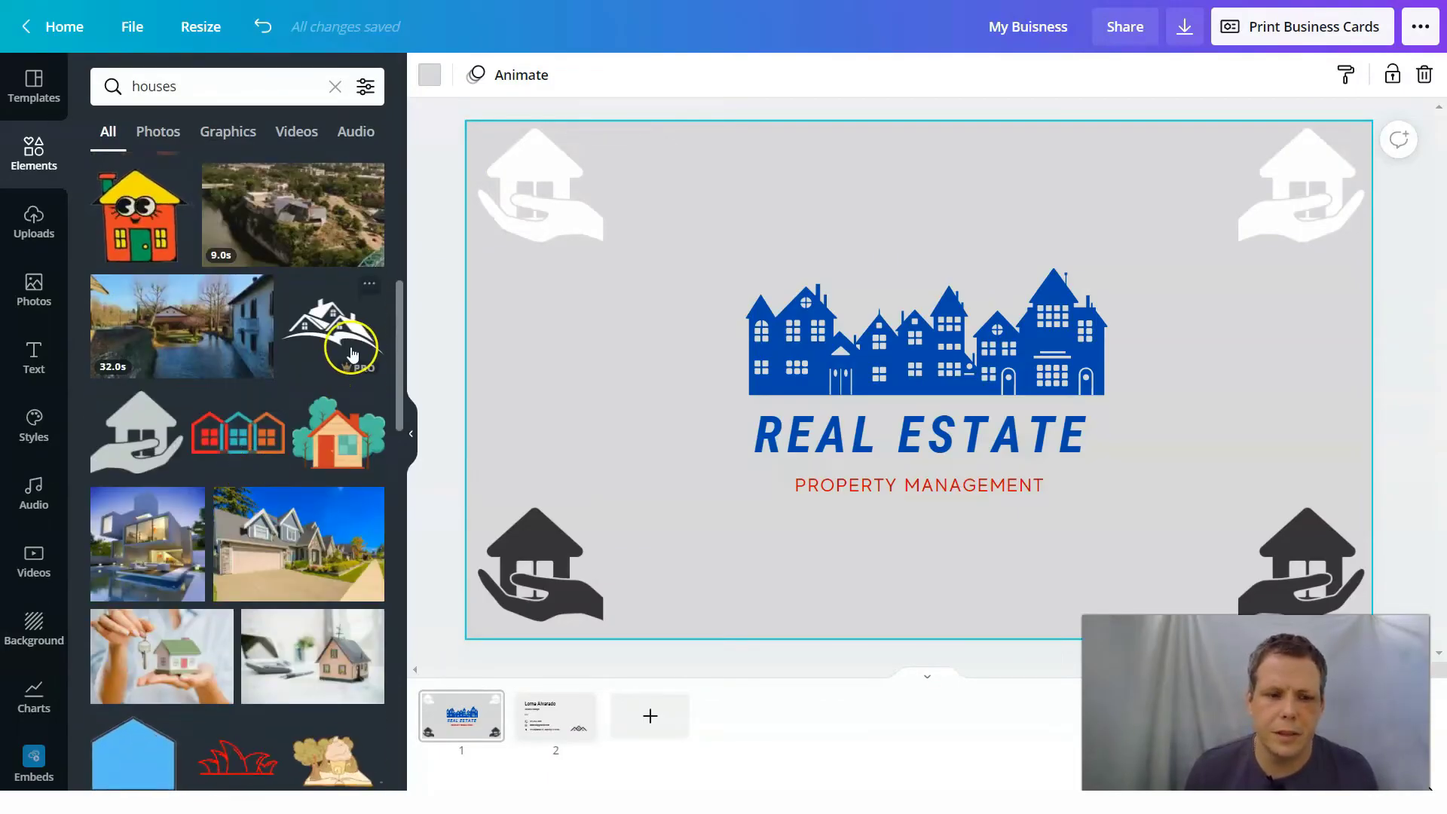
{"action": "scroll", "coordinate": [229, 586], "scroll_direction": "down", "scroll_amount": 3}
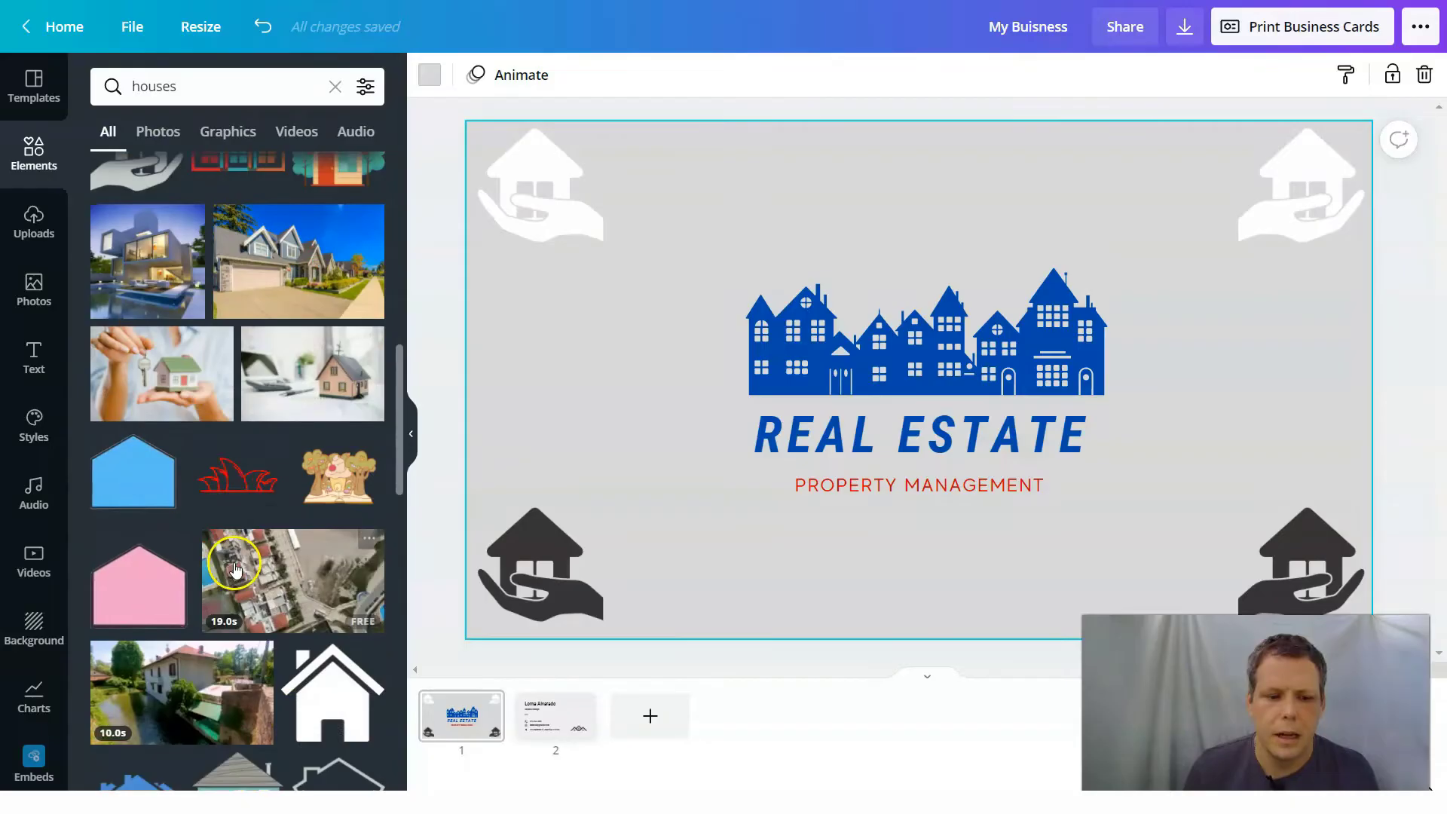
{"action": "scroll", "coordinate": [239, 590], "scroll_direction": "down", "scroll_amount": 3}
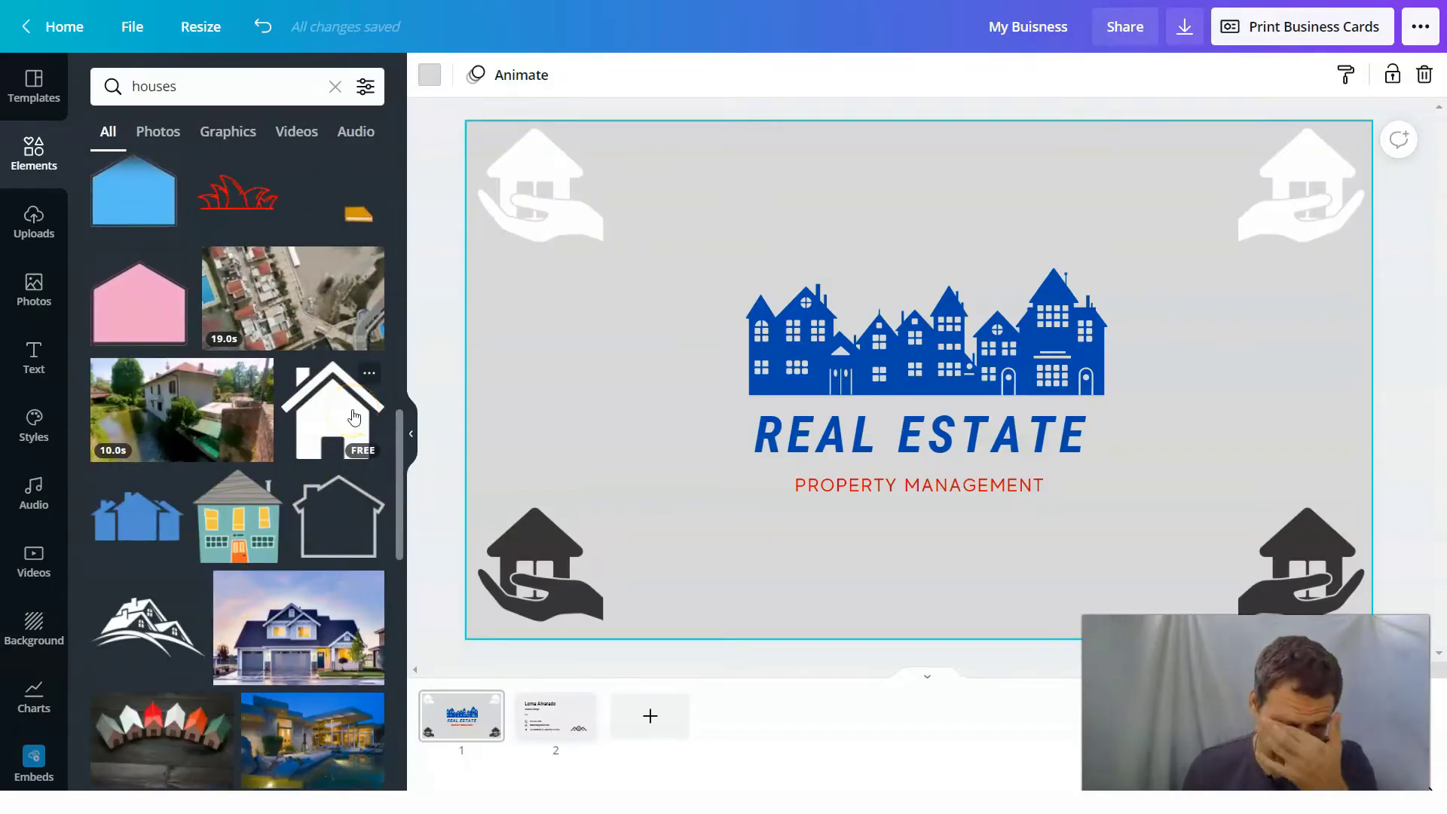
{"action": "left_click_drag", "start_coordinate": [349, 414], "coordinate": [738, 295]}
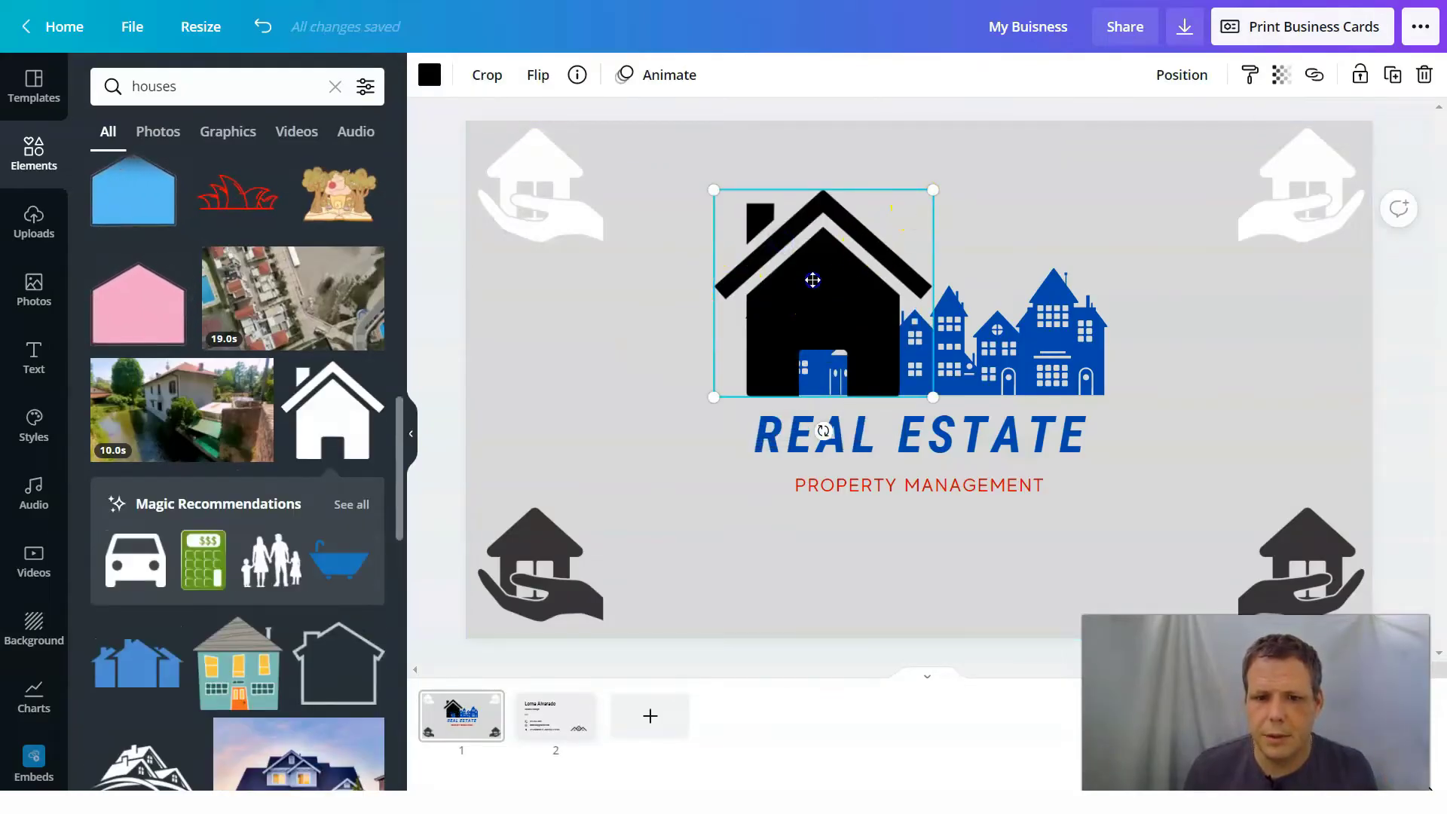
{"action": "left_click_drag", "start_coordinate": [812, 277], "coordinate": [916, 257]}
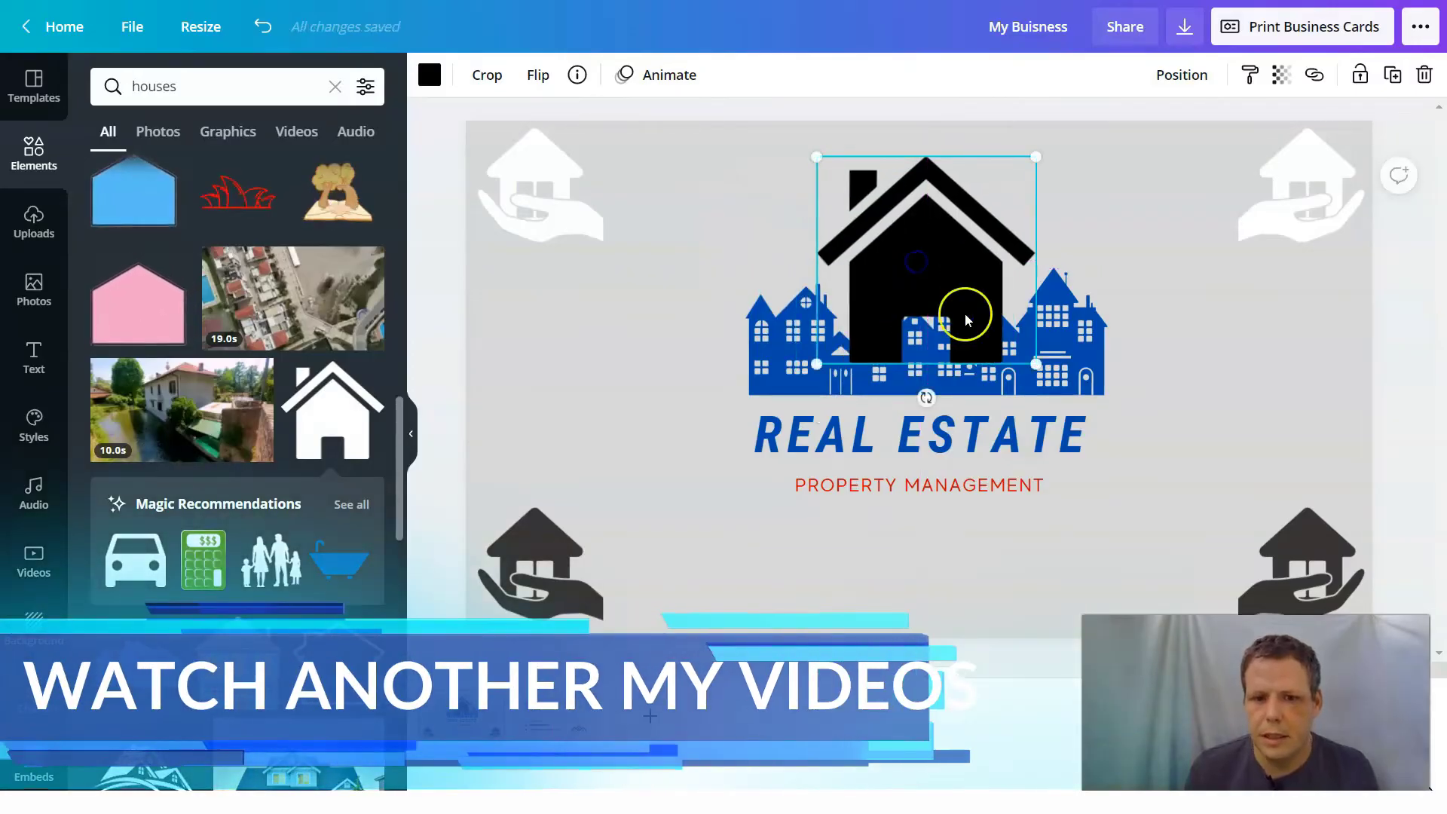
Send the large single-house graphic backward behind the blue houses and recolor it white
{"action": "right_click", "coordinate": [909, 284]}
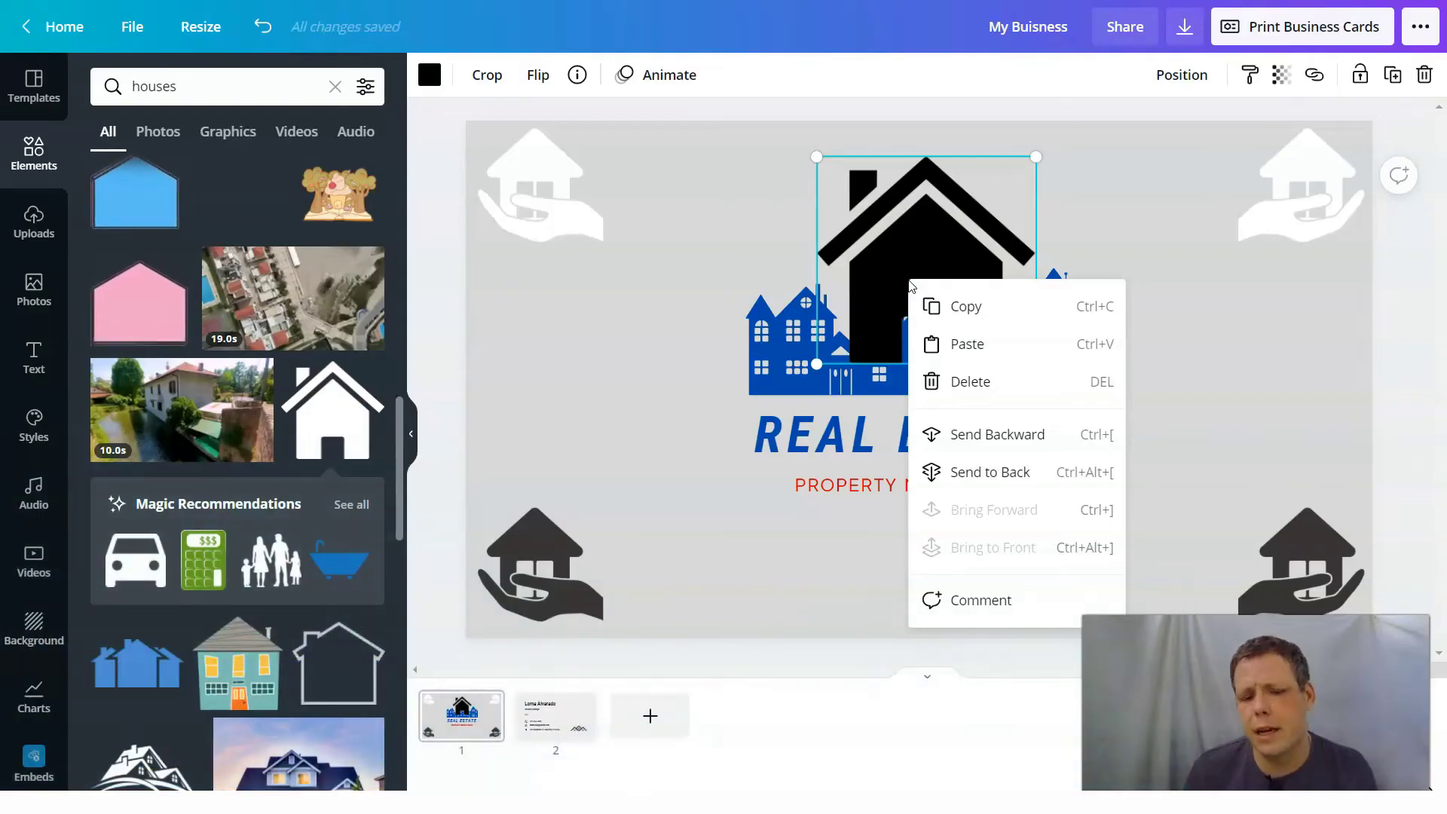
{"action": "left_click", "coordinate": [1008, 433]}
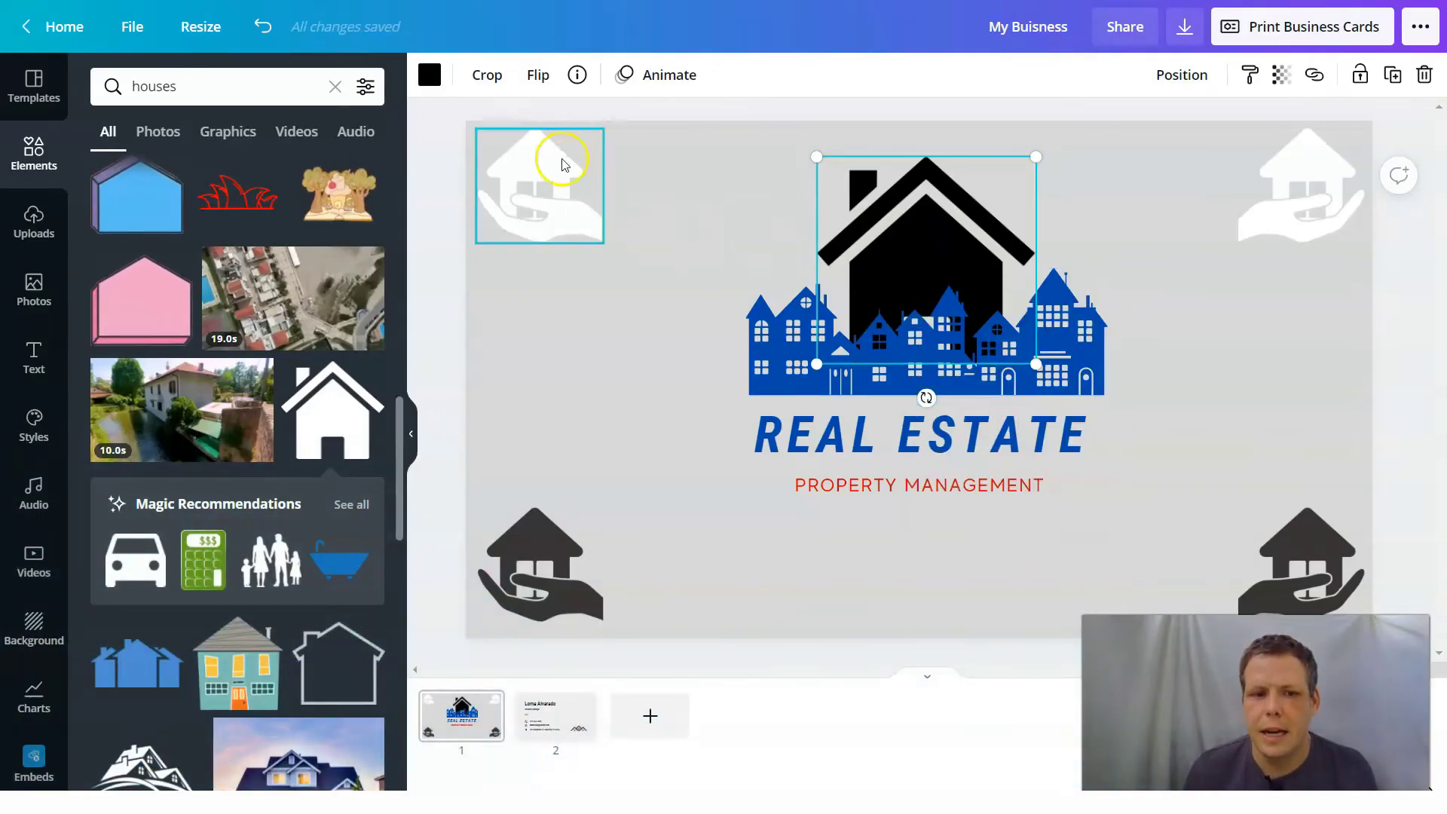
{"action": "left_click", "coordinate": [431, 76]}
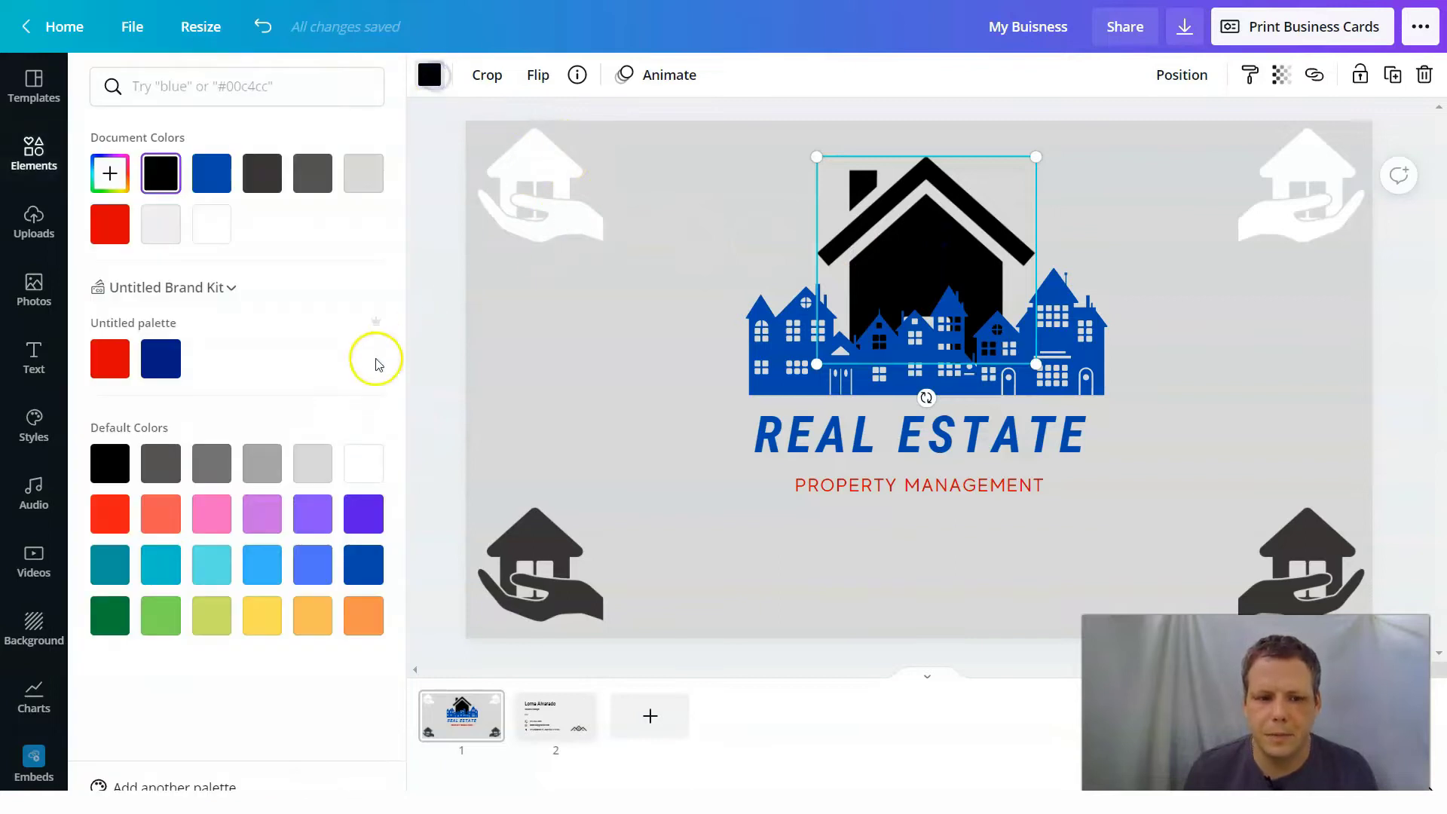
{"action": "left_click", "coordinate": [360, 465]}
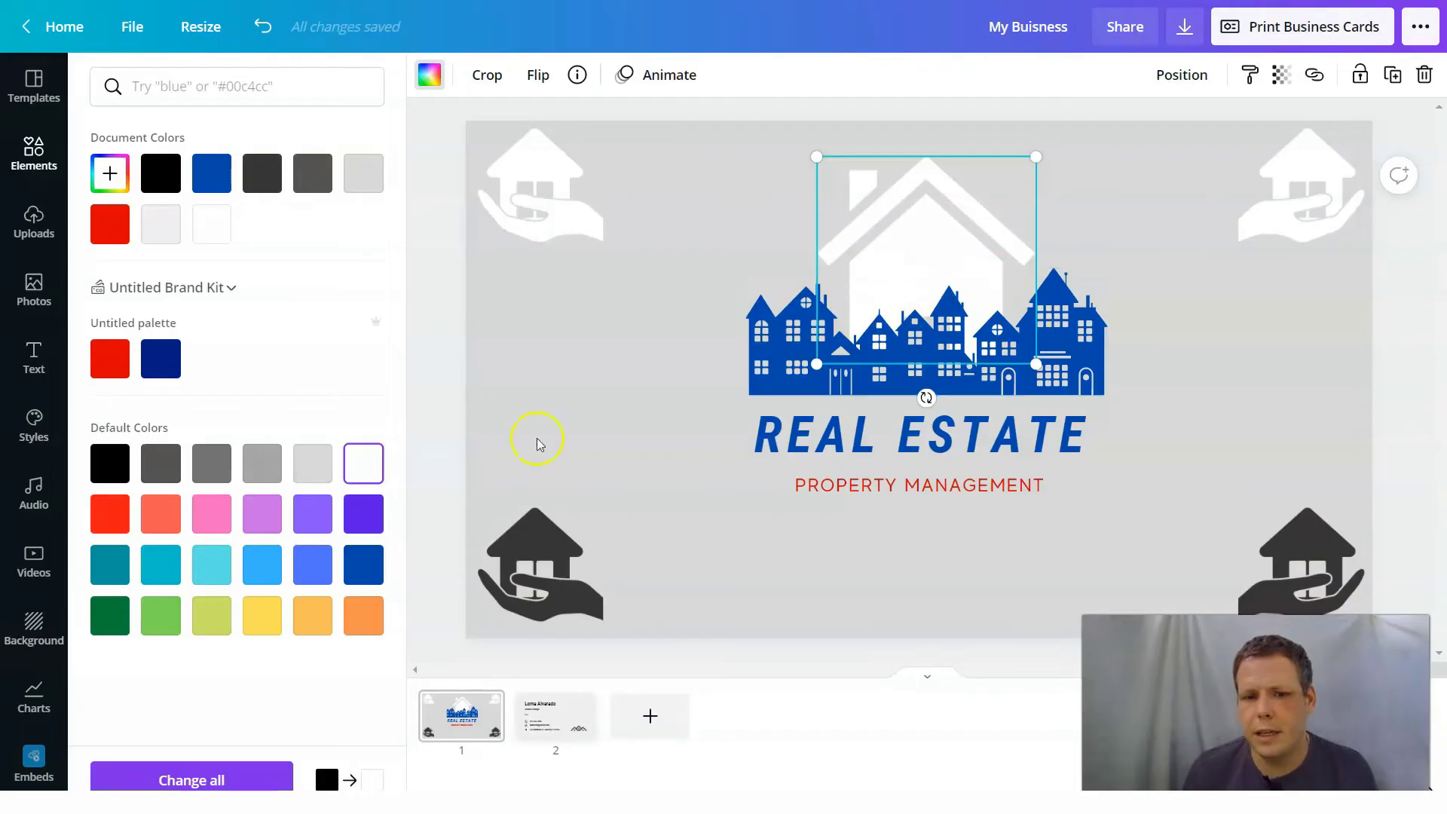
{"action": "left_click", "coordinate": [601, 375]}
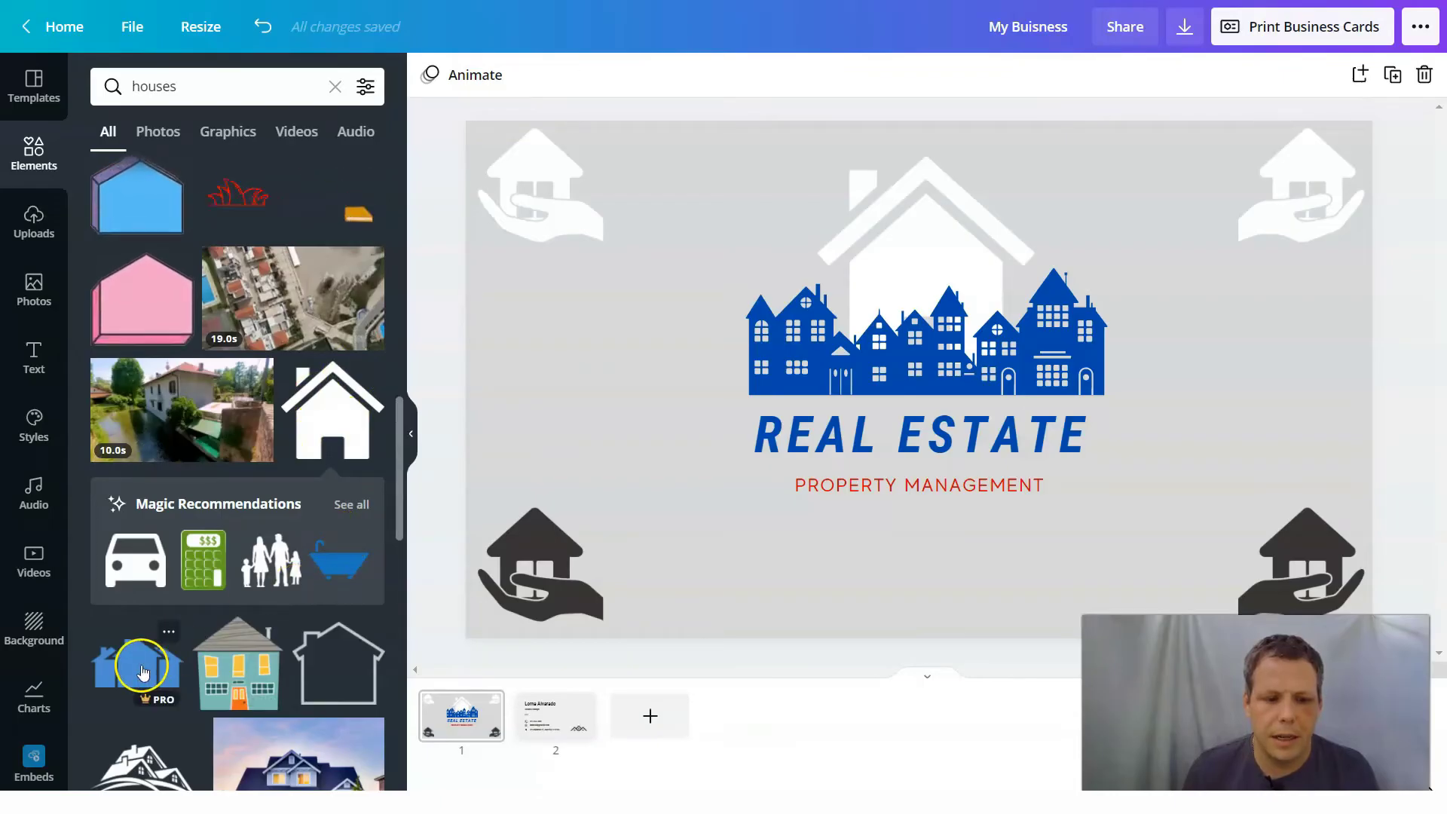
Add the light blue three-house silhouette overlapping the left end of the blue houses, and send it backward behind them
{"action": "left_click_drag", "start_coordinate": [143, 671], "coordinate": [607, 260]}
{"action": "left_click_drag", "start_coordinate": [891, 220], "coordinate": [730, 333]}
{"action": "left_click_drag", "start_coordinate": [665, 366], "coordinate": [704, 355]}
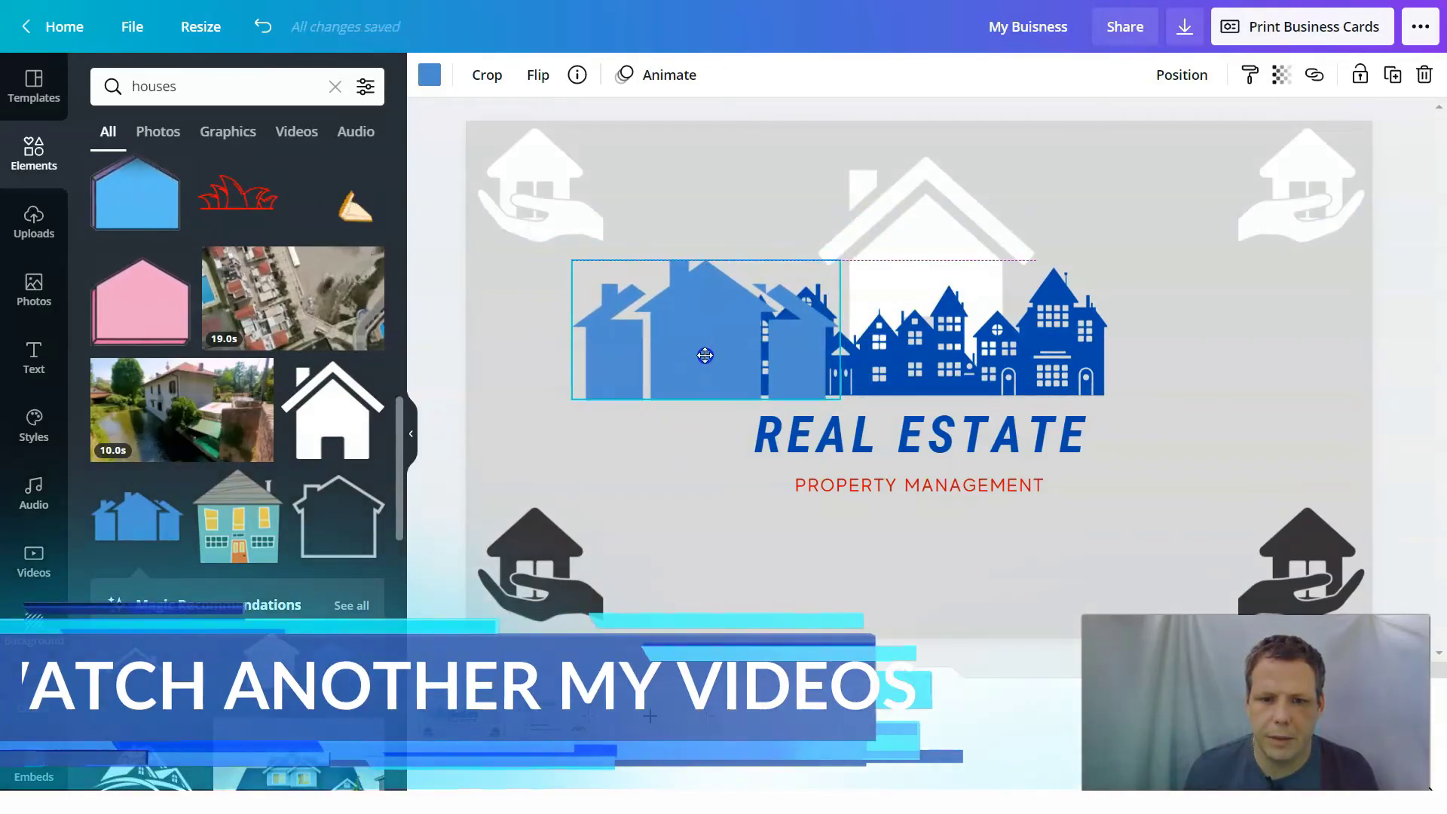
{"action": "right_click", "coordinate": [704, 355]}
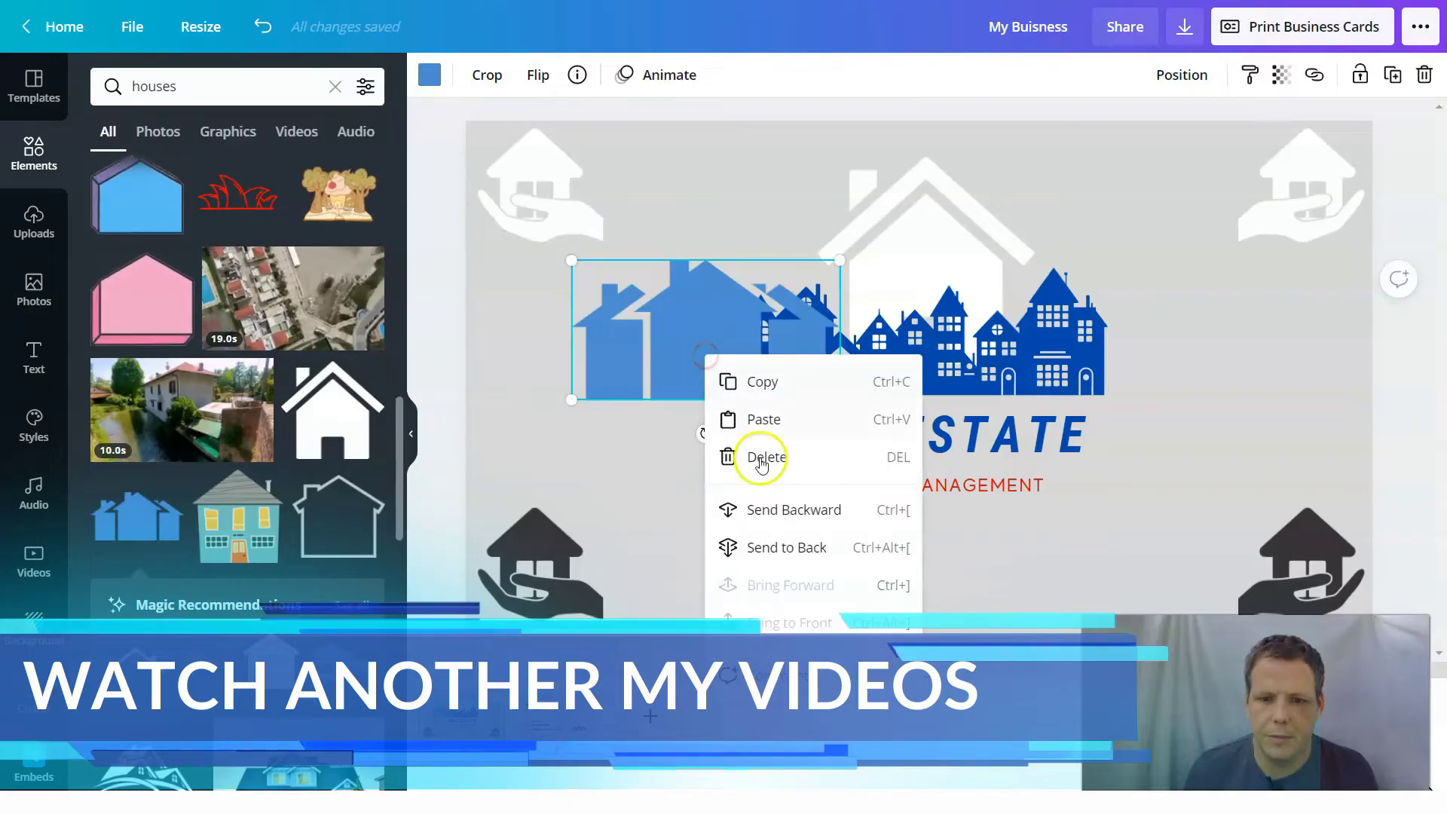
{"action": "left_click", "coordinate": [765, 511]}
Add a second three-house silhouette overlapping the right end of the blue houses, and send it backward behind them
{"action": "left_click_drag", "start_coordinate": [89, 551], "coordinate": [1052, 315]}
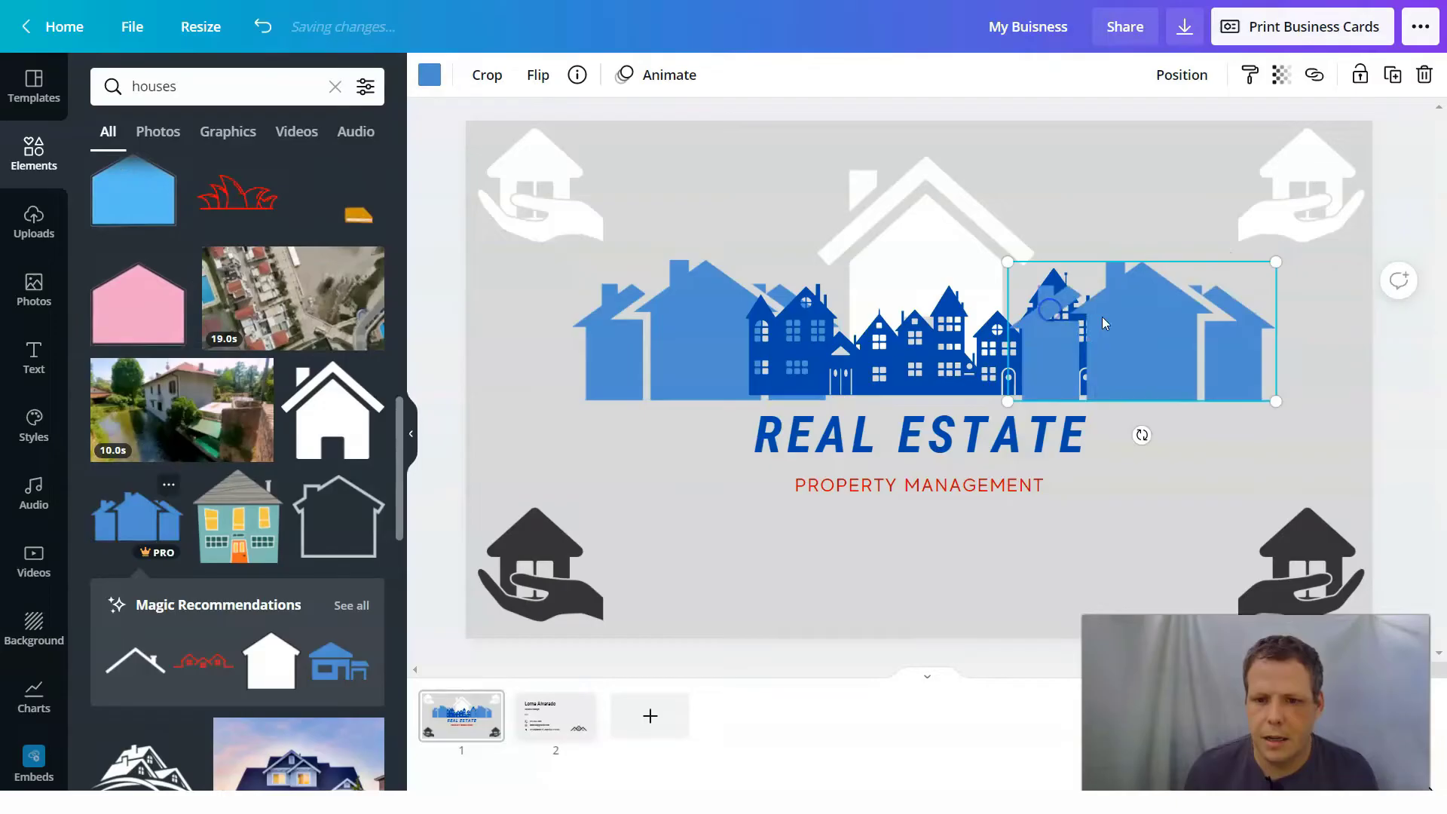
{"action": "right_click", "coordinate": [1117, 317]}
{"action": "left_click", "coordinate": [1182, 472]}
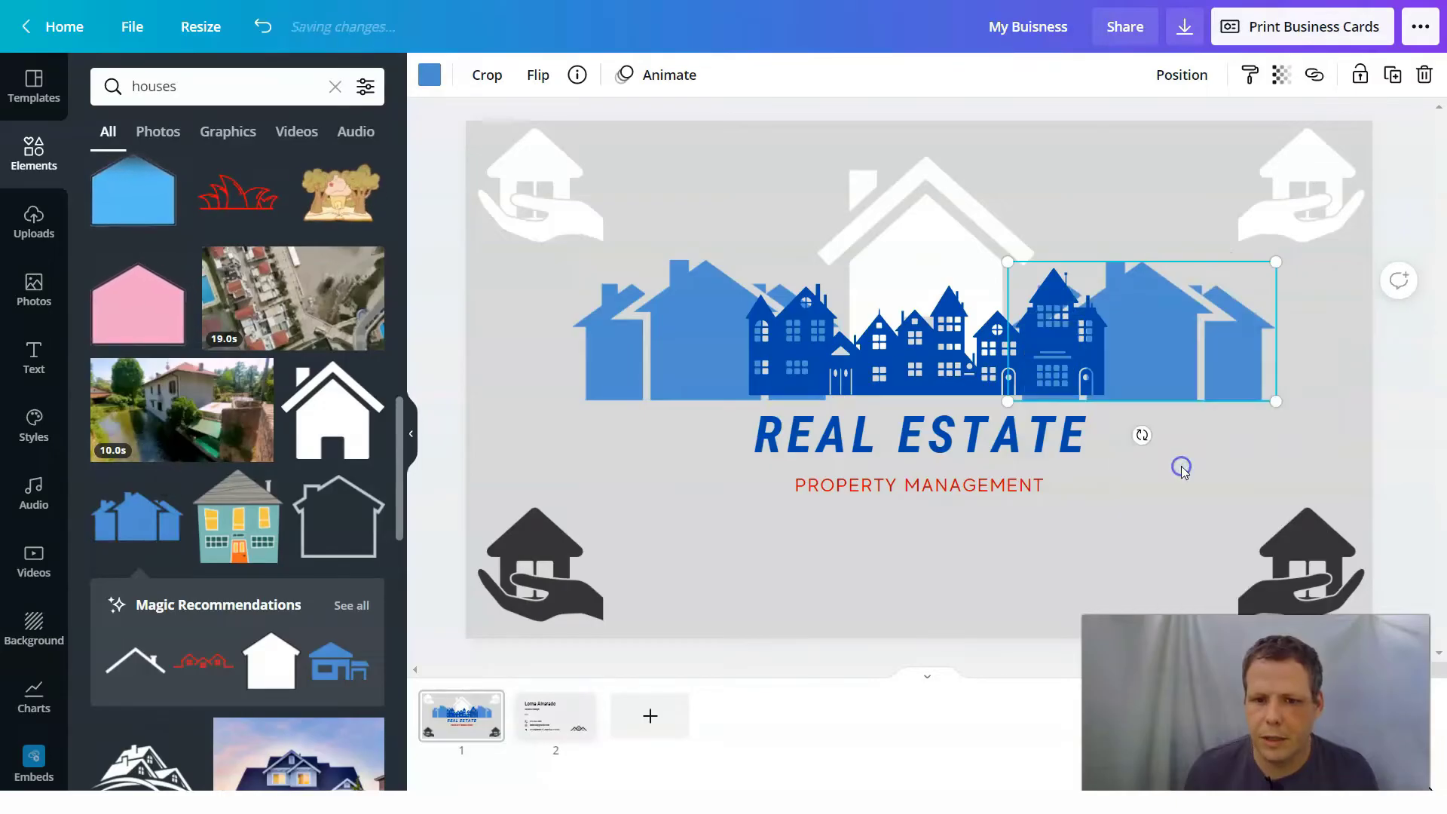
Recolor the three-house silhouette on the left of the blue houses with the dark grey document color
{"action": "left_click", "coordinate": [691, 348]}
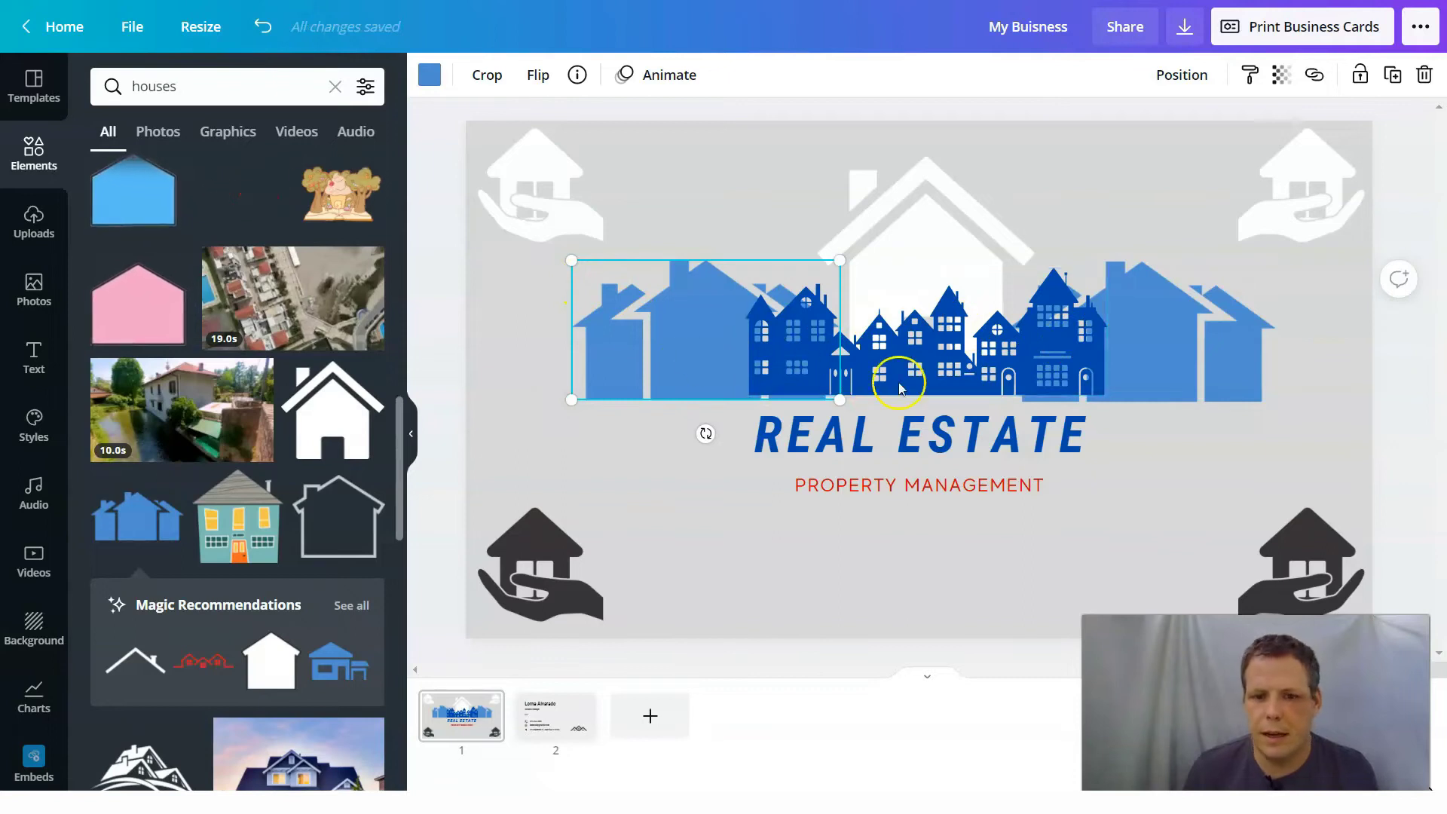
{"action": "right_click", "coordinate": [690, 348]}
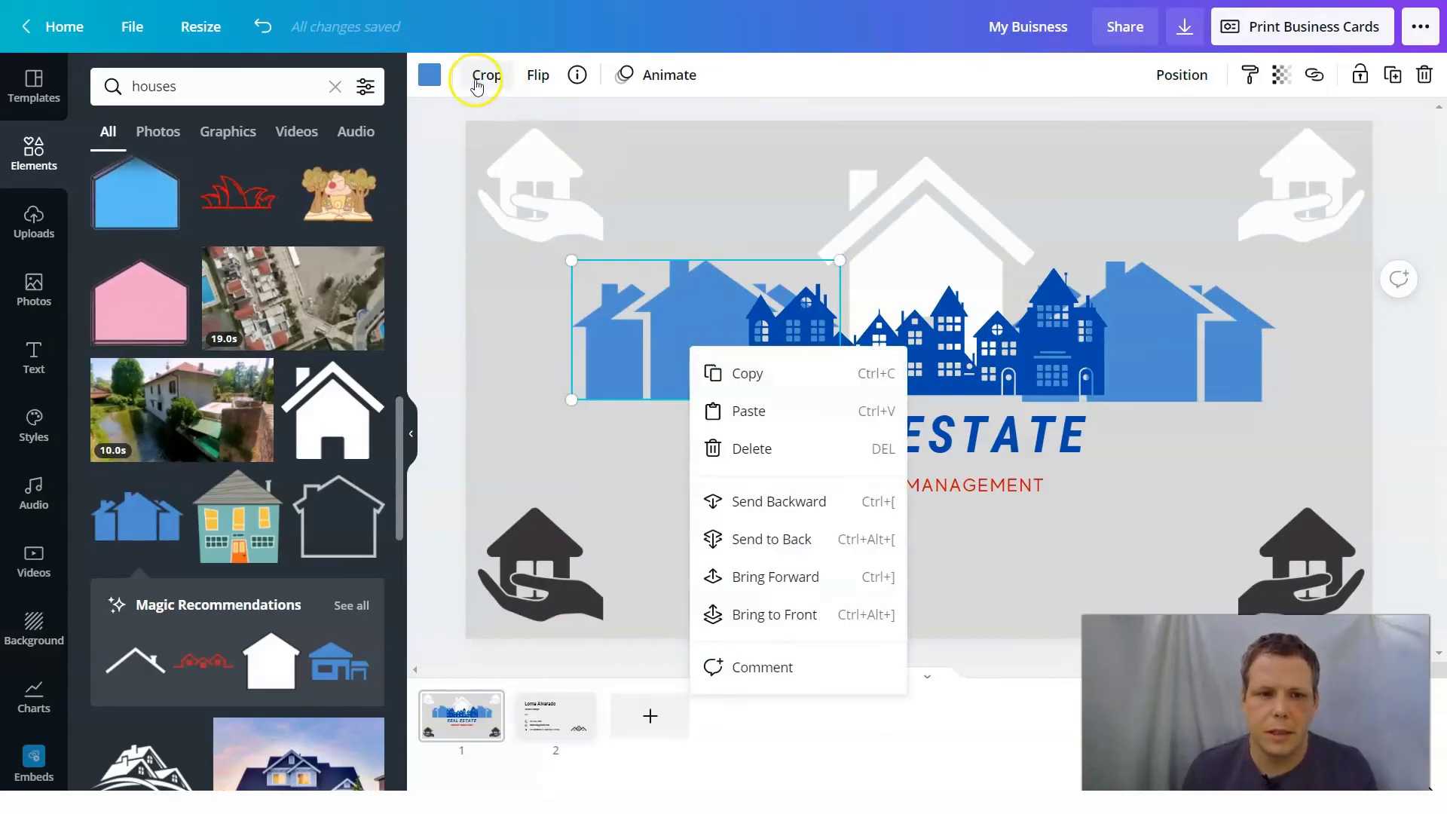
{"action": "left_click", "coordinate": [432, 76]}
{"action": "left_click", "coordinate": [262, 188]}
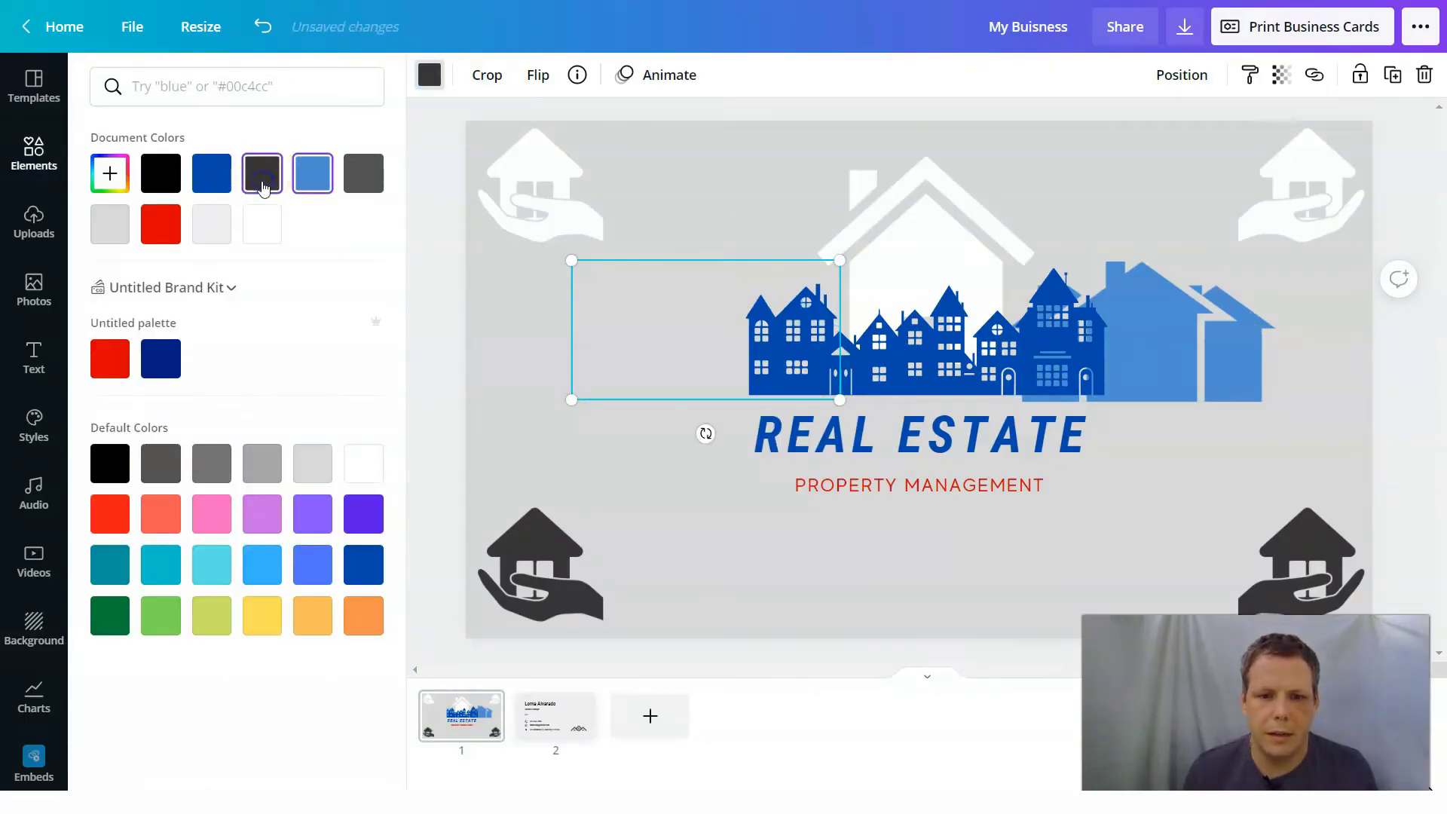
Recolor the three-house silhouette on the right of the blue houses with the black document color
{"action": "right_click", "coordinate": [1157, 357]}
{"action": "left_click", "coordinate": [1147, 327]}
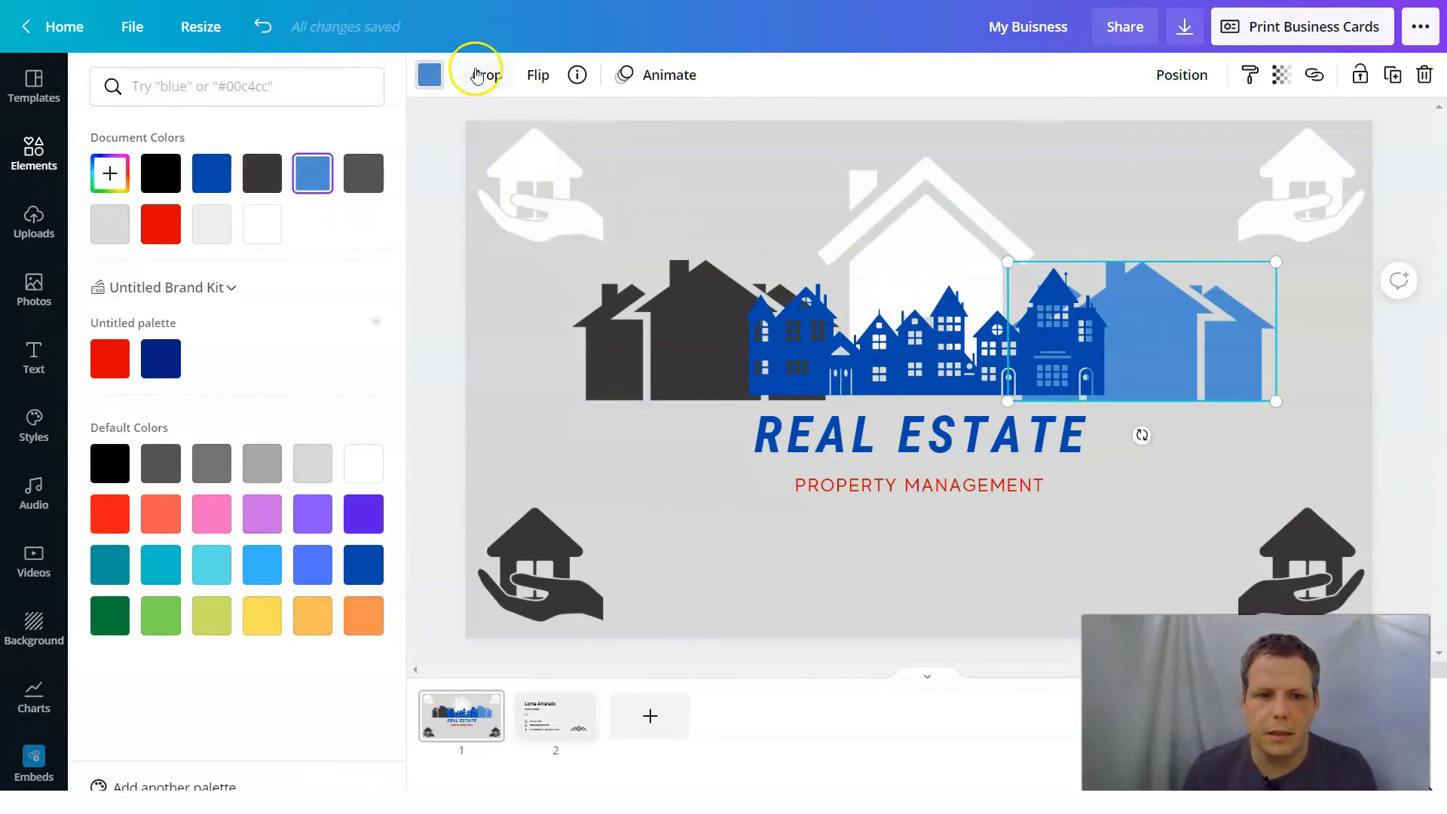
{"action": "left_click", "coordinate": [422, 85]}
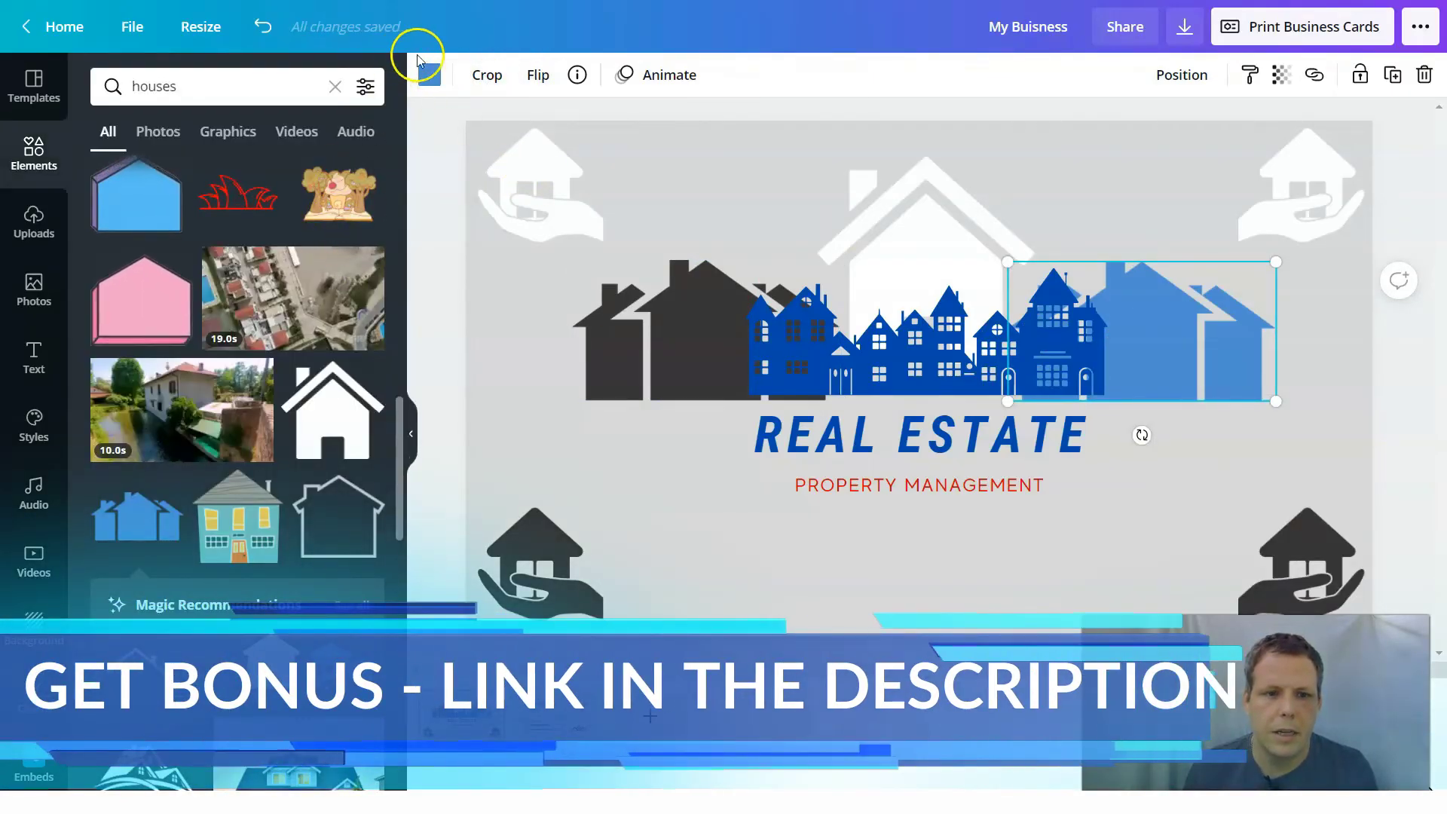
{"action": "left_click", "coordinate": [439, 88]}
{"action": "left_click", "coordinate": [309, 145]}
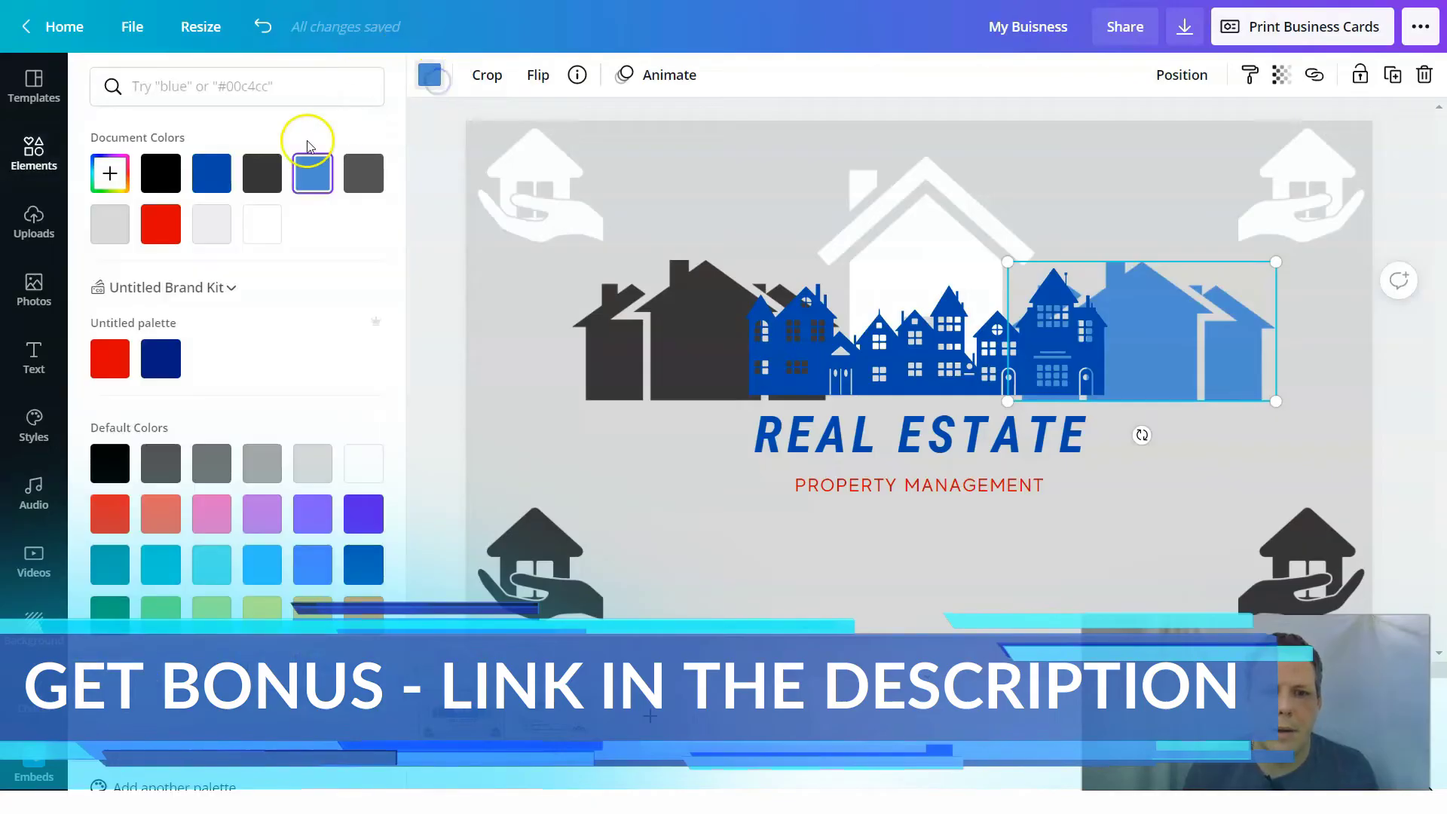
{"action": "left_click", "coordinate": [154, 181]}
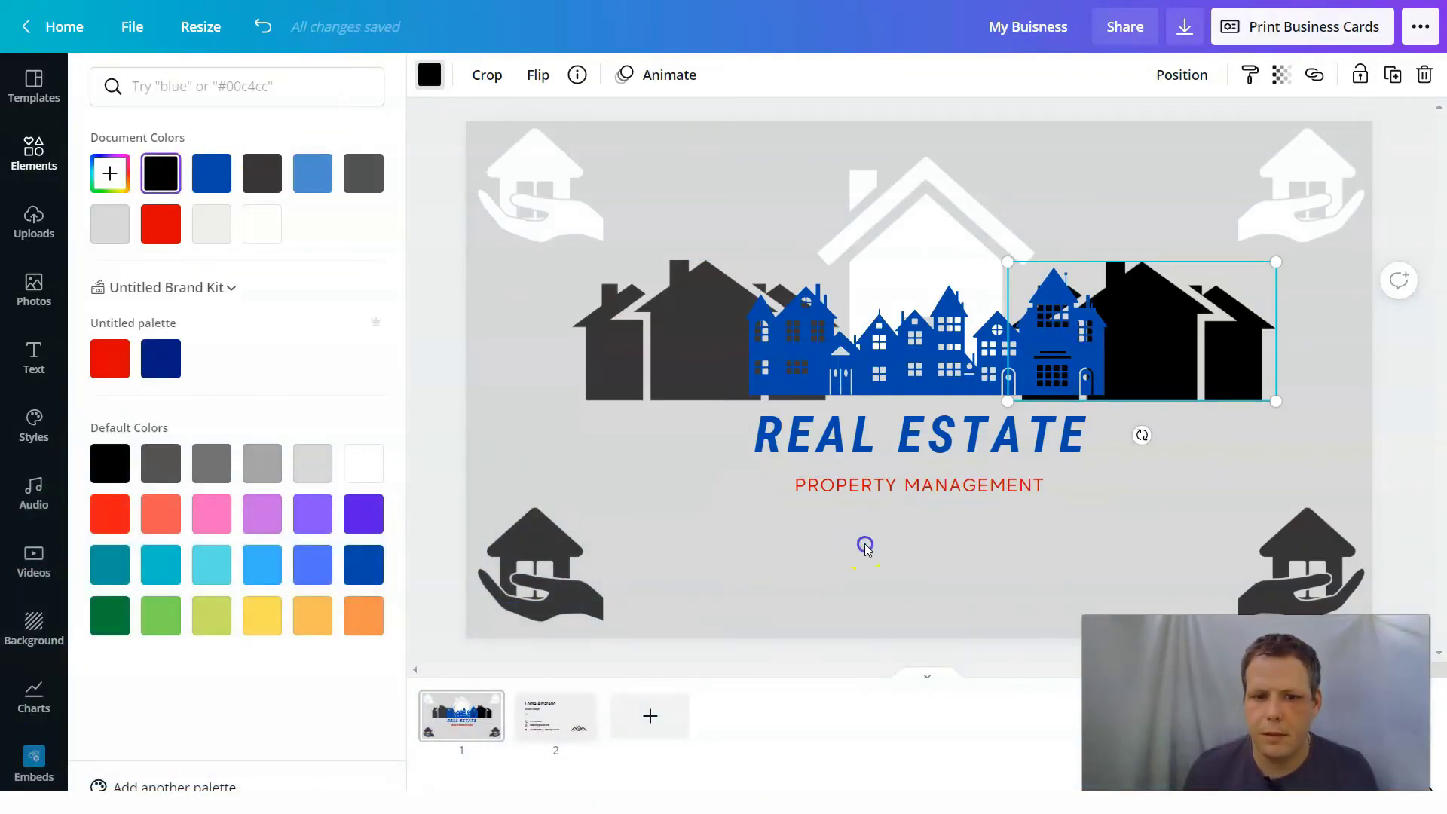
{"action": "left_click", "coordinate": [865, 547]}
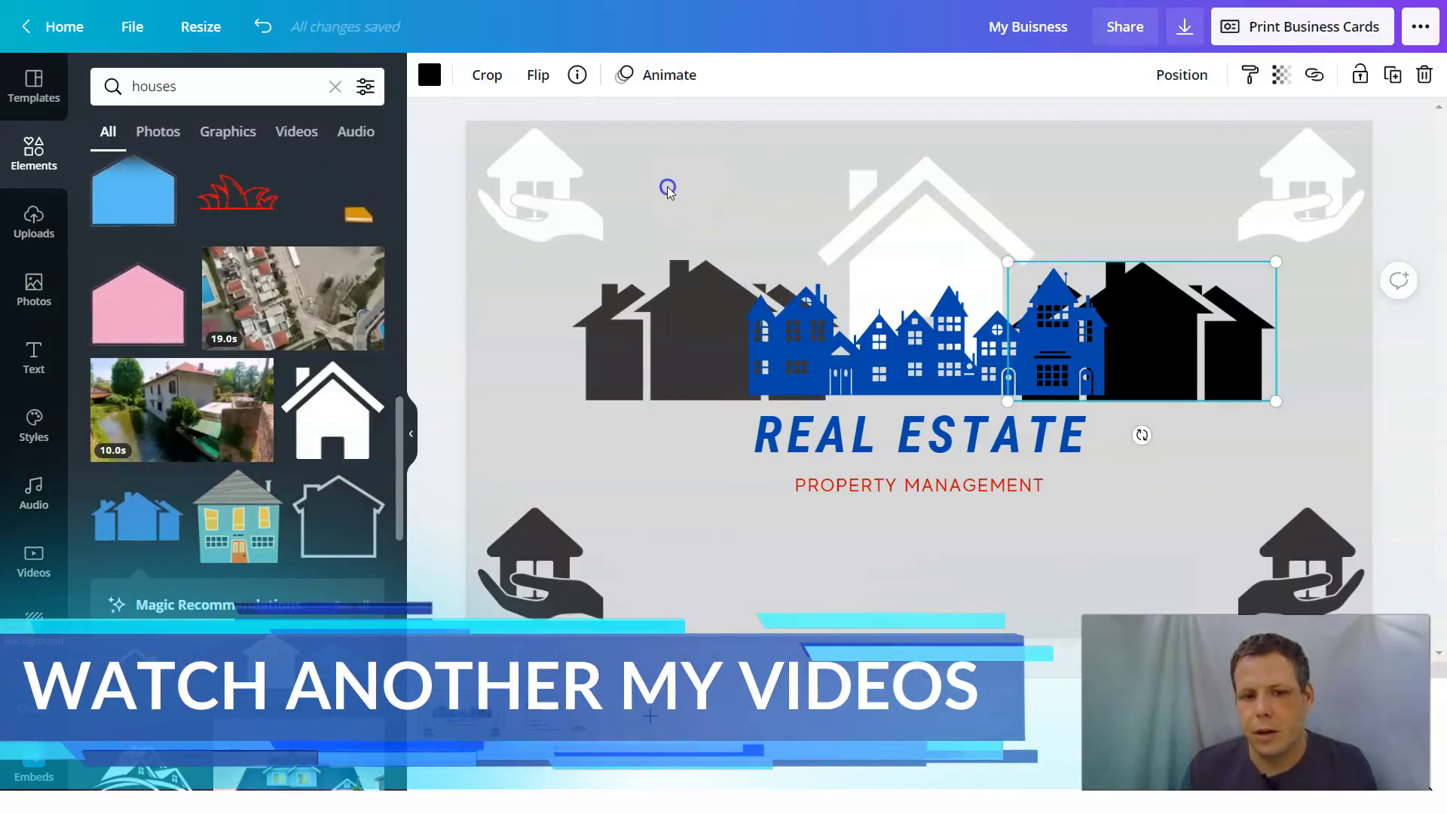
Group the central white house, blue houses and two dark house silhouettes, and move the group slightly up, away from the title
{"action": "left_click_drag", "start_coordinate": [669, 192], "coordinate": [1204, 401]}
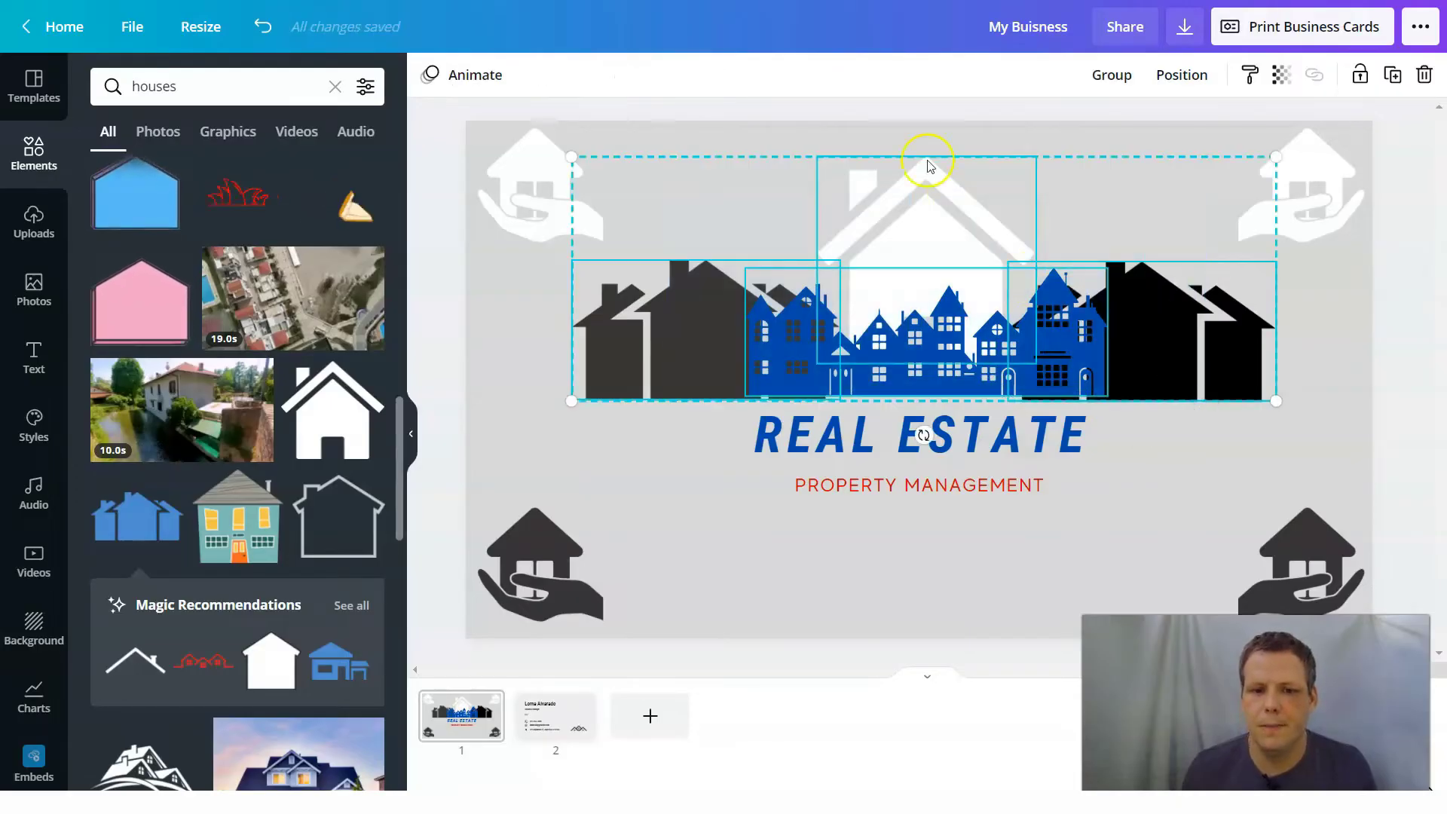
{"action": "right_click", "coordinate": [907, 218]}
{"action": "left_click", "coordinate": [974, 488]}
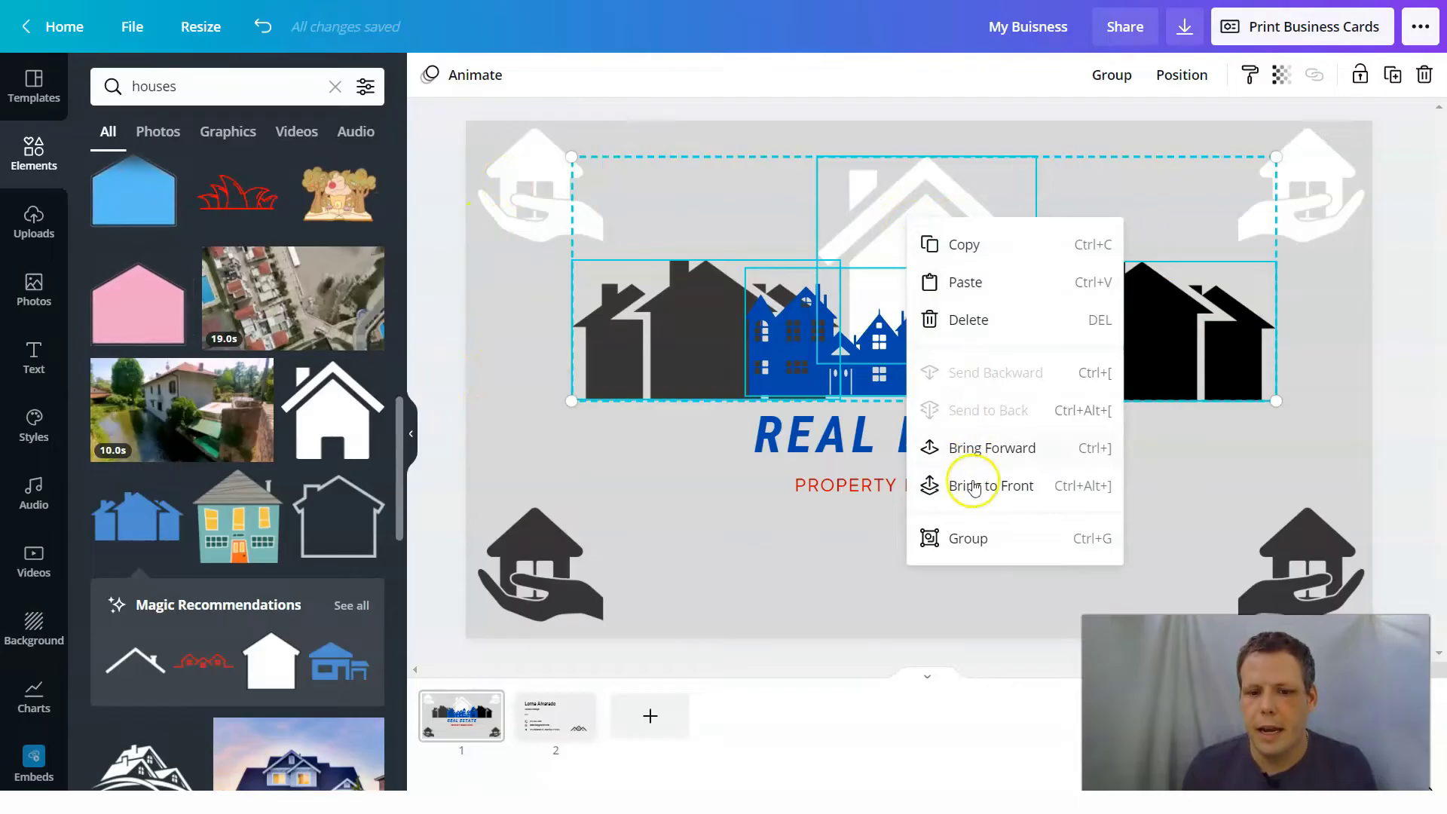
{"action": "left_click", "coordinate": [968, 540]}
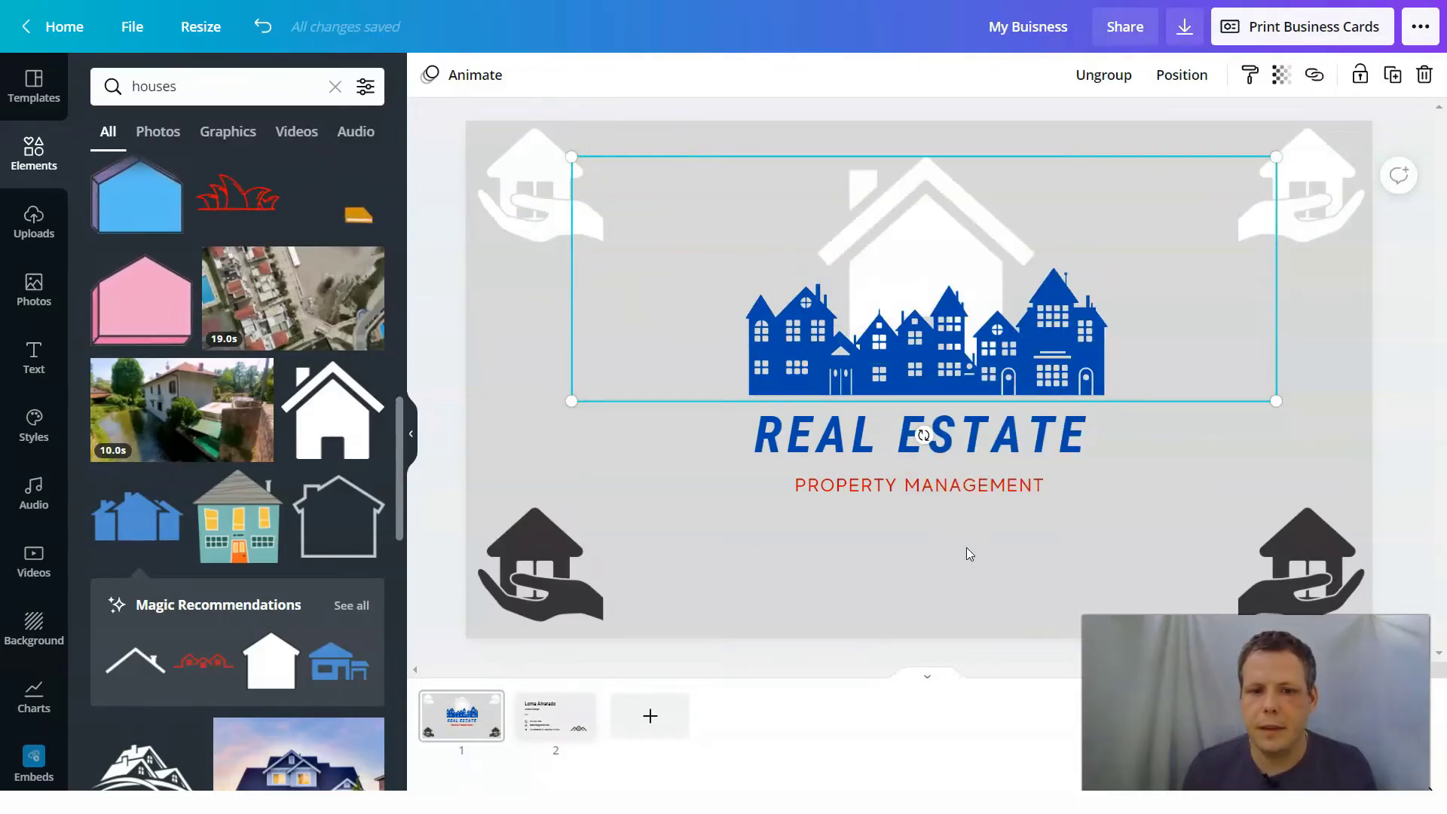
{"action": "left_click_drag", "start_coordinate": [1163, 339], "coordinate": [1161, 308]}
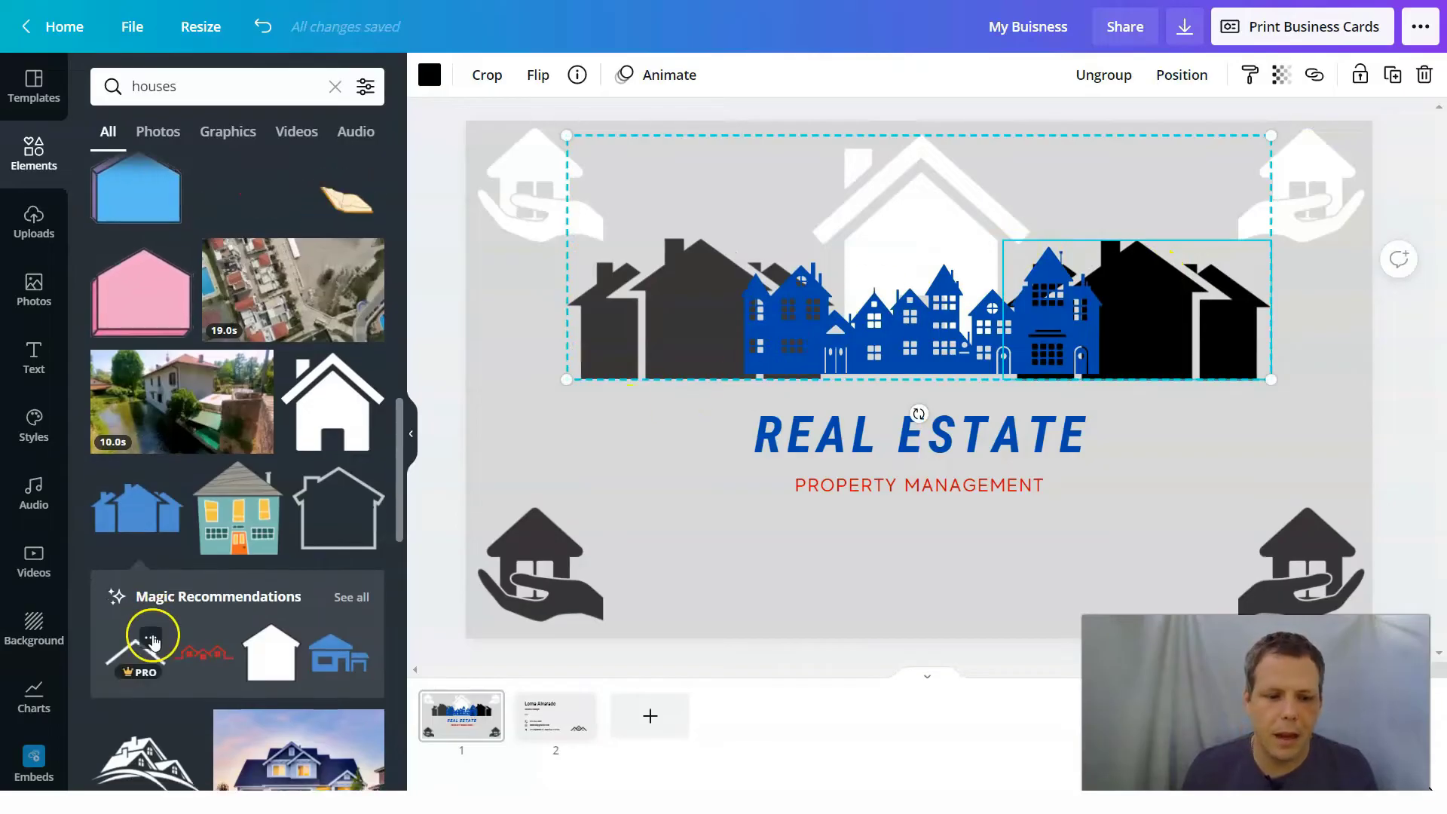
{"action": "scroll", "coordinate": [129, 630], "scroll_direction": "down", "scroll_amount": 3}
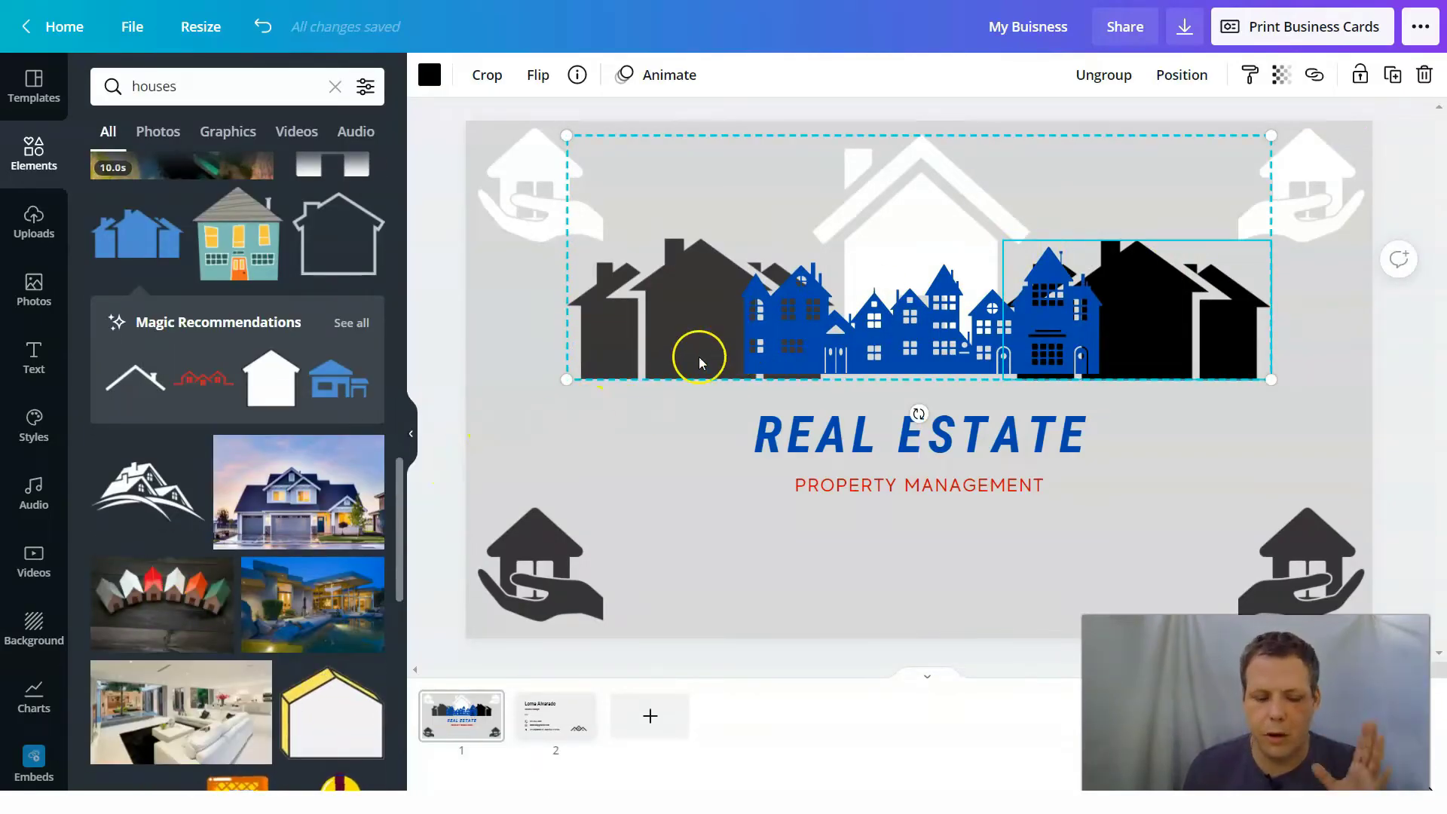
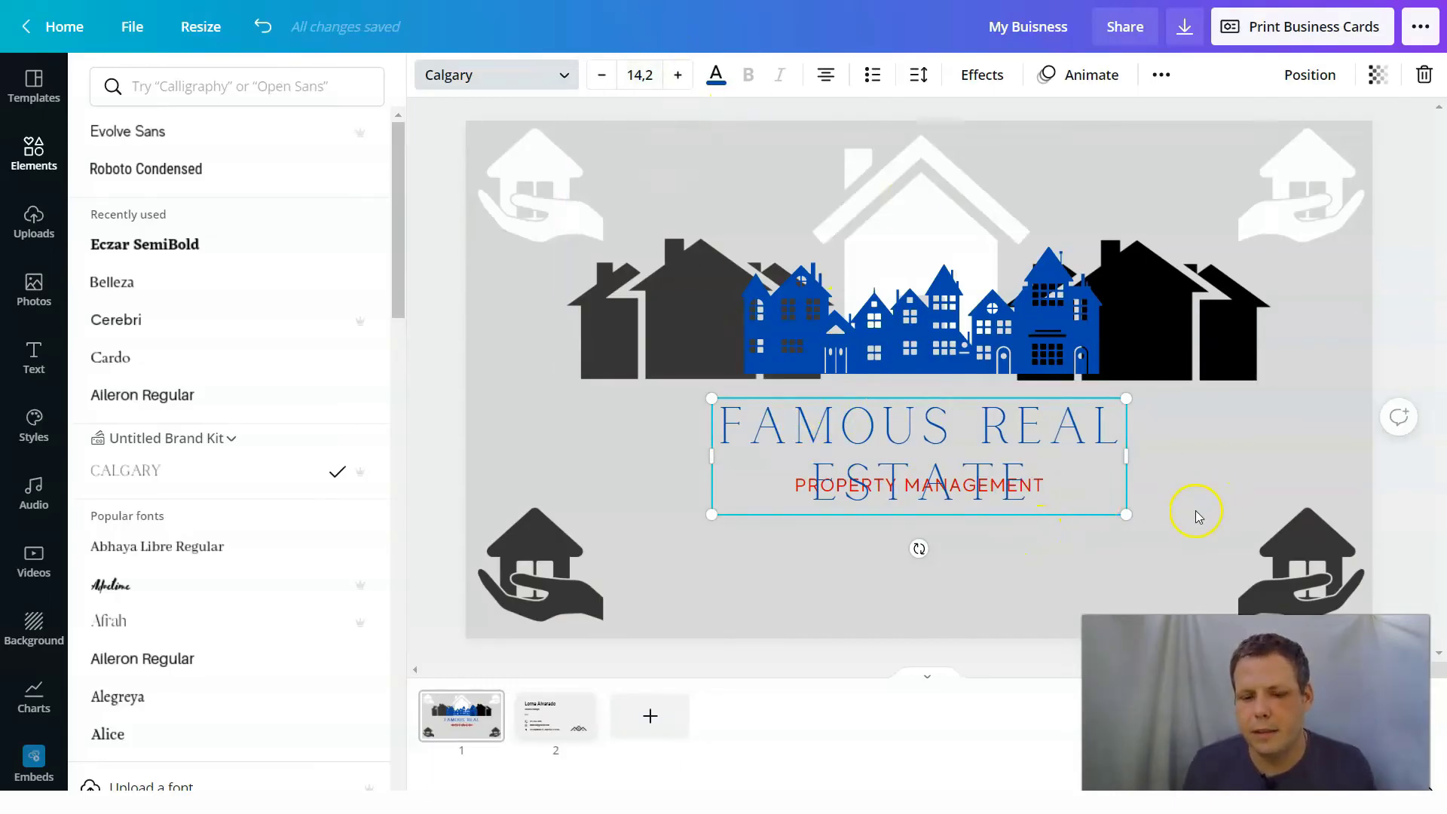
Reduce the font size of the FAMOUS REAL ESTATE title to 9.2
{"action": "left_click", "coordinate": [602, 75]}
{"action": "left_click", "coordinate": [601, 75]}
{"action": "left_click", "coordinate": [602, 75]}
{"action": "left_click", "coordinate": [601, 75]}
{"action": "left_click", "coordinate": [602, 75]}
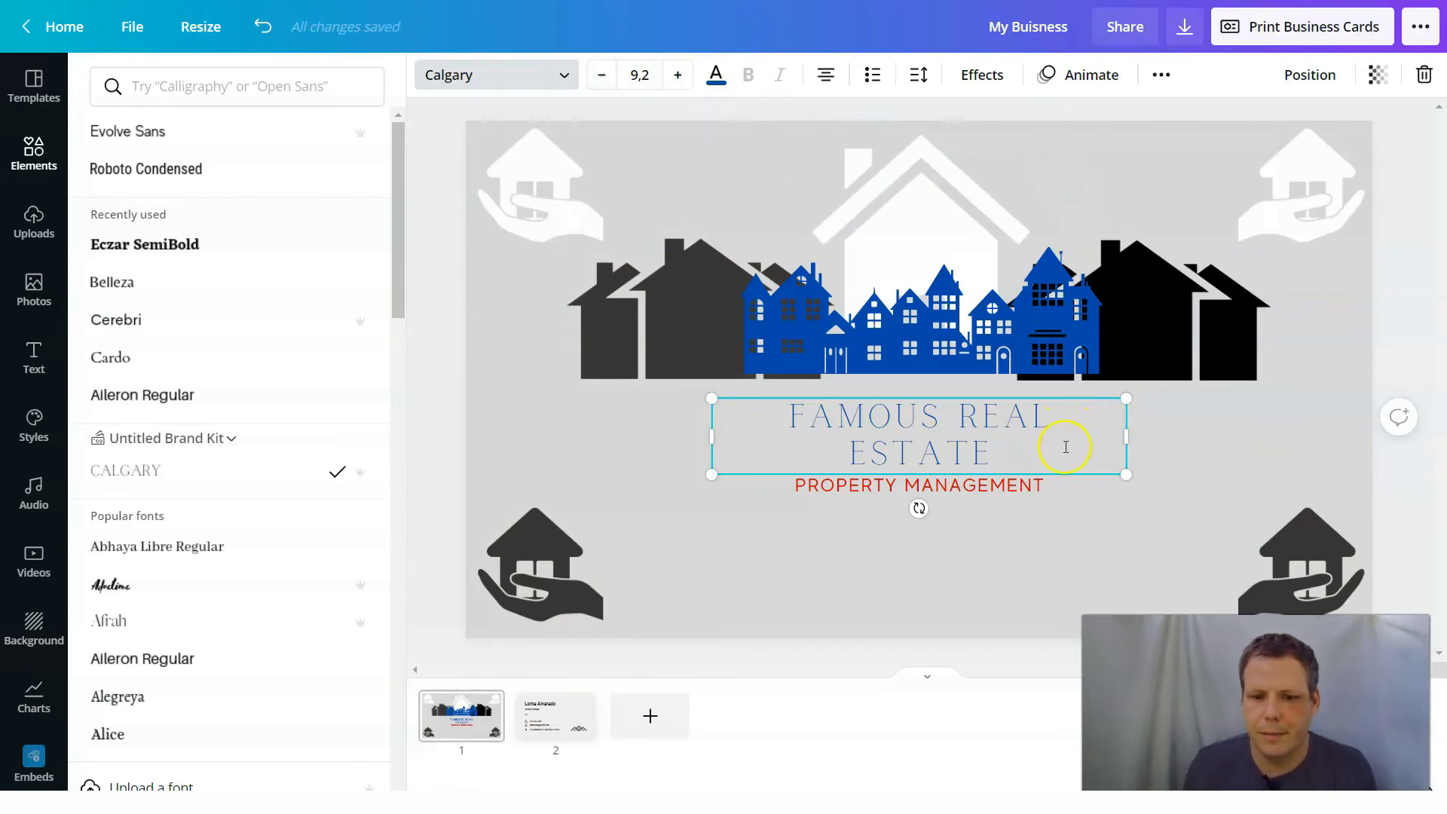
Move the PROPERTY MANAGEMENT line slightly down so it sits clear below the two-line title
{"action": "left_click", "coordinate": [985, 491]}
{"action": "left_click_drag", "start_coordinate": [934, 533], "coordinate": [933, 543]}
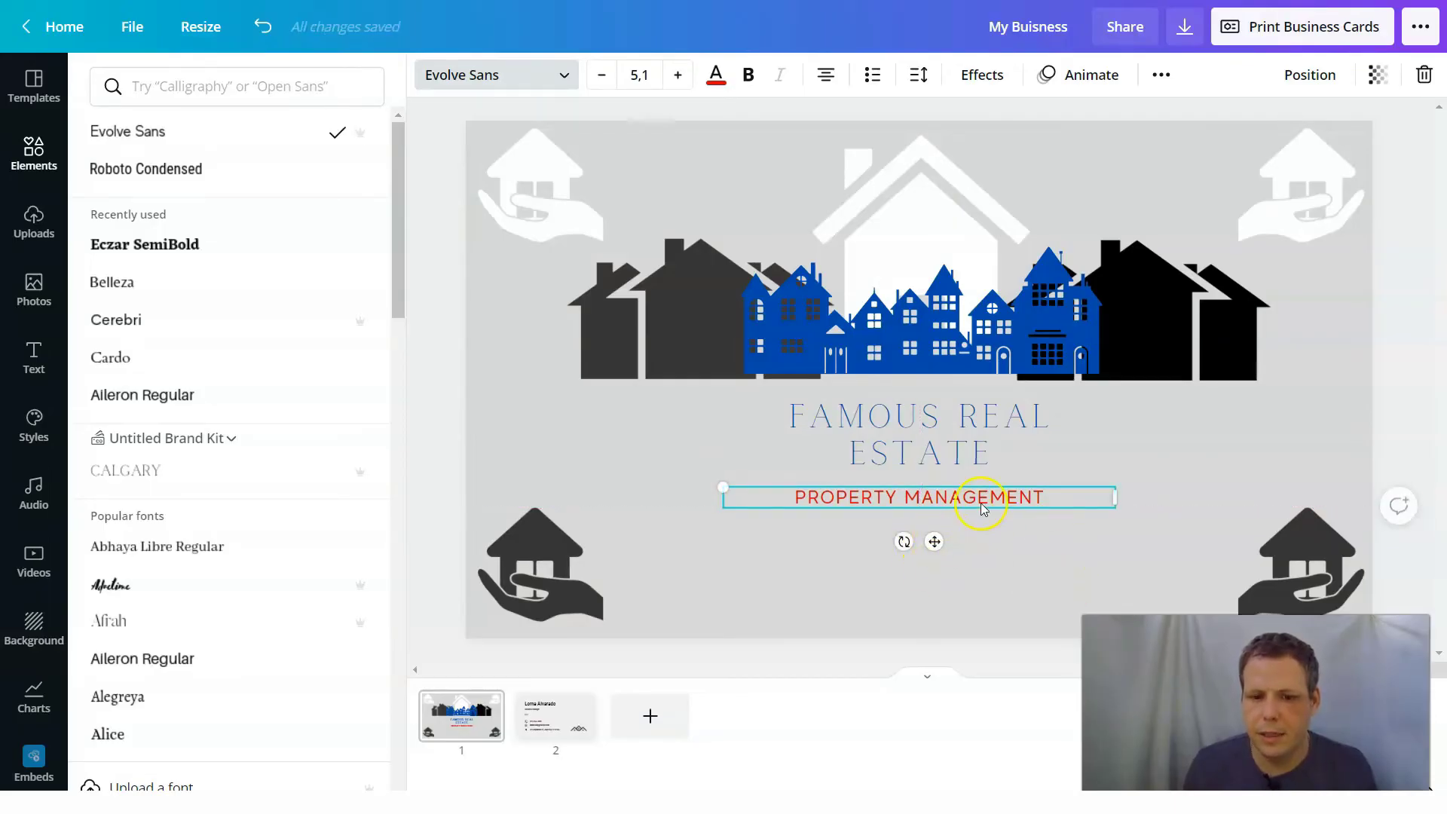
{"action": "left_click_drag", "start_coordinate": [997, 501], "coordinate": [997, 494]}
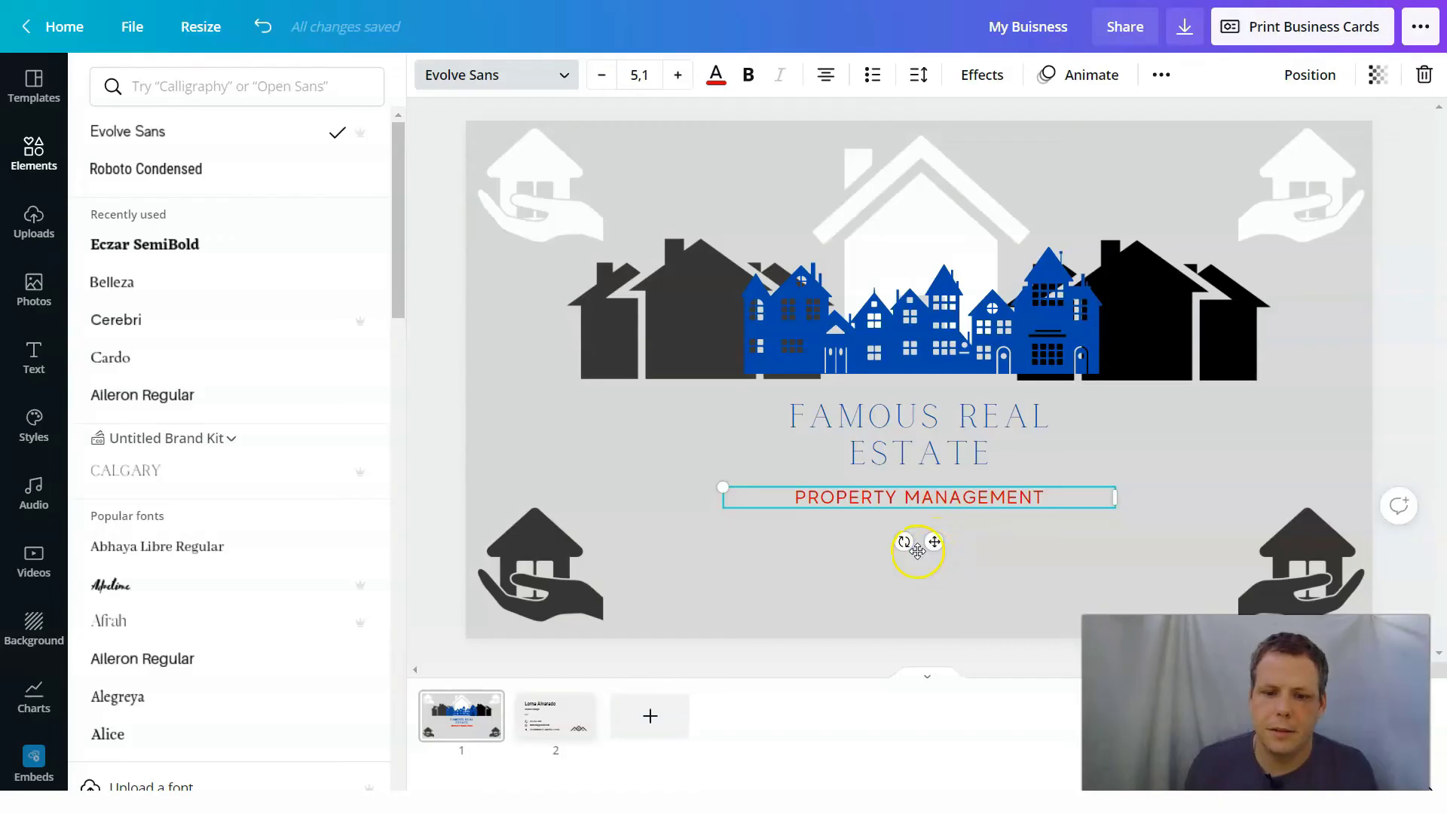
{"action": "mouse_move", "coordinate": [903, 541]}
{"action": "left_mouse_down"}
{"action": "mouse_move", "coordinate": [883, 540]}
{"action": "mouse_move", "coordinate": [905, 544]}
{"action": "left_mouse_up"}
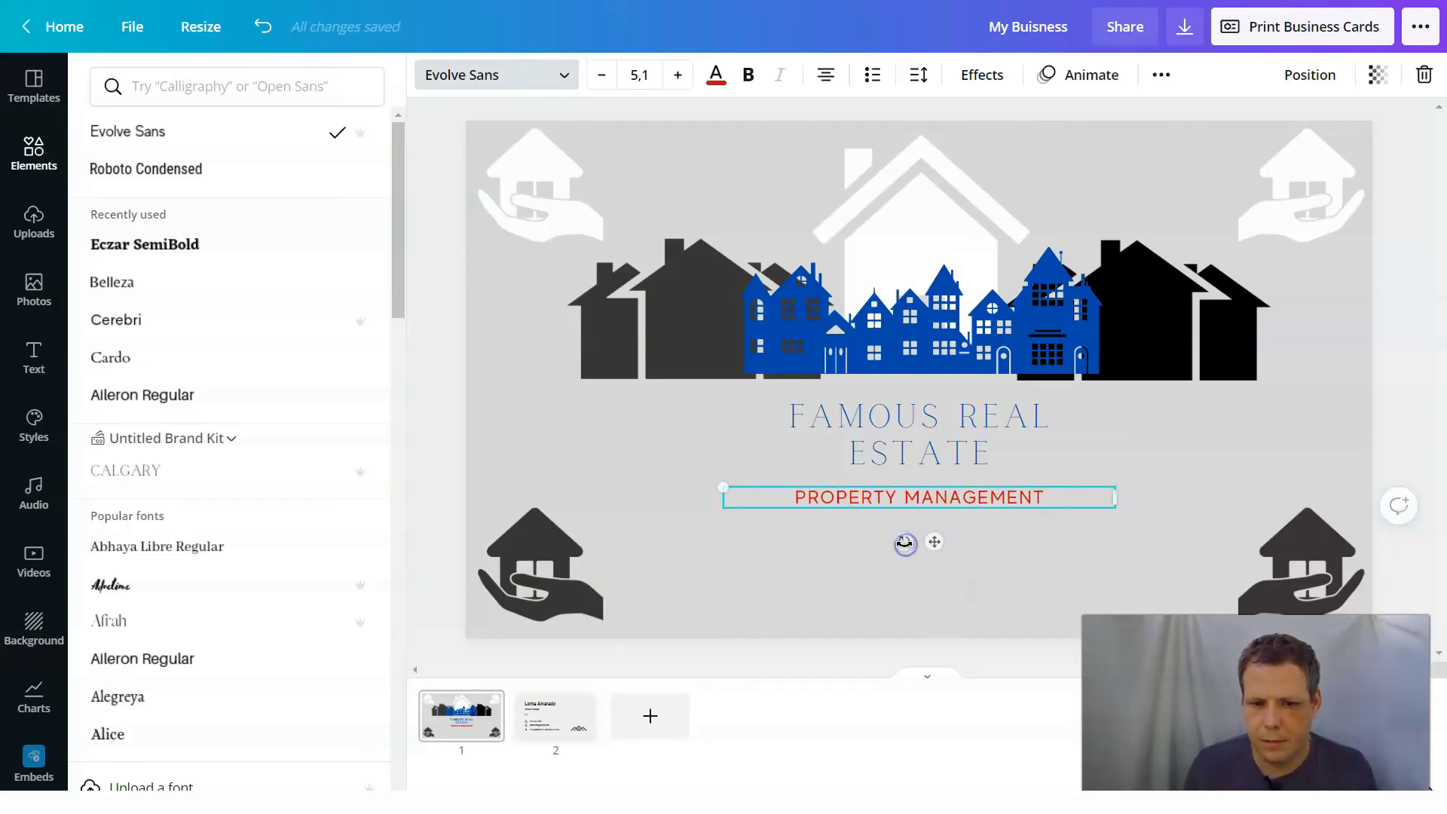
Open the text options and look through the available text styles and font combinations
{"action": "left_click", "coordinate": [33, 367]}
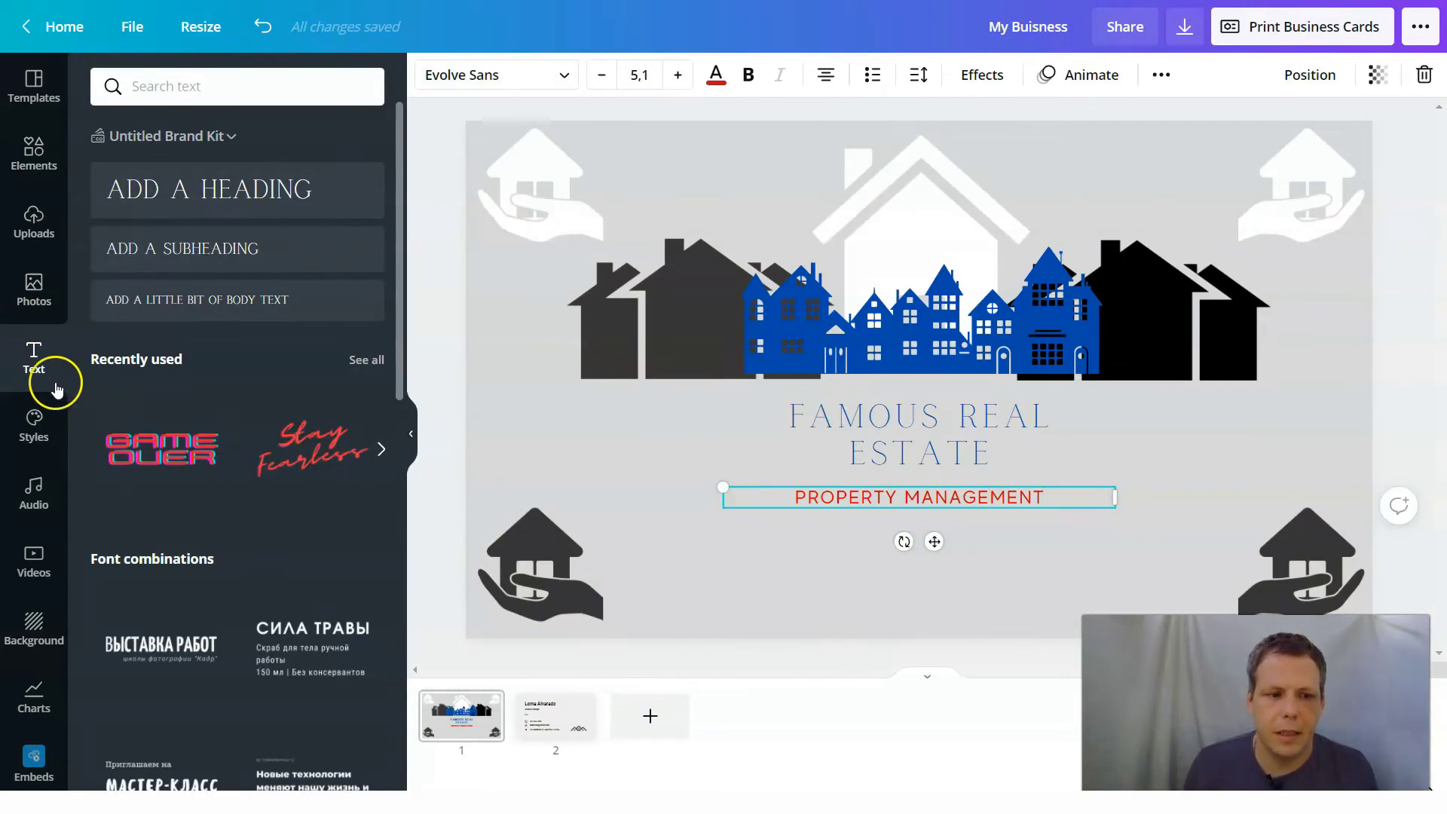
{"action": "scroll", "coordinate": [233, 477], "scroll_direction": "down", "scroll_amount": 3}
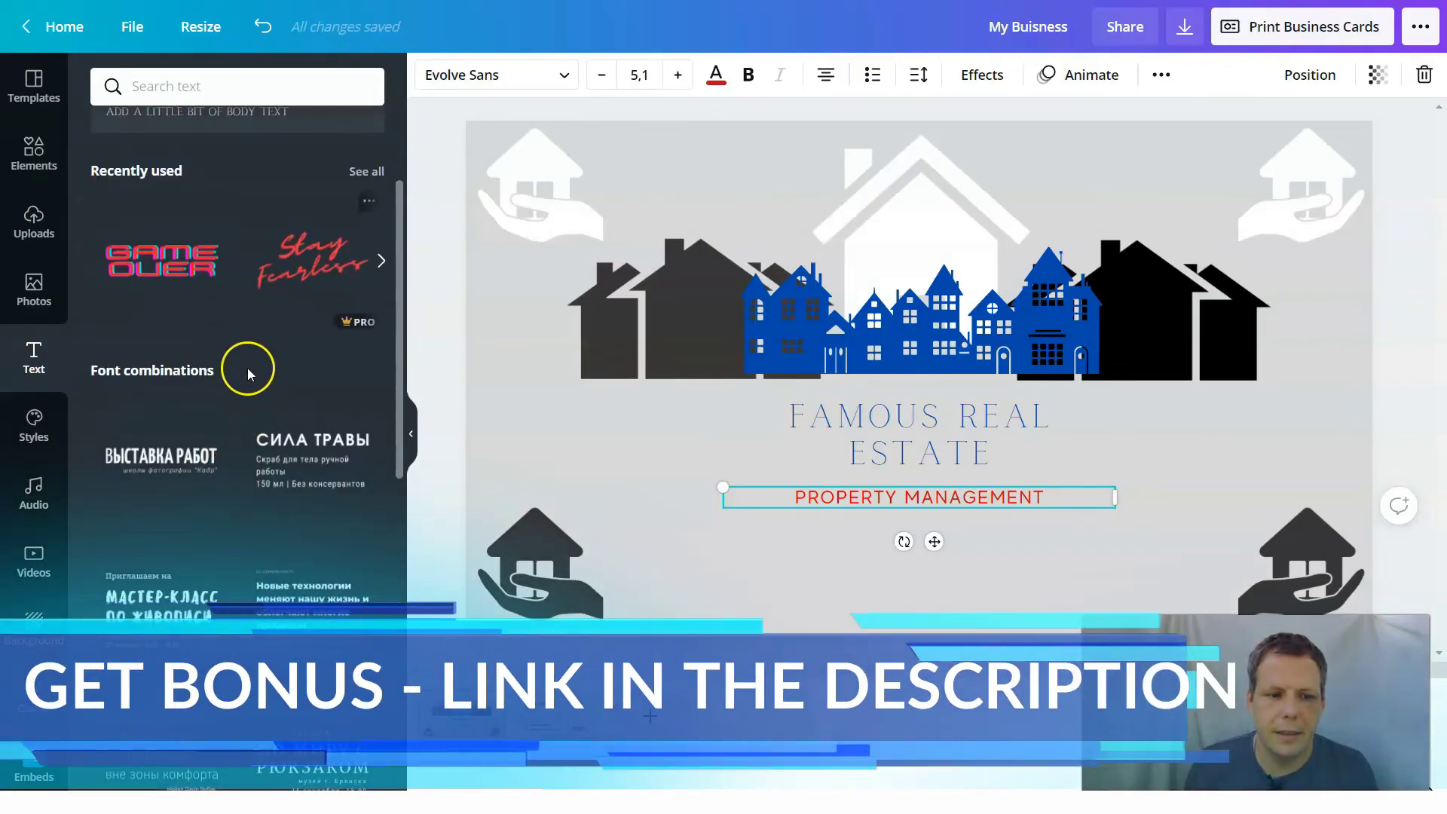
{"action": "scroll", "coordinate": [247, 367], "scroll_direction": "down", "scroll_amount": 8}
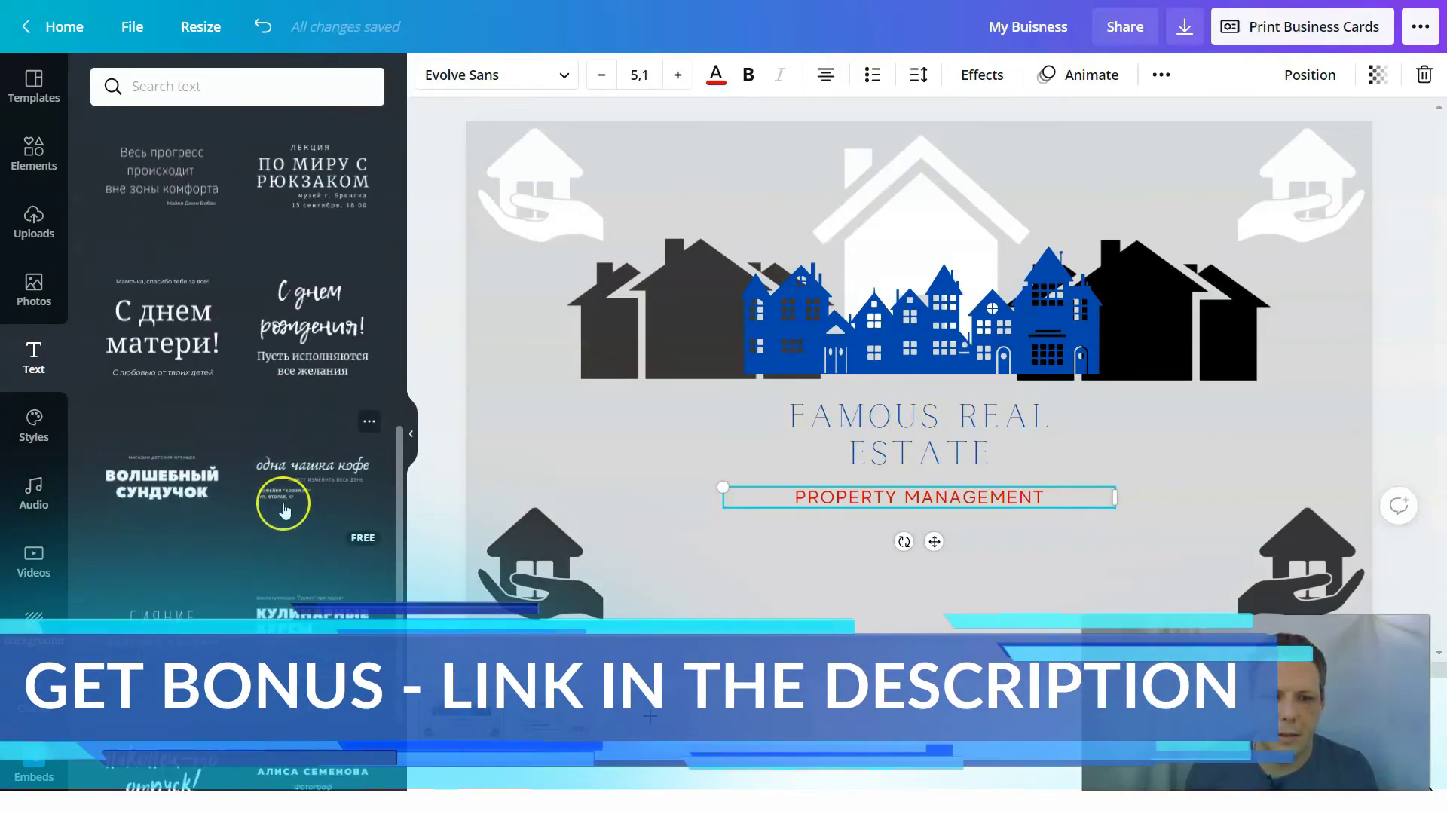
{"action": "scroll", "coordinate": [282, 511], "scroll_direction": "up", "scroll_amount": 10}
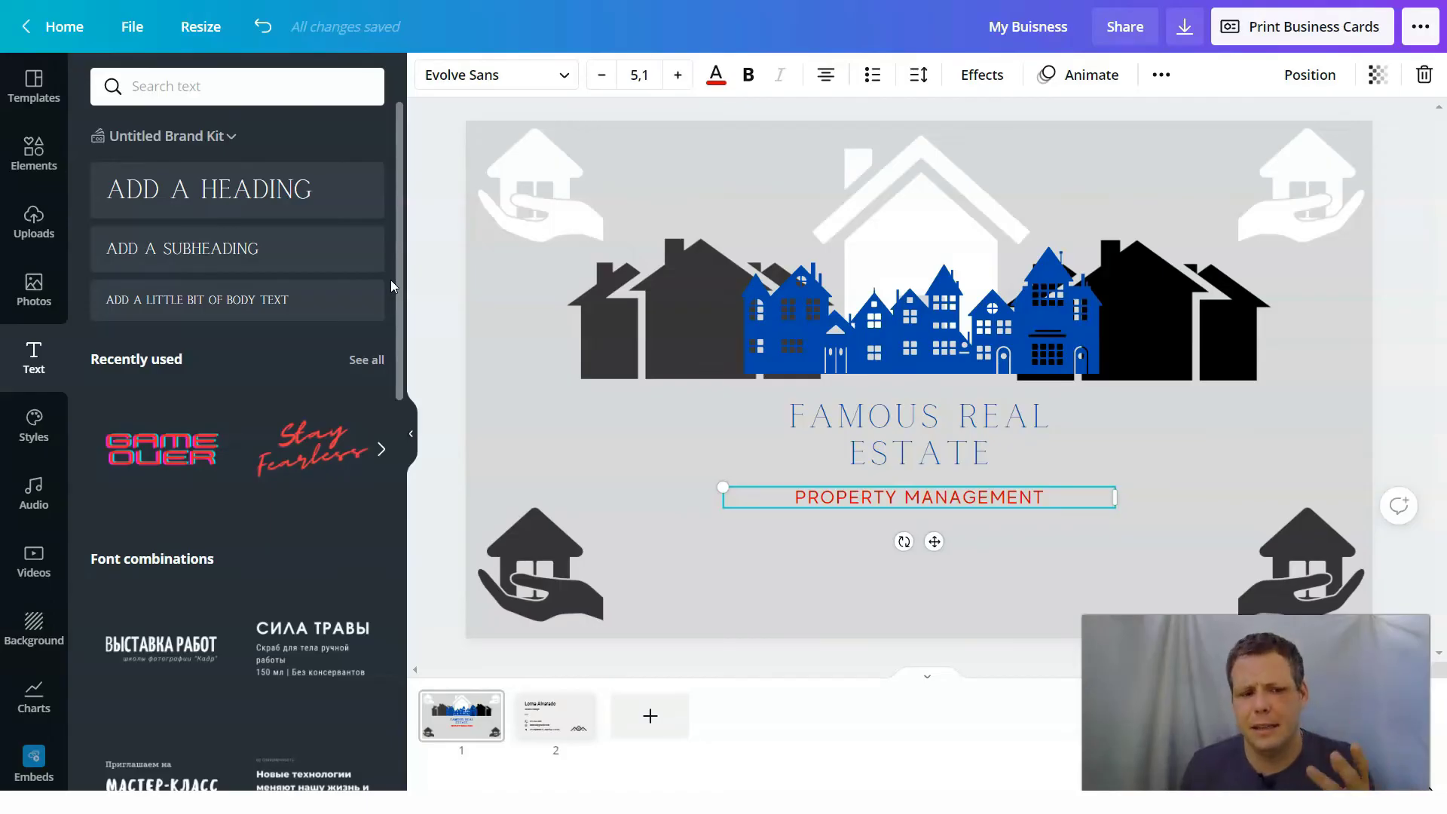
{"action": "left_click_drag", "start_coordinate": [380, 271], "coordinate": [802, 522]}
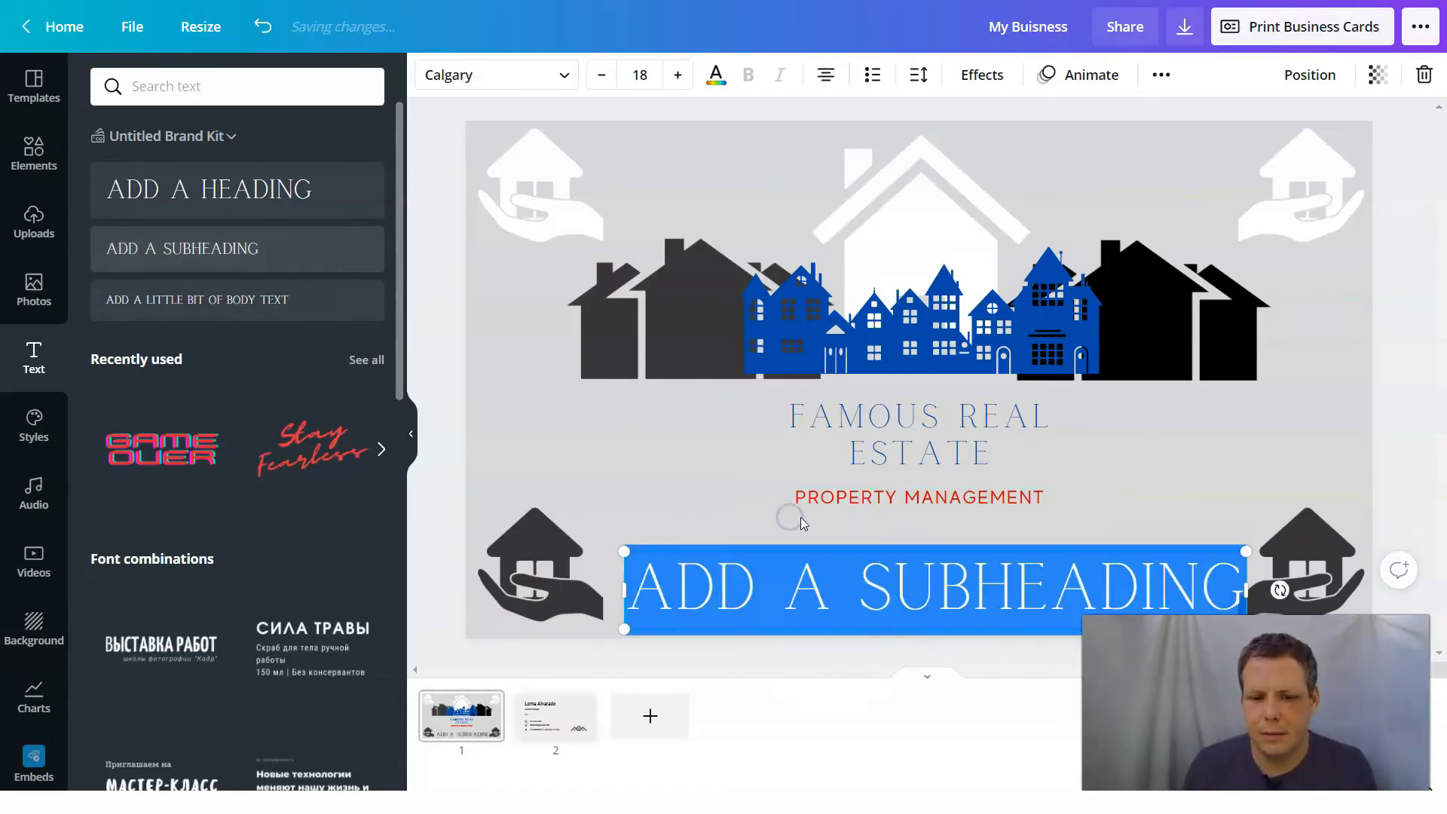
{"action": "right_click", "coordinate": [1124, 582]}
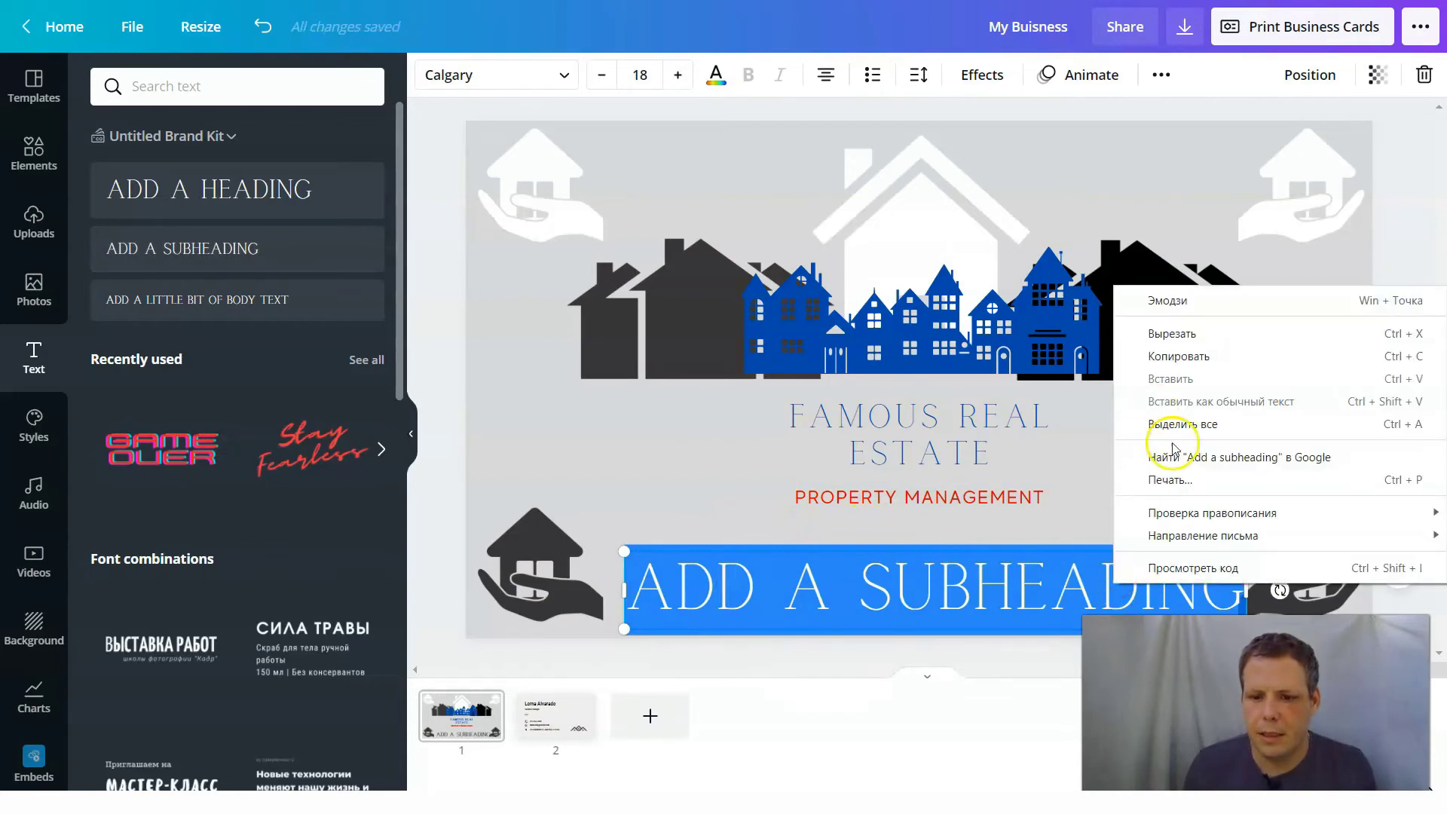
{"action": "left_click", "coordinate": [1178, 356]}
{"action": "left_click", "coordinate": [1047, 573]}
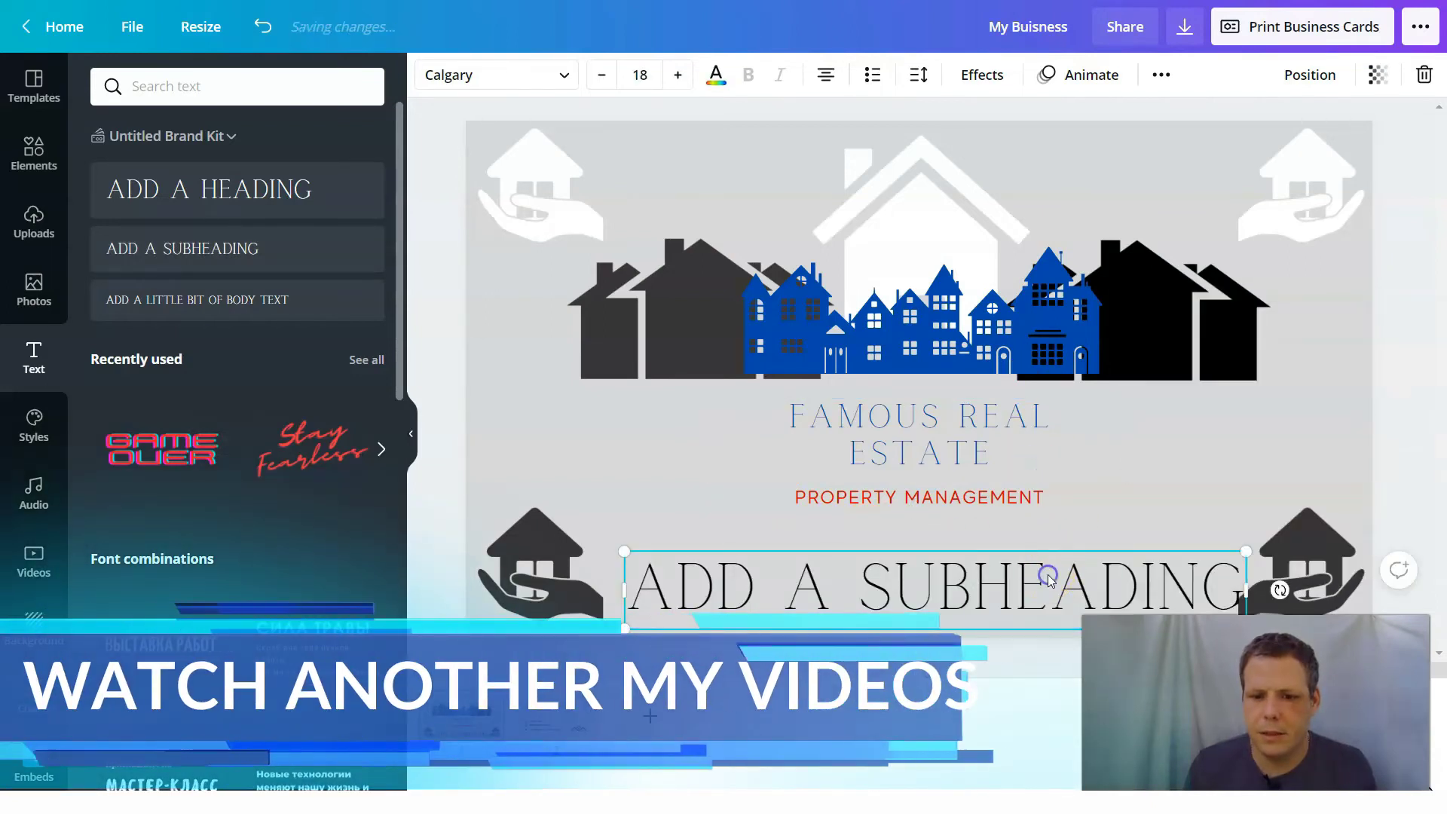
{"action": "right_click", "coordinate": [1047, 578]}
{"action": "left_click", "coordinate": [1101, 561]}
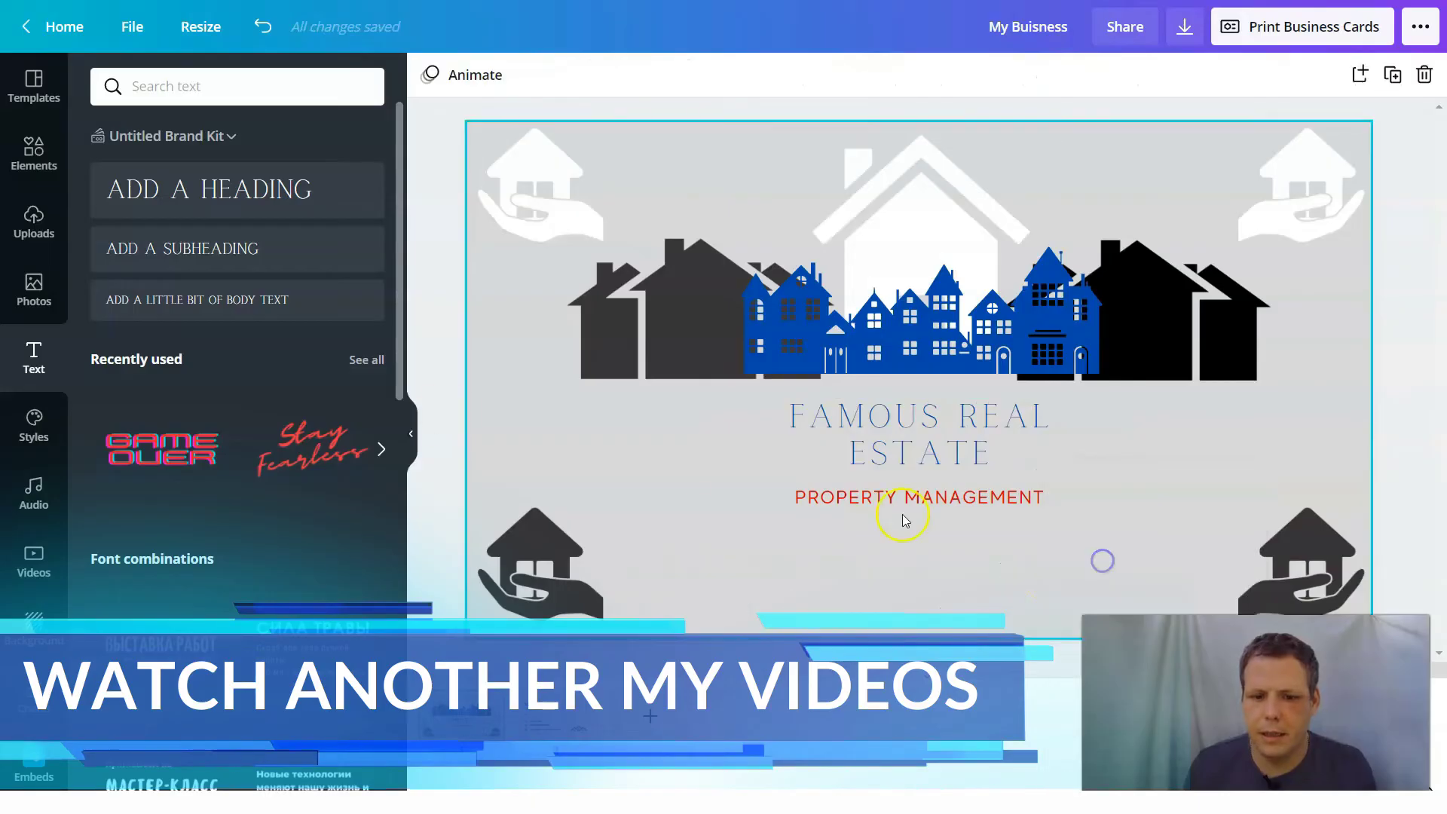
{"action": "left_click", "coordinate": [185, 202]}
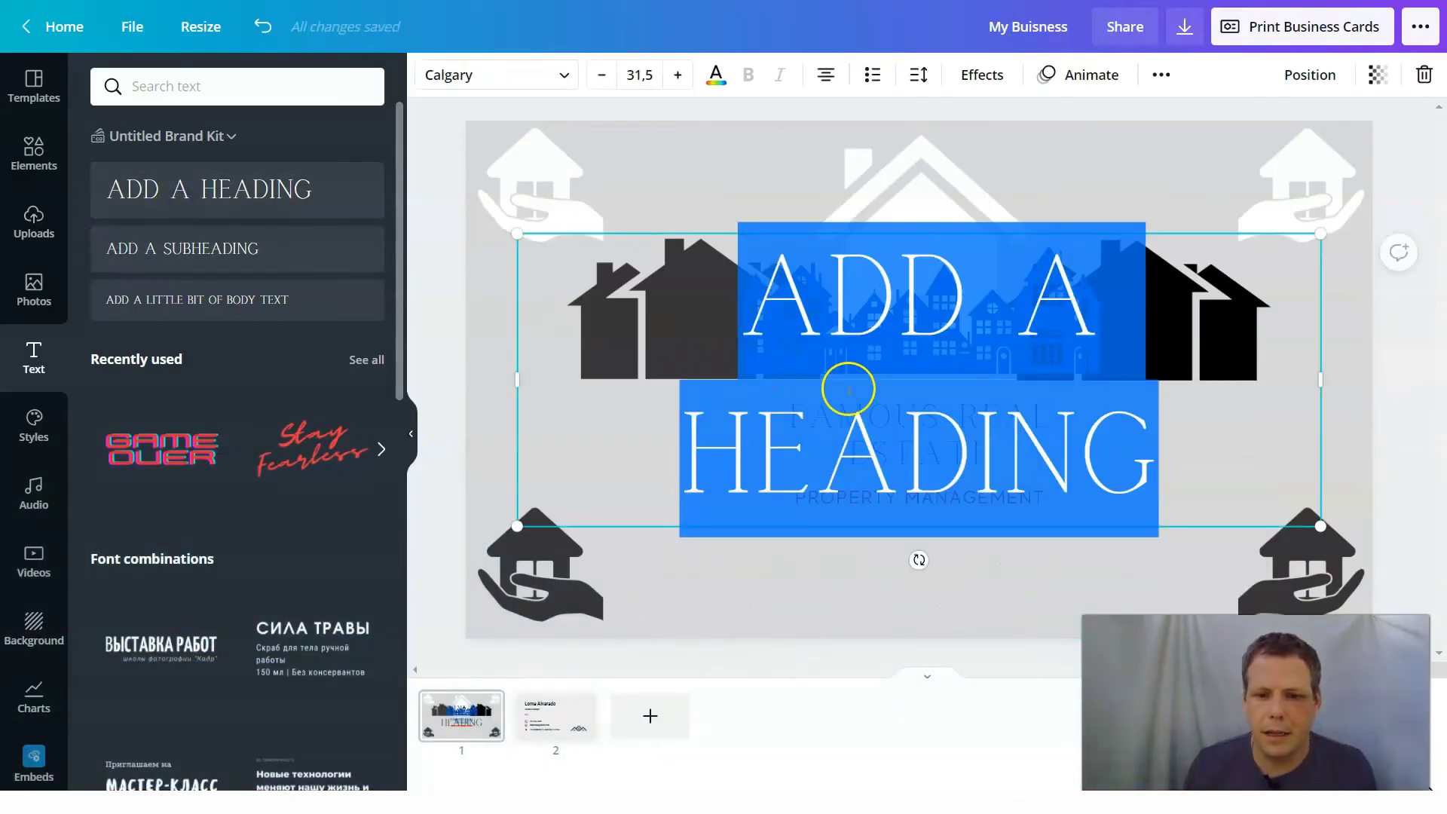
{"action": "right_click", "coordinate": [872, 371]}
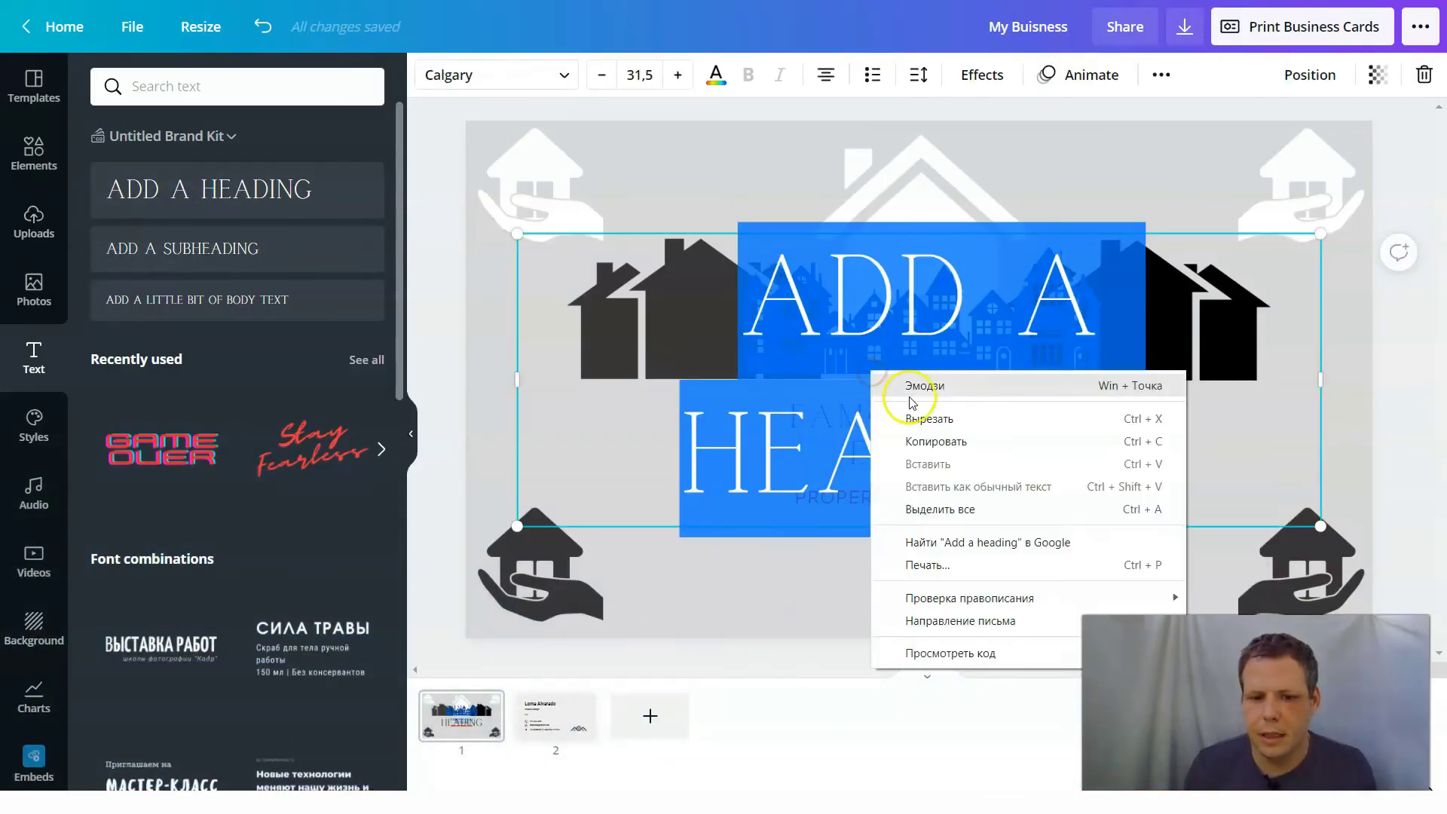
{"action": "left_click", "coordinate": [972, 511]}
{"action": "left_click", "coordinate": [617, 438]}
{"action": "right_click", "coordinate": [588, 426]}
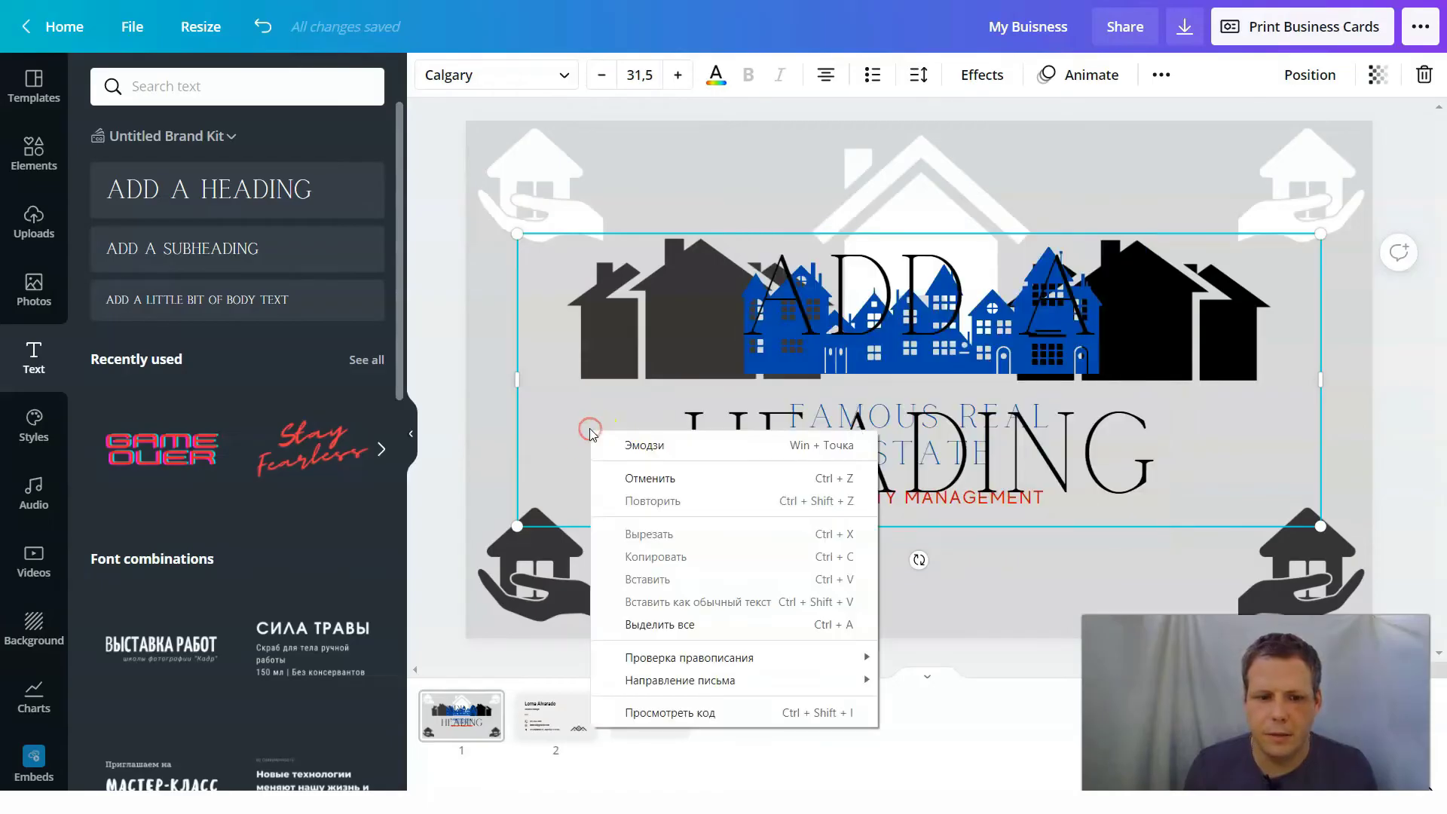
{"action": "left_click", "coordinate": [593, 454]}
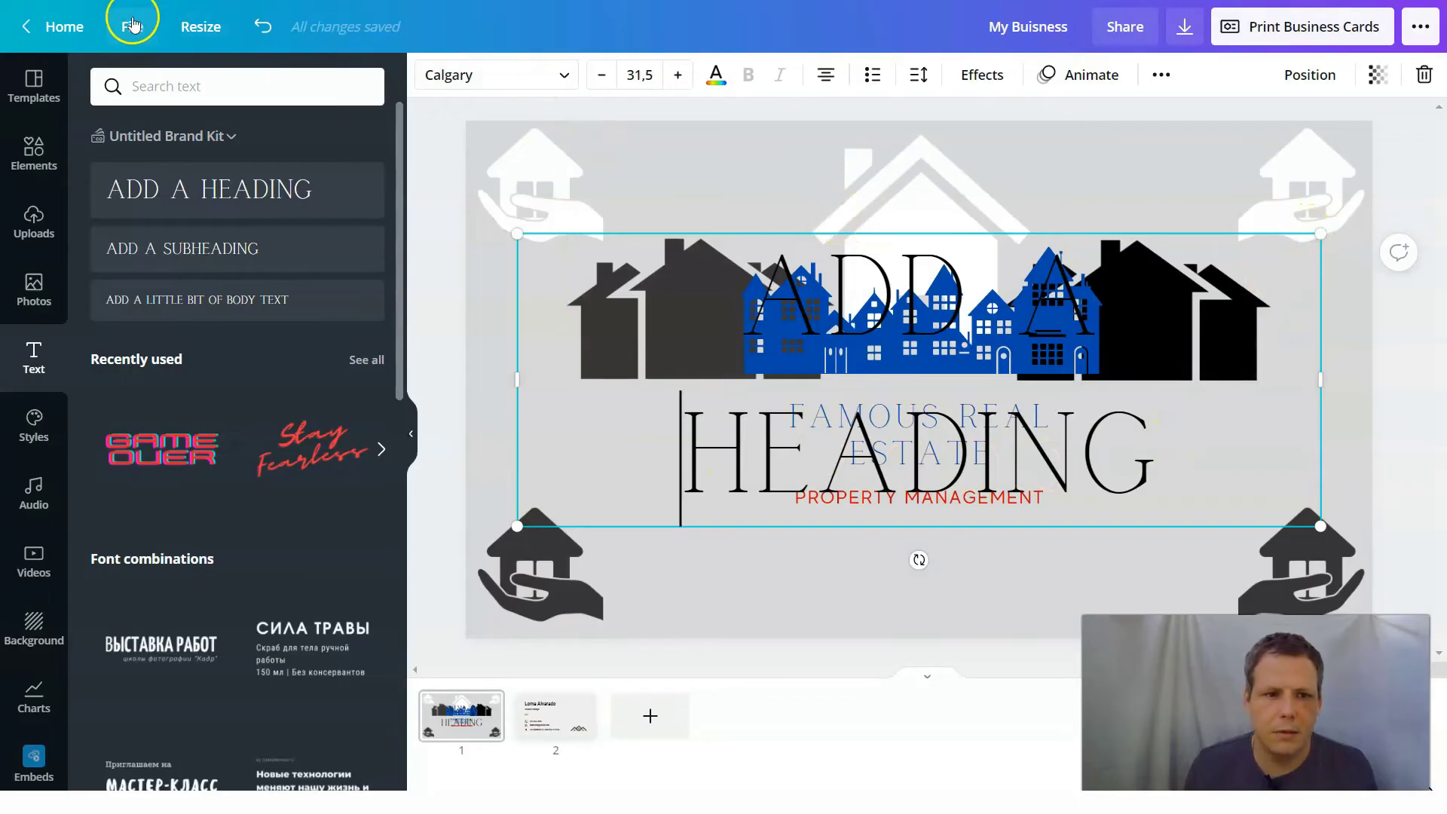
{"action": "left_click", "coordinate": [261, 26]}
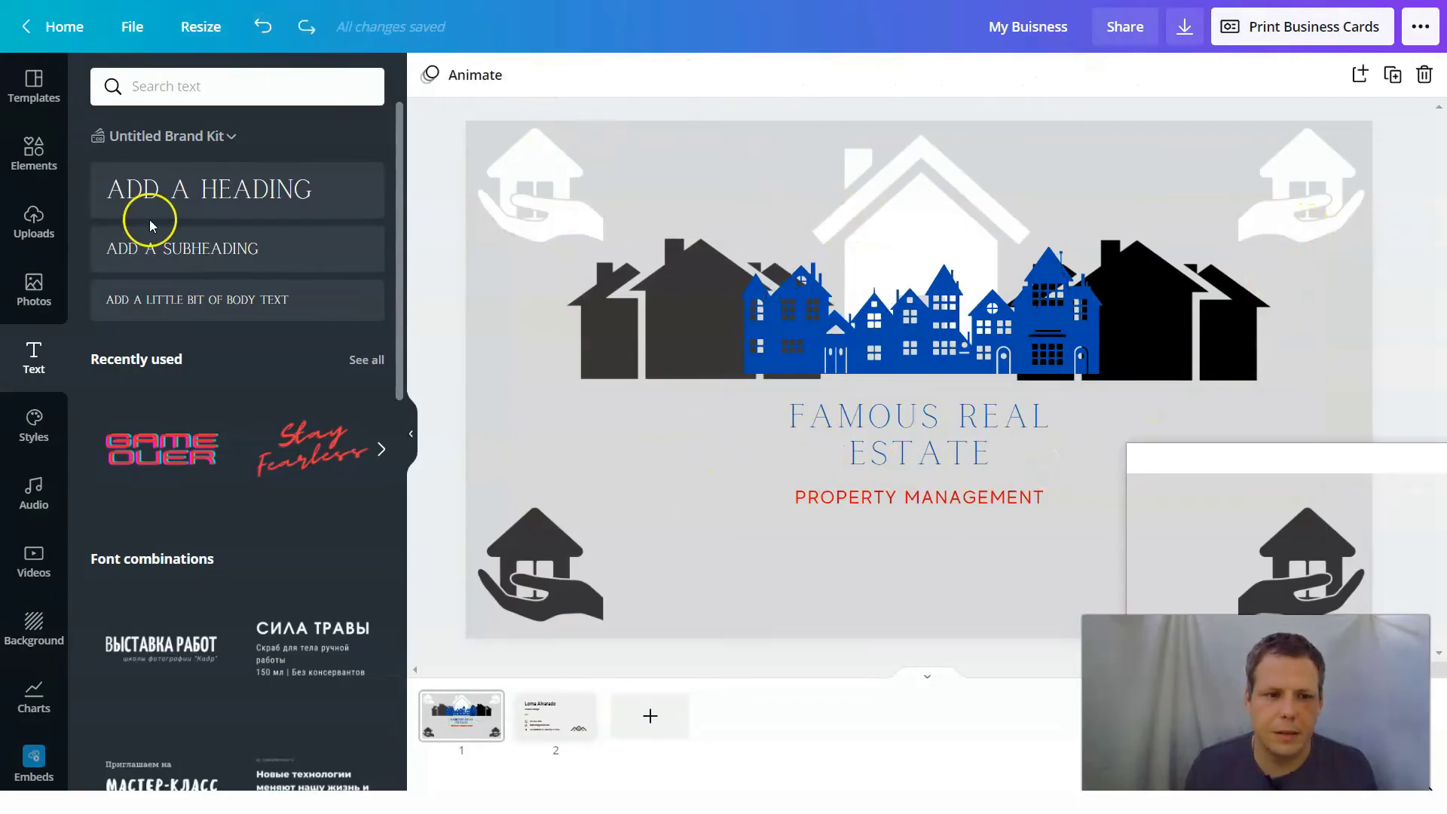
{"action": "left_click", "coordinate": [776, 525]}
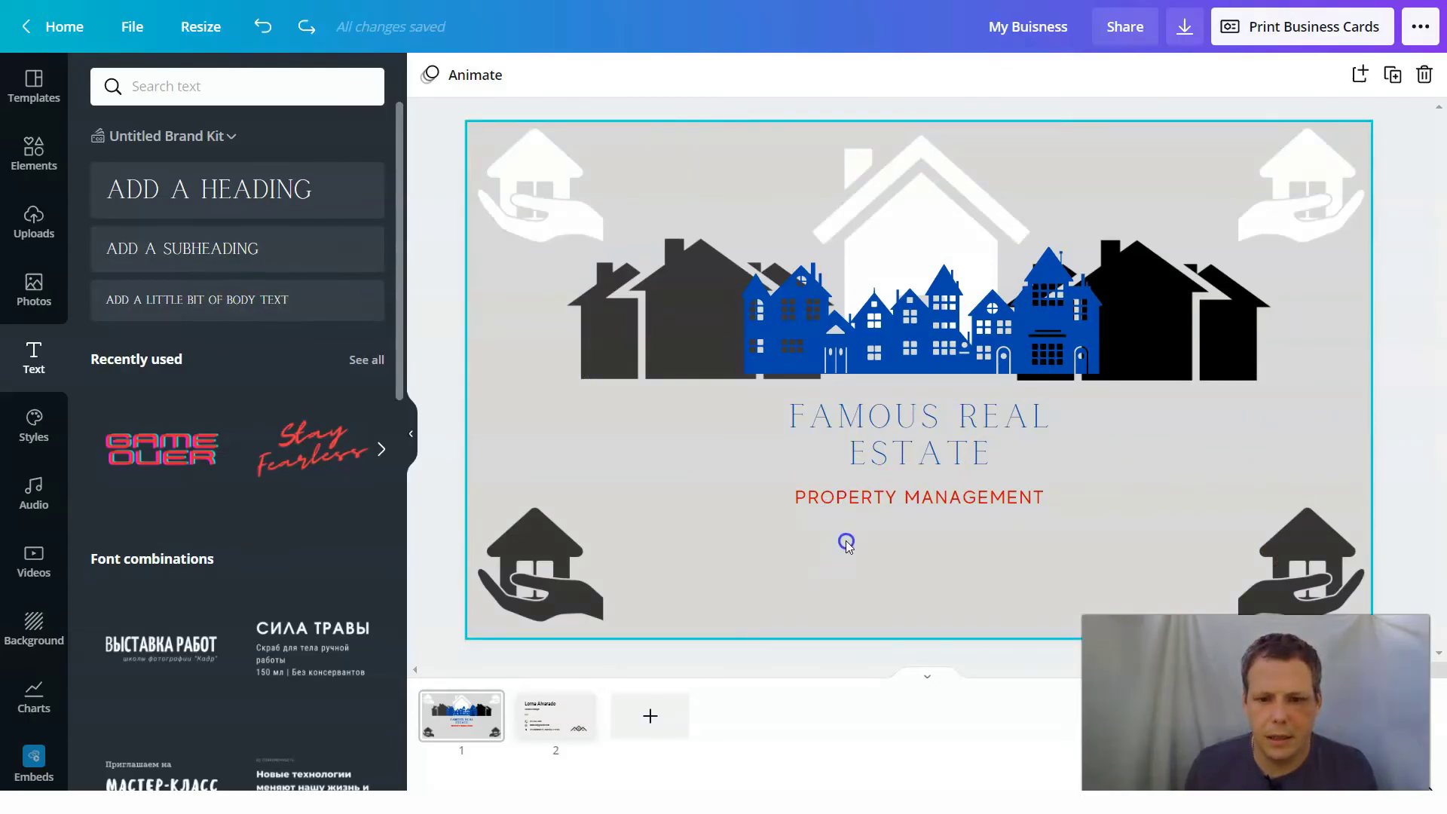
{"action": "left_click_drag", "start_coordinate": [216, 300], "coordinate": [729, 510]}
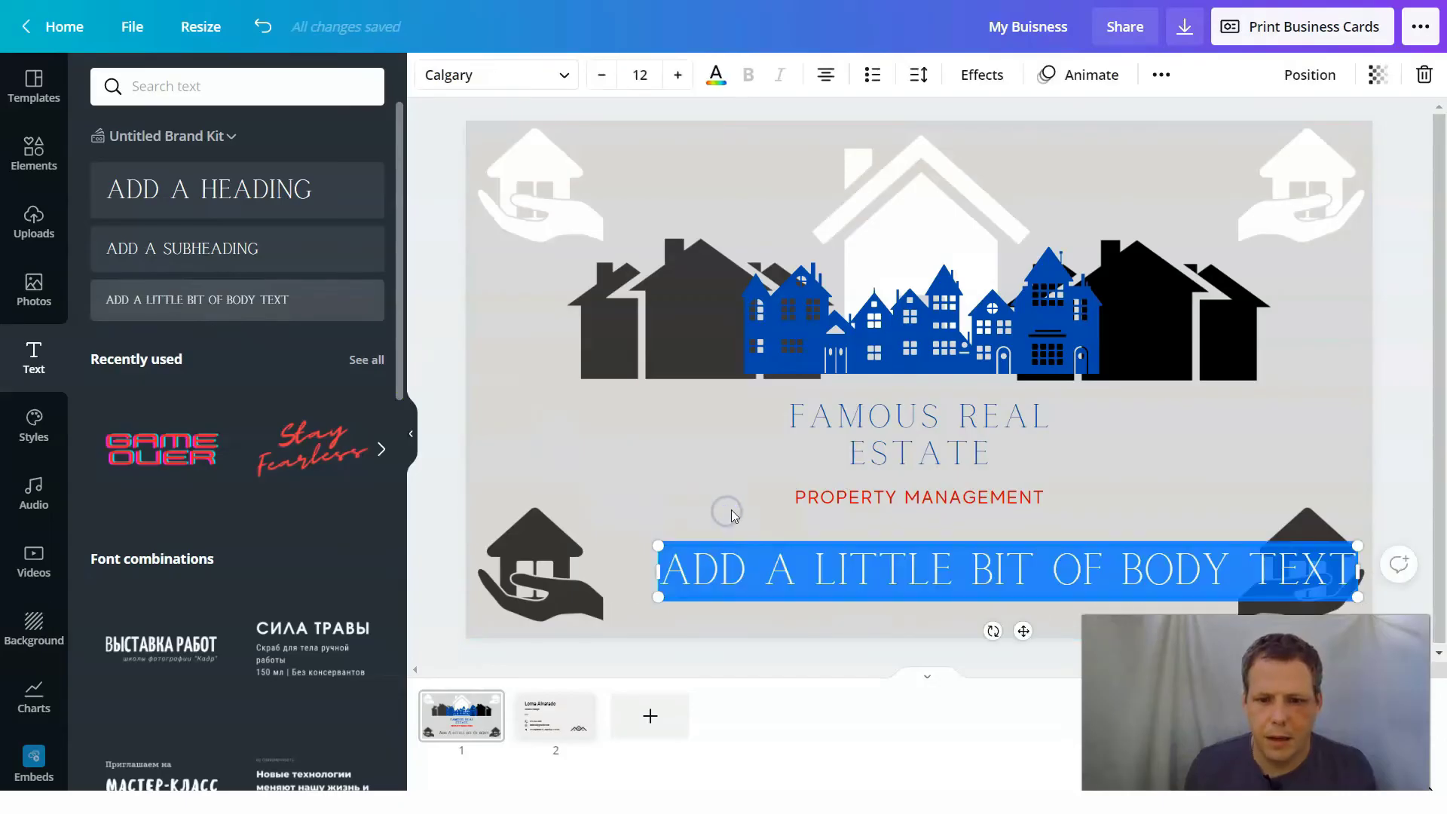
{"action": "left_click", "coordinate": [601, 75]}
{"action": "left_click_drag", "start_coordinate": [600, 76], "coordinate": [600, 74]}
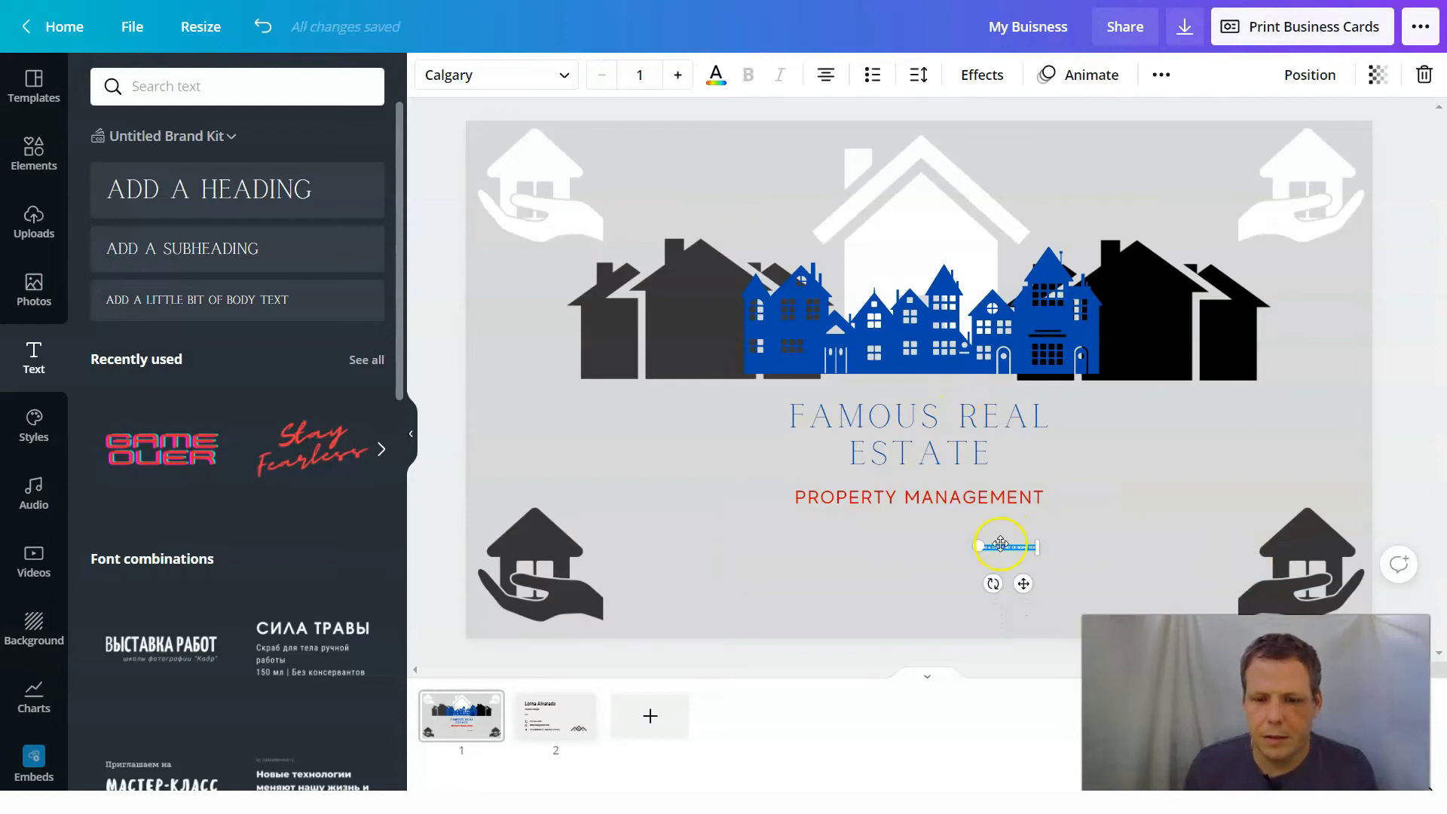
{"action": "right_click", "coordinate": [1001, 545]}
{"action": "right_click", "coordinate": [981, 545]}
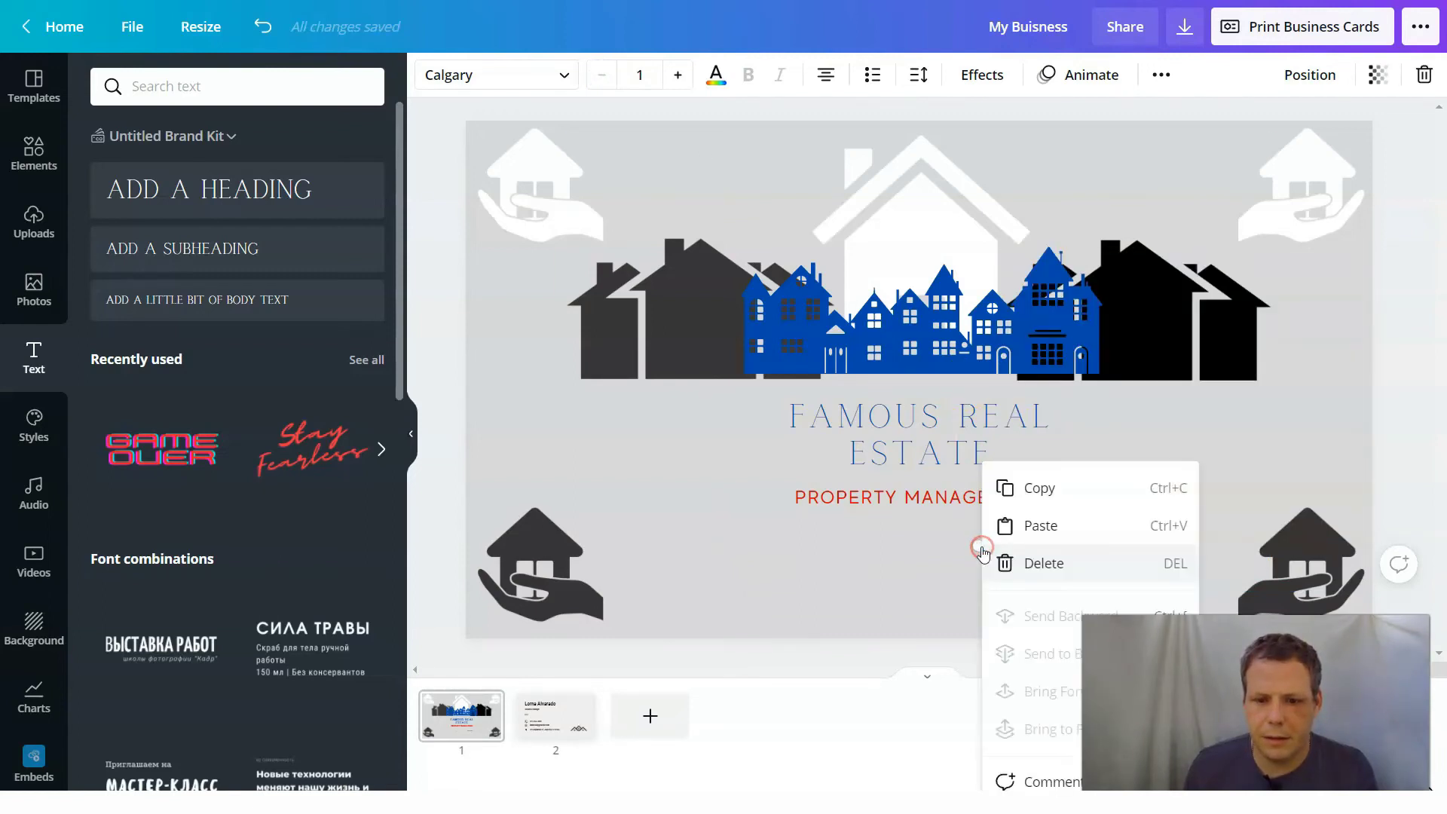
{"action": "left_click", "coordinate": [1010, 563]}
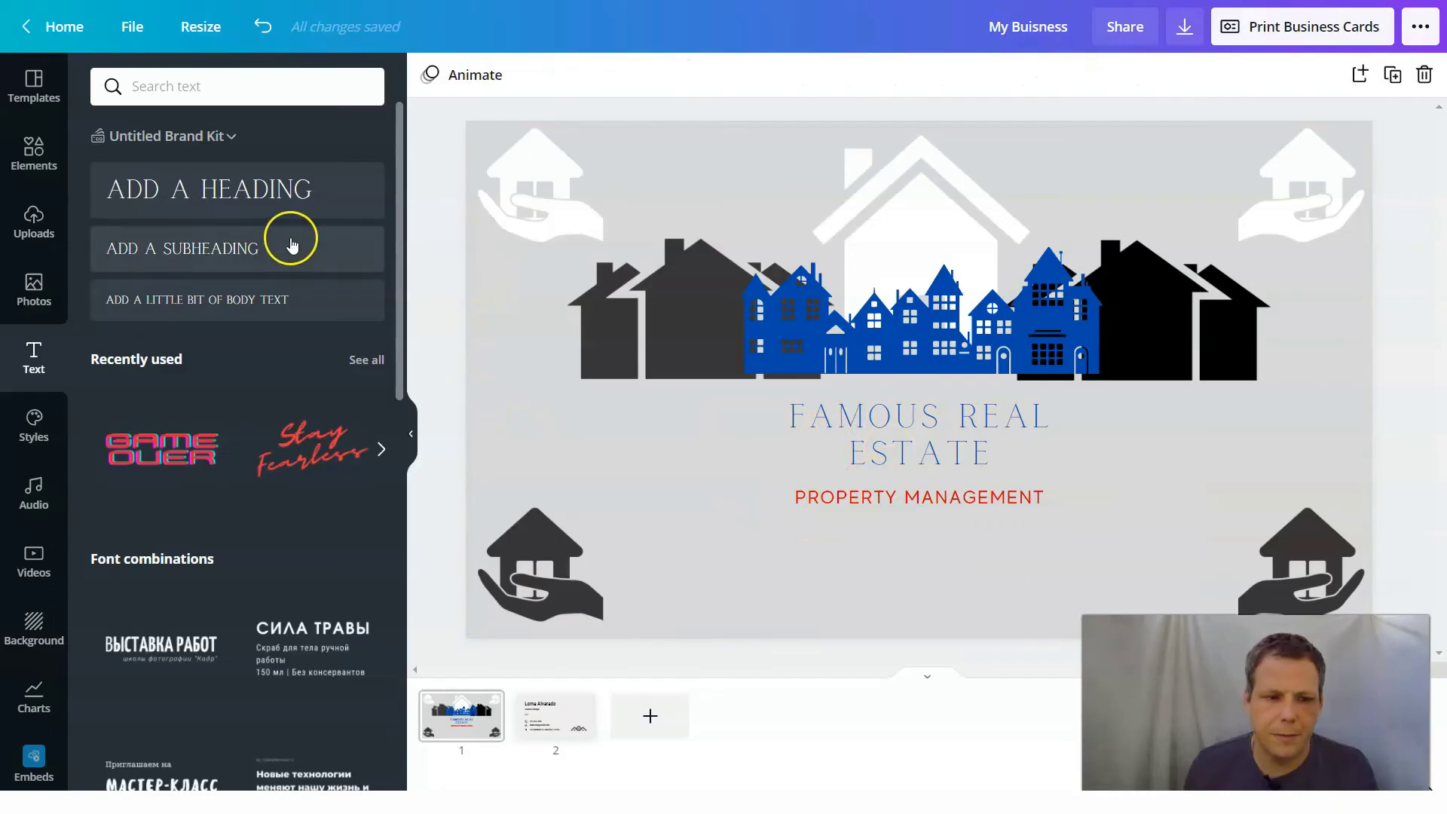
Add a subheading text box at the PROPERTY MANAGEMENT line and set its font size to 6
{"action": "left_click_drag", "start_coordinate": [189, 269], "coordinate": [753, 520]}
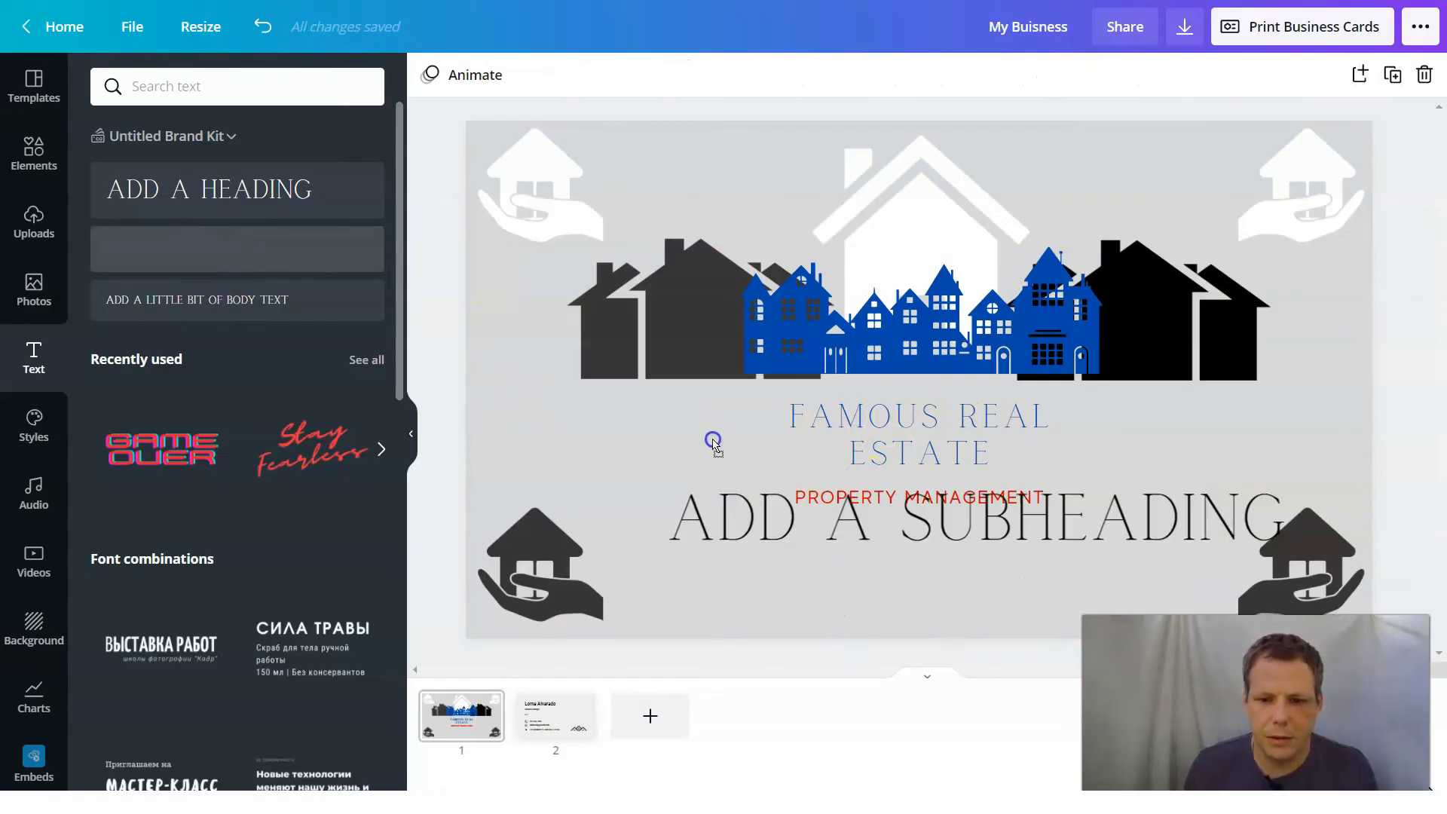
{"action": "left_click", "coordinate": [603, 78]}
{"action": "left_click", "coordinate": [602, 79]}
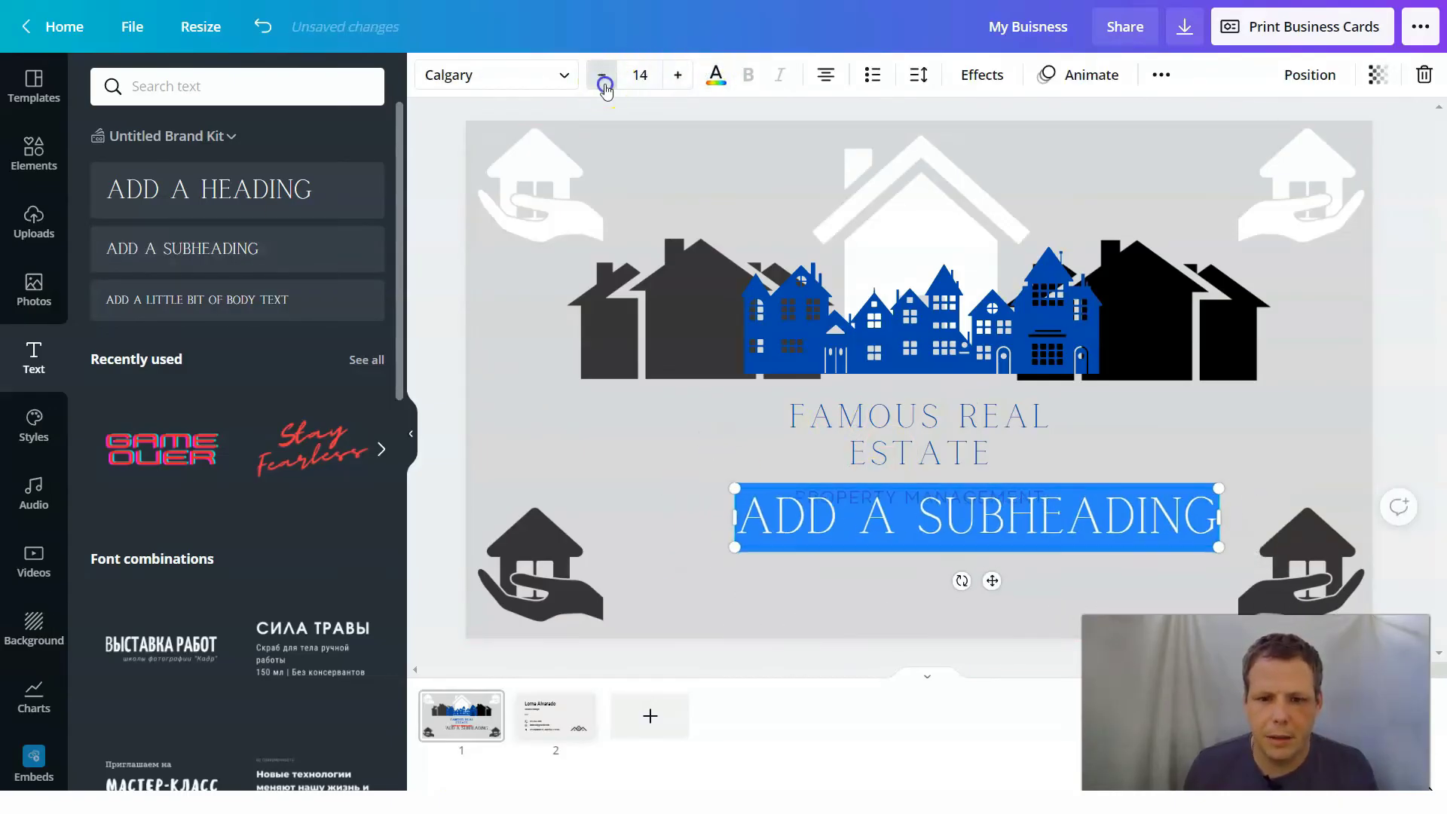
{"action": "left_click", "coordinate": [603, 78]}
{"action": "left_click", "coordinate": [603, 79]}
{"action": "left_click", "coordinate": [603, 79]}
{"action": "left_click", "coordinate": [603, 78]}
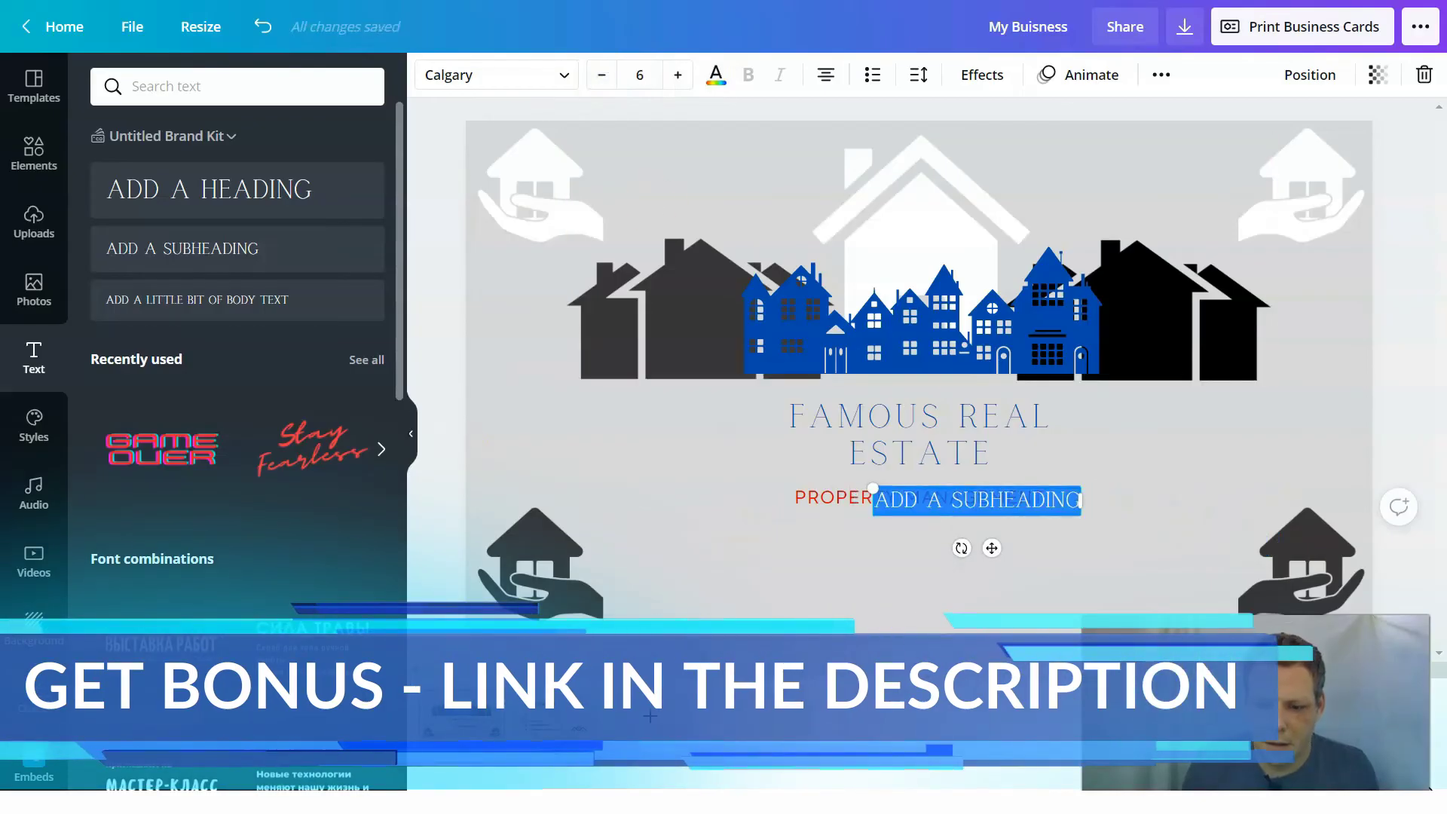
Replace the subheading's placeholder text with the contact email address and place it just below PROPERTY MANAGEMENT
{"action": "key", "text": "BackSpace"}
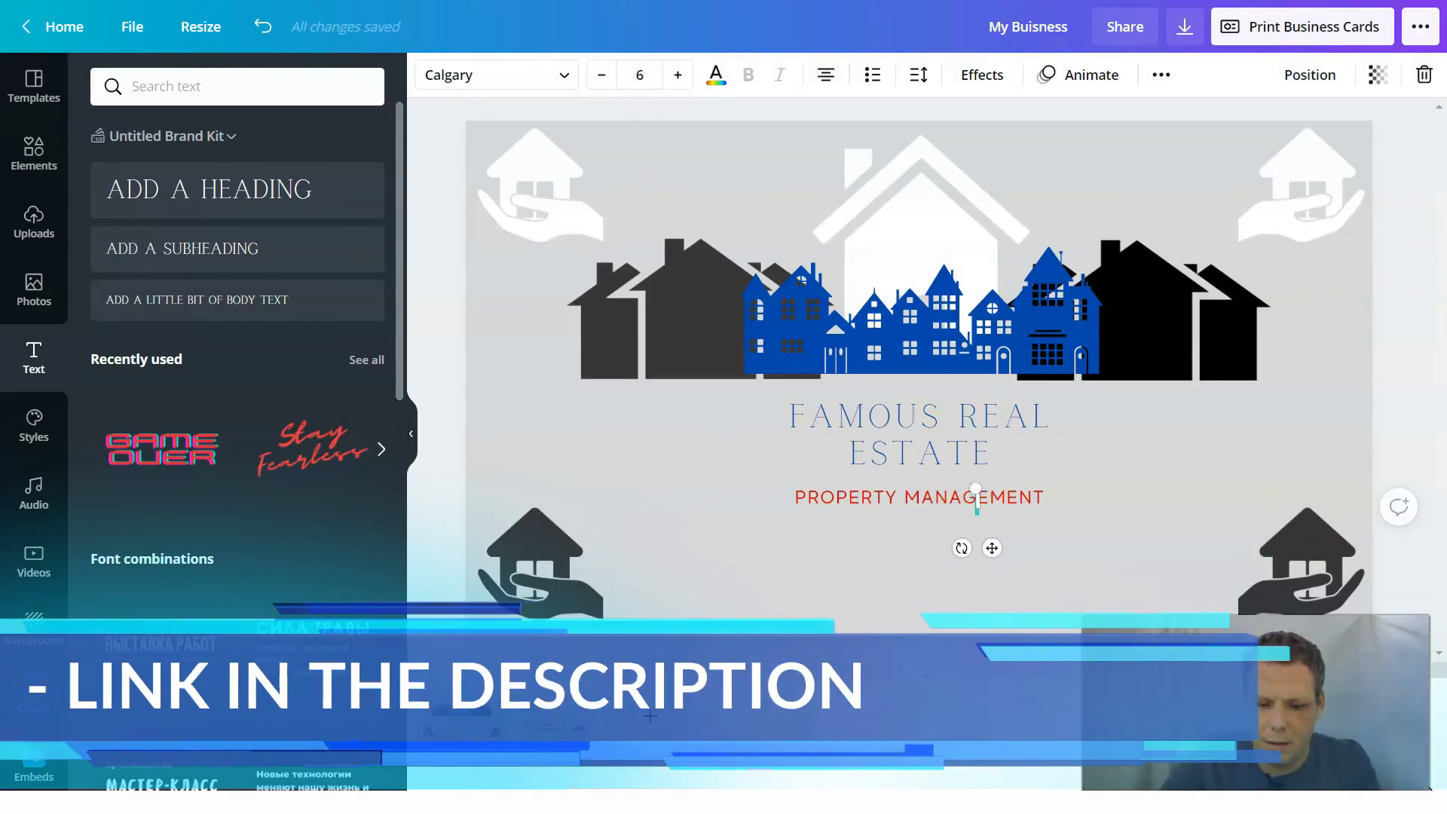
{"action": "type", "text": "M"}
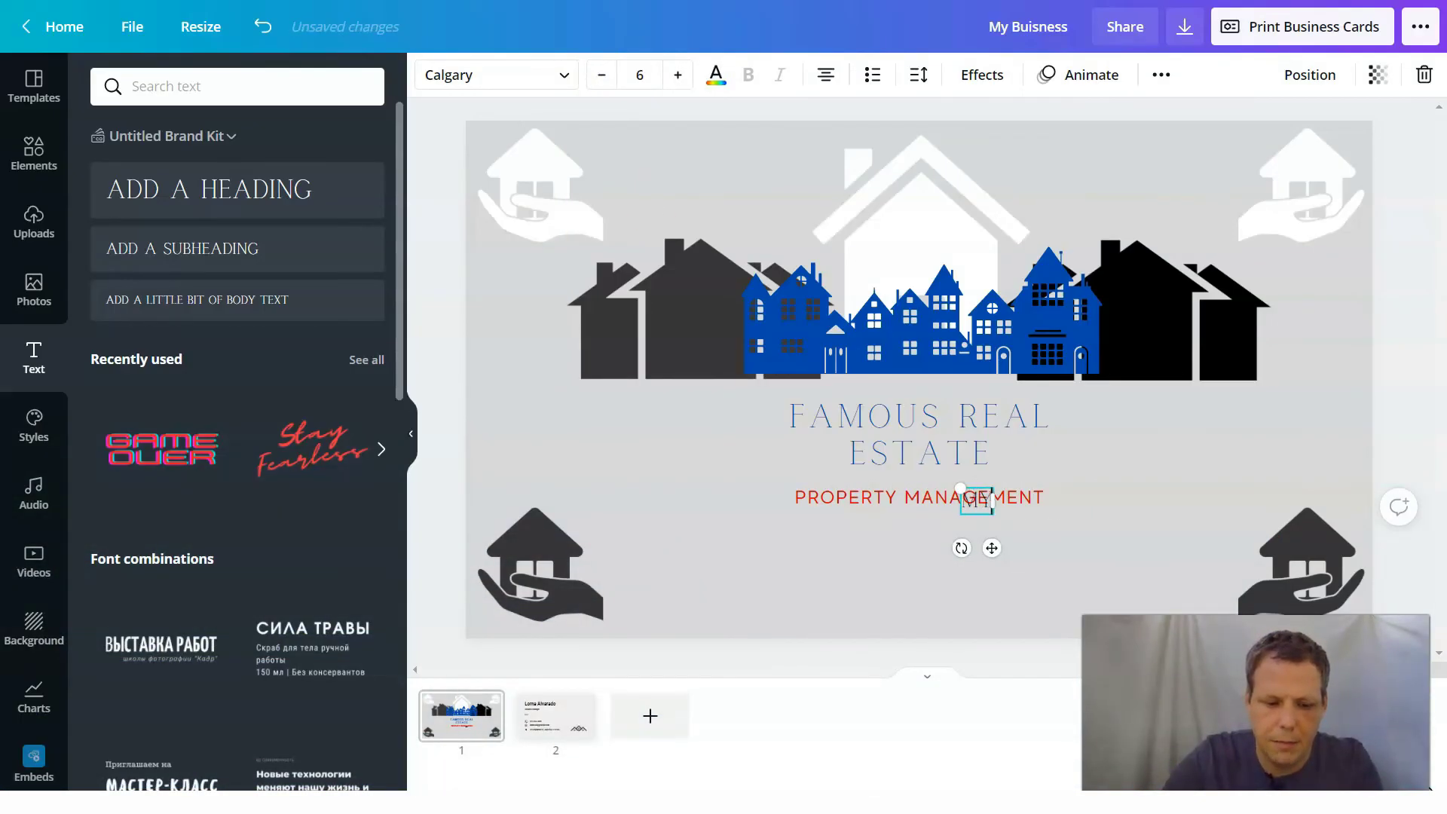
{"action": "type", "text": "Y EMAIL@GMAIL.COM"}
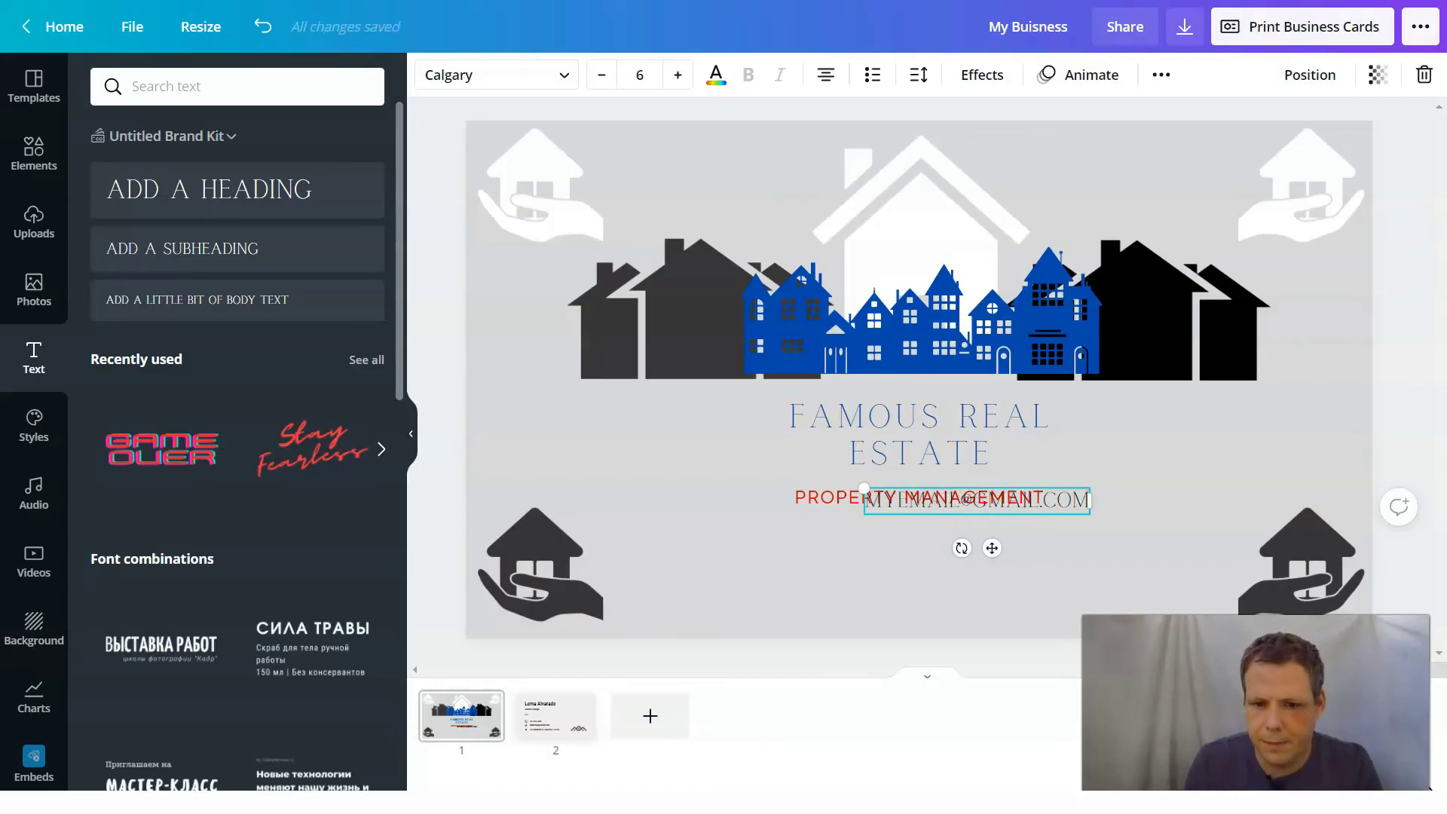
{"action": "left_click_drag", "start_coordinate": [994, 551], "coordinate": [954, 579]}
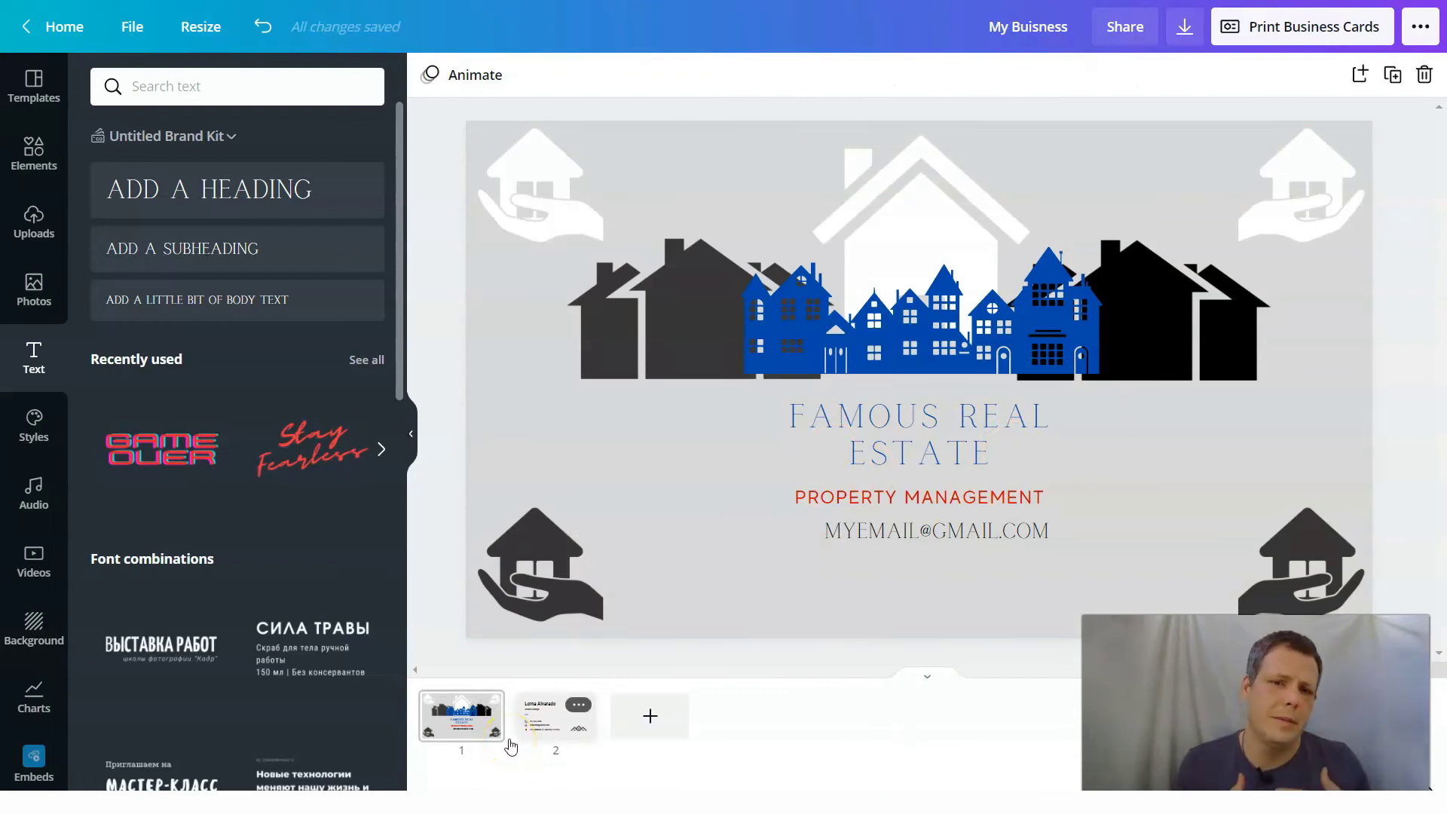
{"action": "mouse_move", "coordinate": [511, 746]}
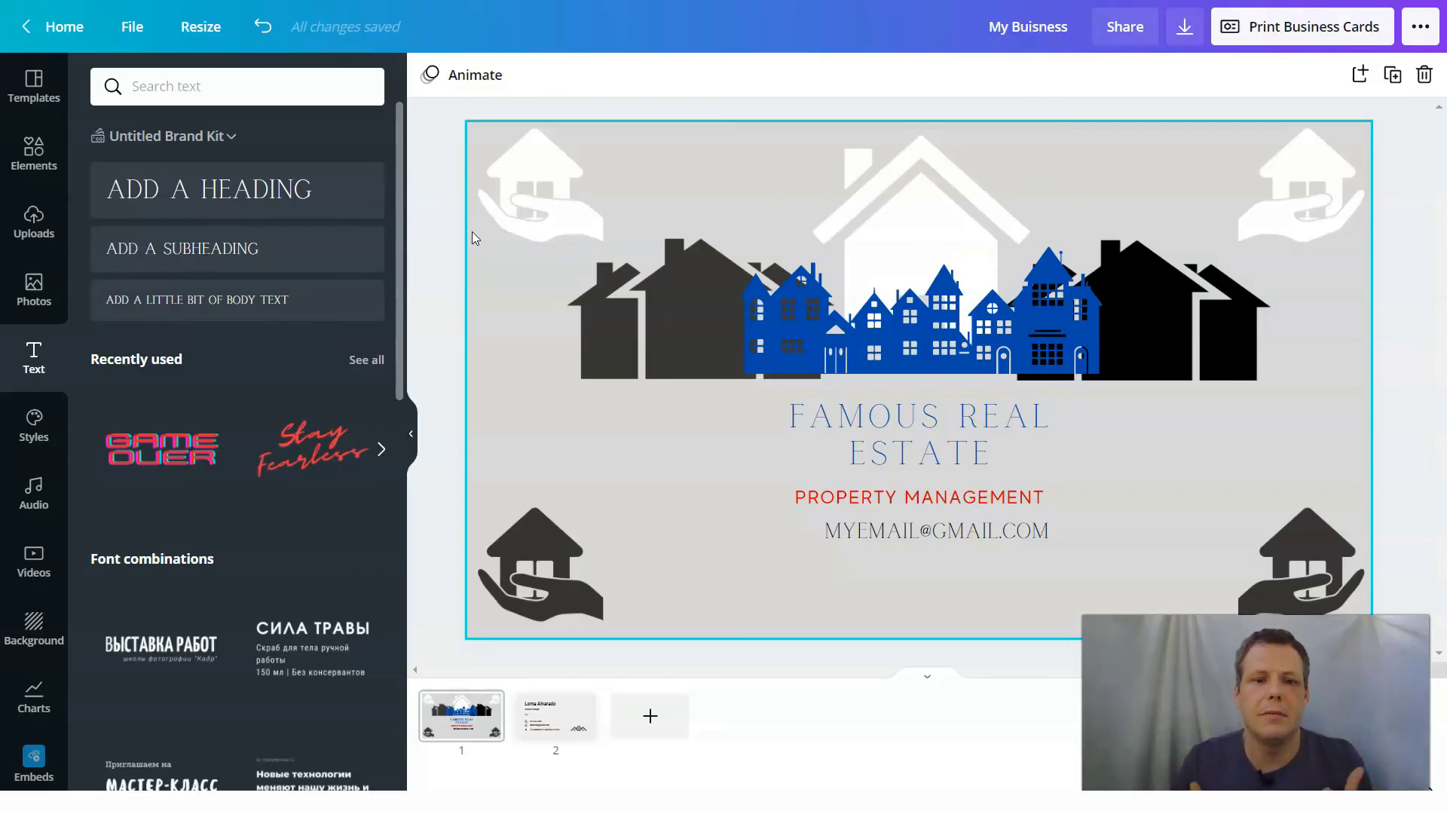
{"action": "left_click", "coordinate": [695, 162]}
{"action": "left_click", "coordinate": [708, 138]}
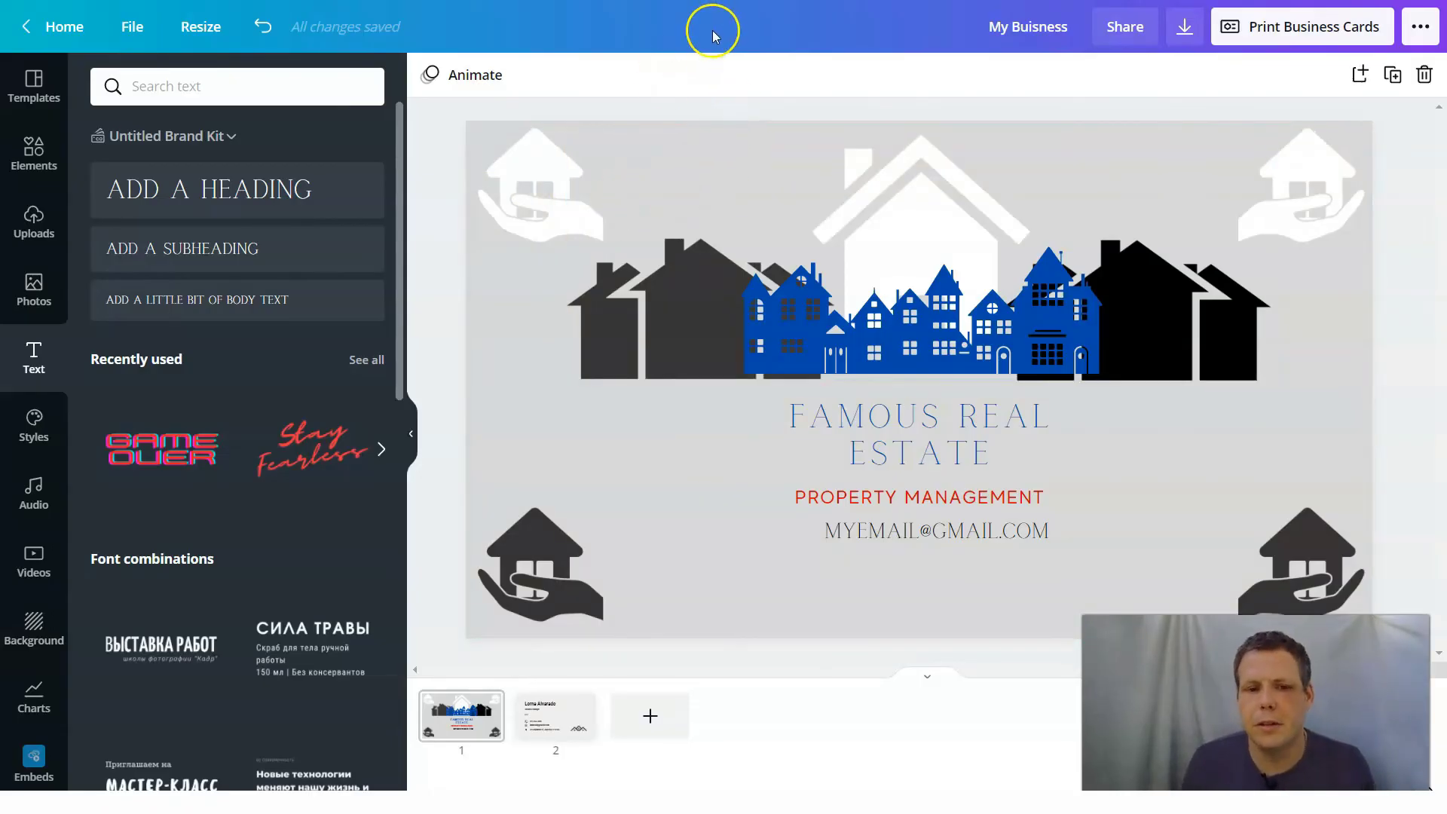
{"action": "left_click", "coordinate": [736, 233]}
{"action": "left_click", "coordinate": [800, 691]}
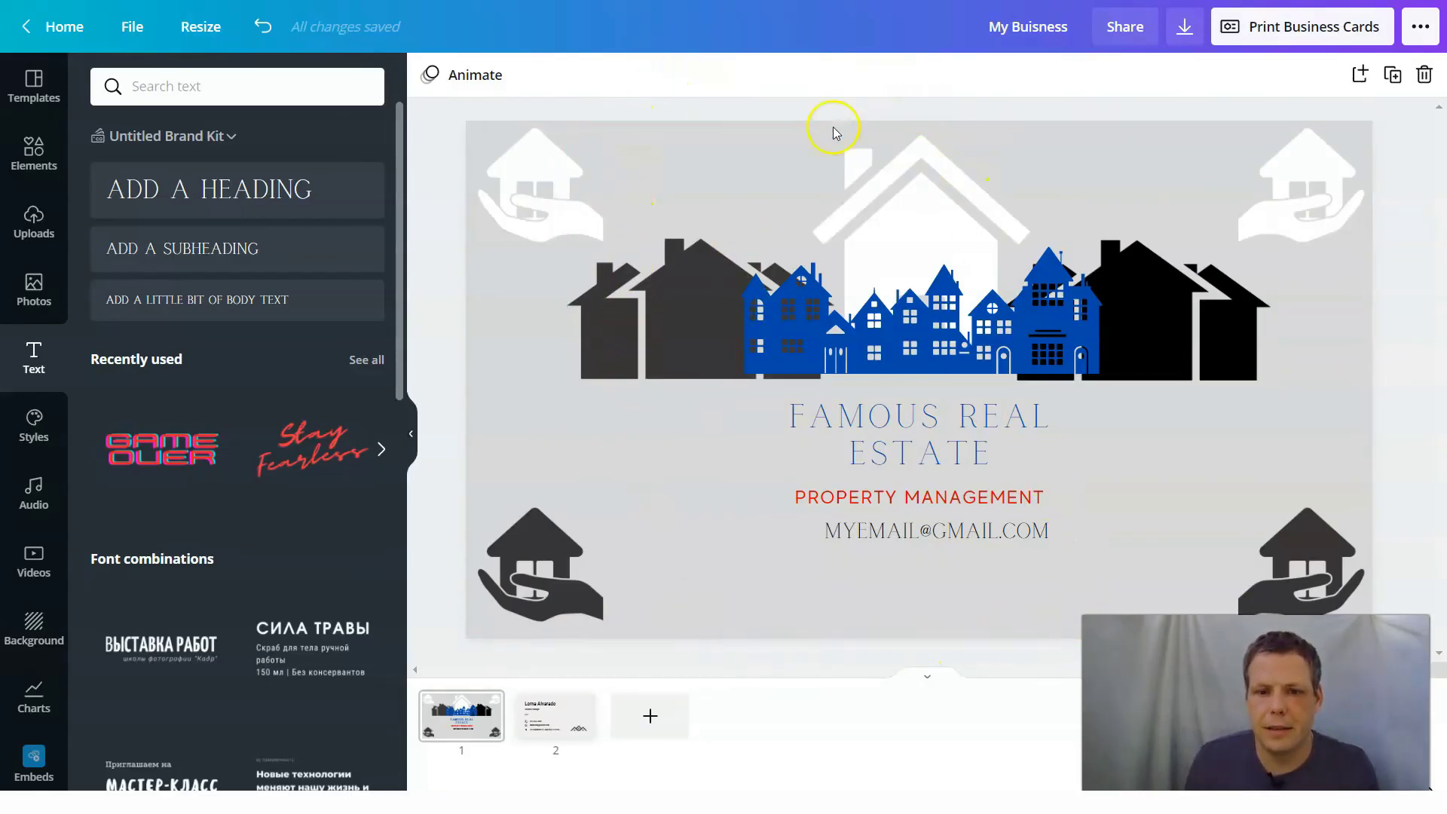
Recolor the person's name on the card's second page to the blue from the document colors
{"action": "left_click", "coordinate": [714, 519]}
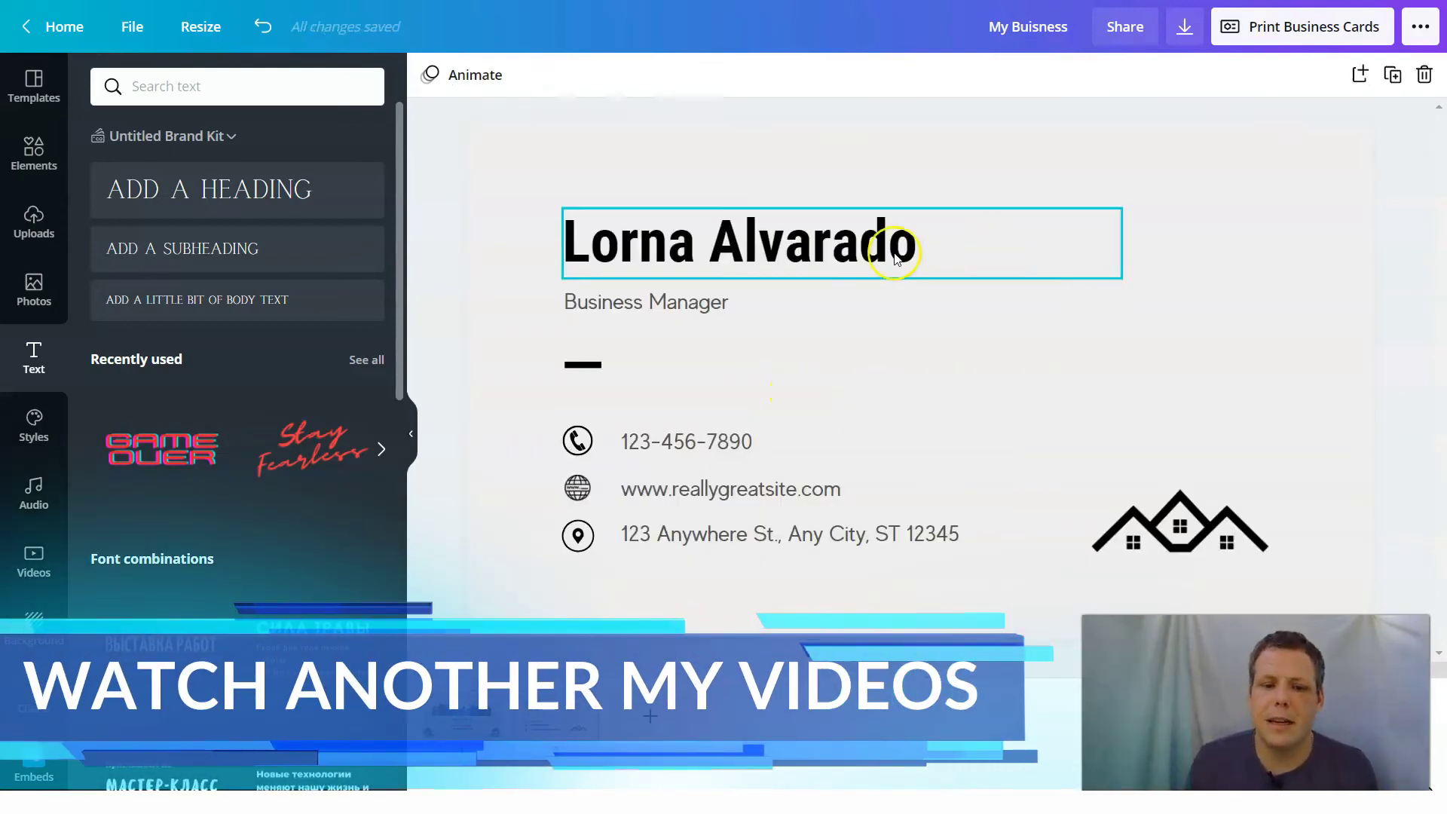
{"action": "left_click", "coordinate": [807, 265]}
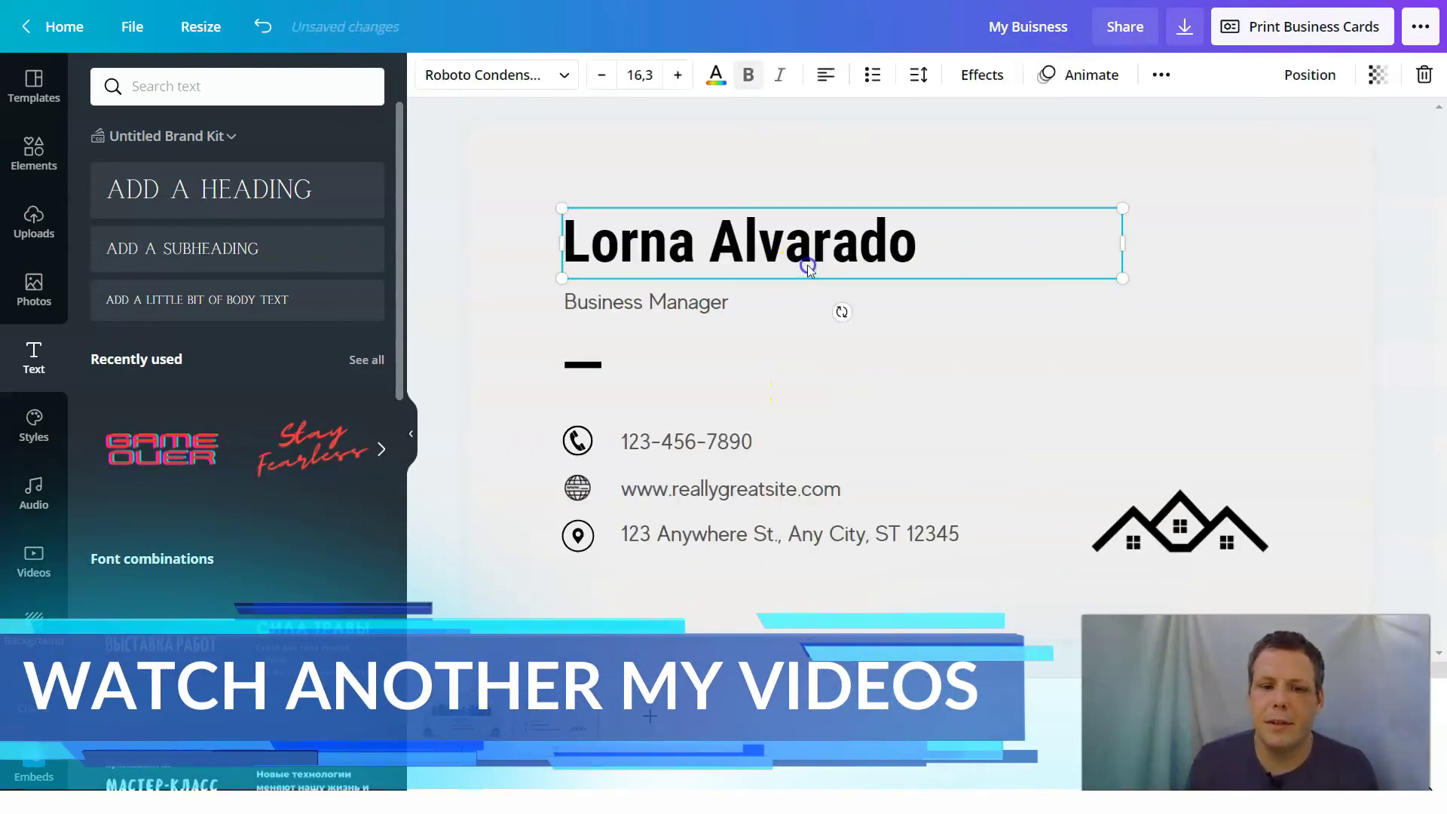
{"action": "left_click", "coordinate": [715, 74]}
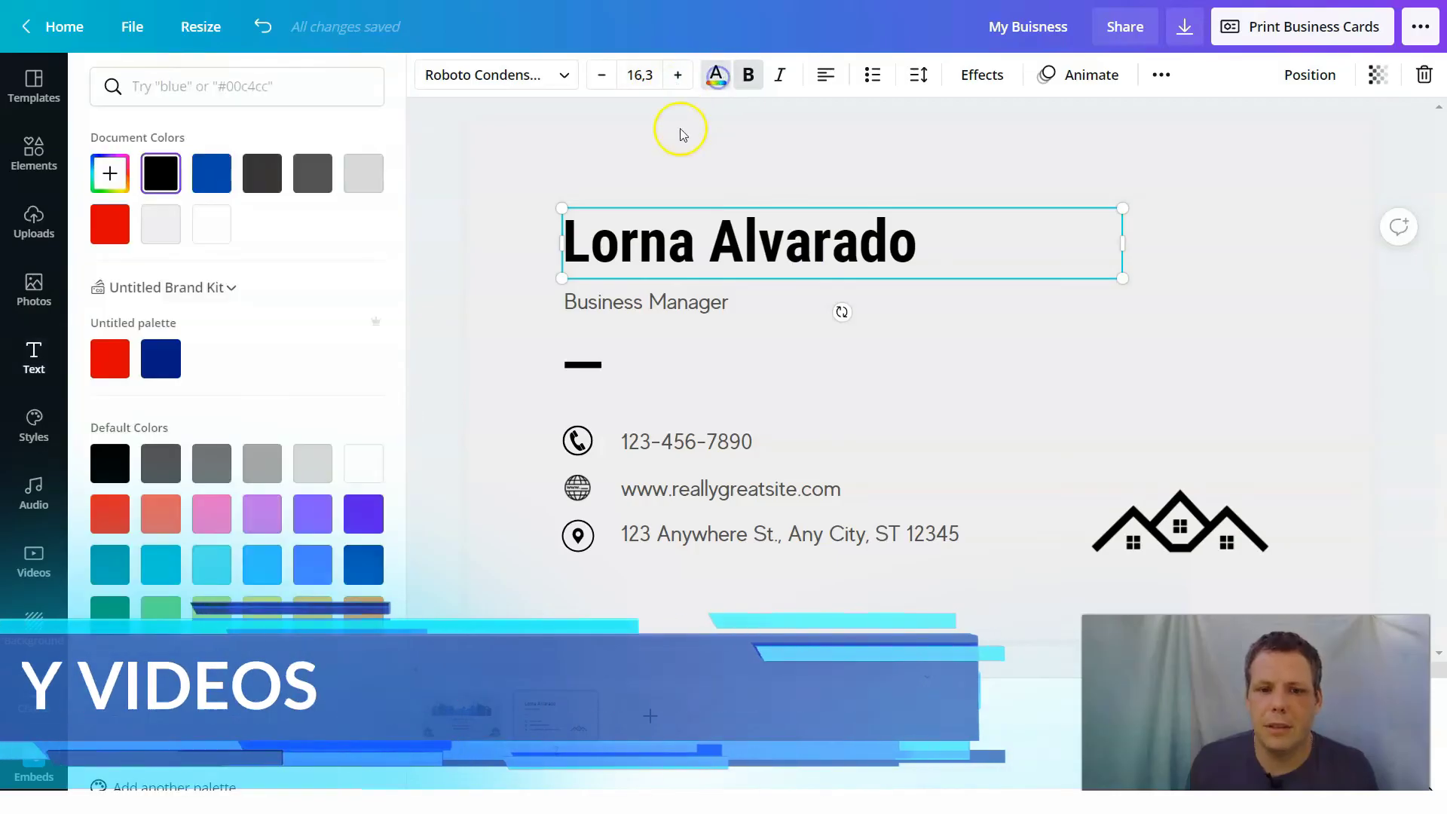
{"action": "left_click", "coordinate": [212, 174]}
{"action": "left_click", "coordinate": [739, 670]}
Recolor the rooftop house logo on the second page to the red from the document colors
{"action": "left_click", "coordinate": [1153, 517]}
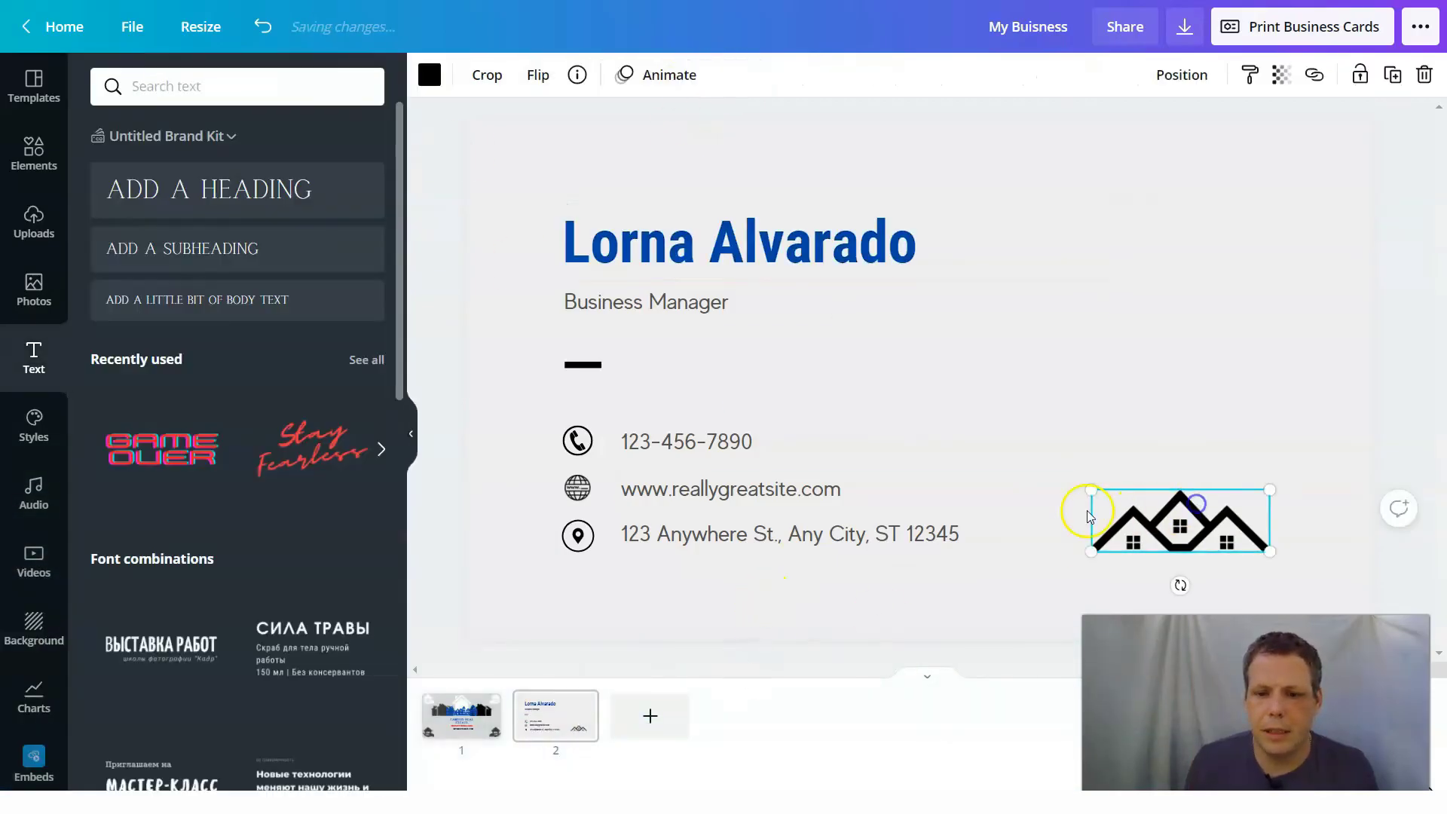
{"action": "left_click", "coordinate": [432, 74]}
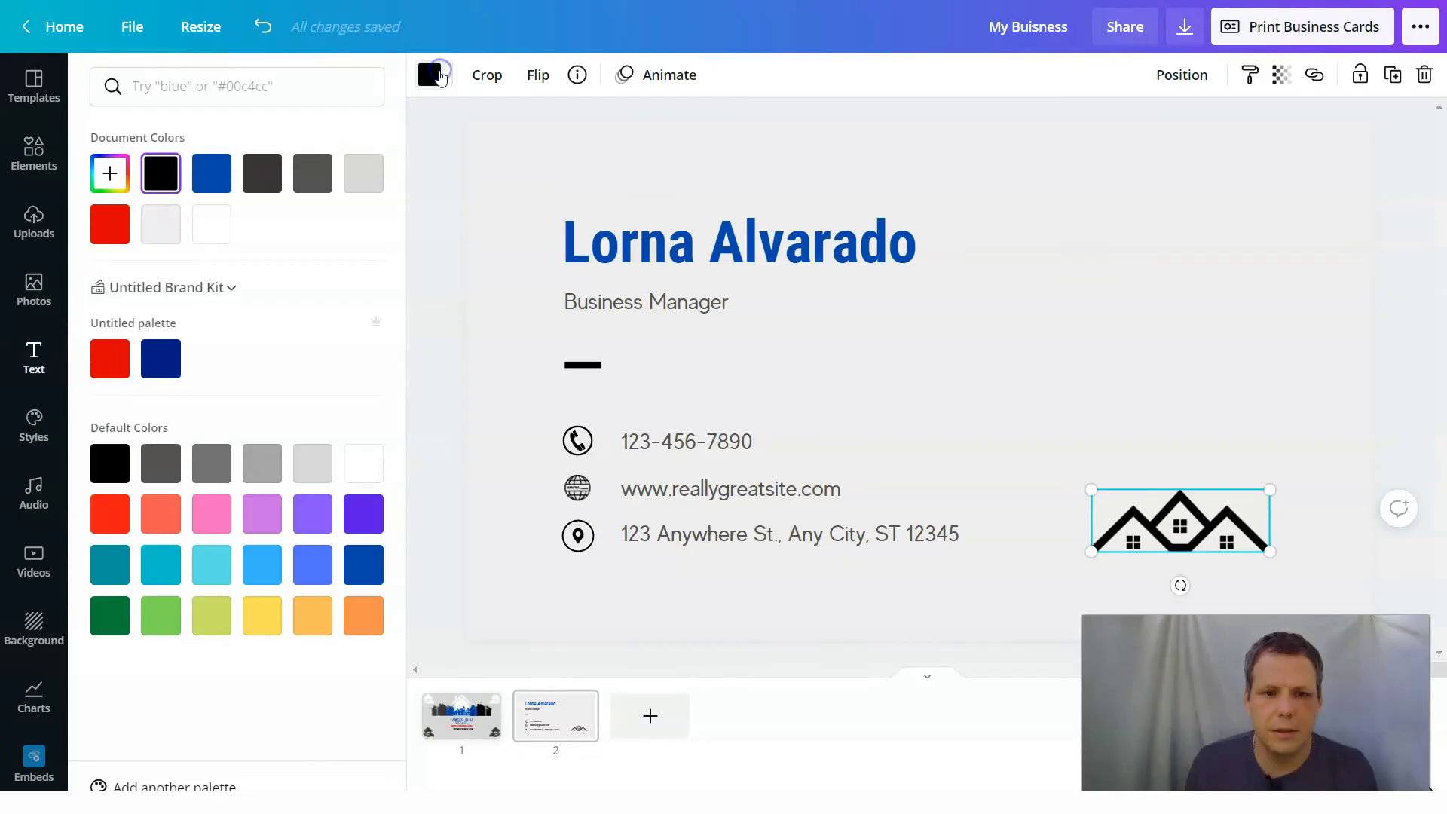
{"action": "left_click", "coordinate": [111, 226]}
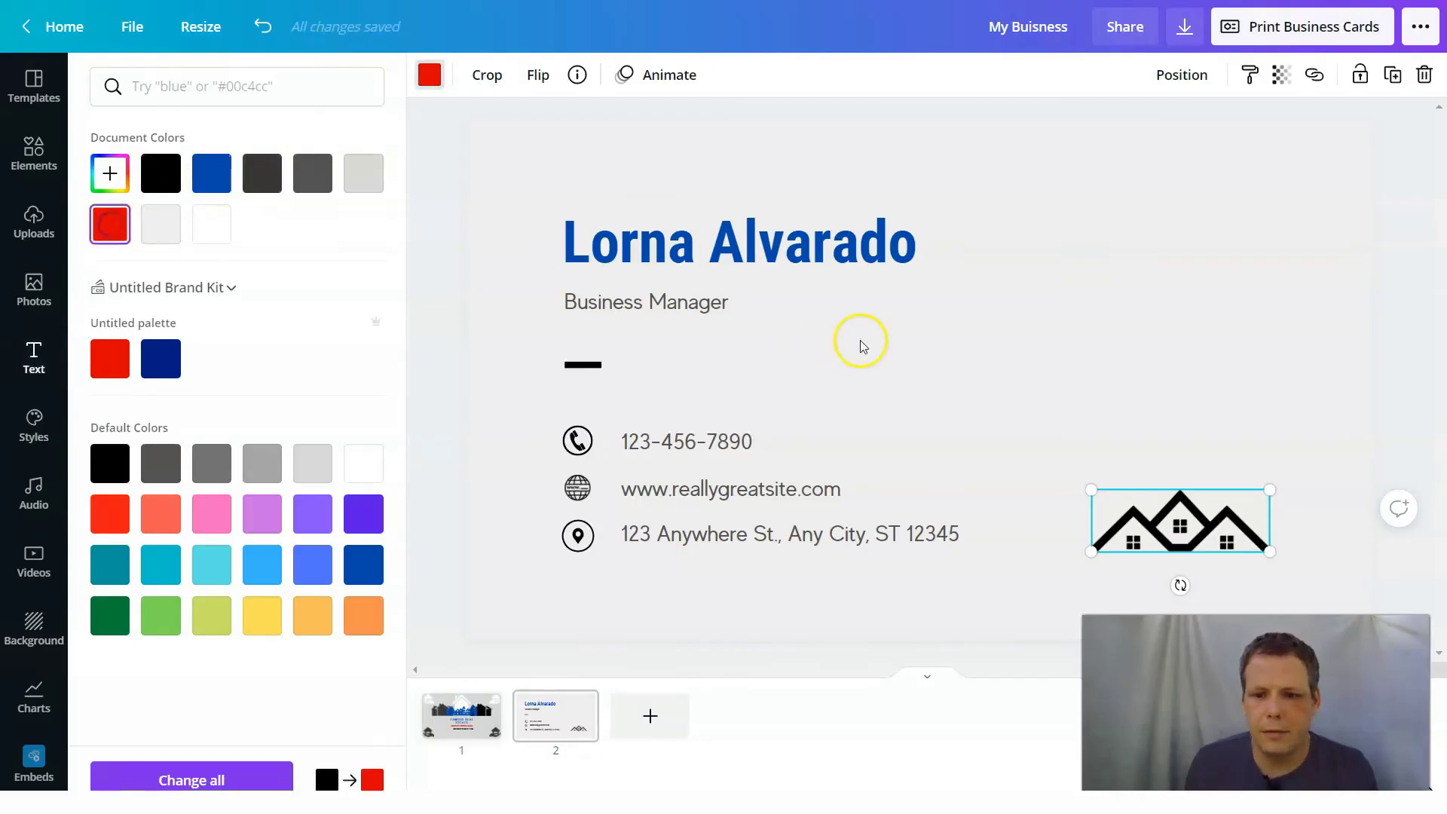
{"action": "left_click", "coordinate": [647, 449]}
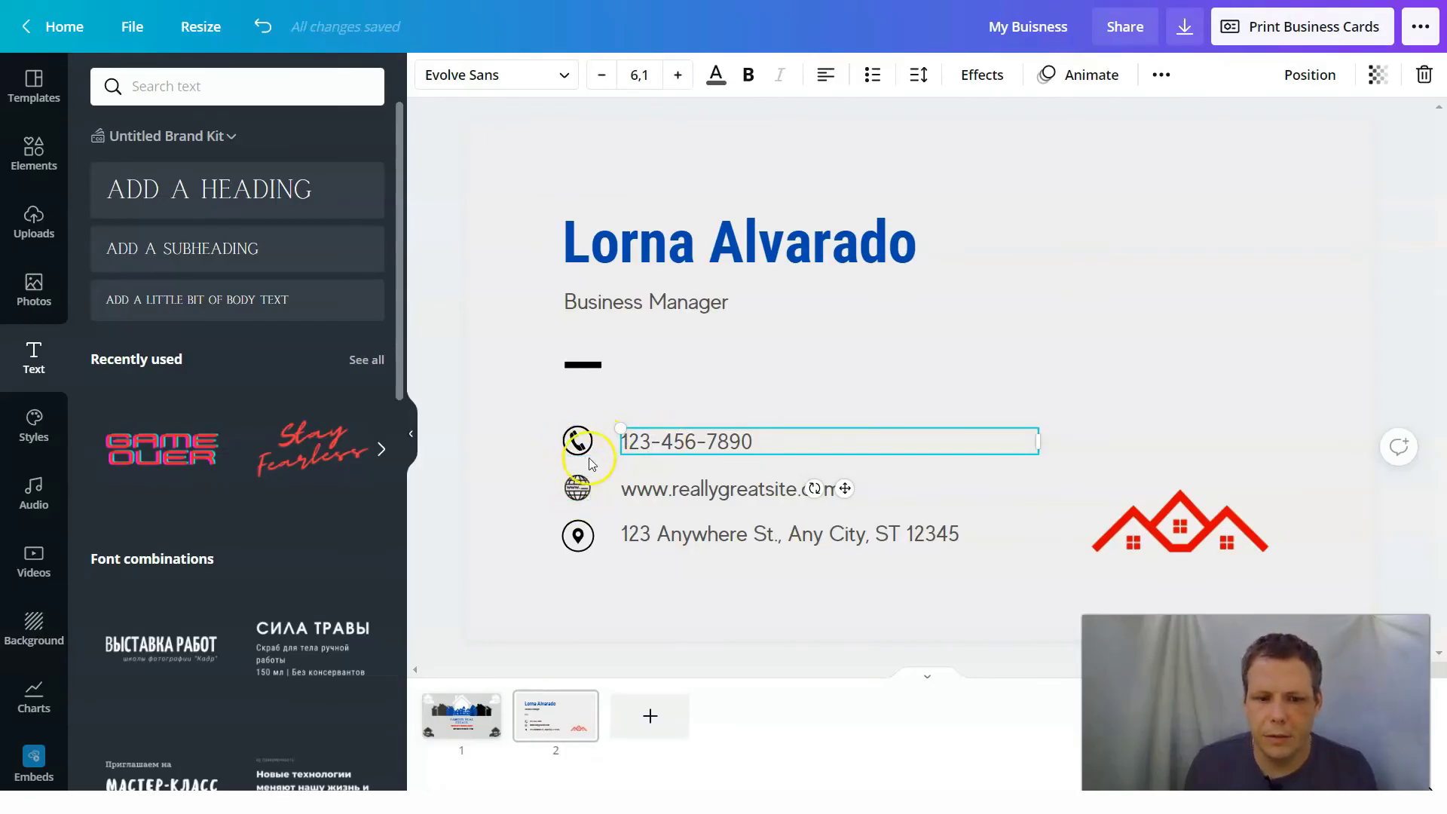
{"action": "left_click", "coordinate": [577, 536]}
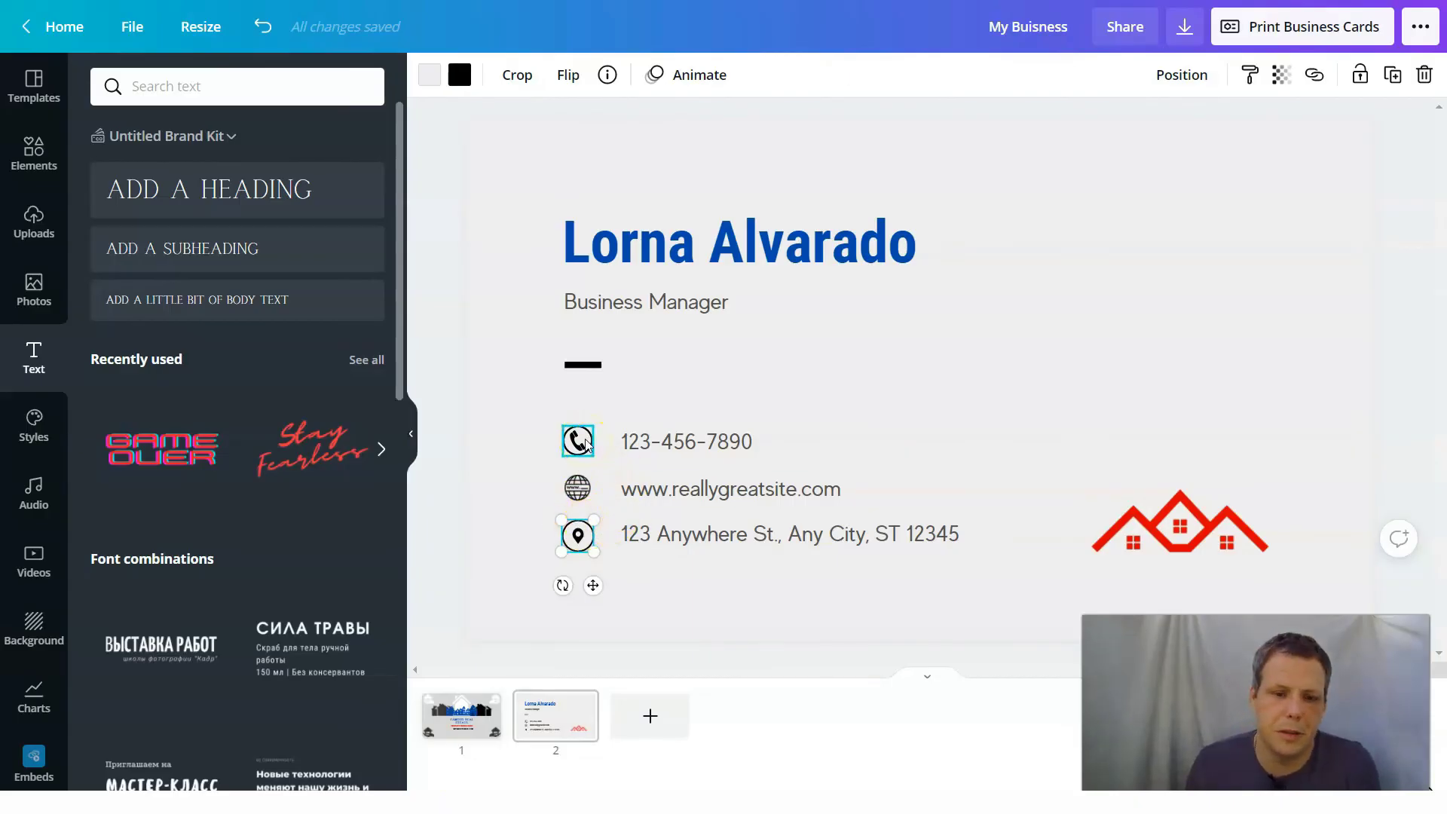
{"action": "left_click", "coordinate": [199, 86]}
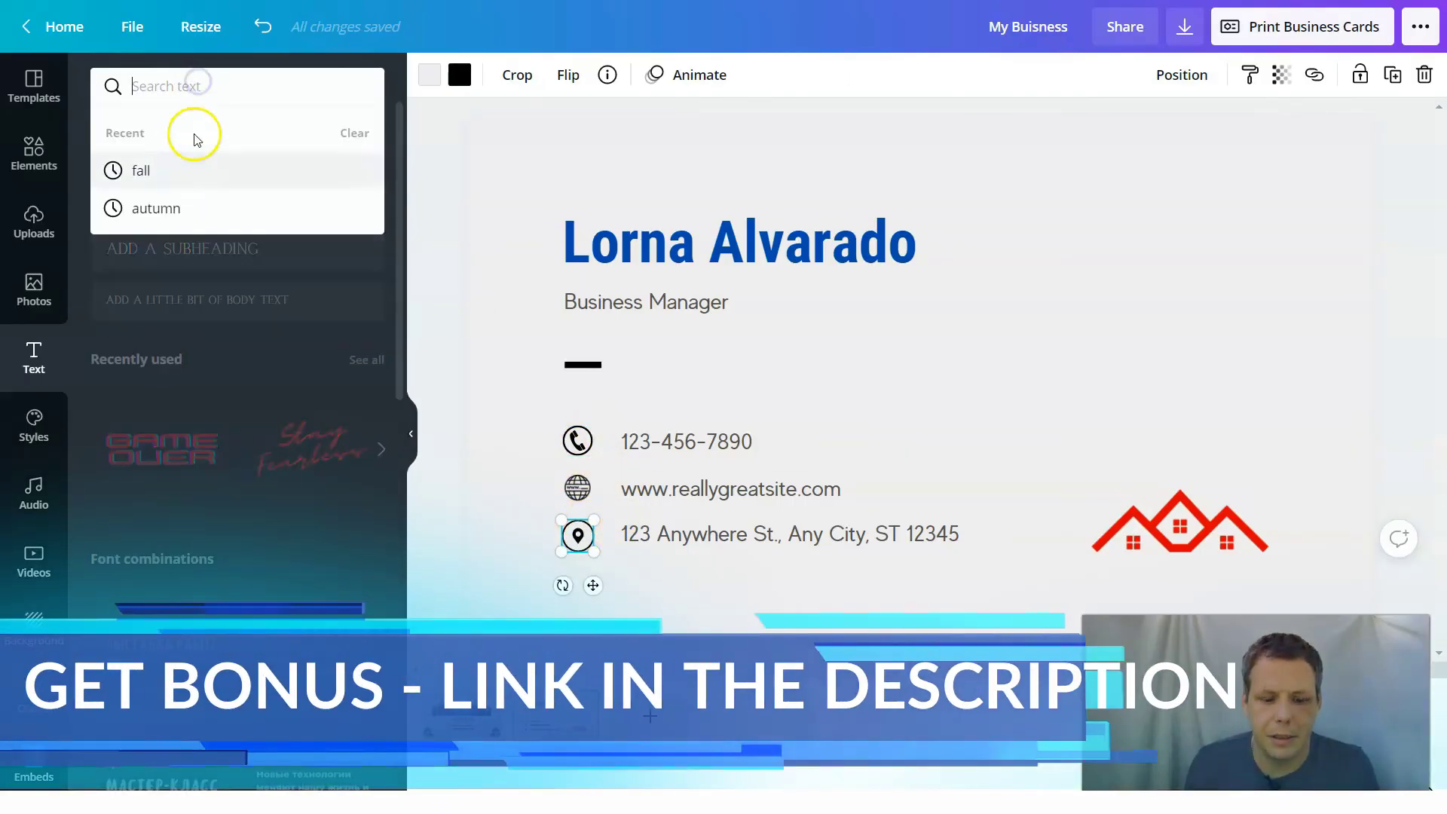
{"action": "type", "text": "tel"}
{"action": "key", "text": "BackSpace"}
{"action": "key", "text": "BackSpace"}
{"action": "key", "text": "BackSpace"}
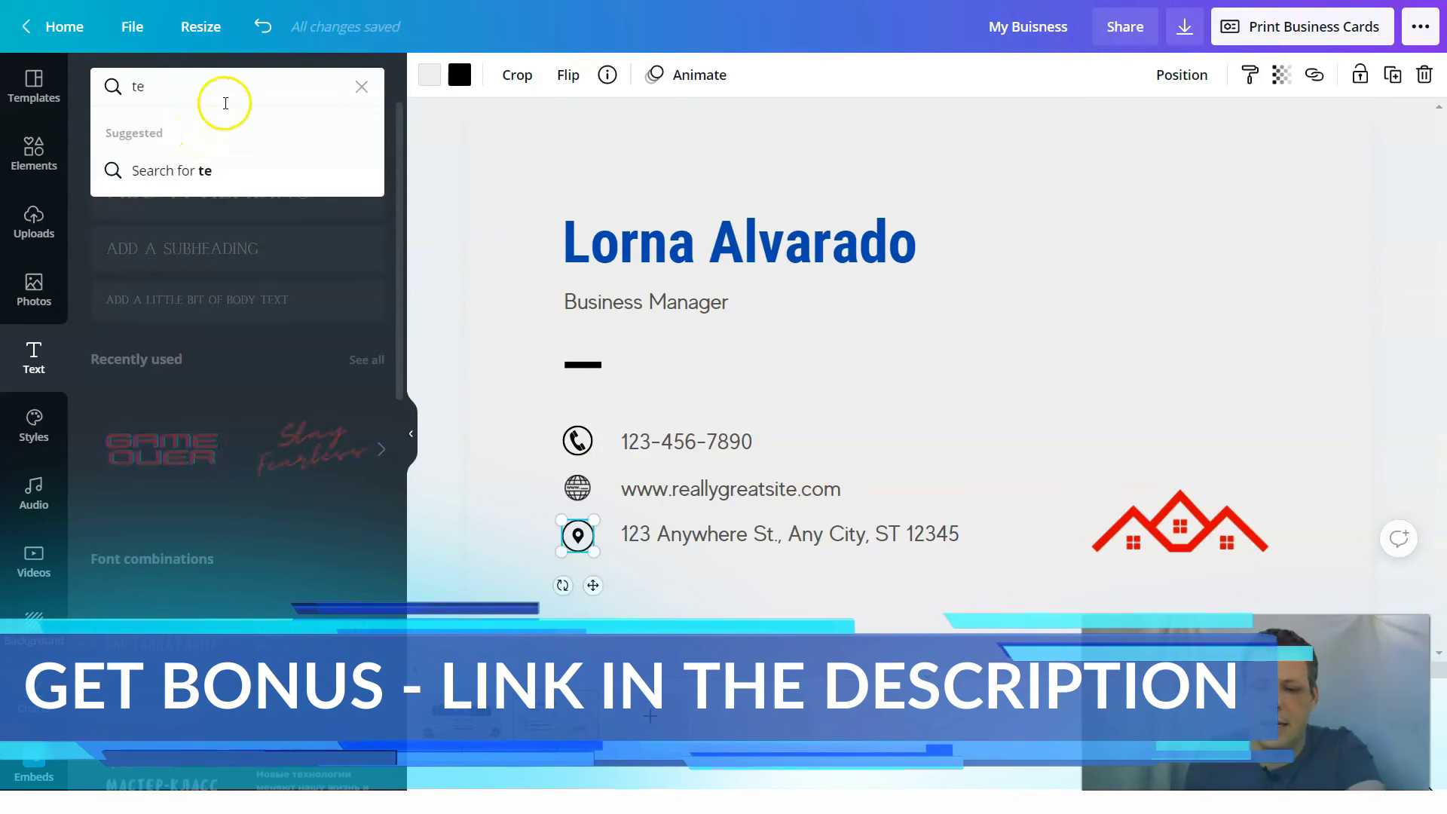
Replace the houses search in the elements library with a search for "telephone"
{"action": "left_click", "coordinate": [34, 151]}
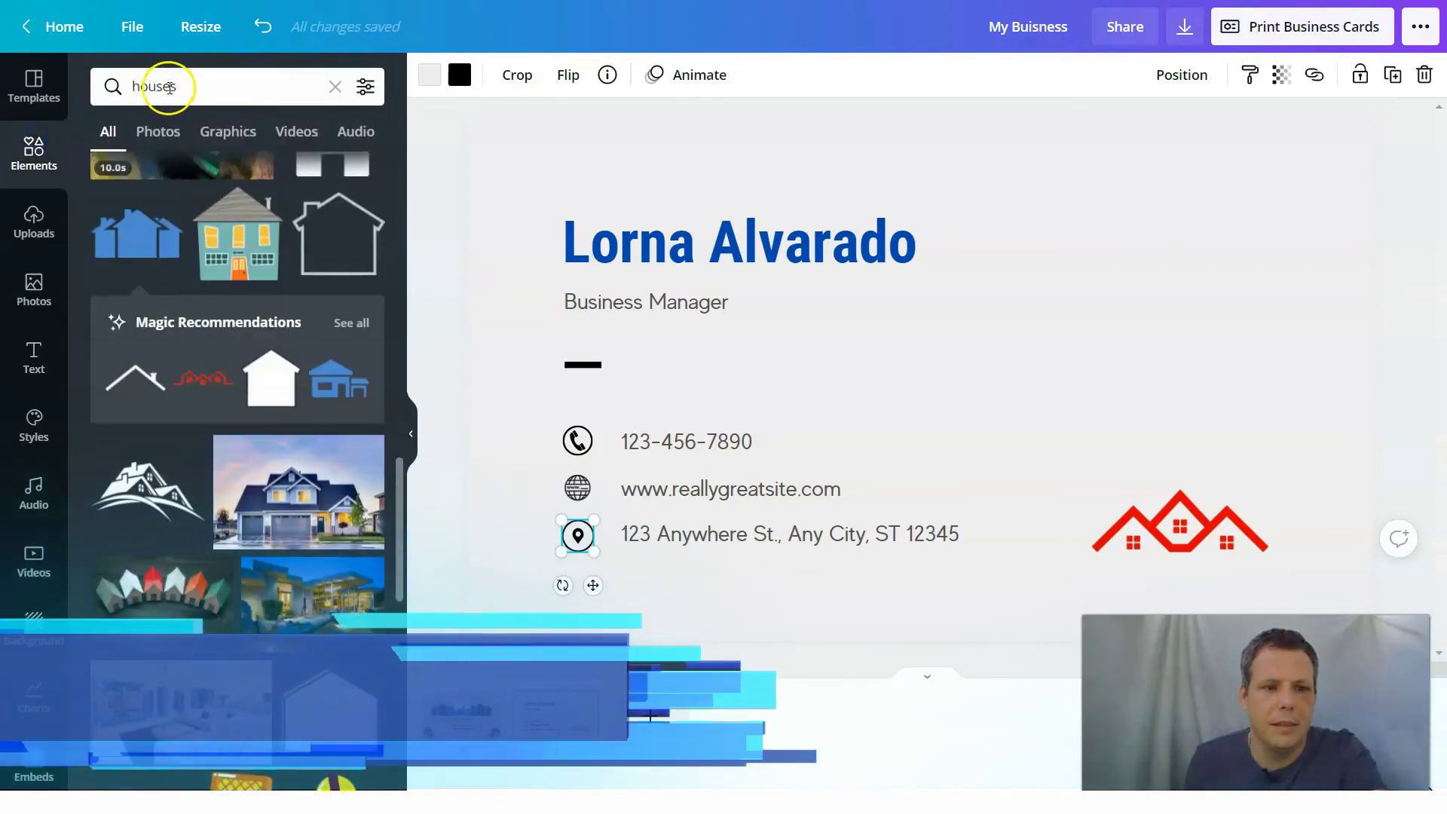
{"action": "left_click", "coordinate": [169, 88]}
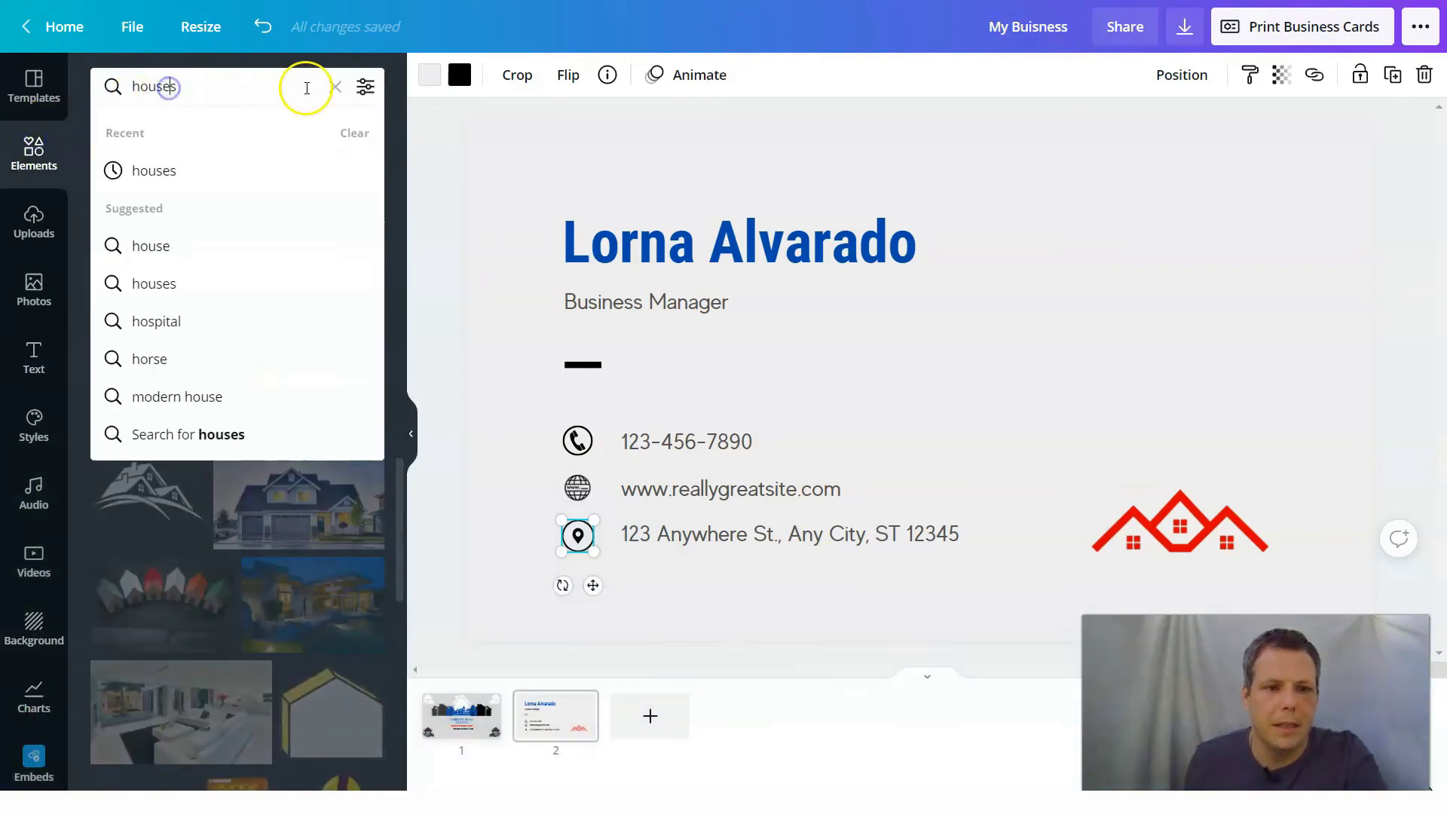
{"action": "left_click", "coordinate": [335, 86]}
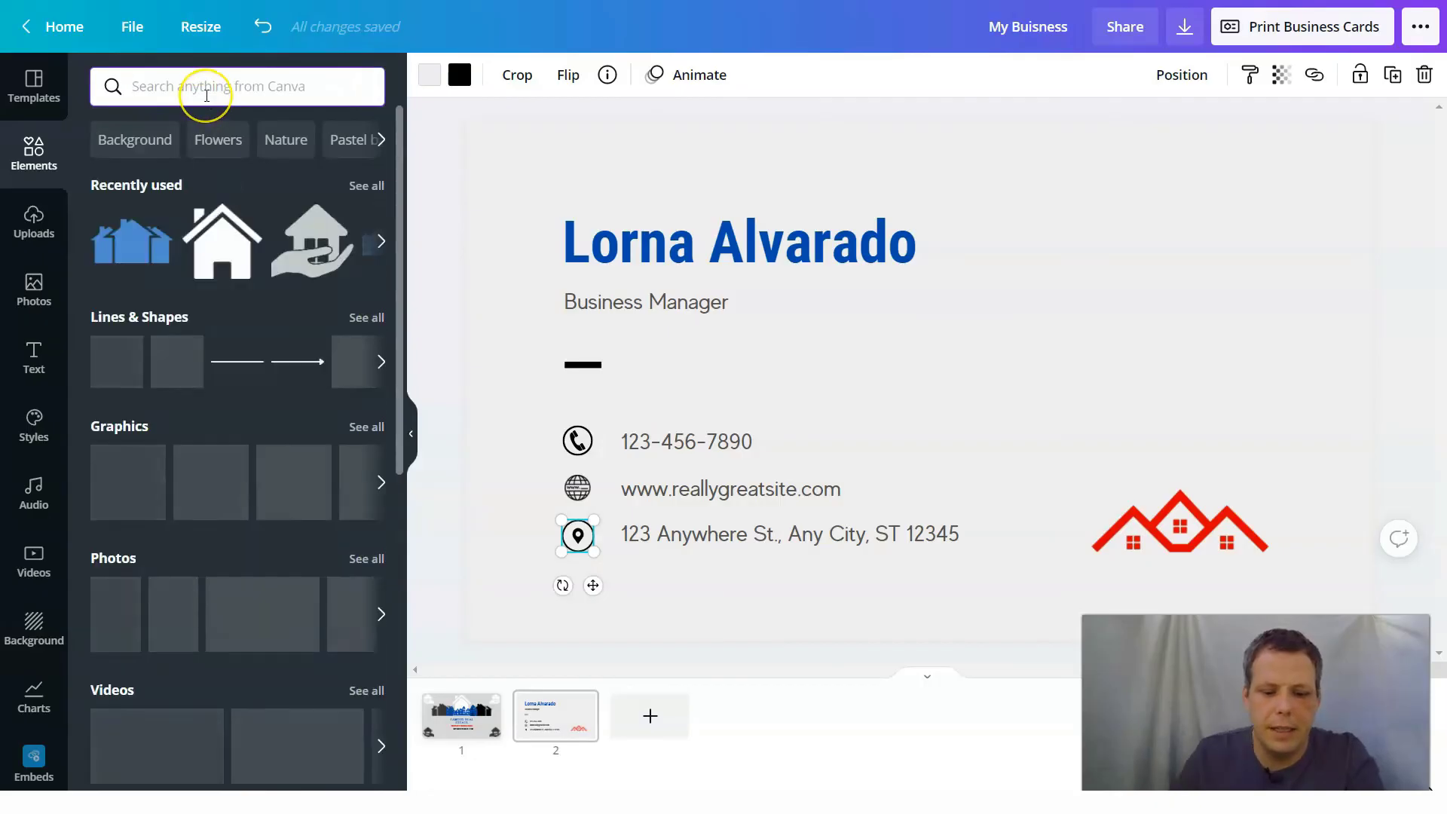
{"action": "type", "text": "telephobn"}
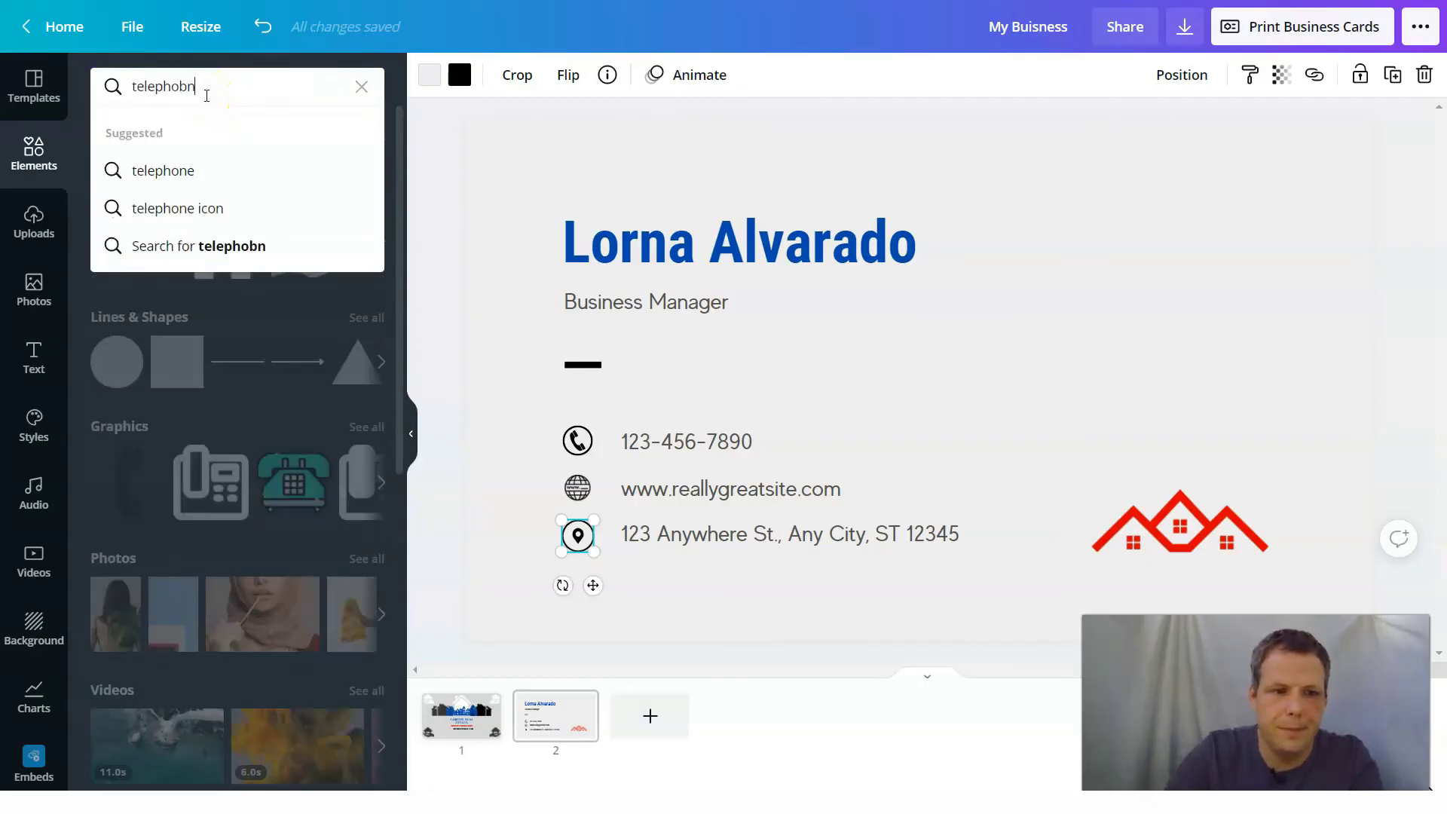
{"action": "type", "text": "e"}
{"action": "key", "text": "Return"}
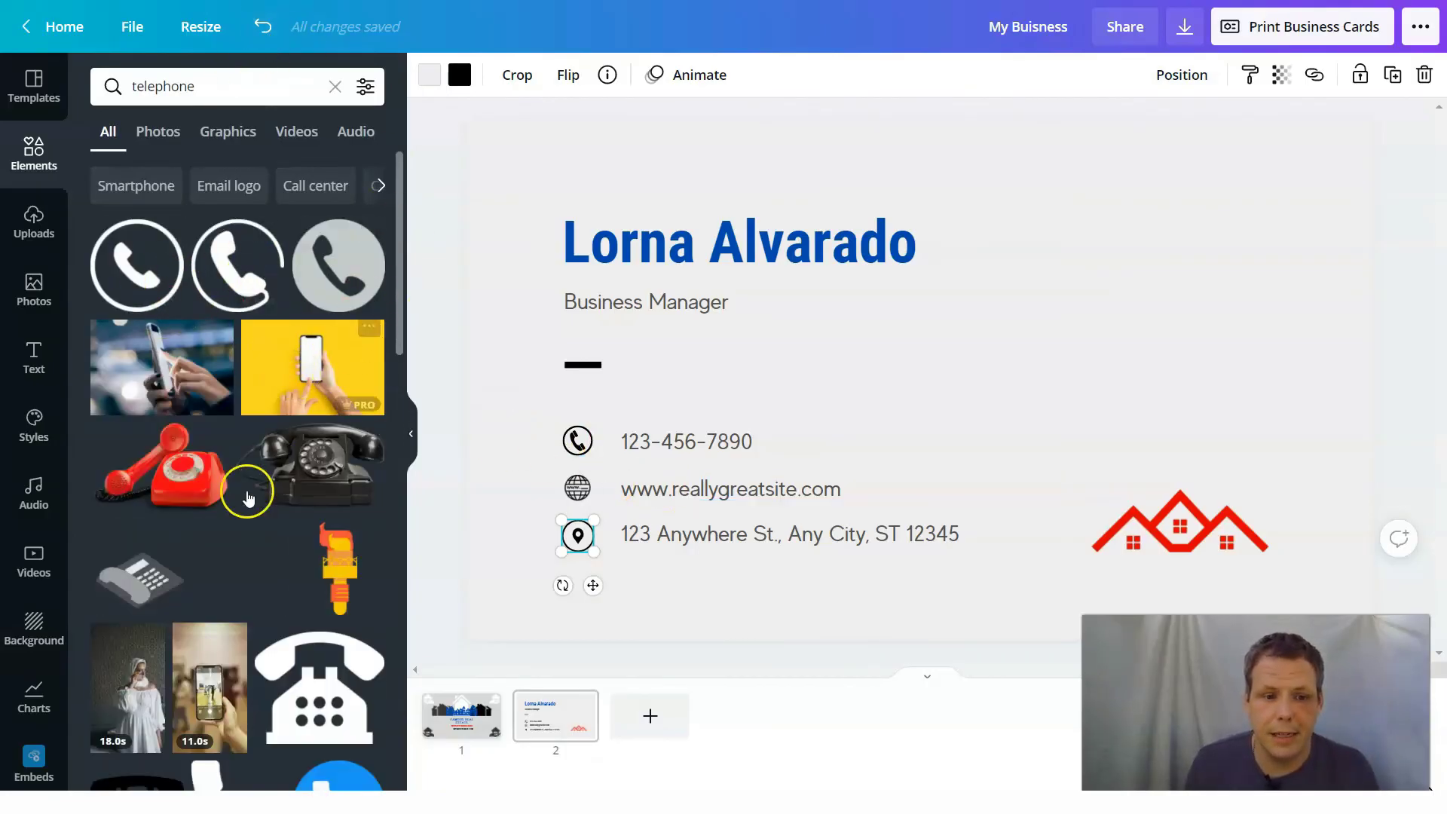
Add the black handset graphic with signal waves to the second page and shrink it to about the contact icons' size, level with the phone number
{"action": "scroll", "coordinate": [272, 438], "scroll_direction": "down", "scroll_amount": 7}
{"action": "scroll", "coordinate": [271, 438], "scroll_direction": "down", "scroll_amount": 7}
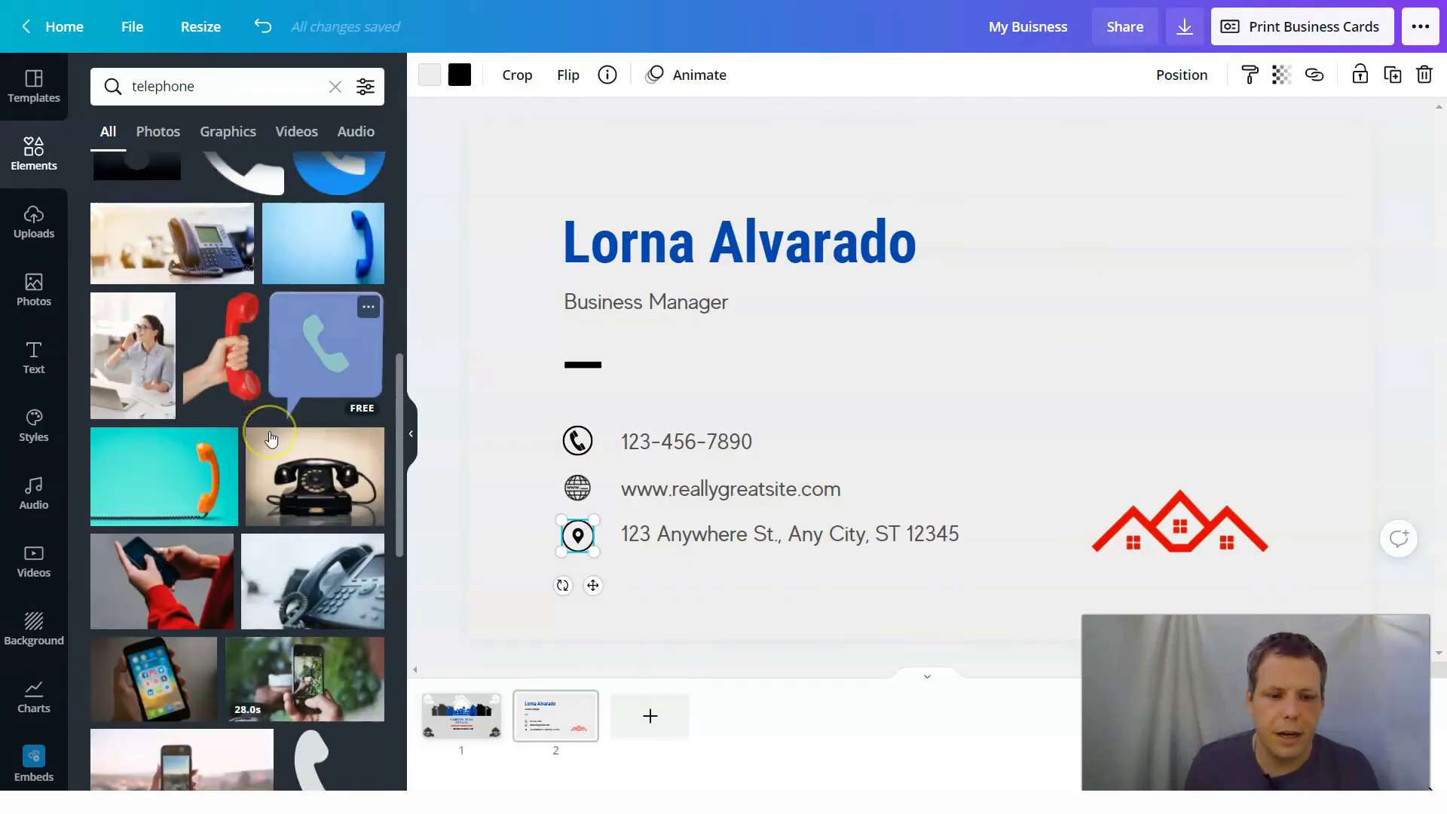
{"action": "left_click_drag", "start_coordinate": [247, 431], "coordinate": [988, 350]}
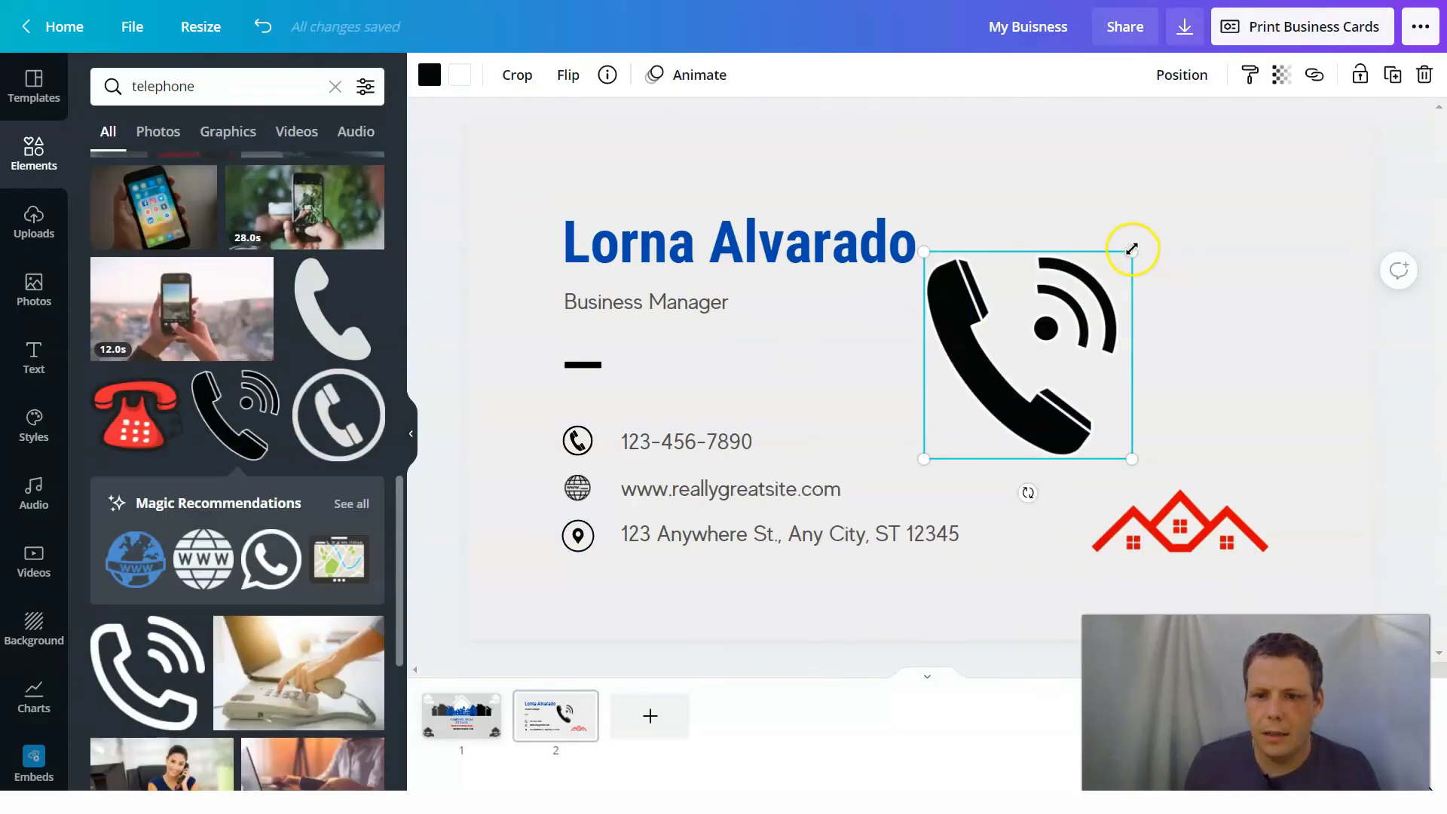
{"action": "left_click_drag", "start_coordinate": [1131, 250], "coordinate": [974, 432]}
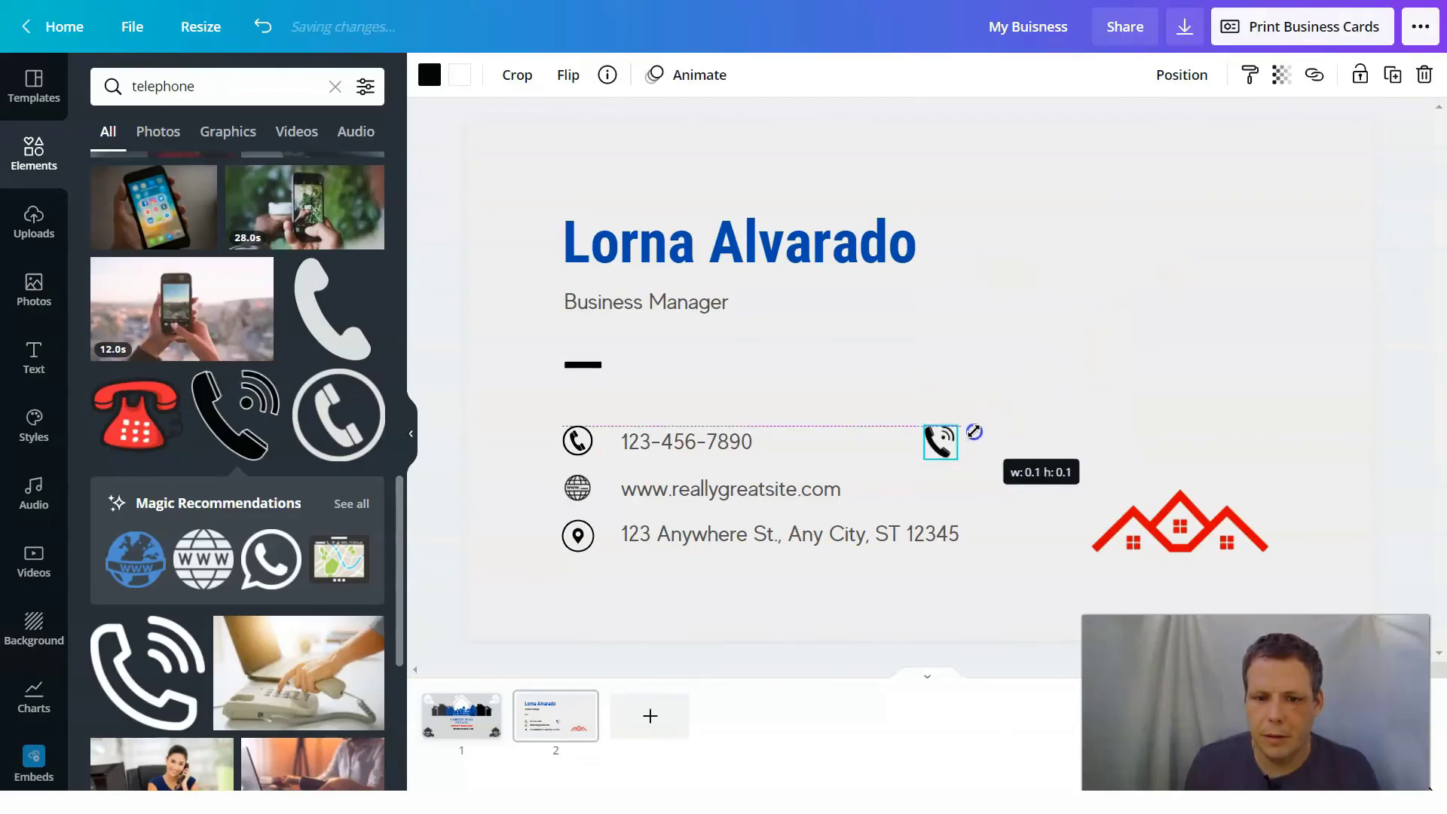
Shift the phone number text slightly closer to the circled phone icon and deselect it
{"action": "left_click_drag", "start_coordinate": [739, 451], "coordinate": [937, 439]}
{"action": "left_click", "coordinate": [965, 435]}
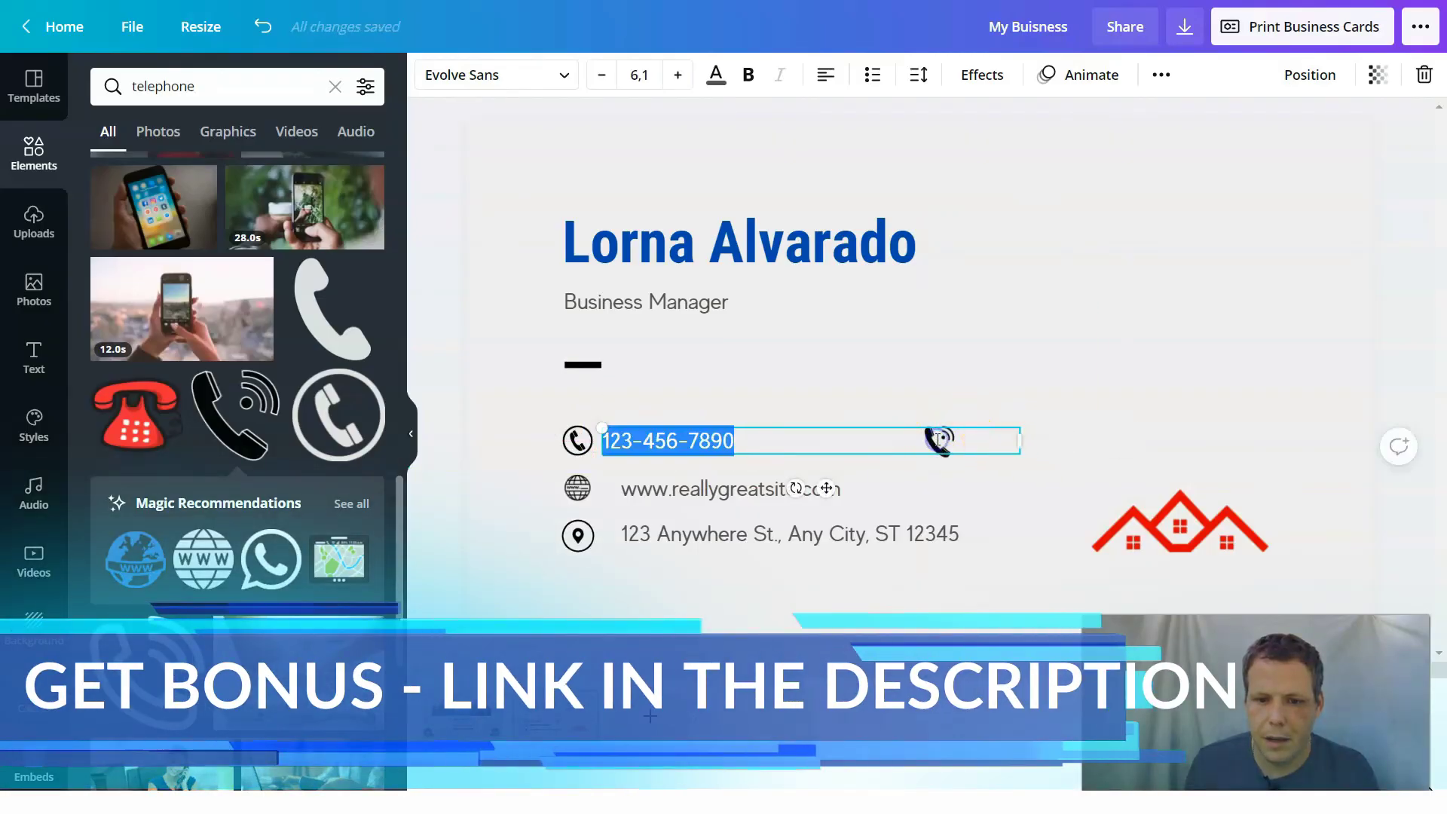
{"action": "left_click", "coordinate": [1010, 341]}
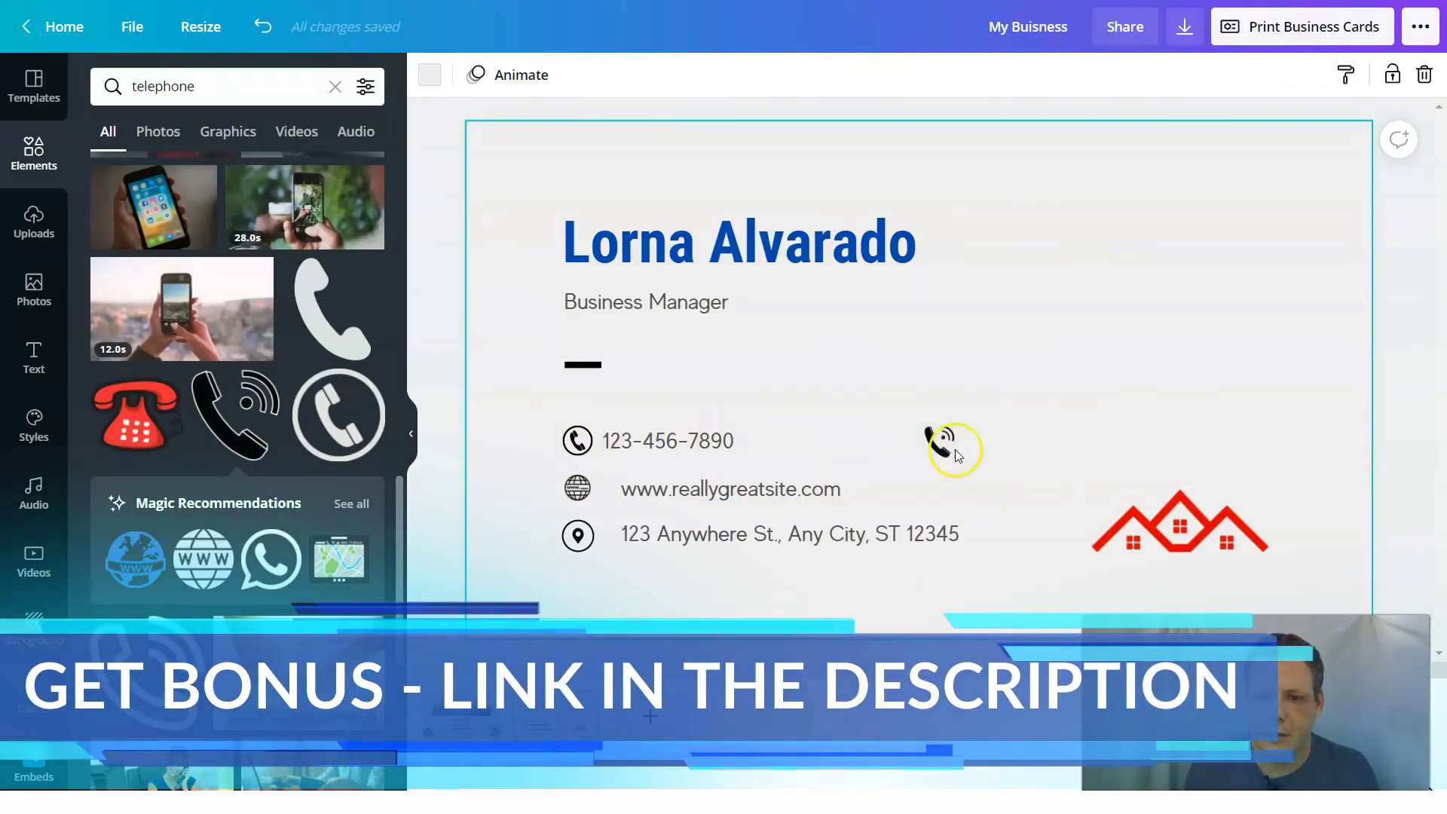
{"action": "left_click", "coordinate": [763, 439]}
{"action": "left_click", "coordinate": [763, 439]}
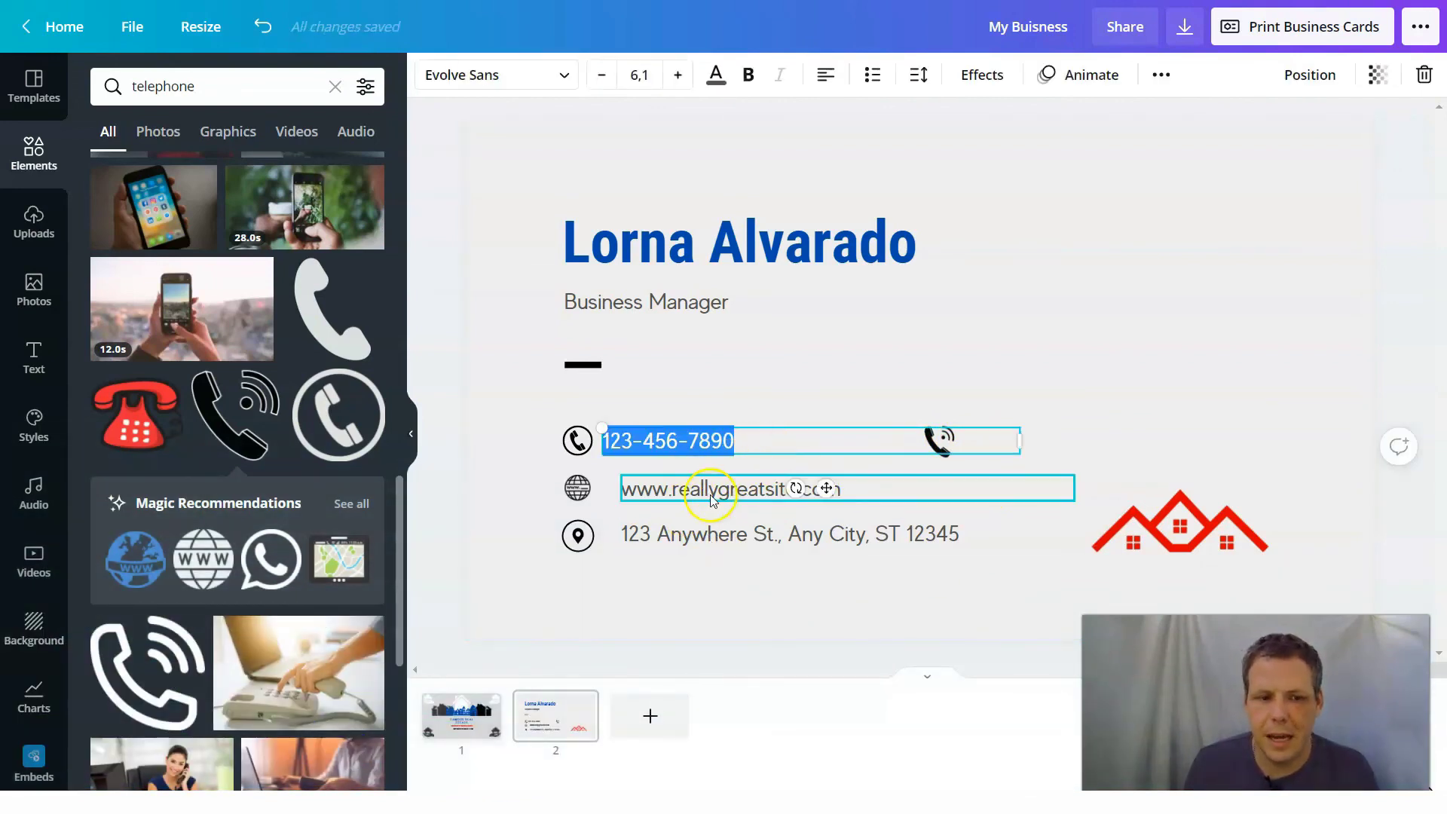
{"action": "left_click", "coordinate": [34, 358]}
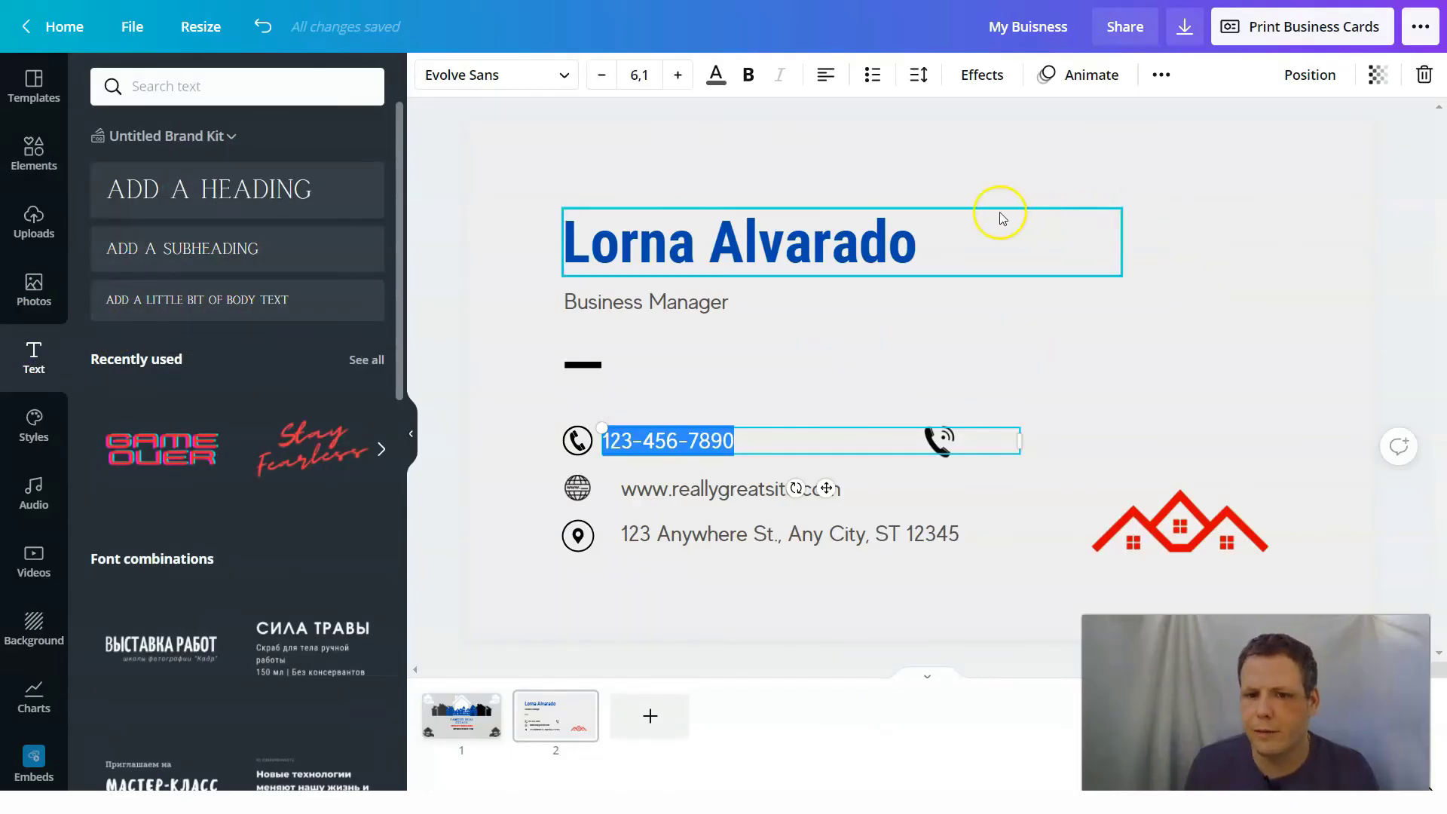
Replace the Business Manager job title under the name with "me"
{"action": "left_click", "coordinate": [791, 306]}
{"action": "double_click", "coordinate": [792, 308]}
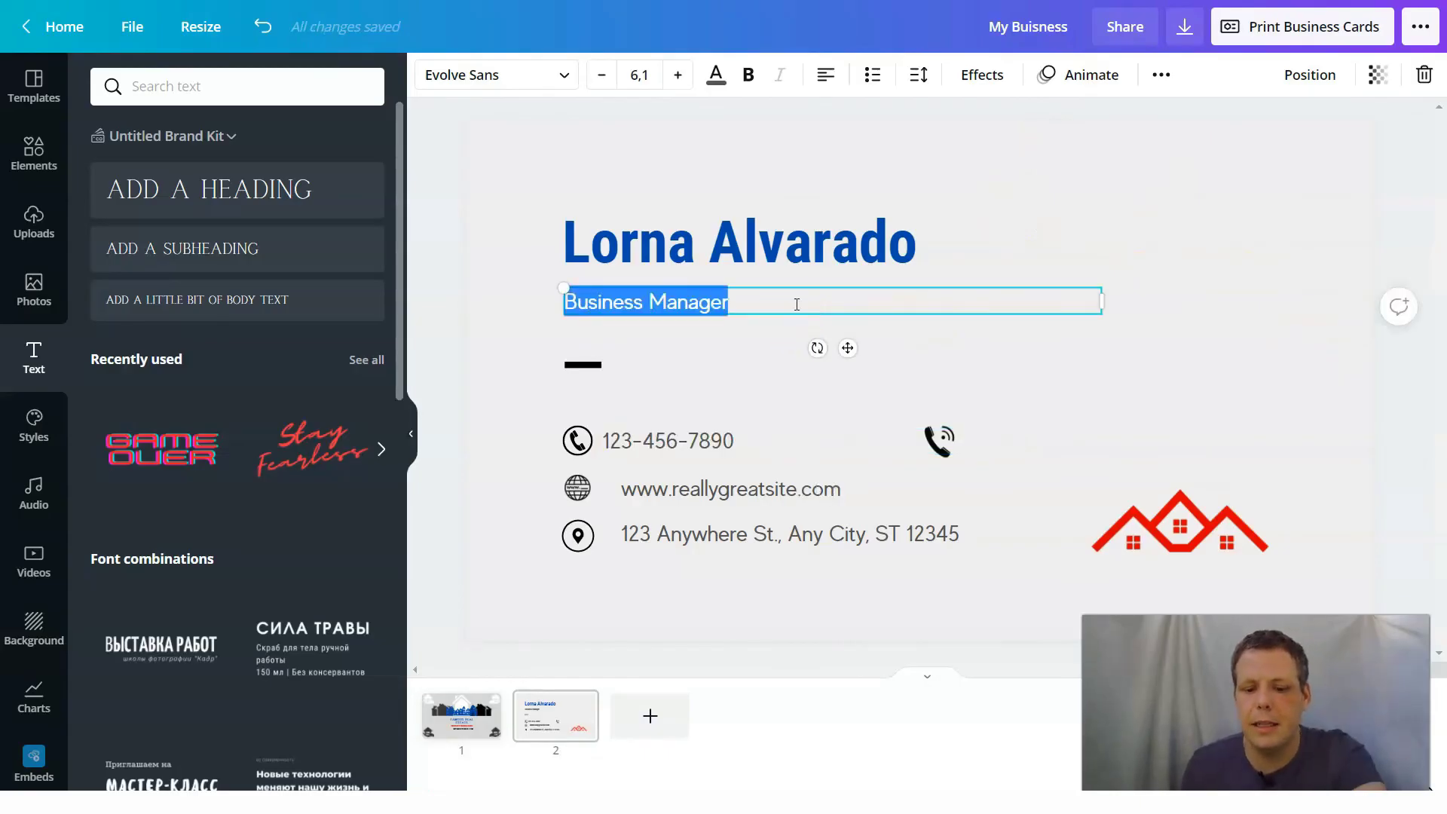
{"action": "key", "text": "BackSpace"}
{"action": "type", "text": "me"}
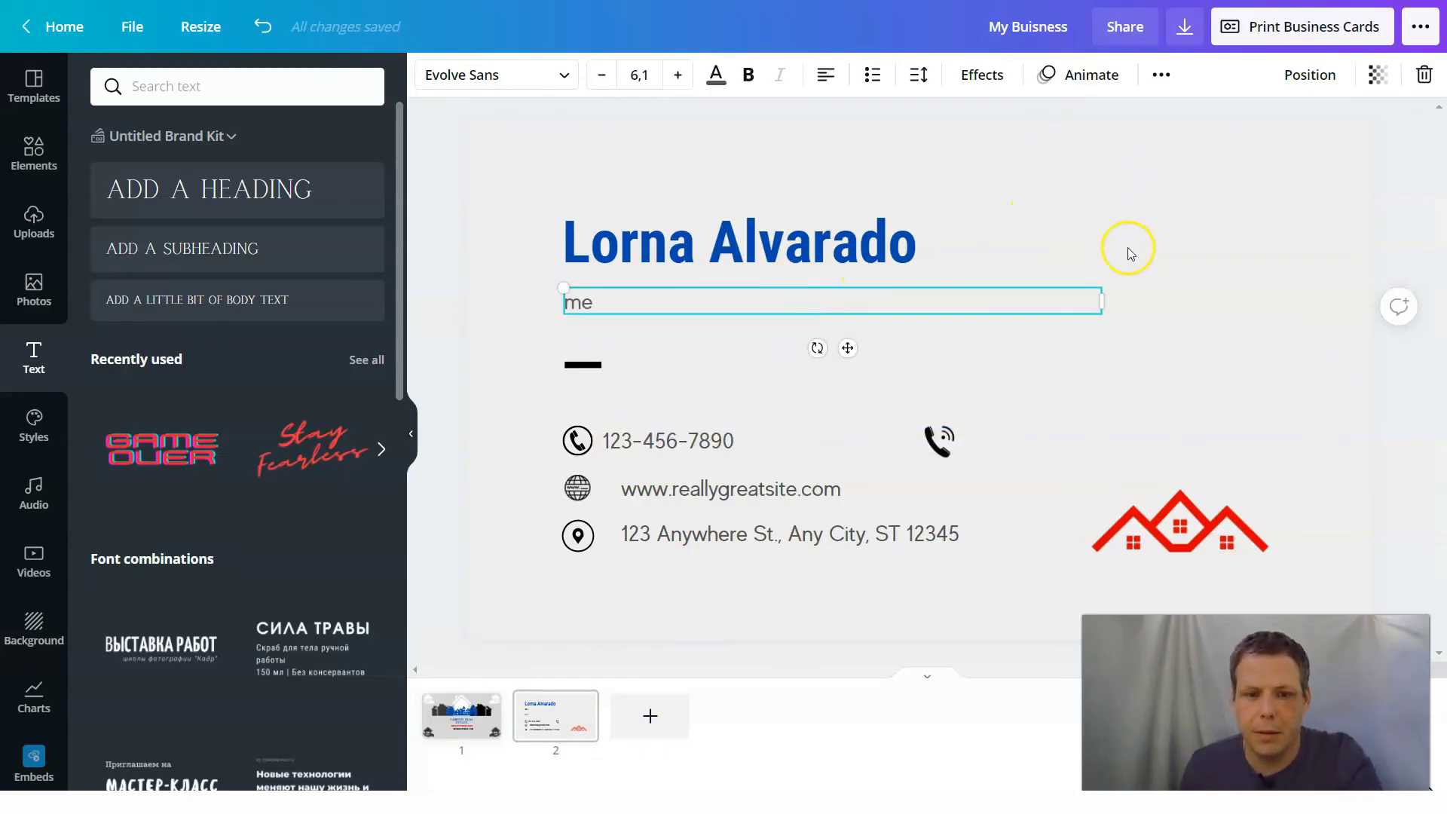
{"action": "left_click", "coordinate": [1127, 245]}
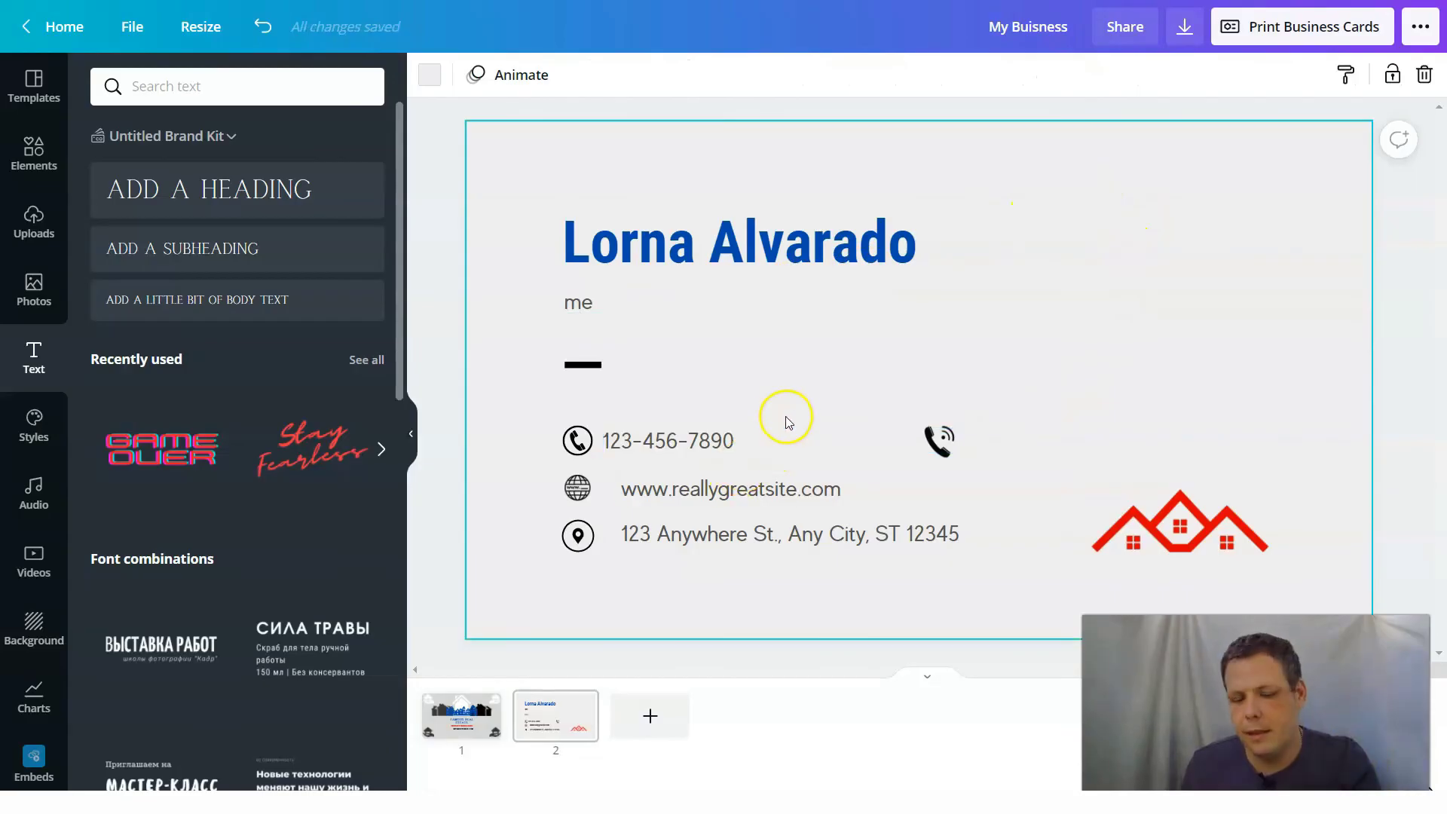
Return to the card's first page with the FAMOUS REAL ESTATE title
{"action": "left_click", "coordinate": [730, 537]}
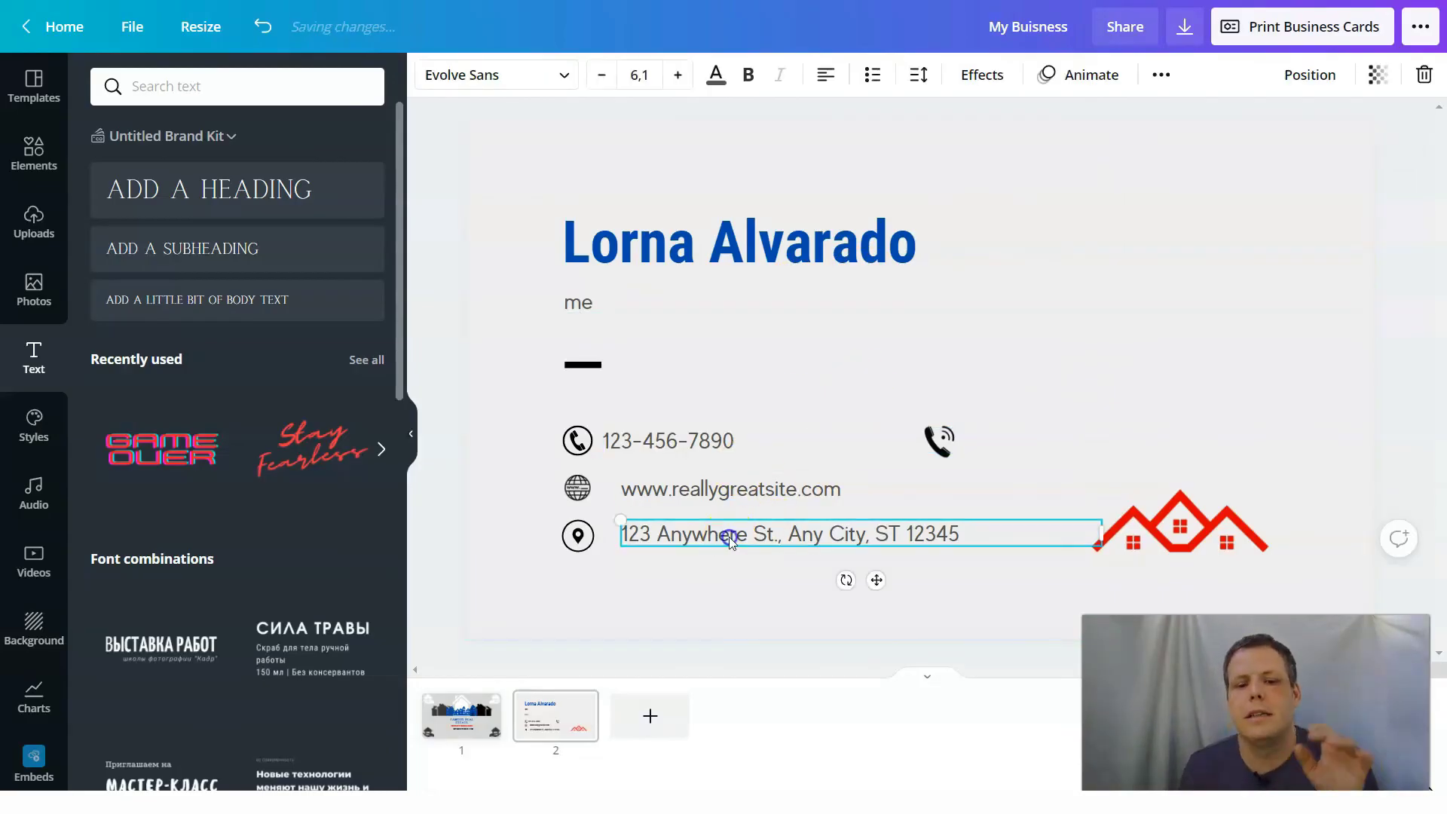
{"action": "scroll", "coordinate": [814, 431], "scroll_direction": "up", "scroll_amount": 3}
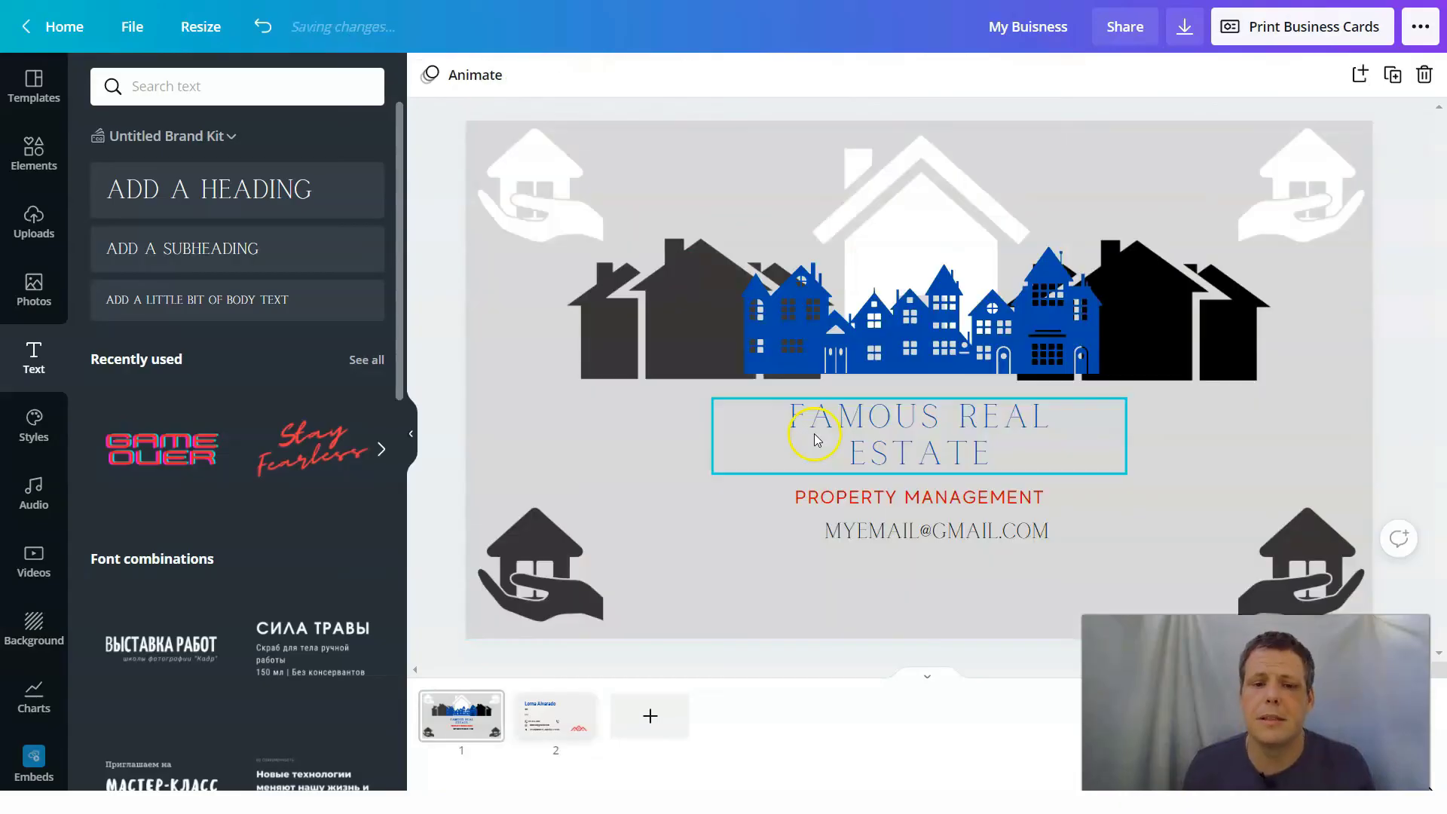
{"action": "scroll", "coordinate": [823, 421], "scroll_direction": "down", "scroll_amount": 2}
{"action": "scroll", "coordinate": [823, 420], "scroll_direction": "up", "scroll_amount": 2}
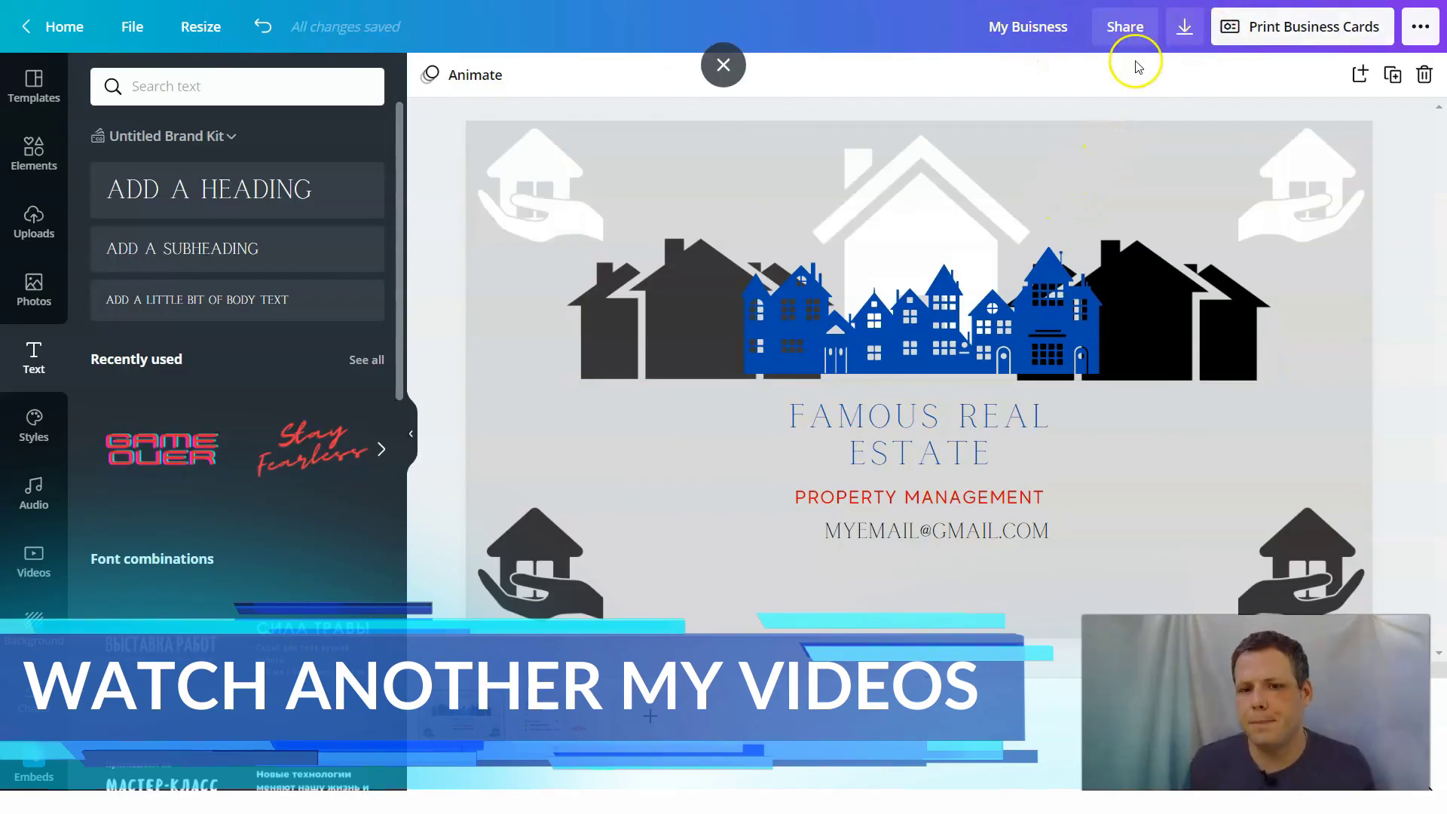
Open the business card printing options and review the preview, sides, pages, paper, finish and copies settings
{"action": "left_click", "coordinate": [1290, 30]}
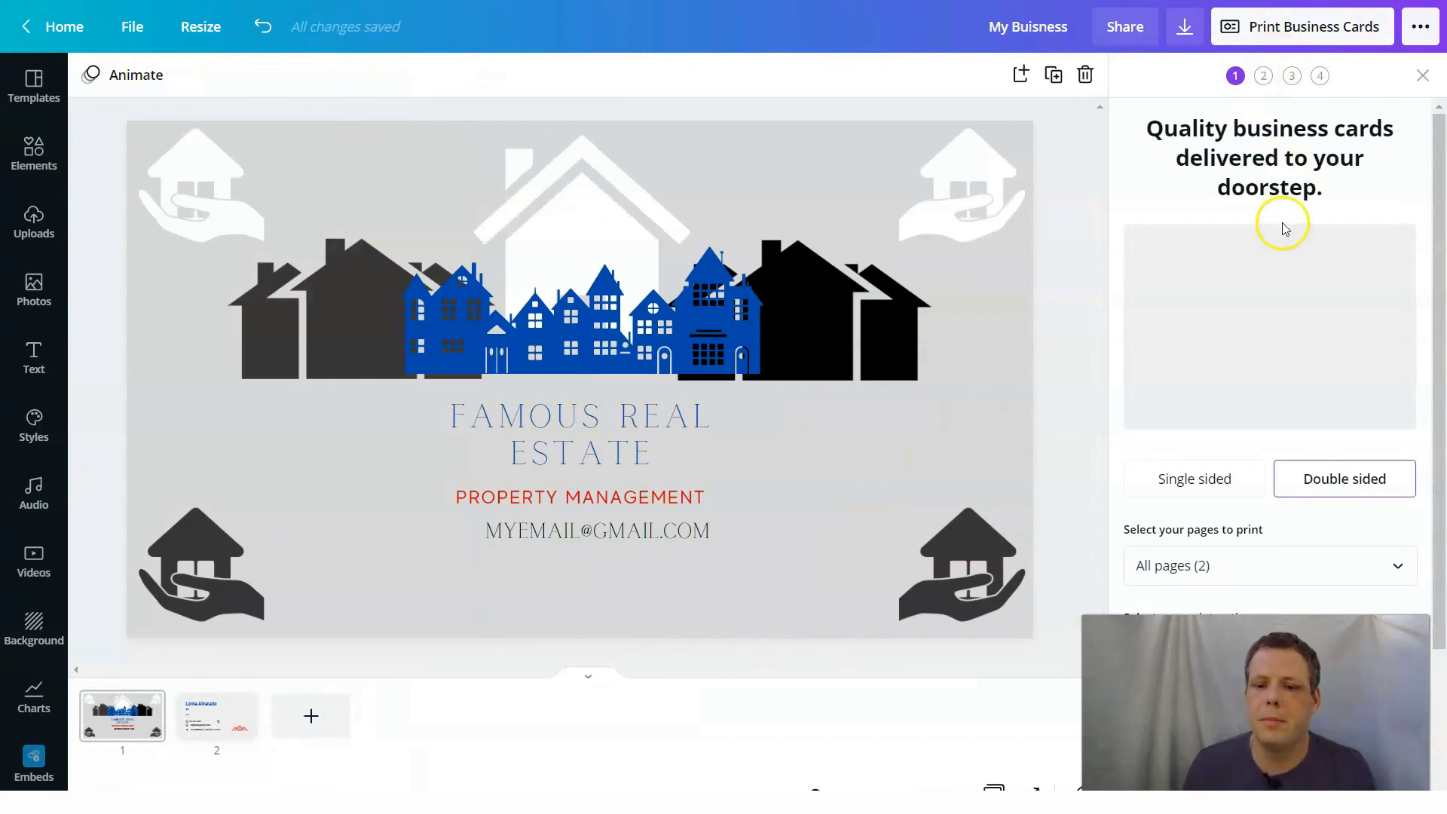
{"action": "scroll", "coordinate": [1304, 336], "scroll_direction": "down", "scroll_amount": 3}
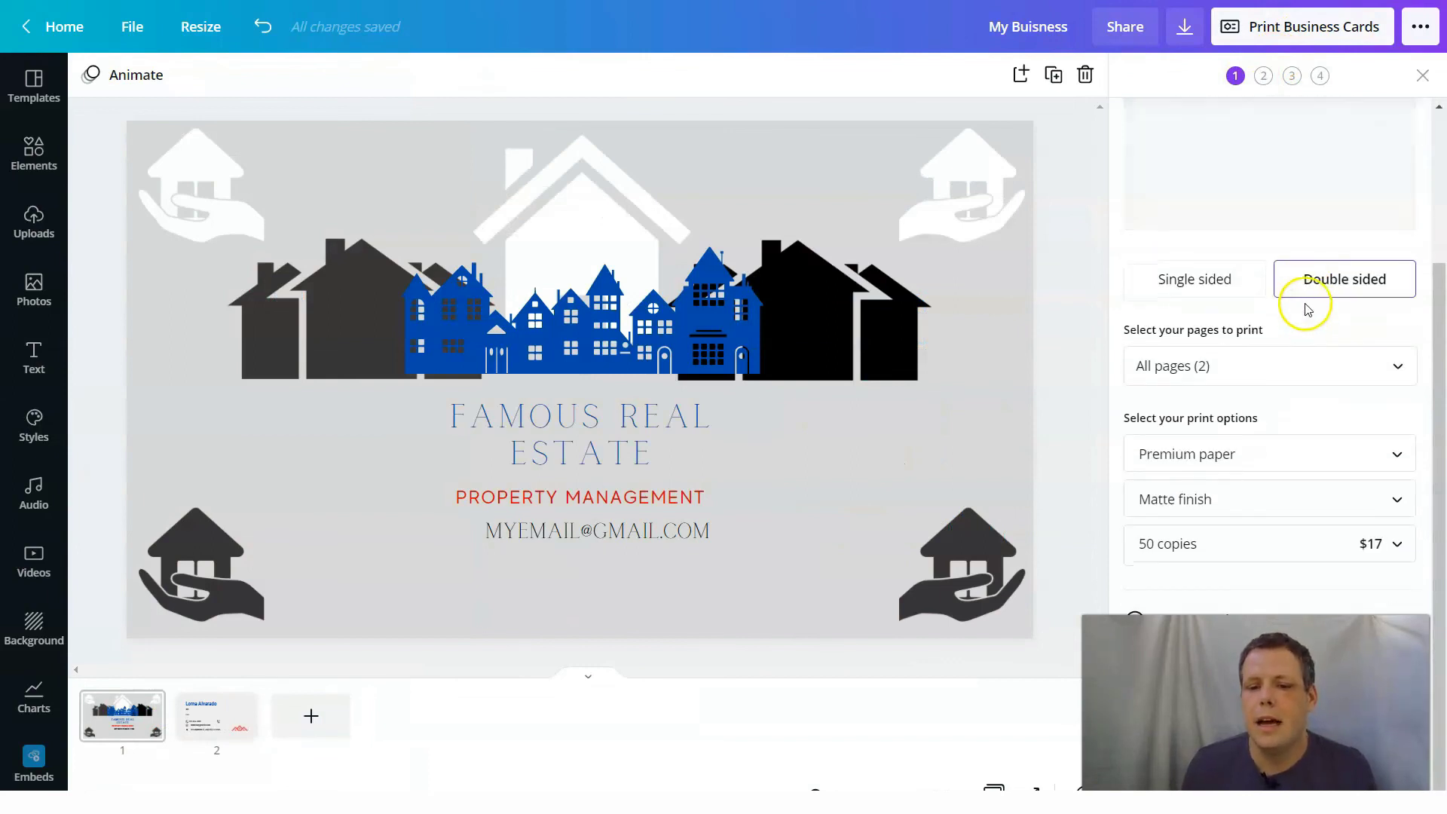
{"action": "scroll", "coordinate": [1305, 377], "scroll_direction": "up", "scroll_amount": 3}
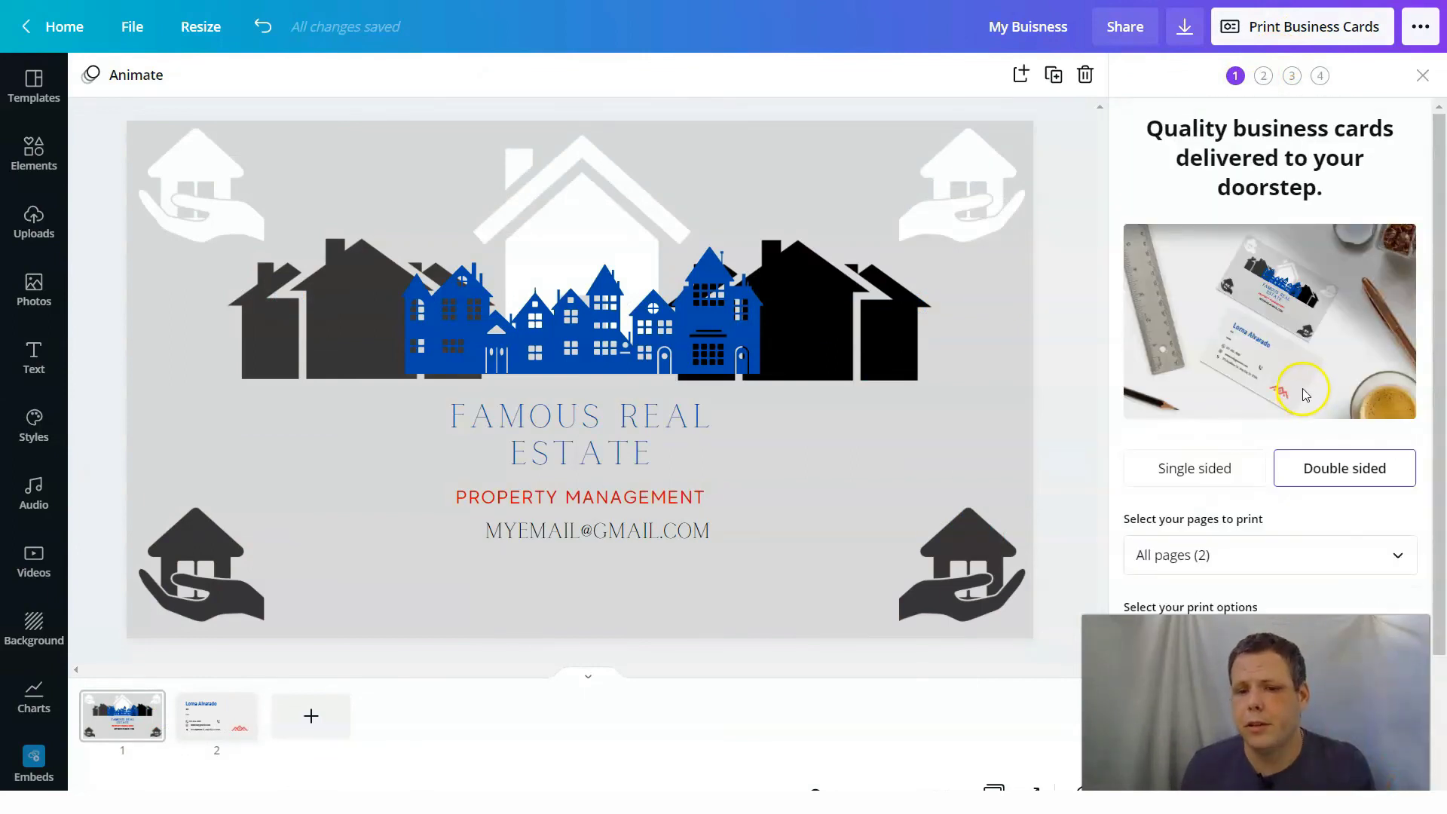
{"action": "scroll", "coordinate": [1279, 287], "scroll_direction": "down", "scroll_amount": 3}
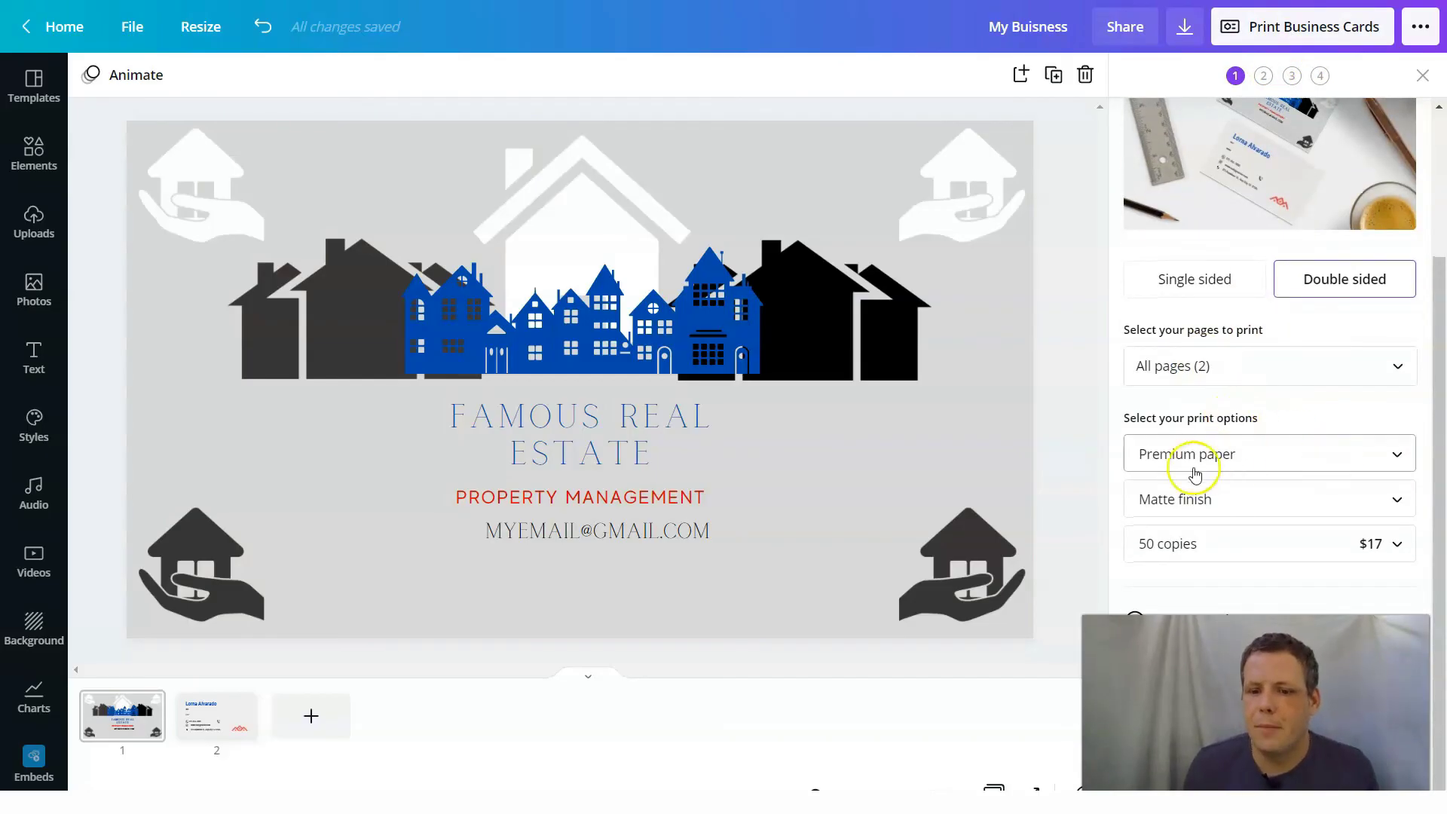
Examine the finish choices and the prices for different copy quantities in the printing options, and close the printing options
{"action": "left_click", "coordinate": [1401, 501]}
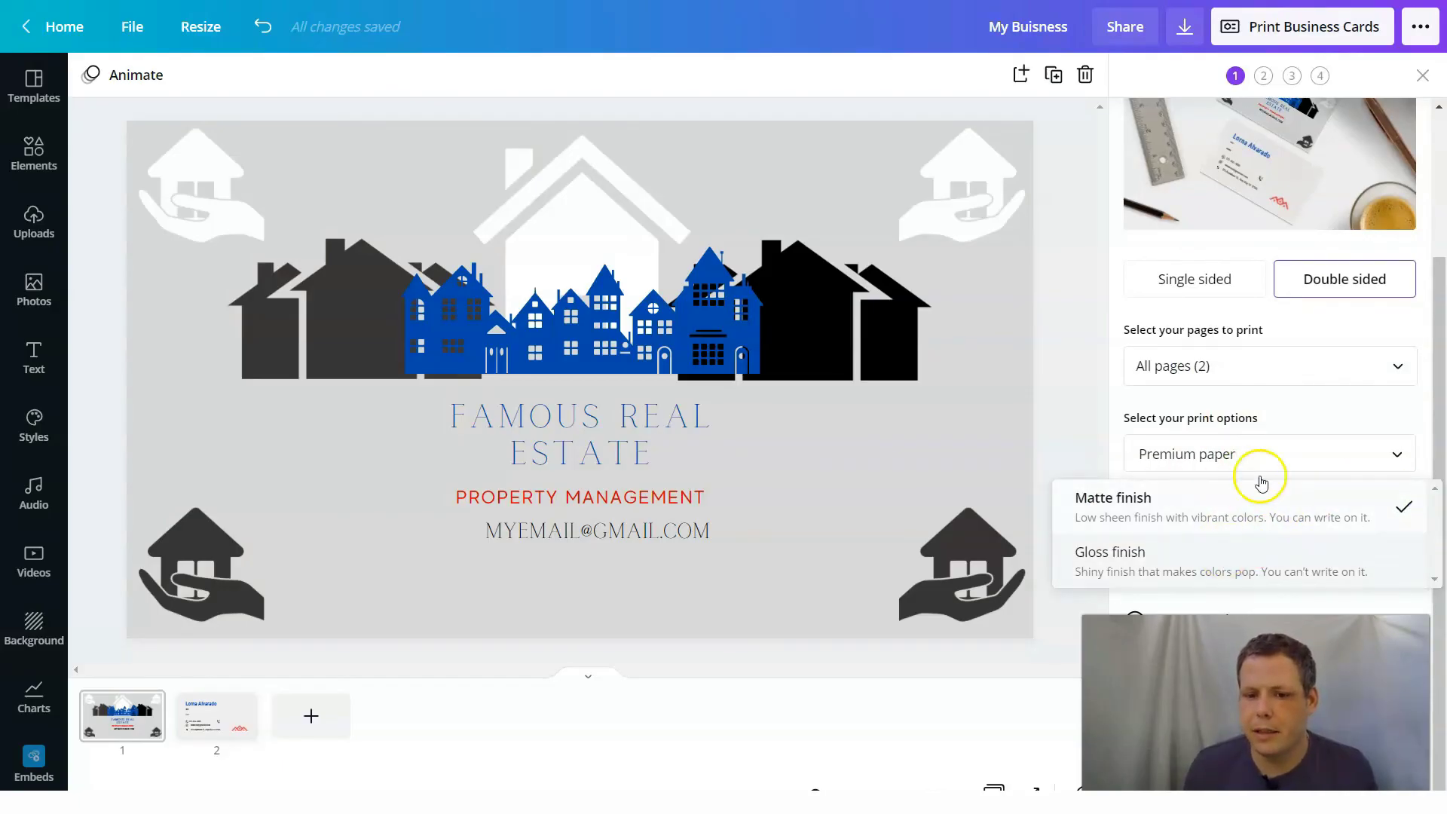
{"action": "left_click", "coordinate": [1290, 380]}
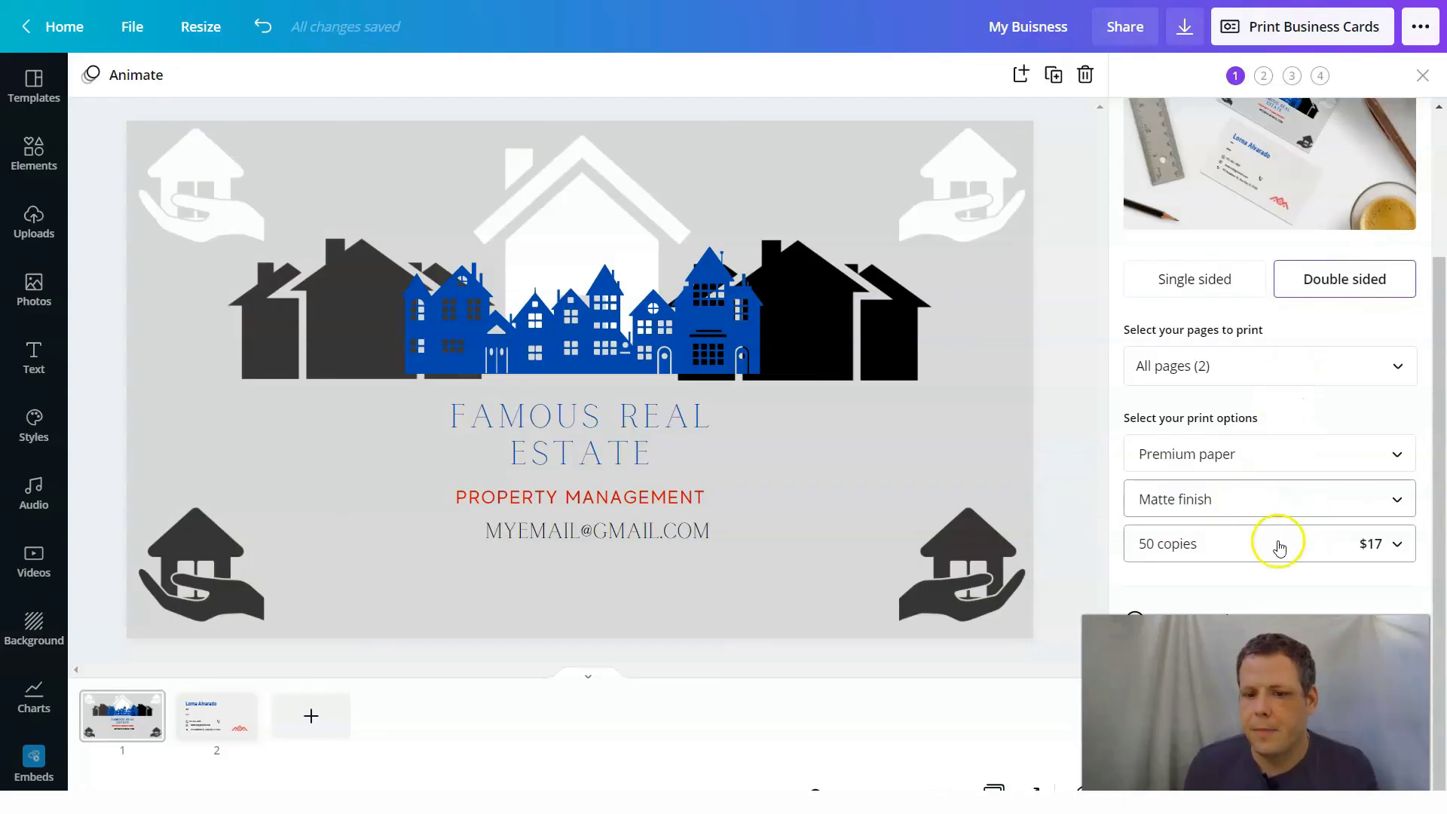
{"action": "left_click", "coordinate": [1312, 559]}
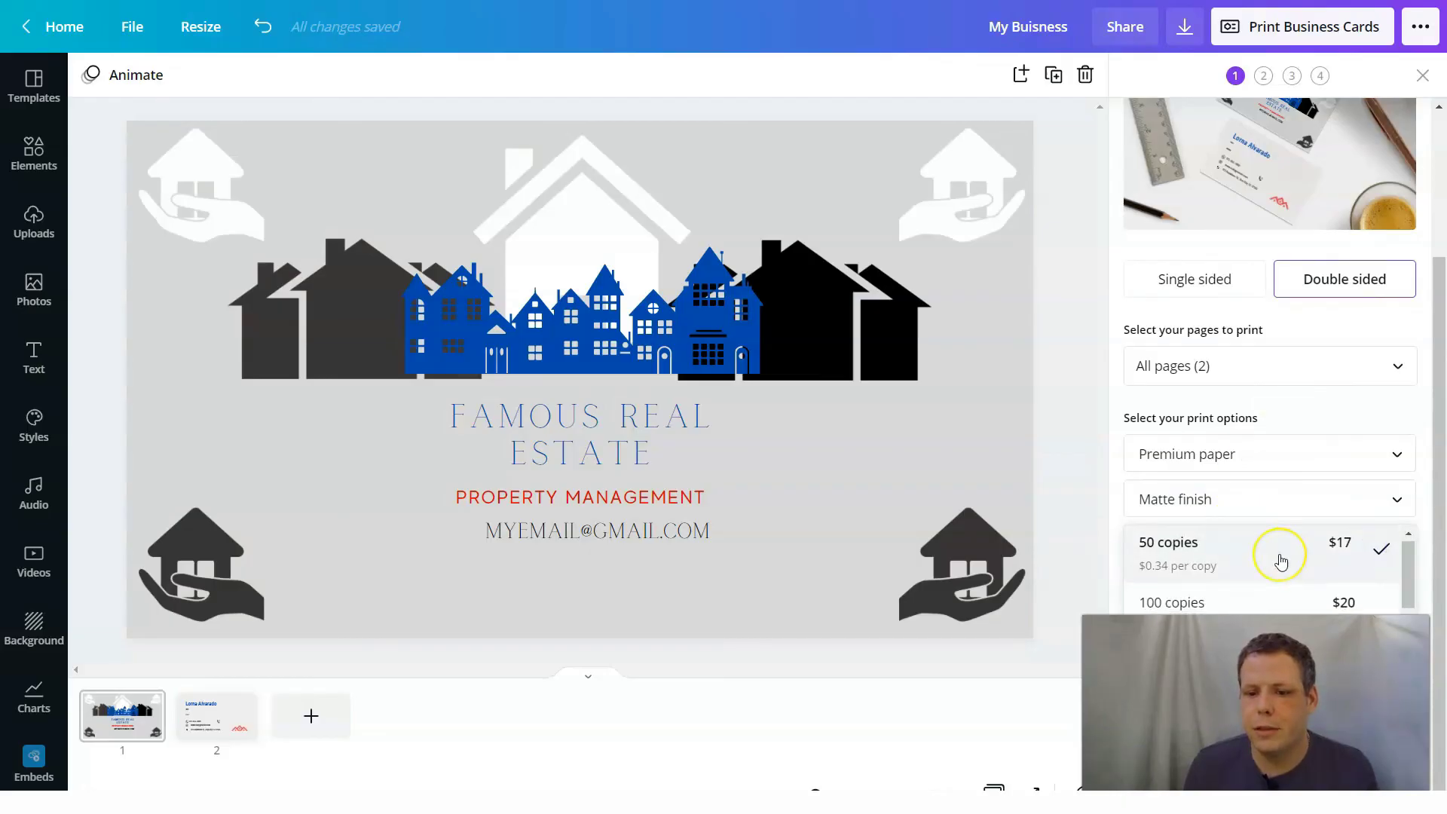
{"action": "scroll", "coordinate": [1276, 557], "scroll_direction": "down", "scroll_amount": 3}
{"action": "scroll", "coordinate": [1281, 562], "scroll_direction": "down", "scroll_amount": 2}
{"action": "scroll", "coordinate": [1281, 558], "scroll_direction": "up", "scroll_amount": 5}
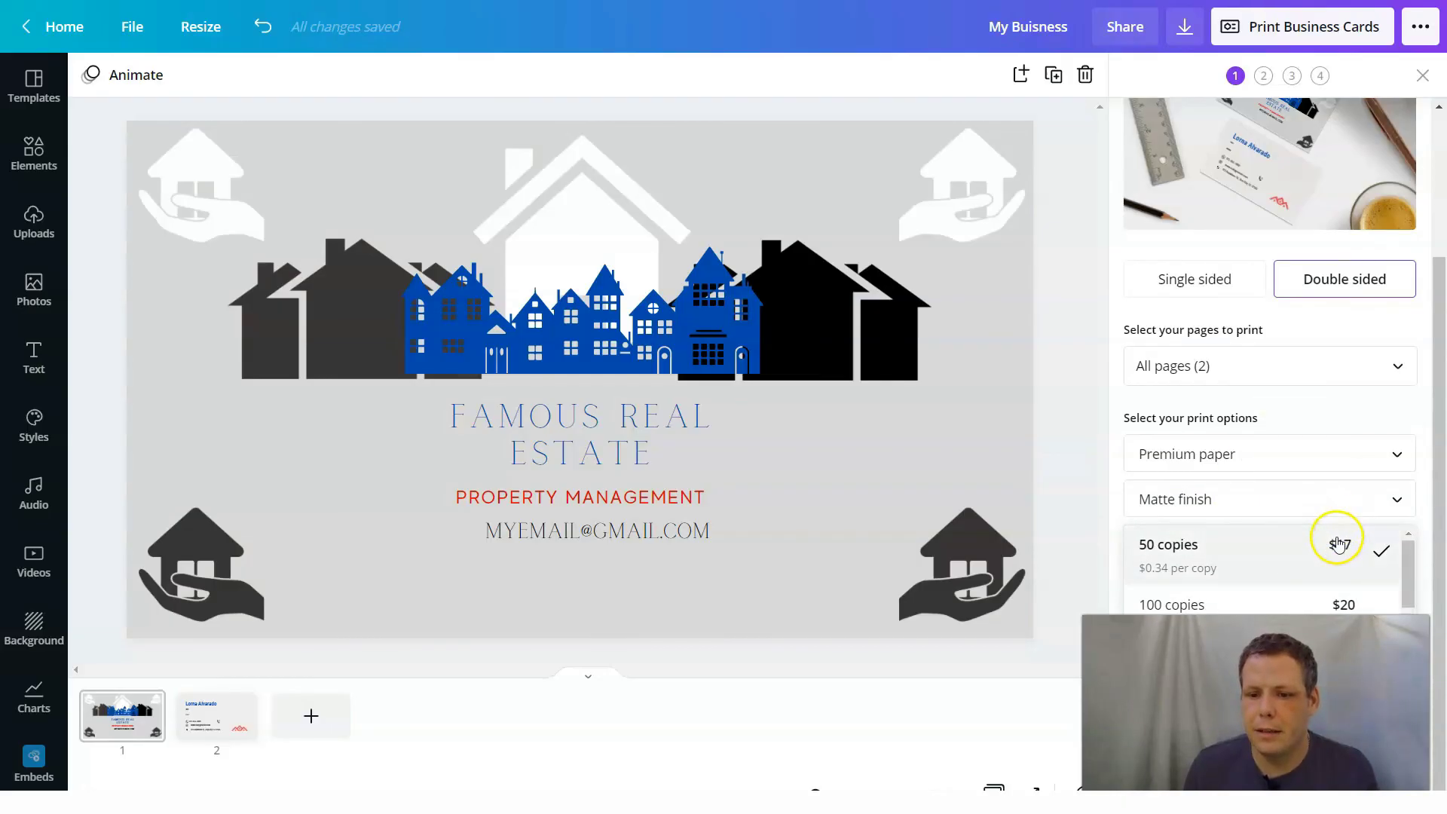
{"action": "scroll", "coordinate": [1247, 555], "scroll_direction": "down", "scroll_amount": 4}
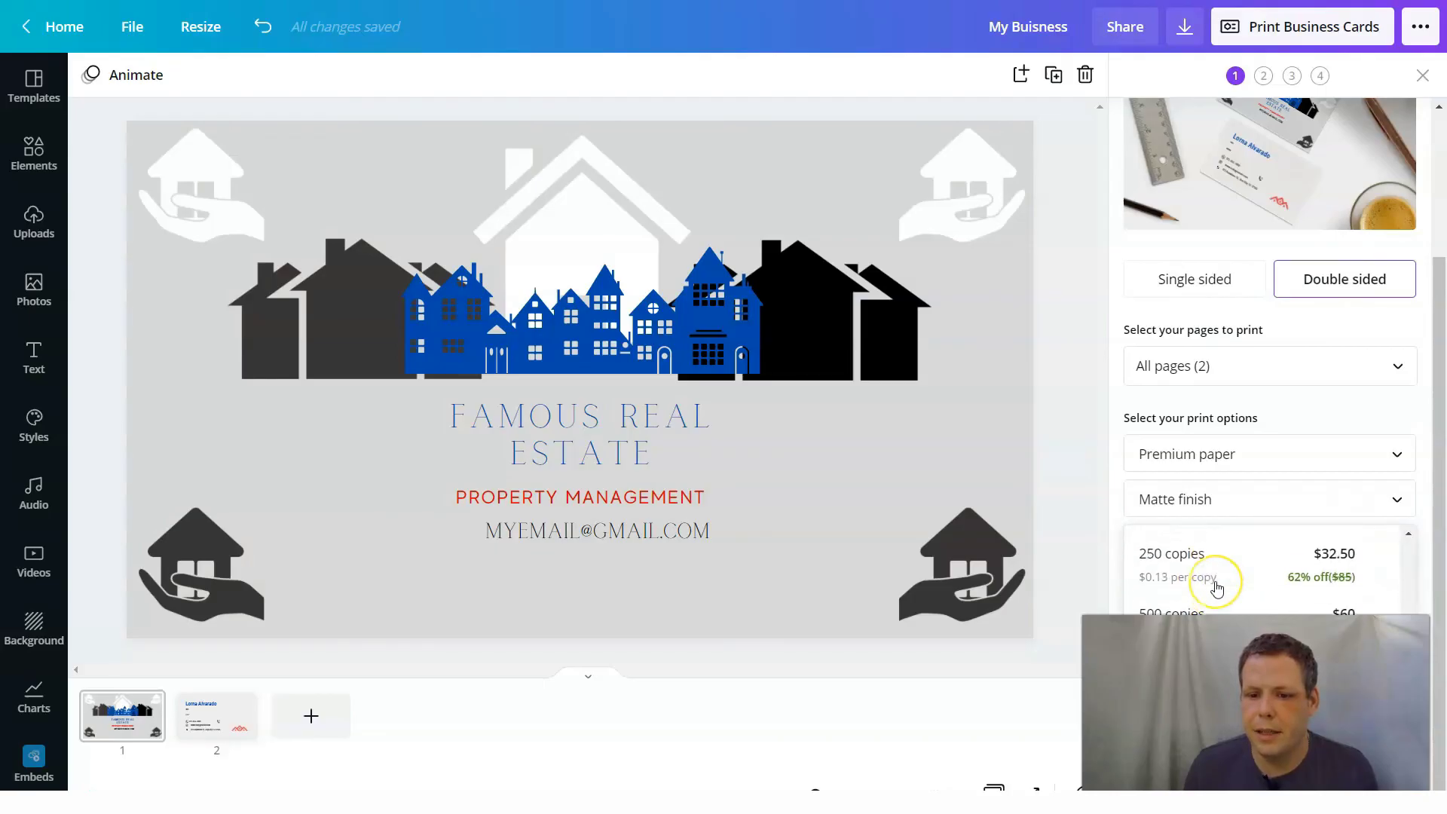
{"action": "scroll", "coordinate": [1215, 584], "scroll_direction": "down", "scroll_amount": 2}
{"action": "scroll", "coordinate": [1176, 550], "scroll_direction": "up", "scroll_amount": 1}
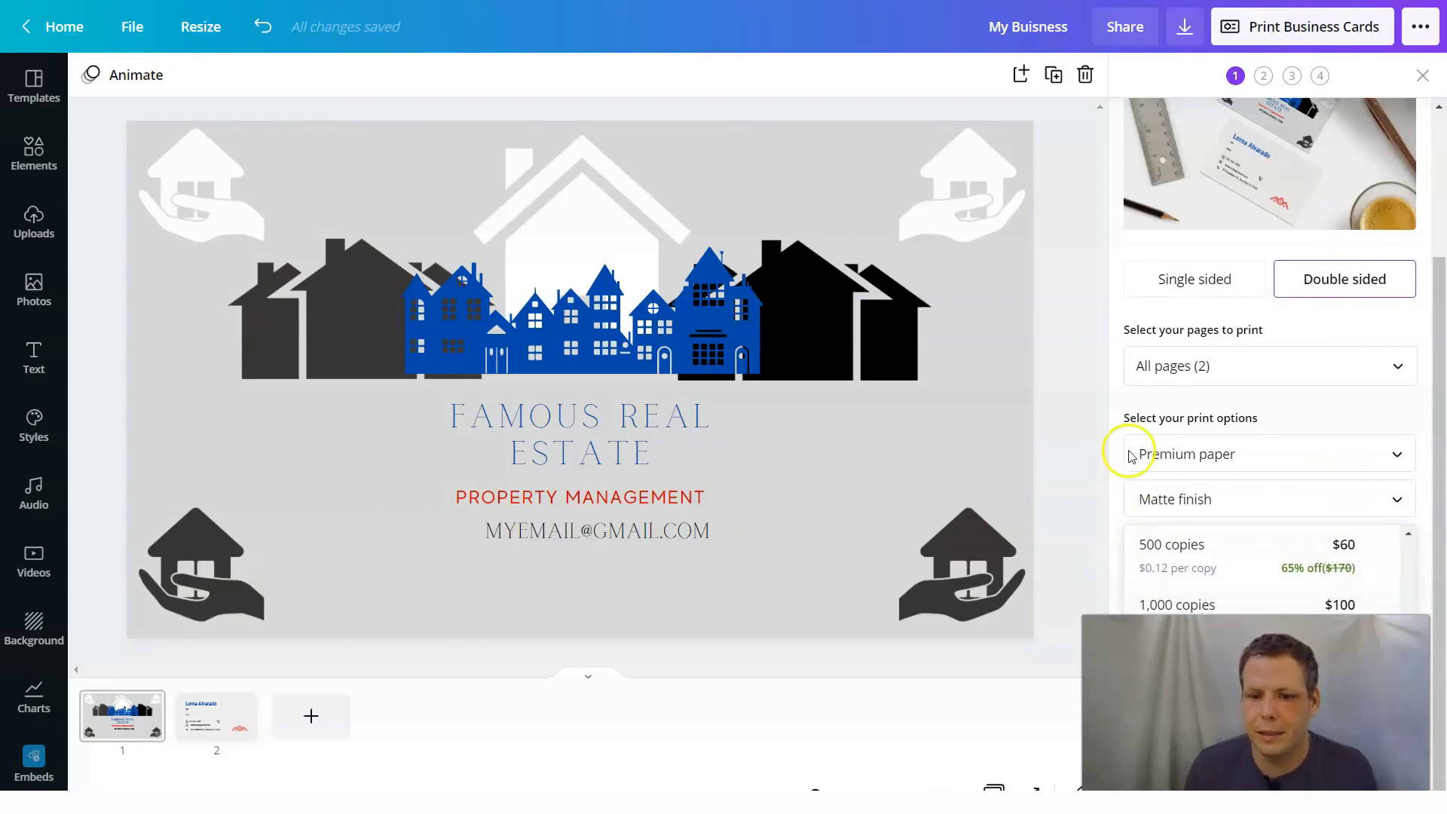
{"action": "left_click", "coordinate": [1094, 452]}
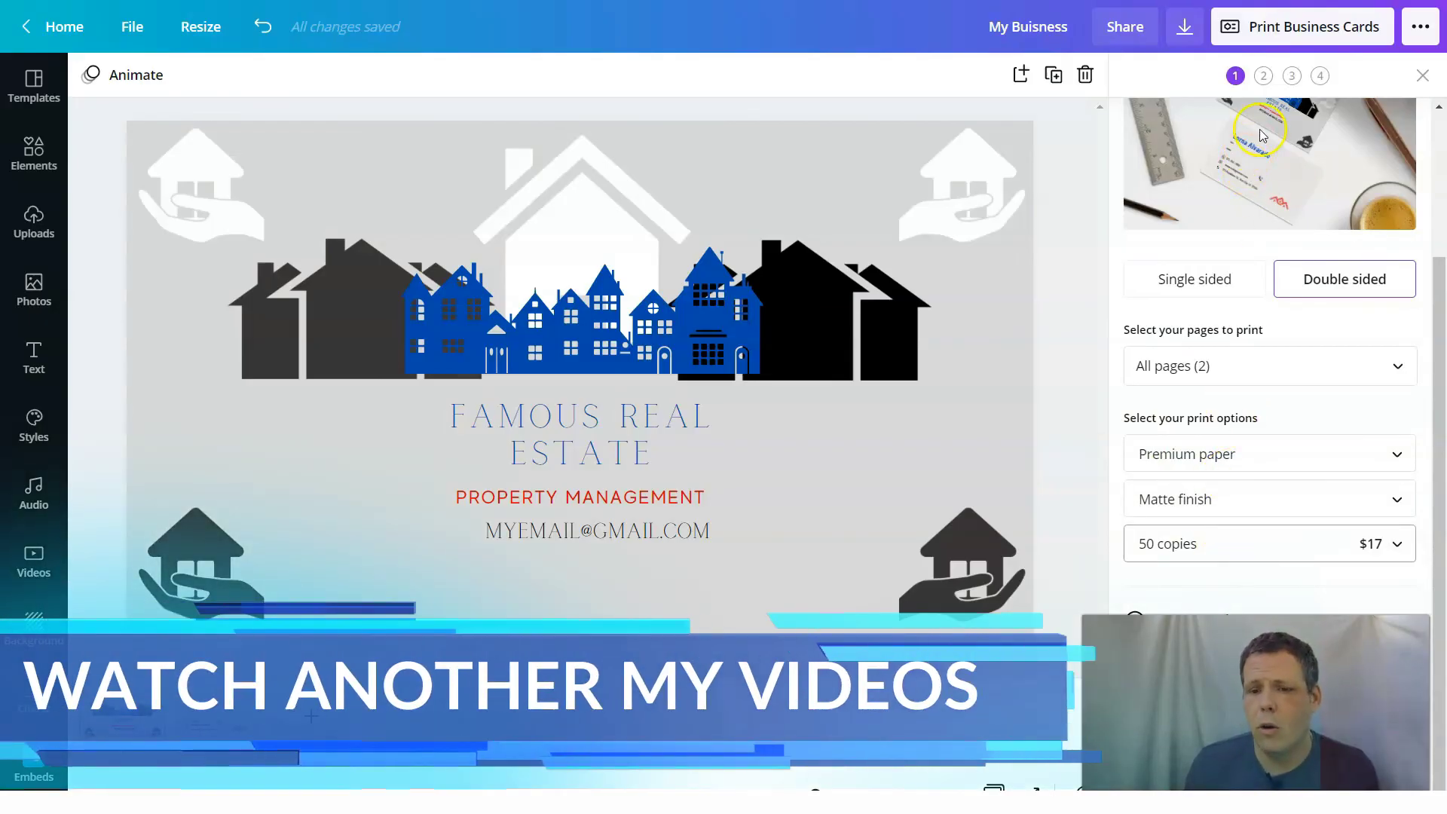
{"action": "left_click", "coordinate": [1179, 280]}
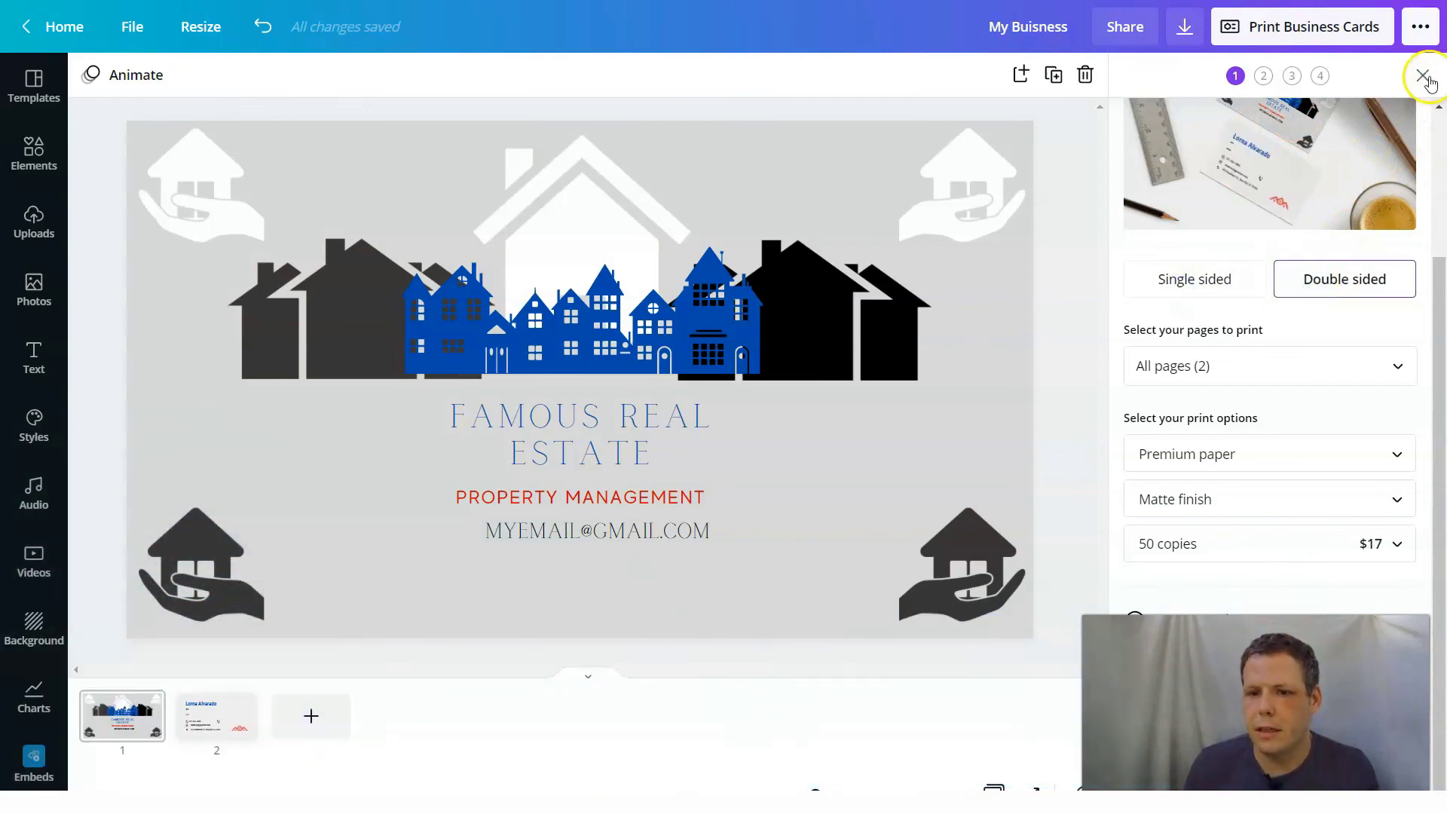
{"action": "left_click", "coordinate": [1422, 76]}
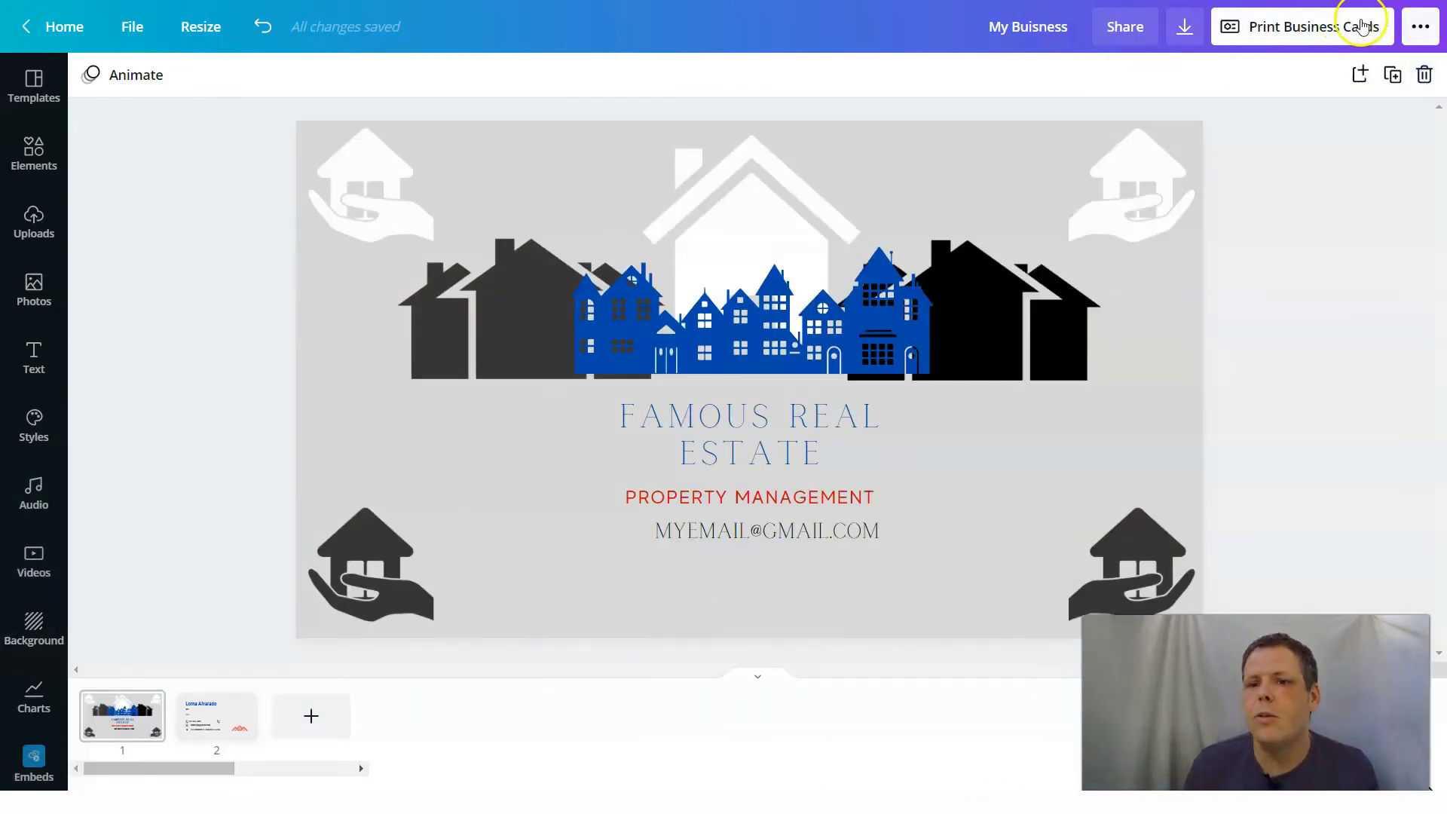
Open the download settings, review the available file types and keep PDF Print as the file type
{"action": "left_click", "coordinate": [1181, 28]}
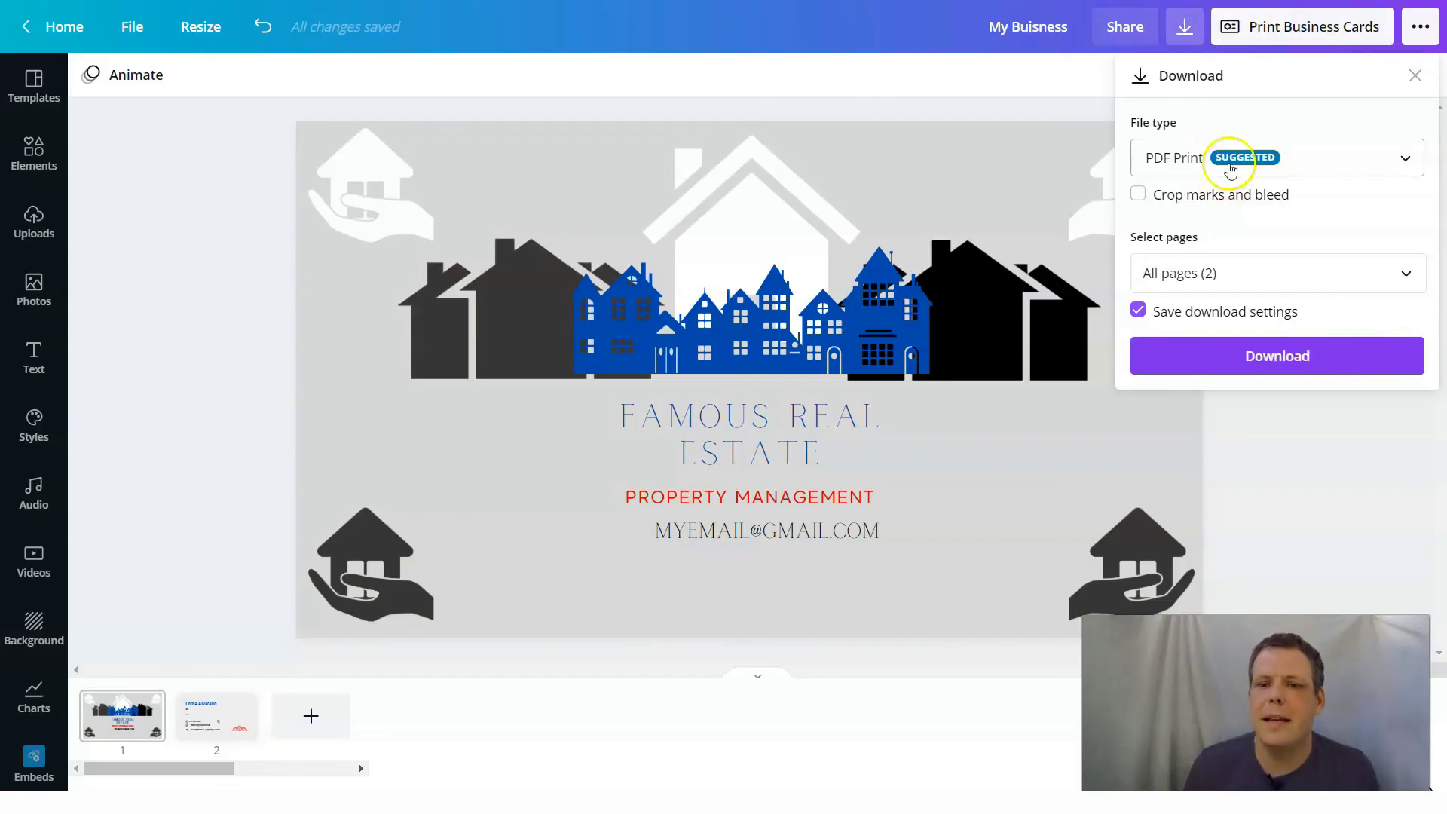
{"action": "left_click", "coordinate": [1230, 161]}
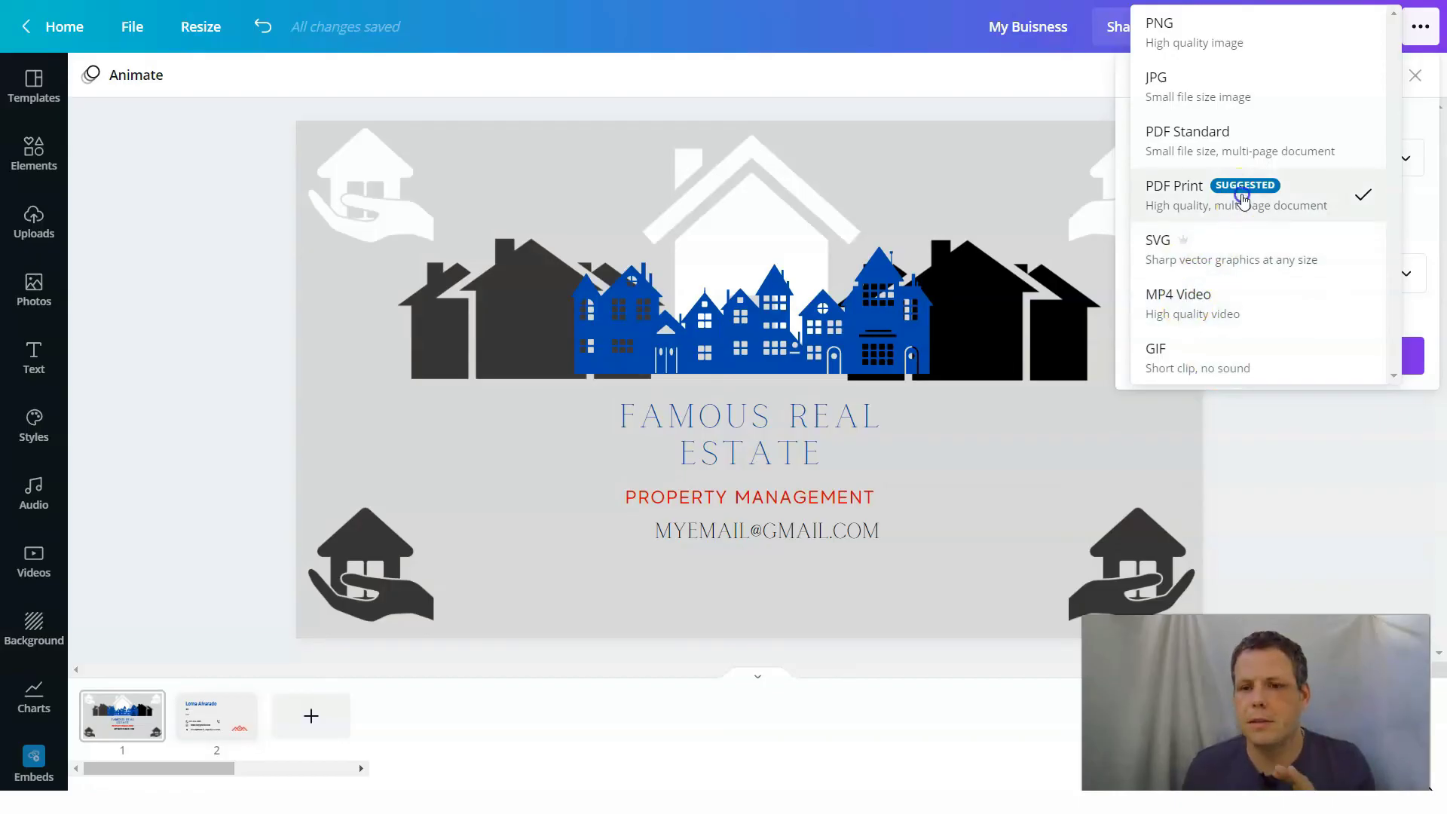
{"action": "left_click", "coordinate": [1240, 196]}
{"action": "left_click", "coordinate": [1288, 364]}
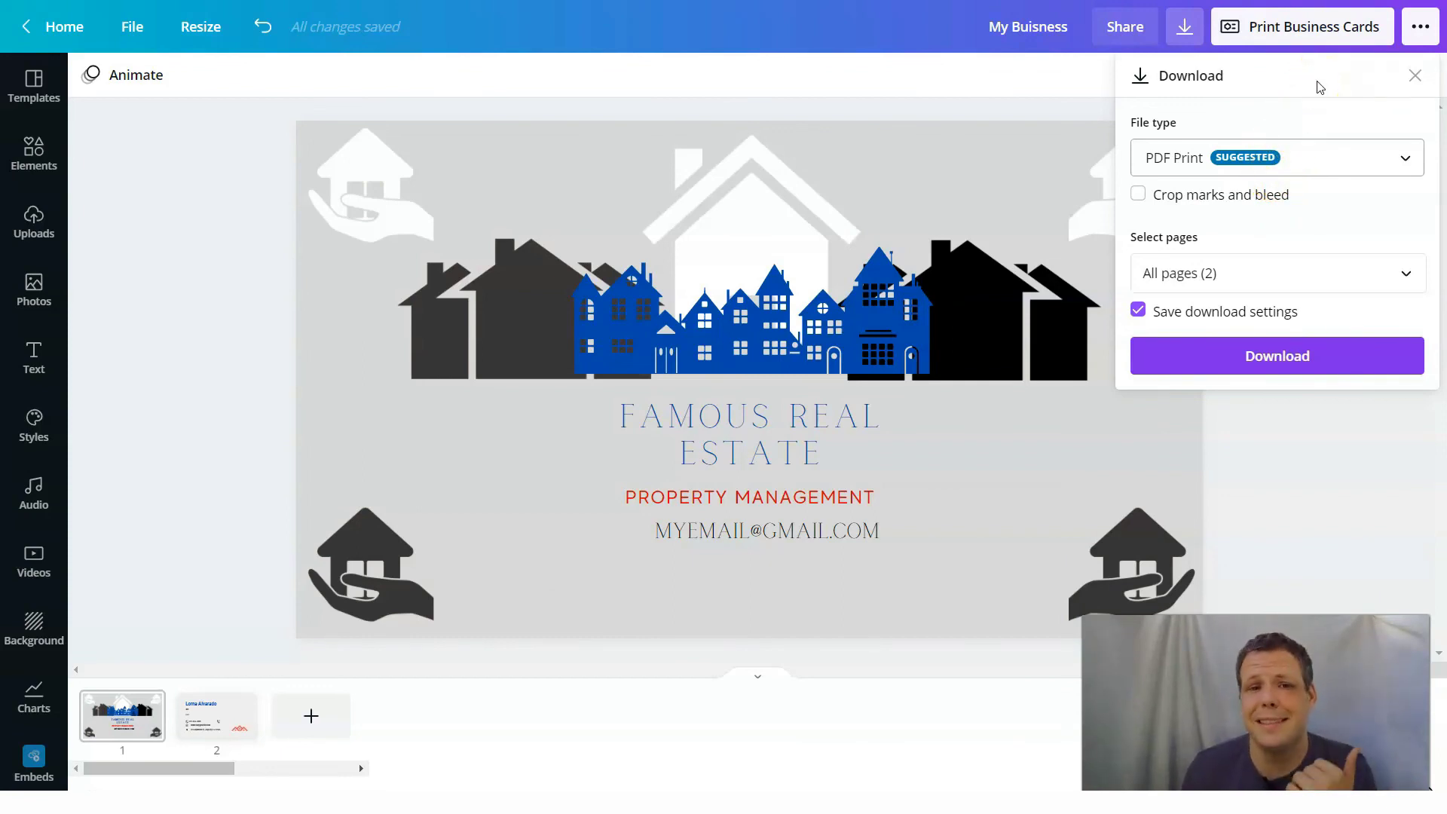
Open the additional publishing options, look over the sharing and printing destinations, and close them
{"action": "left_click", "coordinate": [1420, 42]}
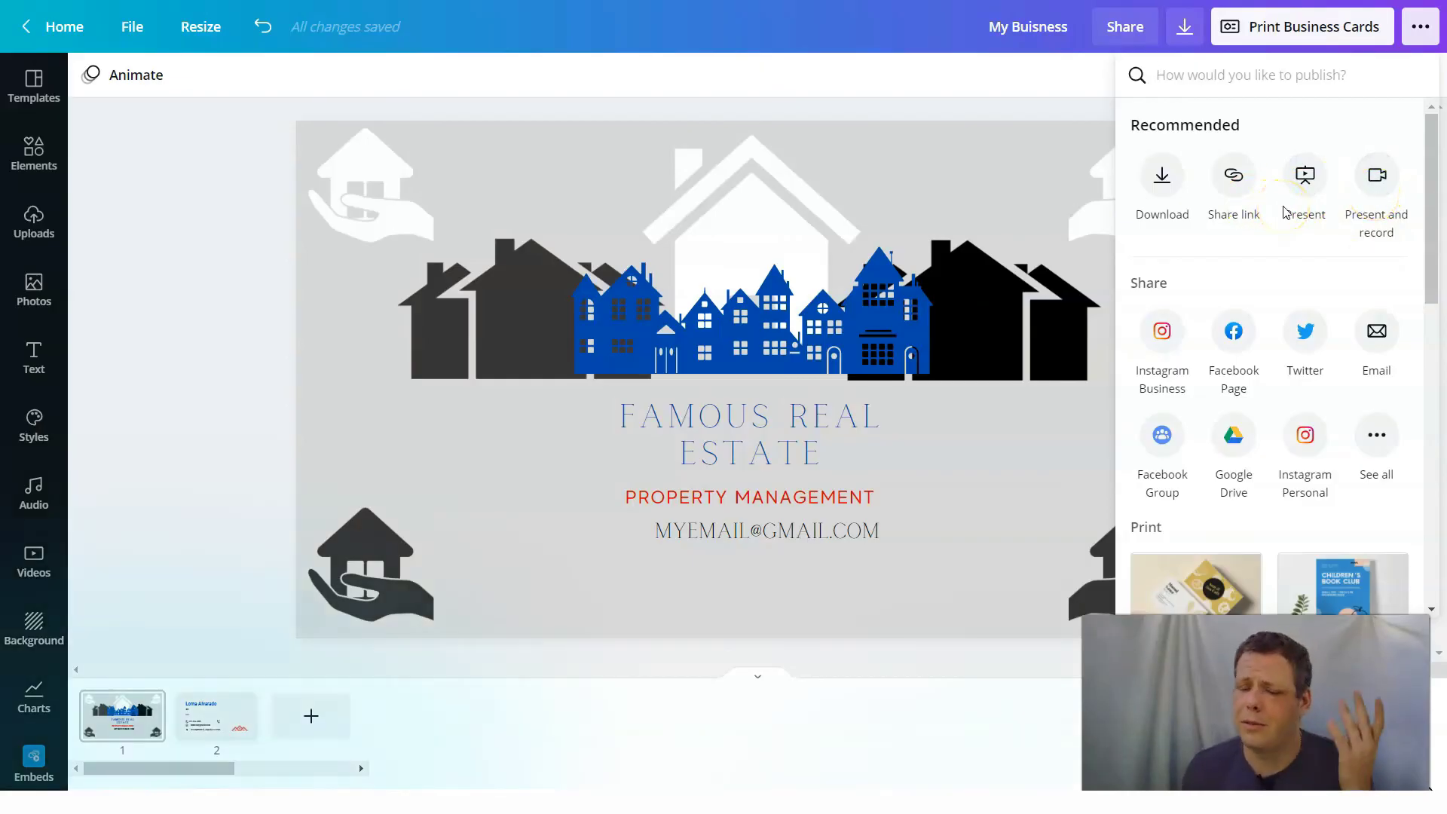
{"action": "left_click", "coordinate": [1012, 92]}
{"action": "left_click", "coordinate": [1011, 97]}
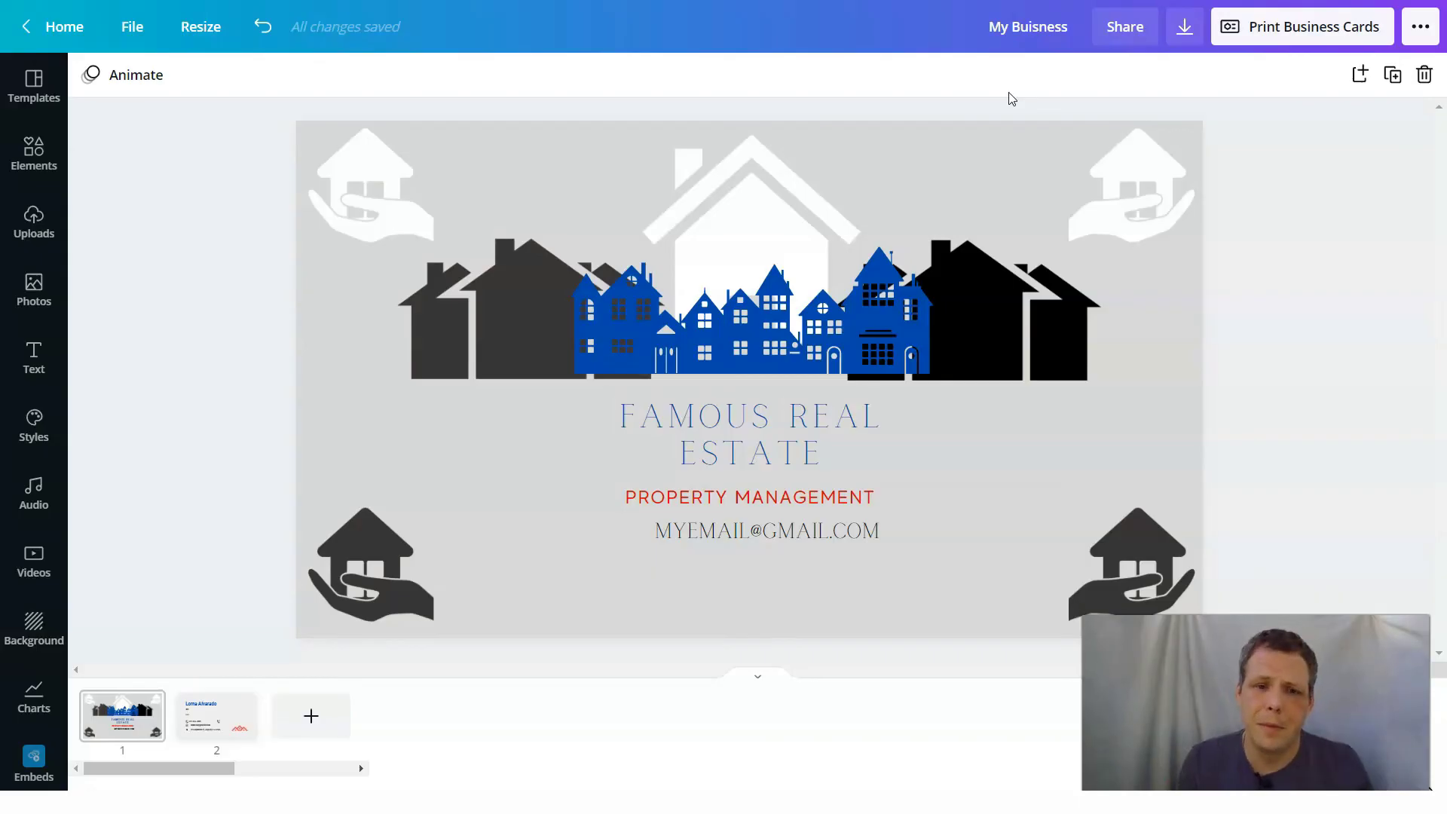
{"action": "left_click", "coordinate": [1065, 138]}
{"action": "left_click", "coordinate": [942, 88]}
{"action": "left_click", "coordinate": [295, 452]}
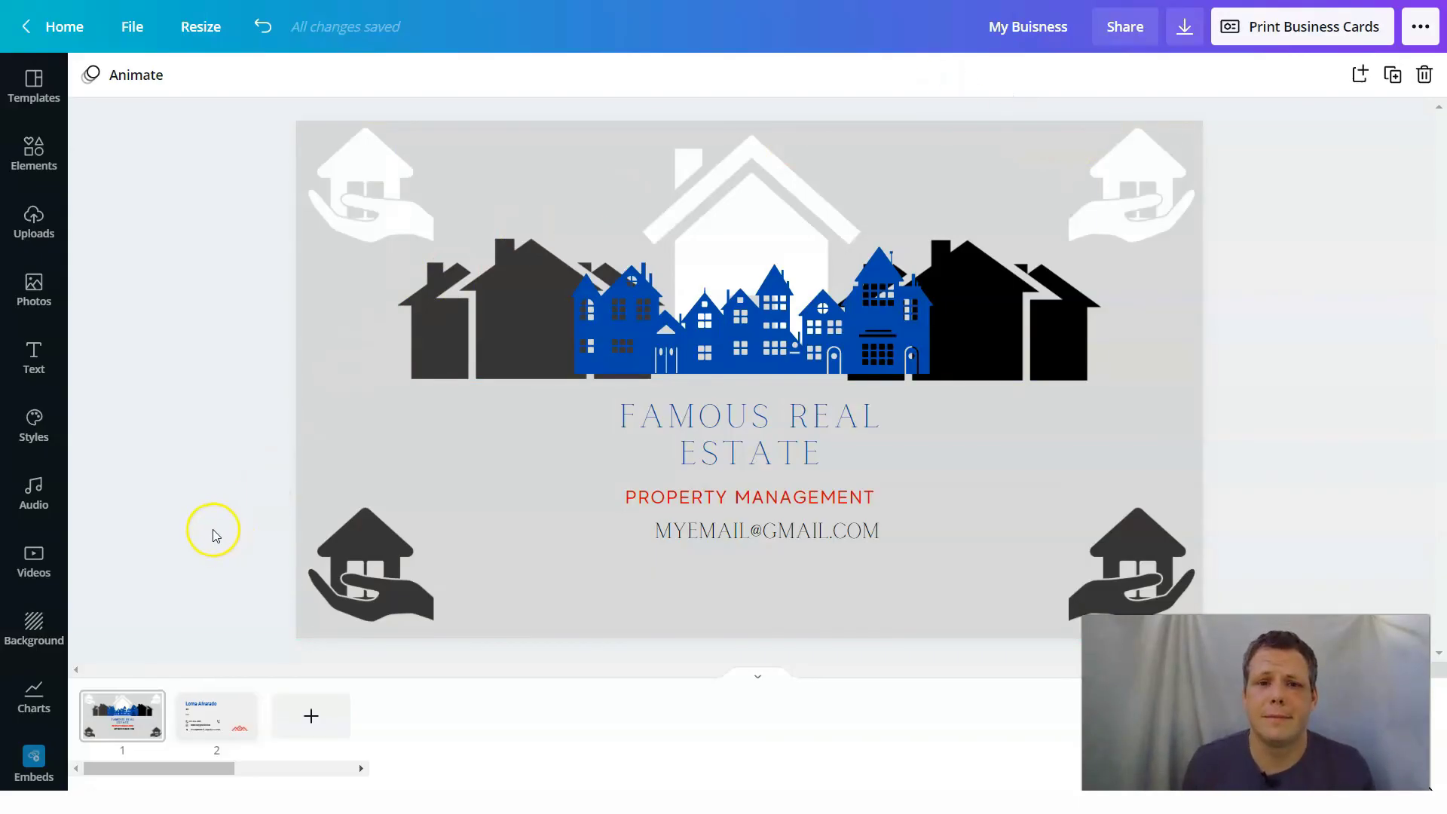